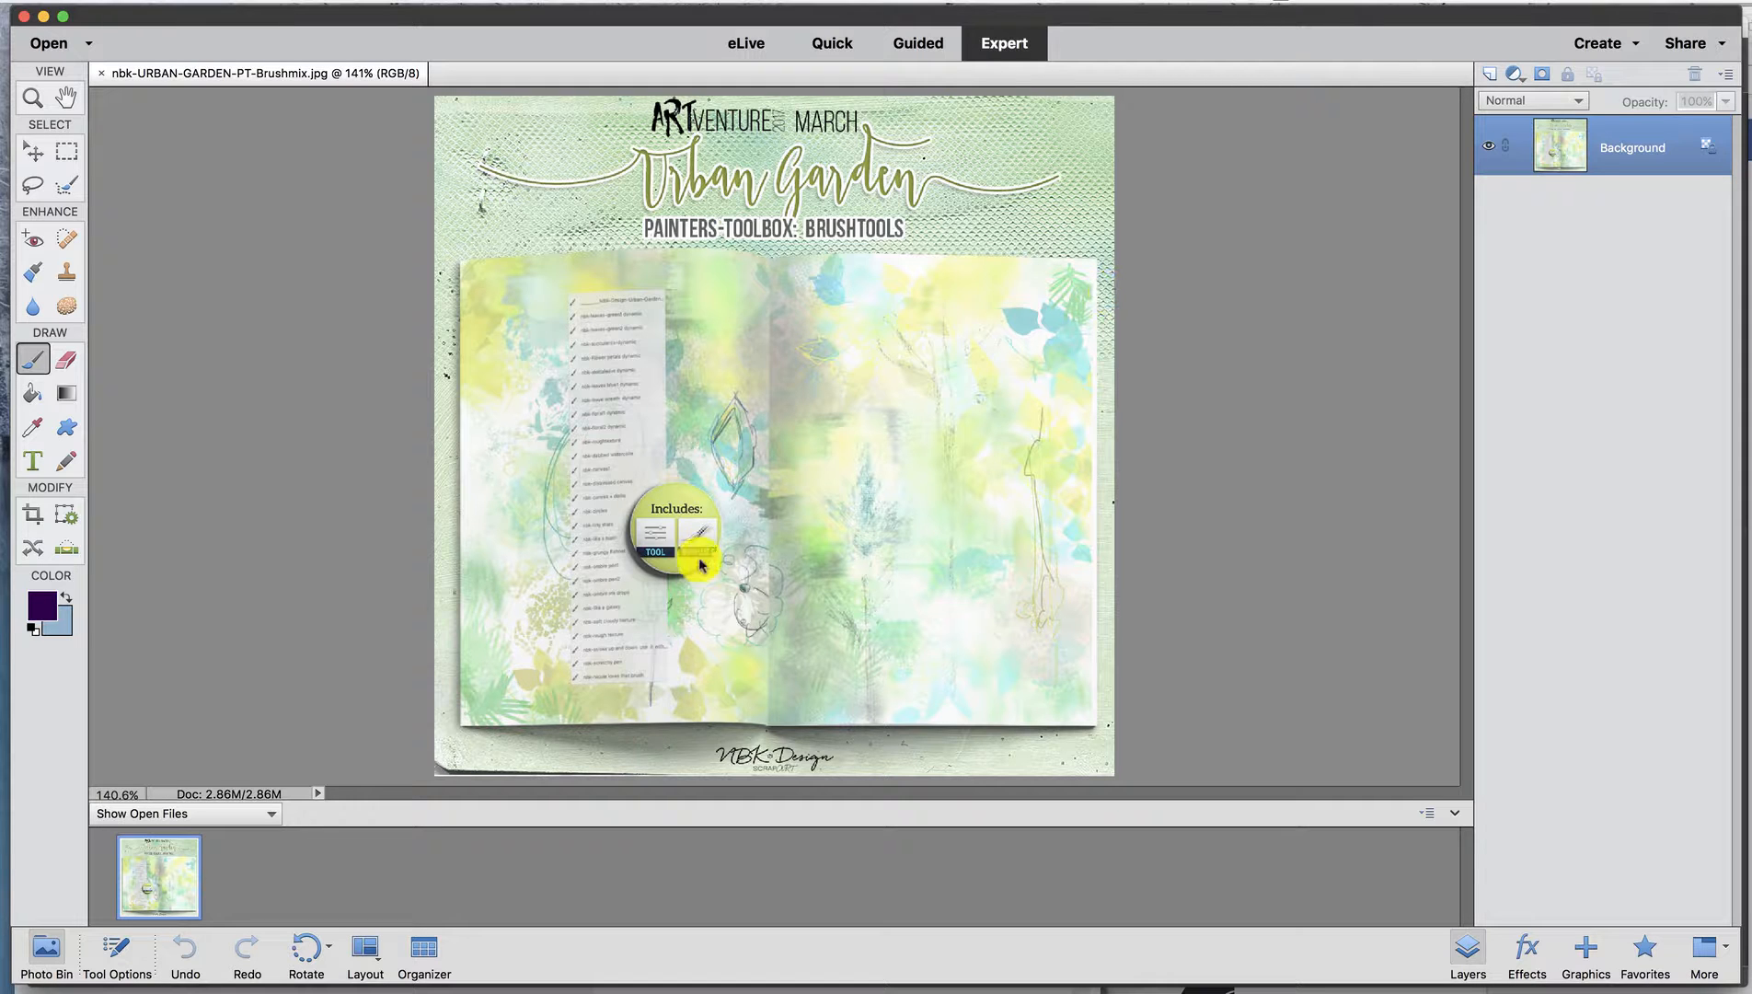
With the Brush tool, browse the Default Brushes and look at the Load Brushes file dialog without loading a file.
left_click(41, 150)
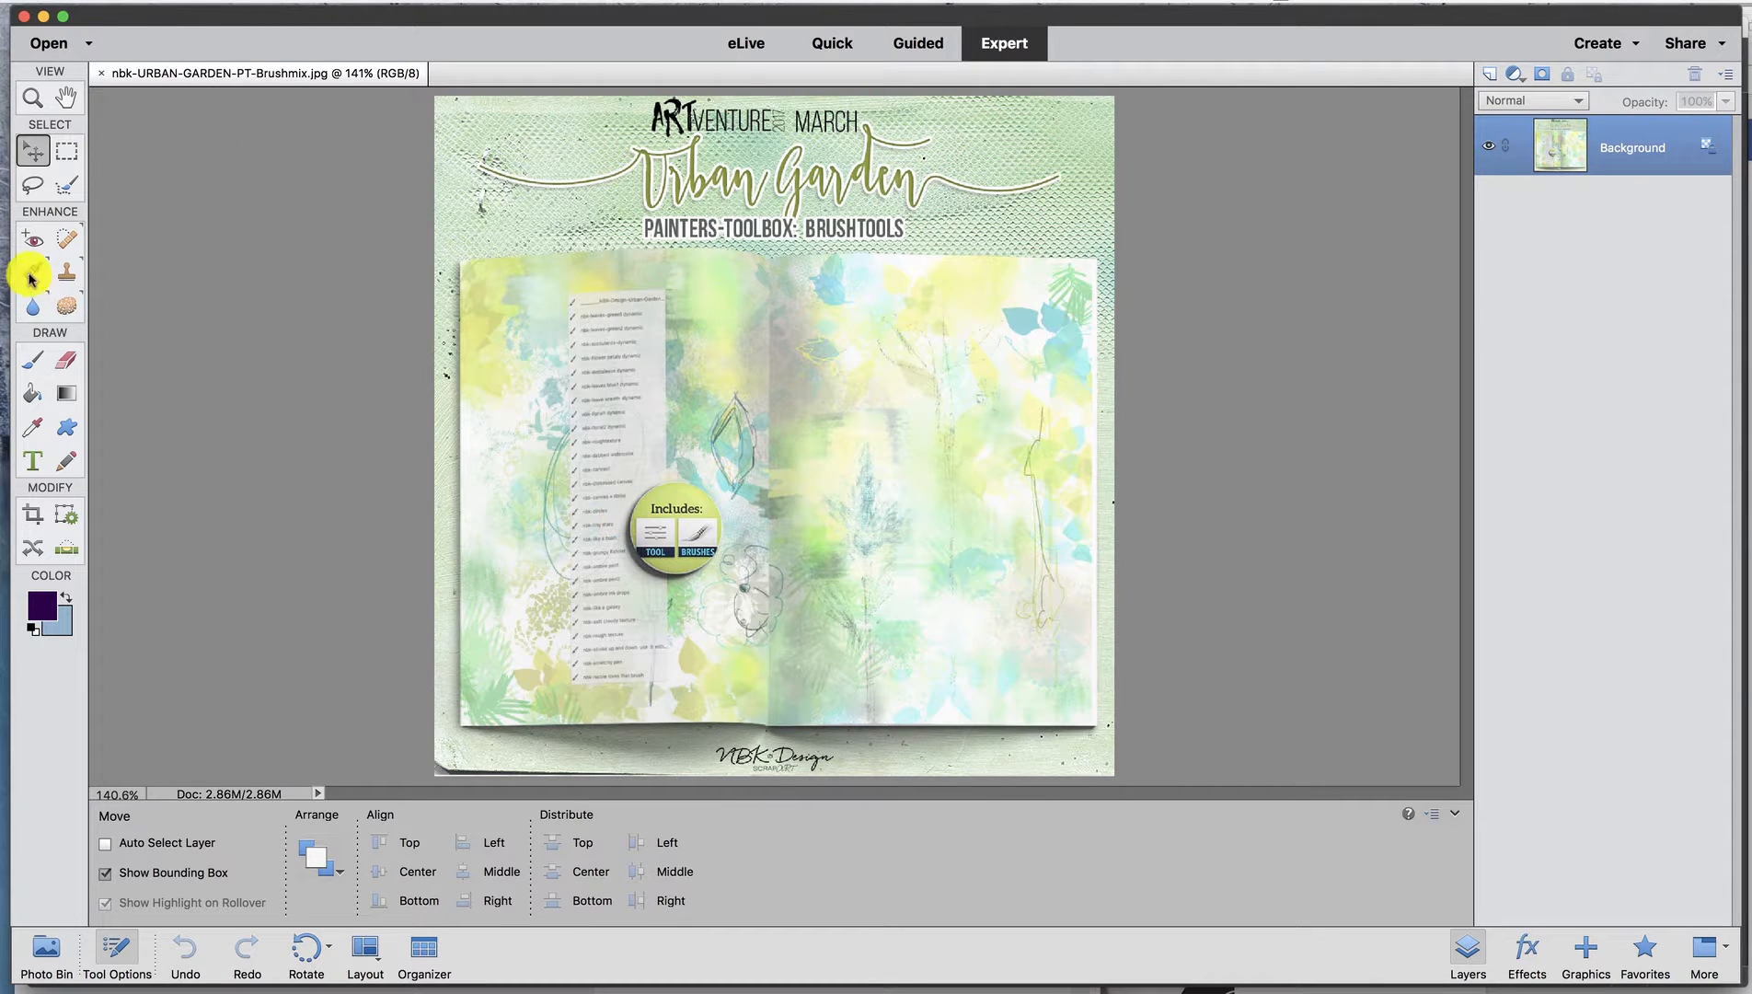
left_click(36, 362)
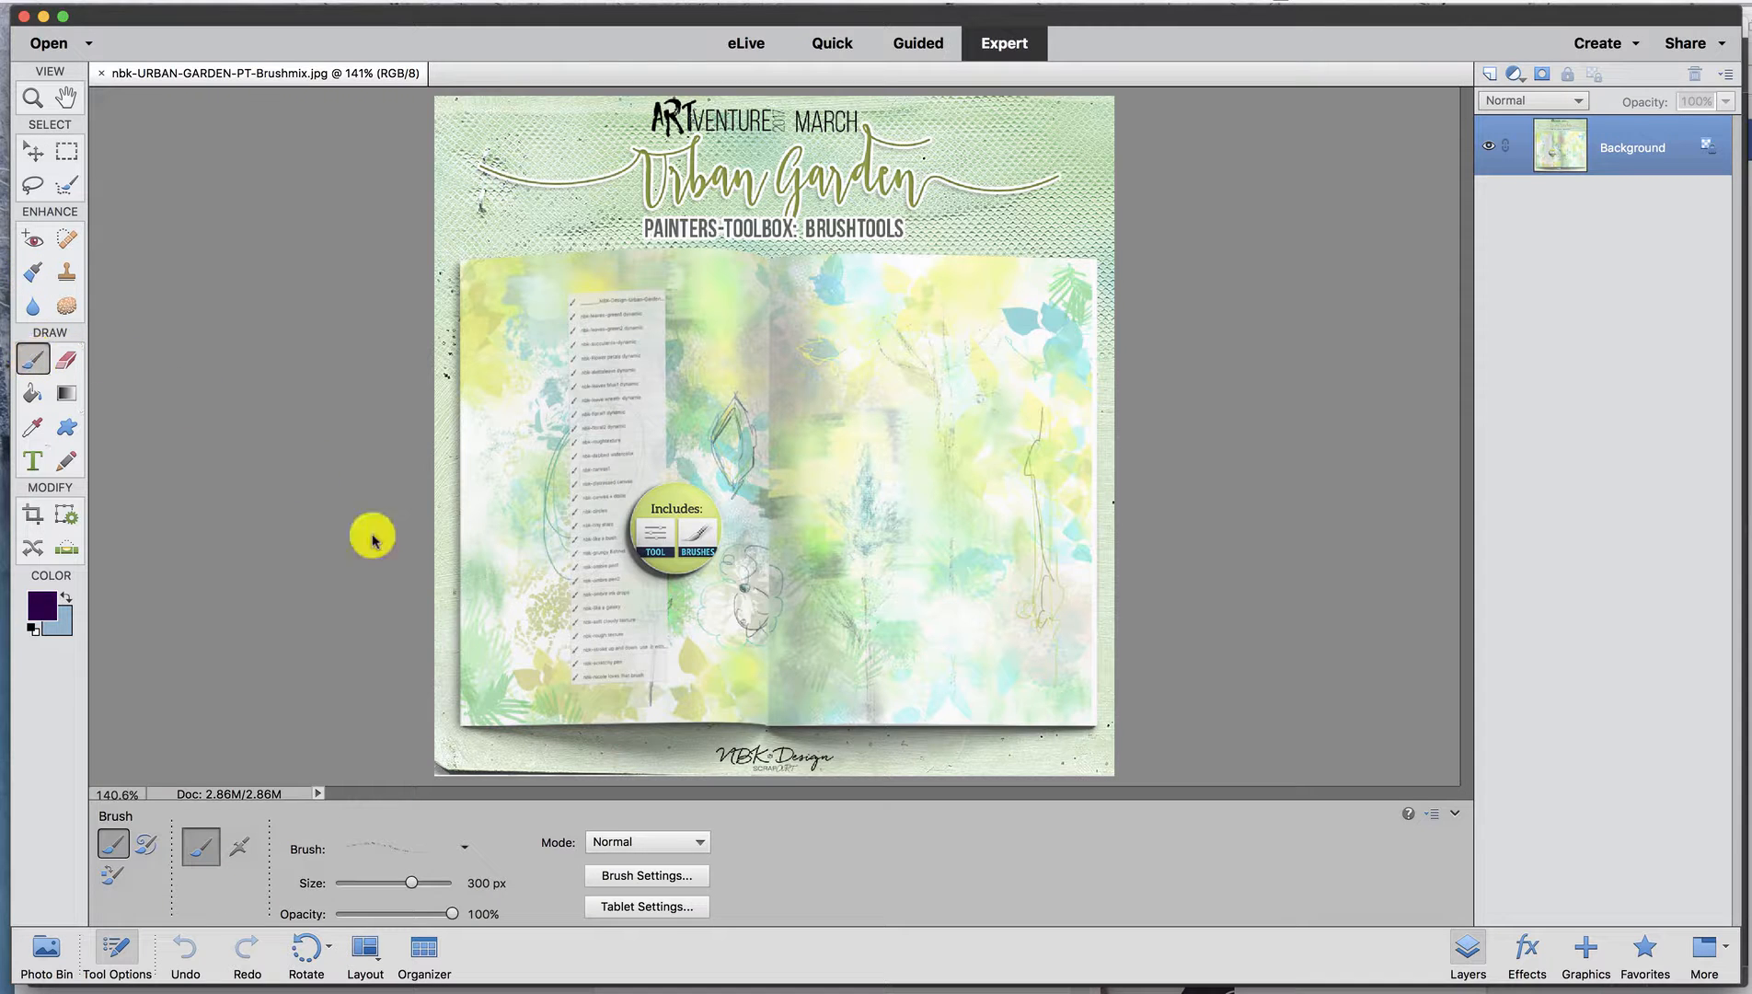
left_click(468, 851)
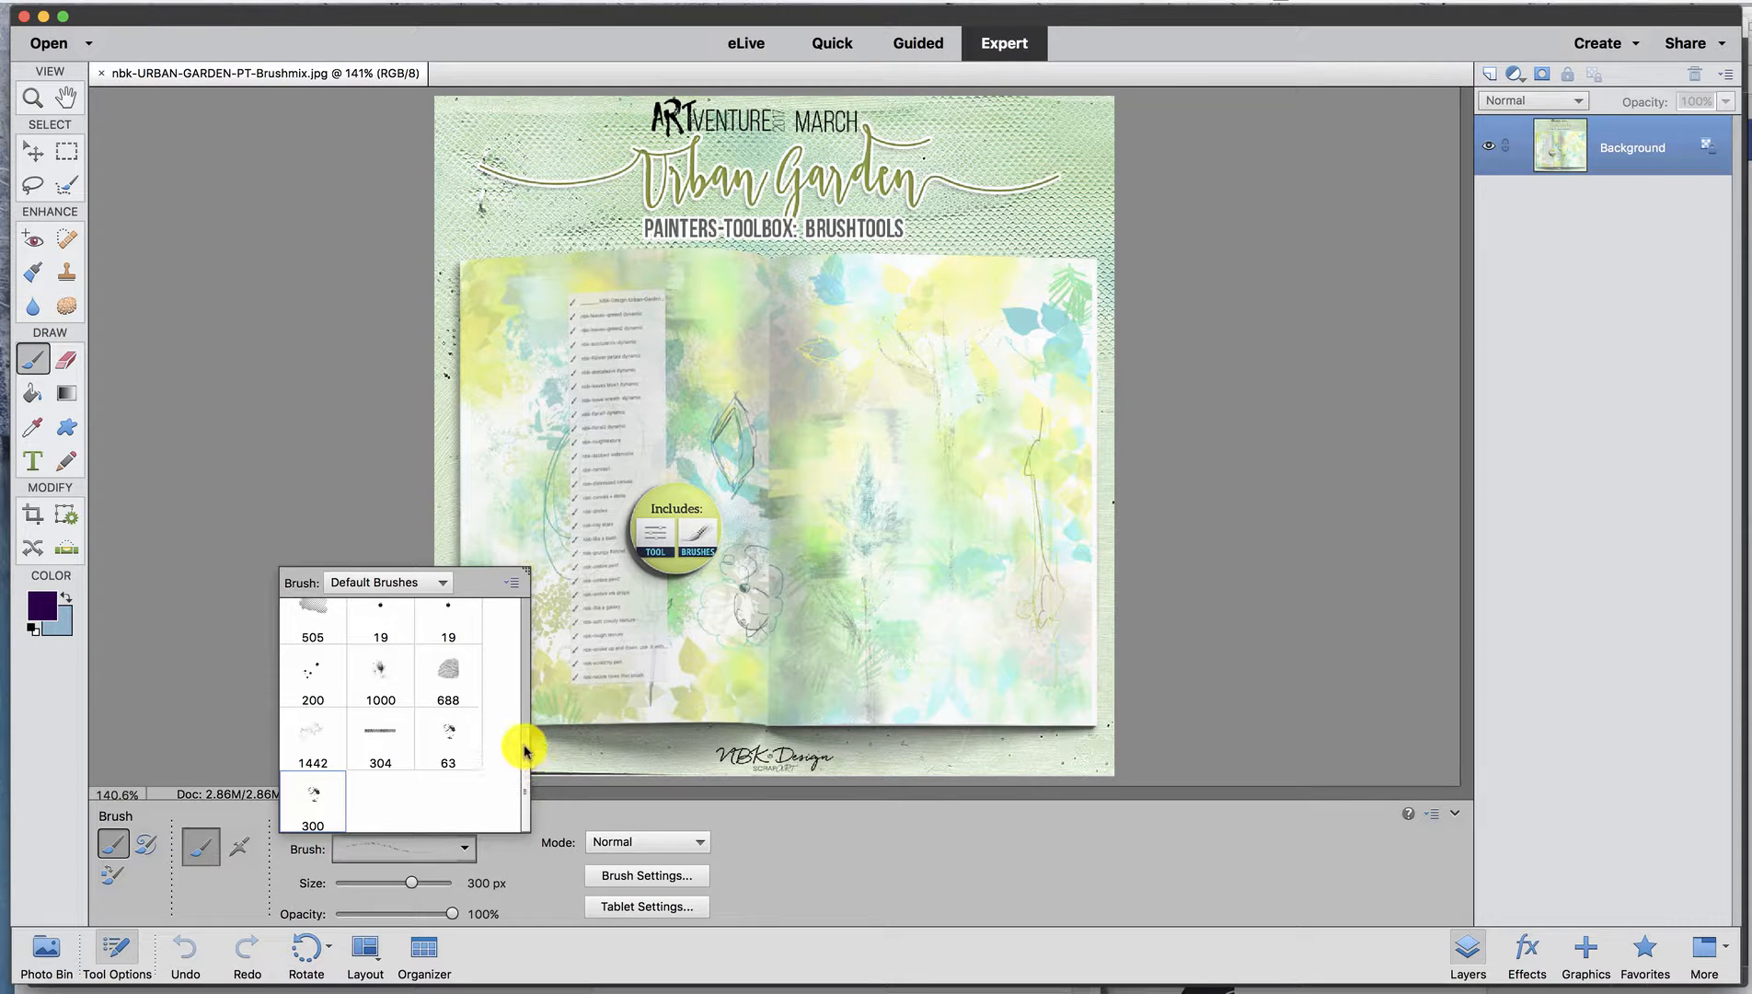
left_click_drag(525, 771, 513, 607)
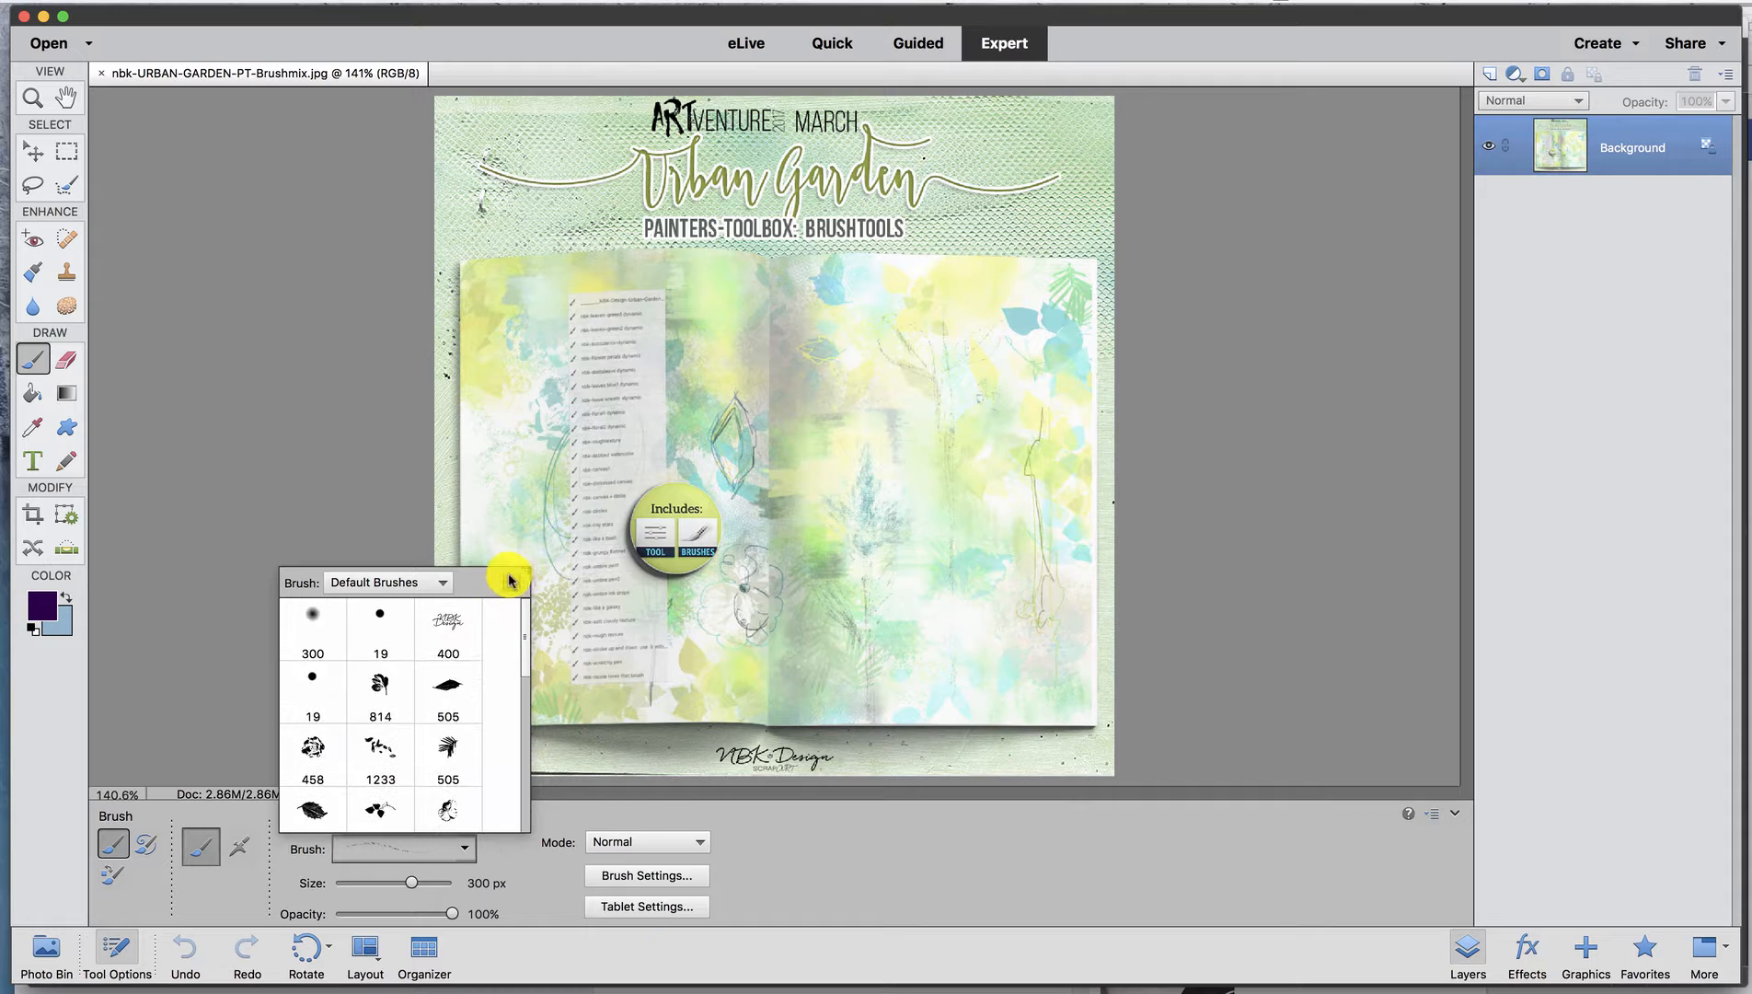
left_click(509, 579)
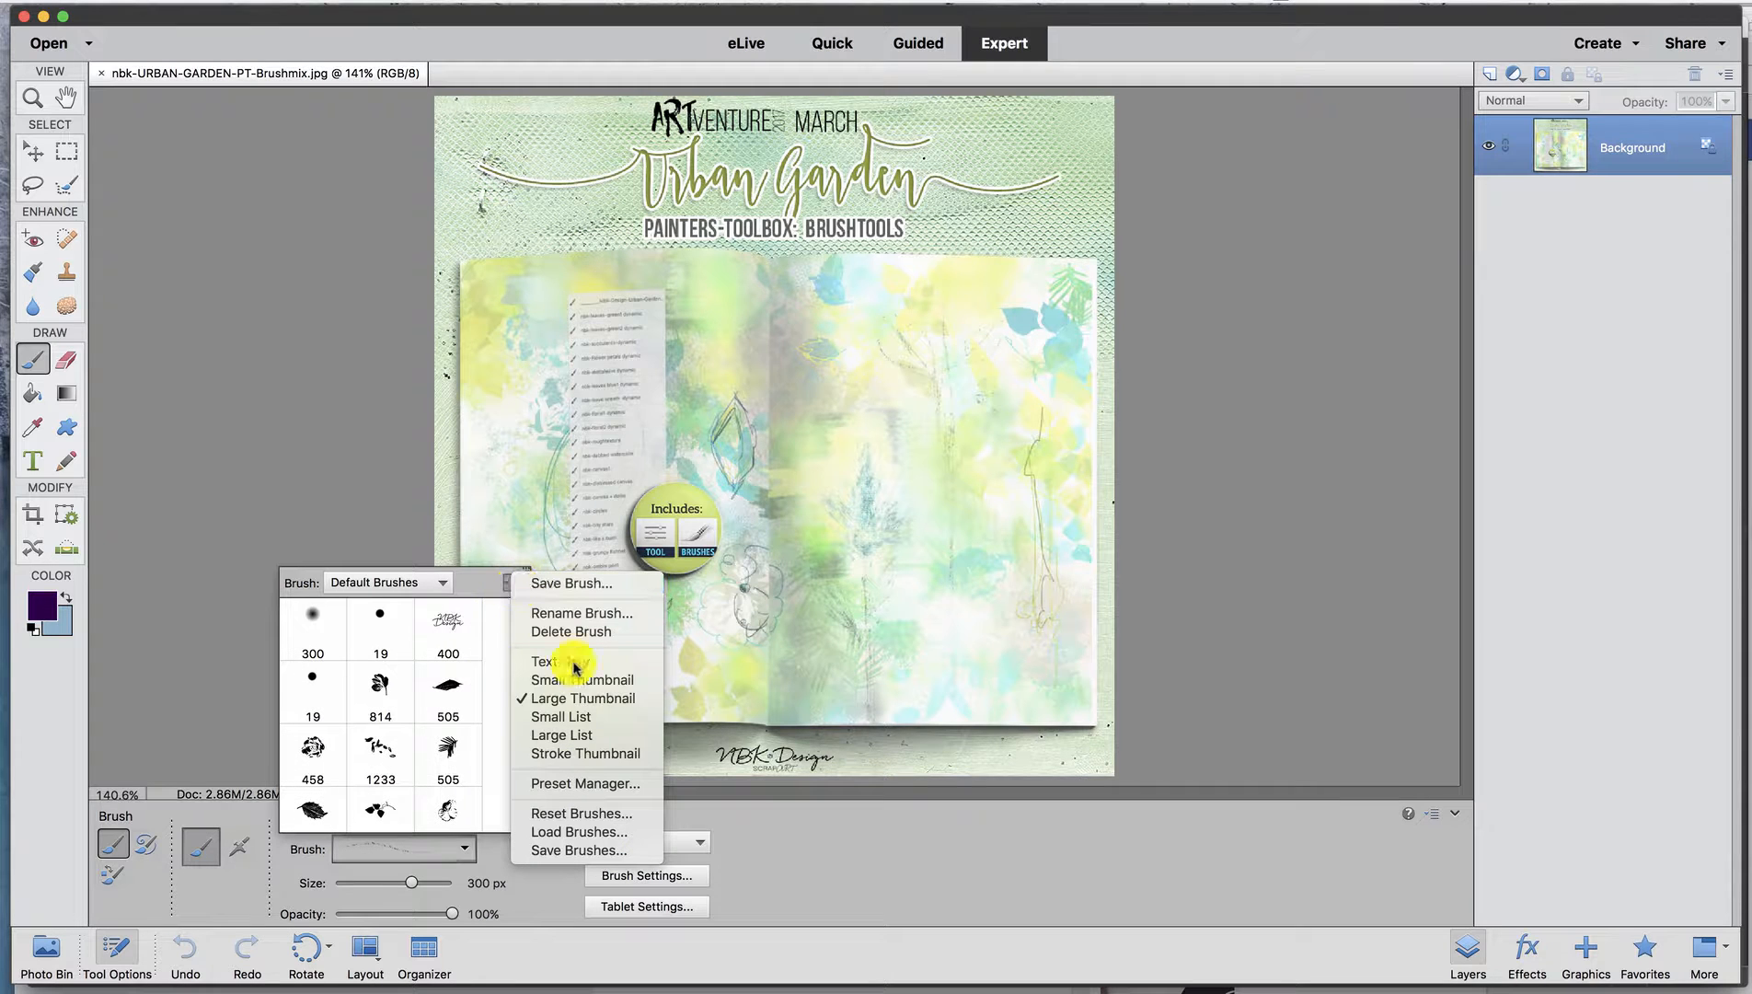
left_click(594, 833)
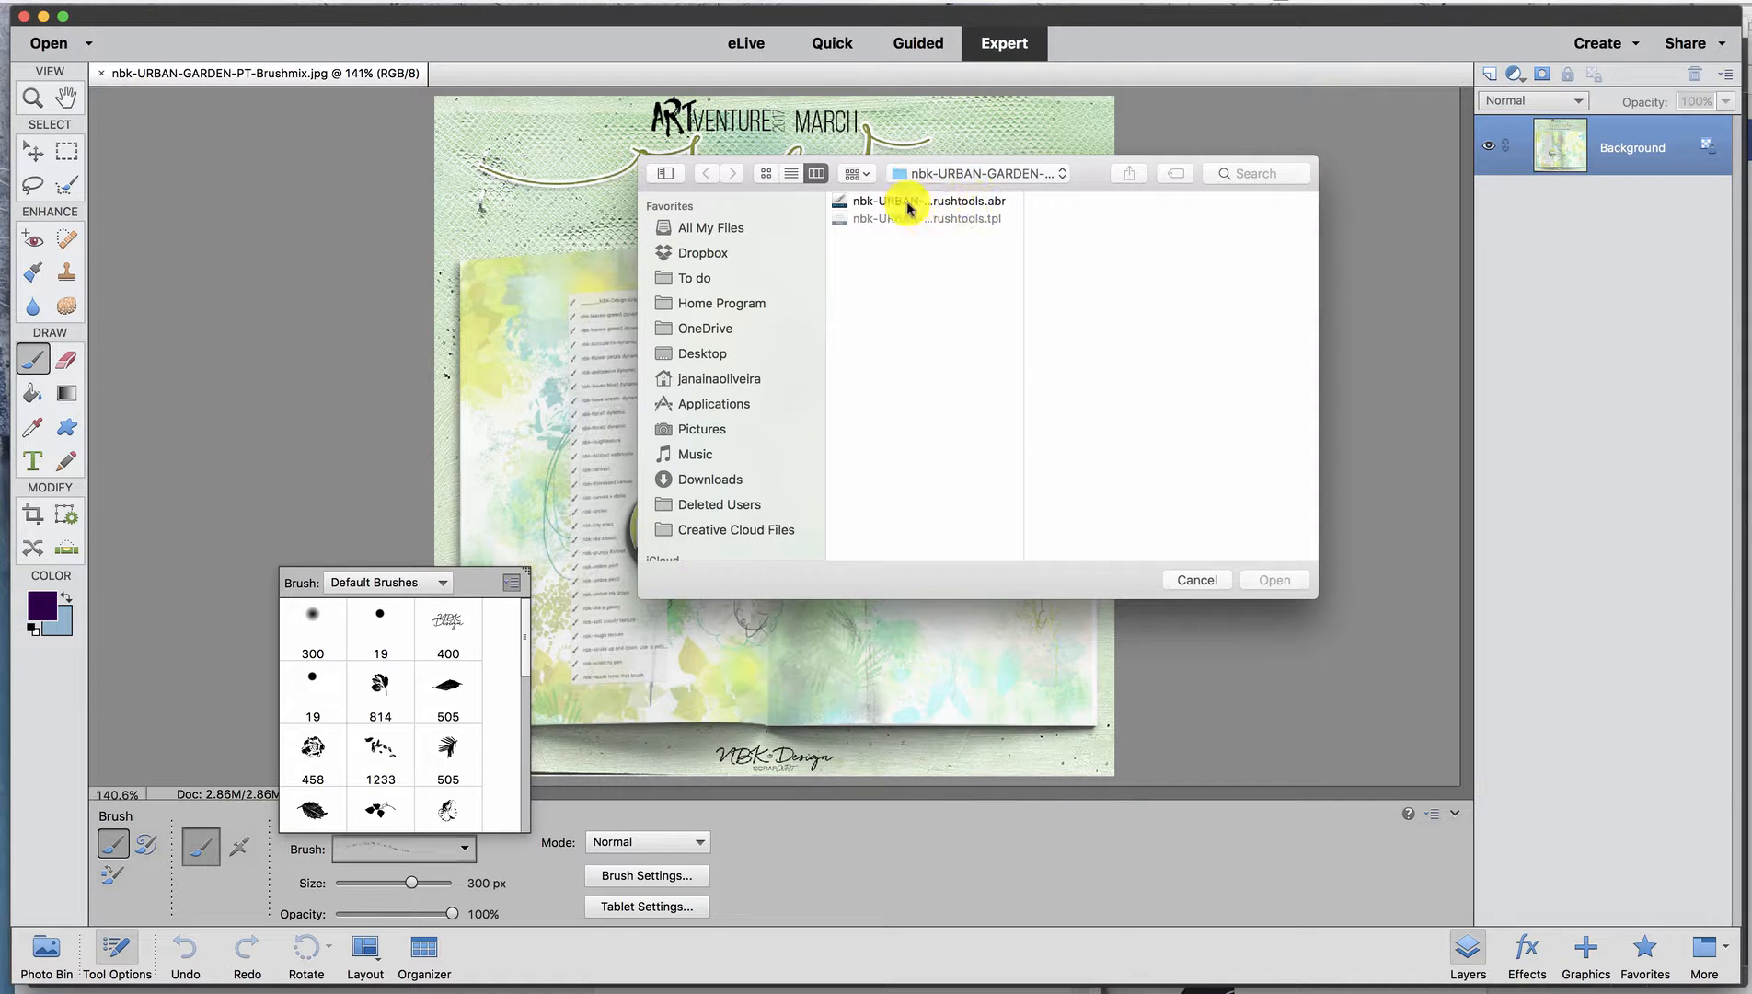
left_click(1203, 581)
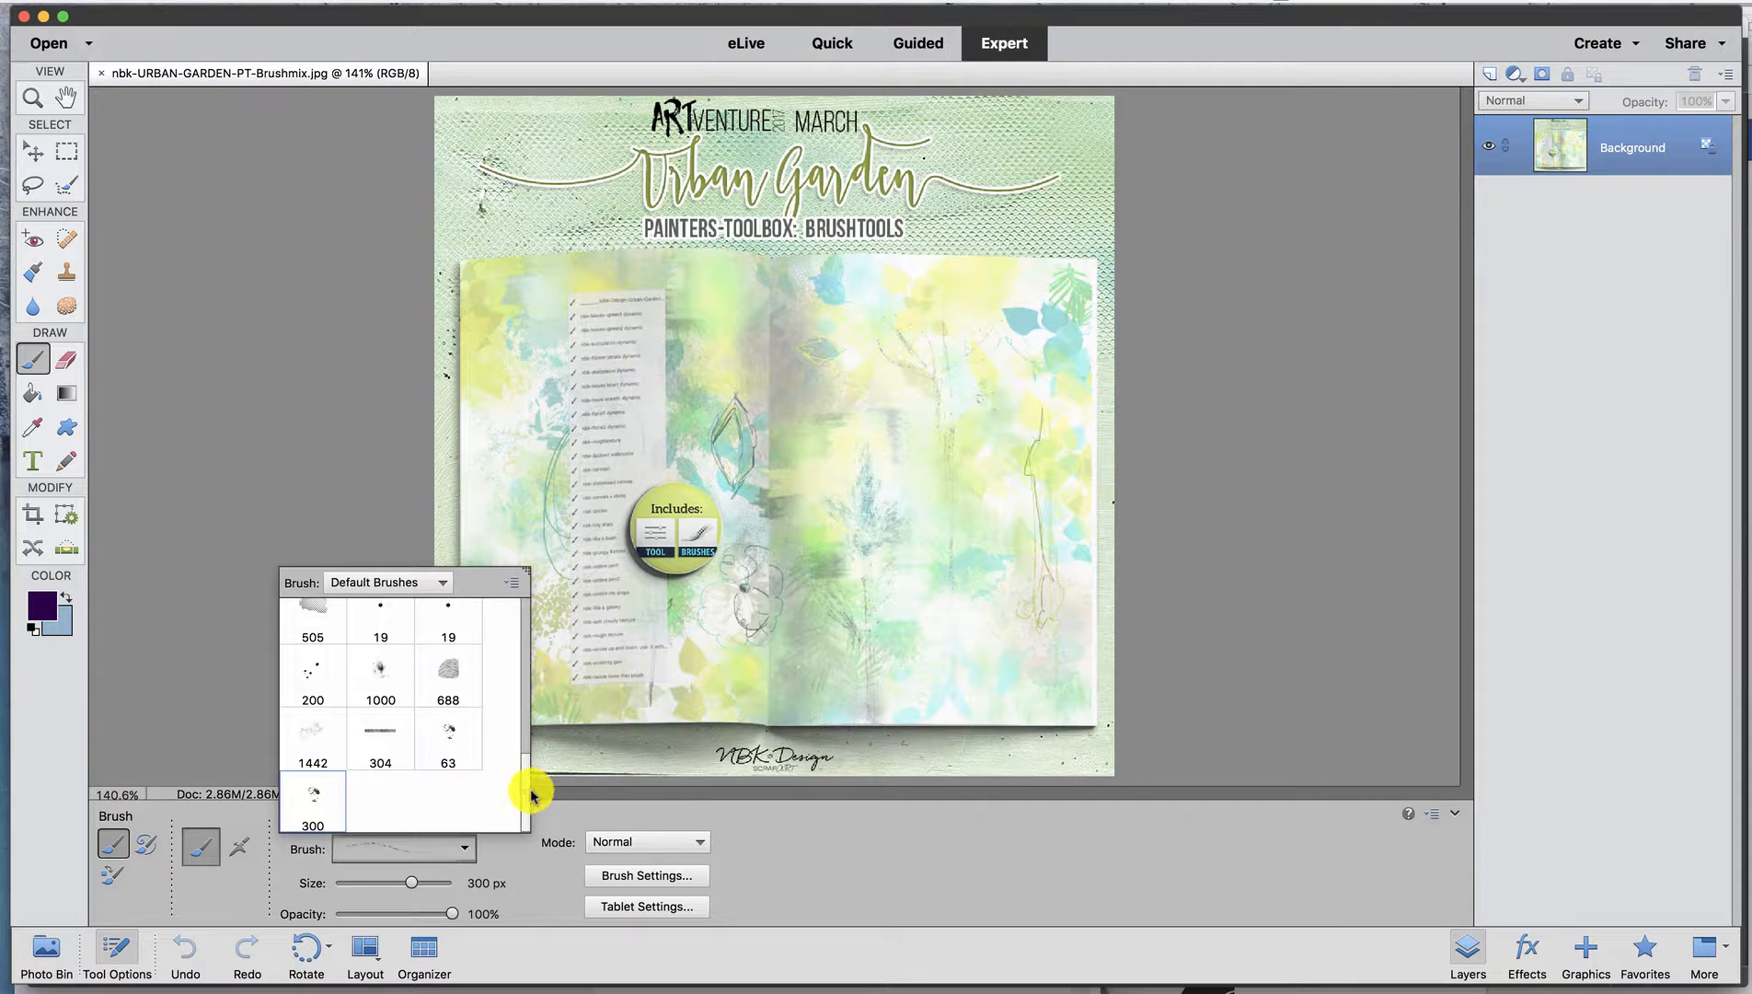
left_click_drag(532, 794, 535, 612)
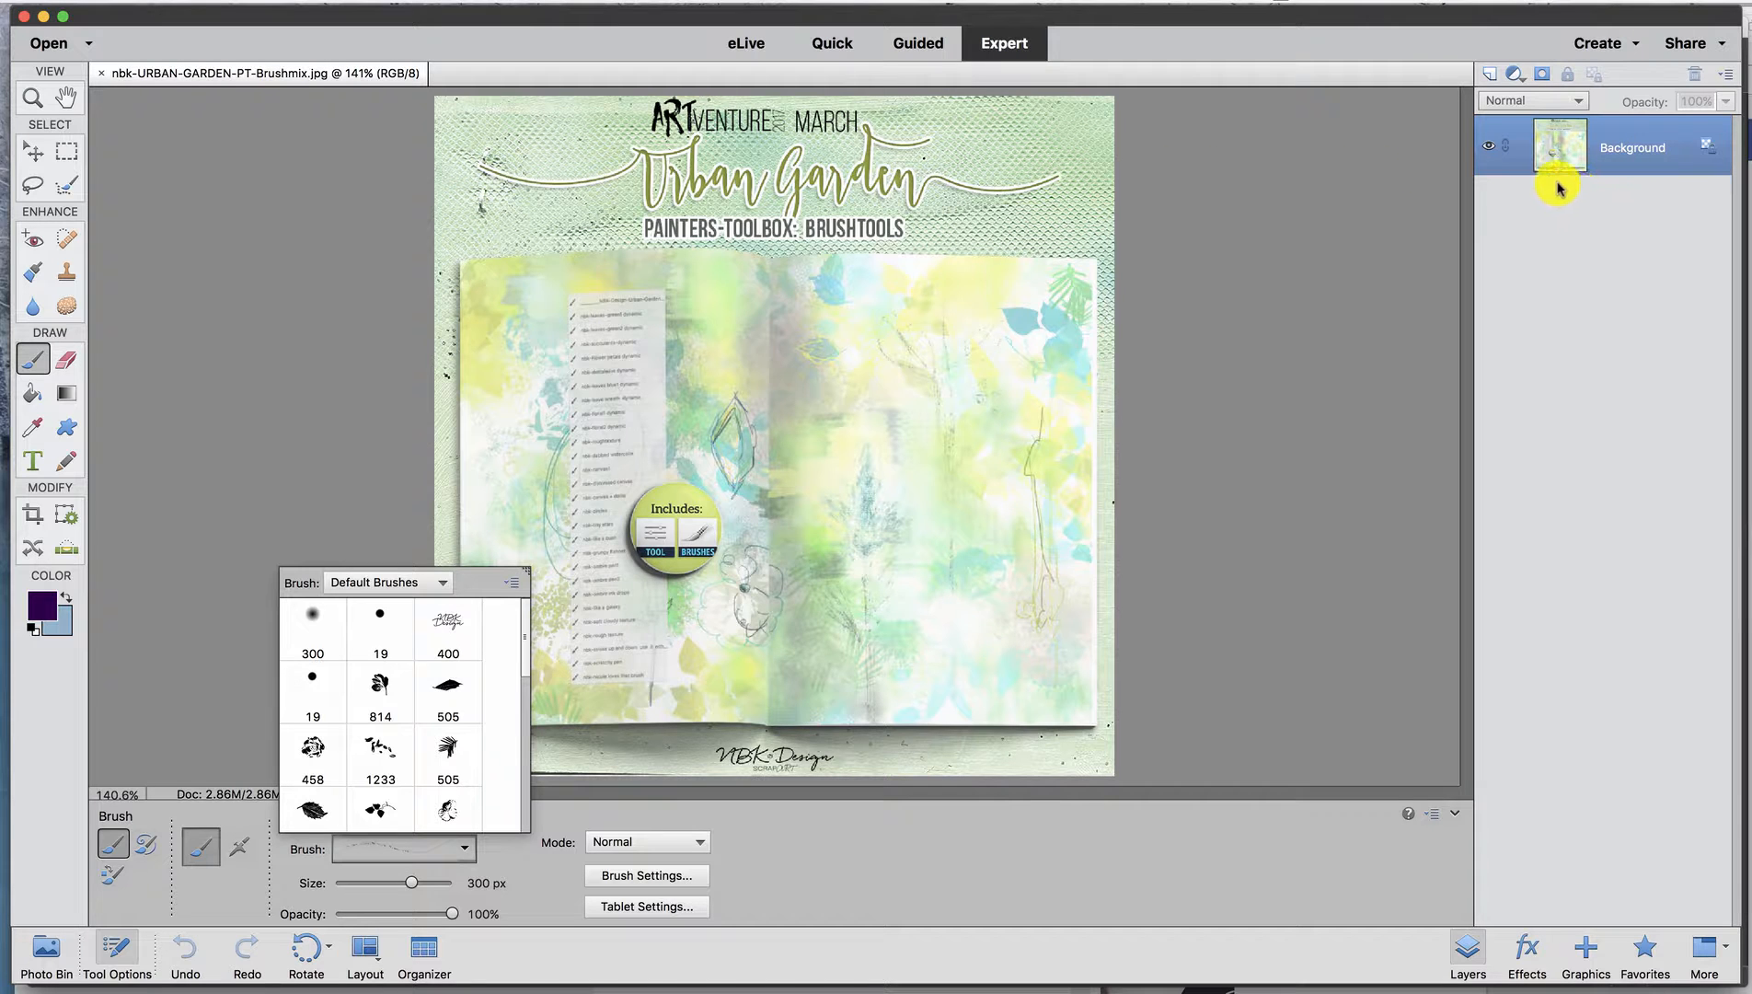
Show the Color Swatches panel and bring the teal and green swatches at the end of the Default set into view.
left_click(724, 3)
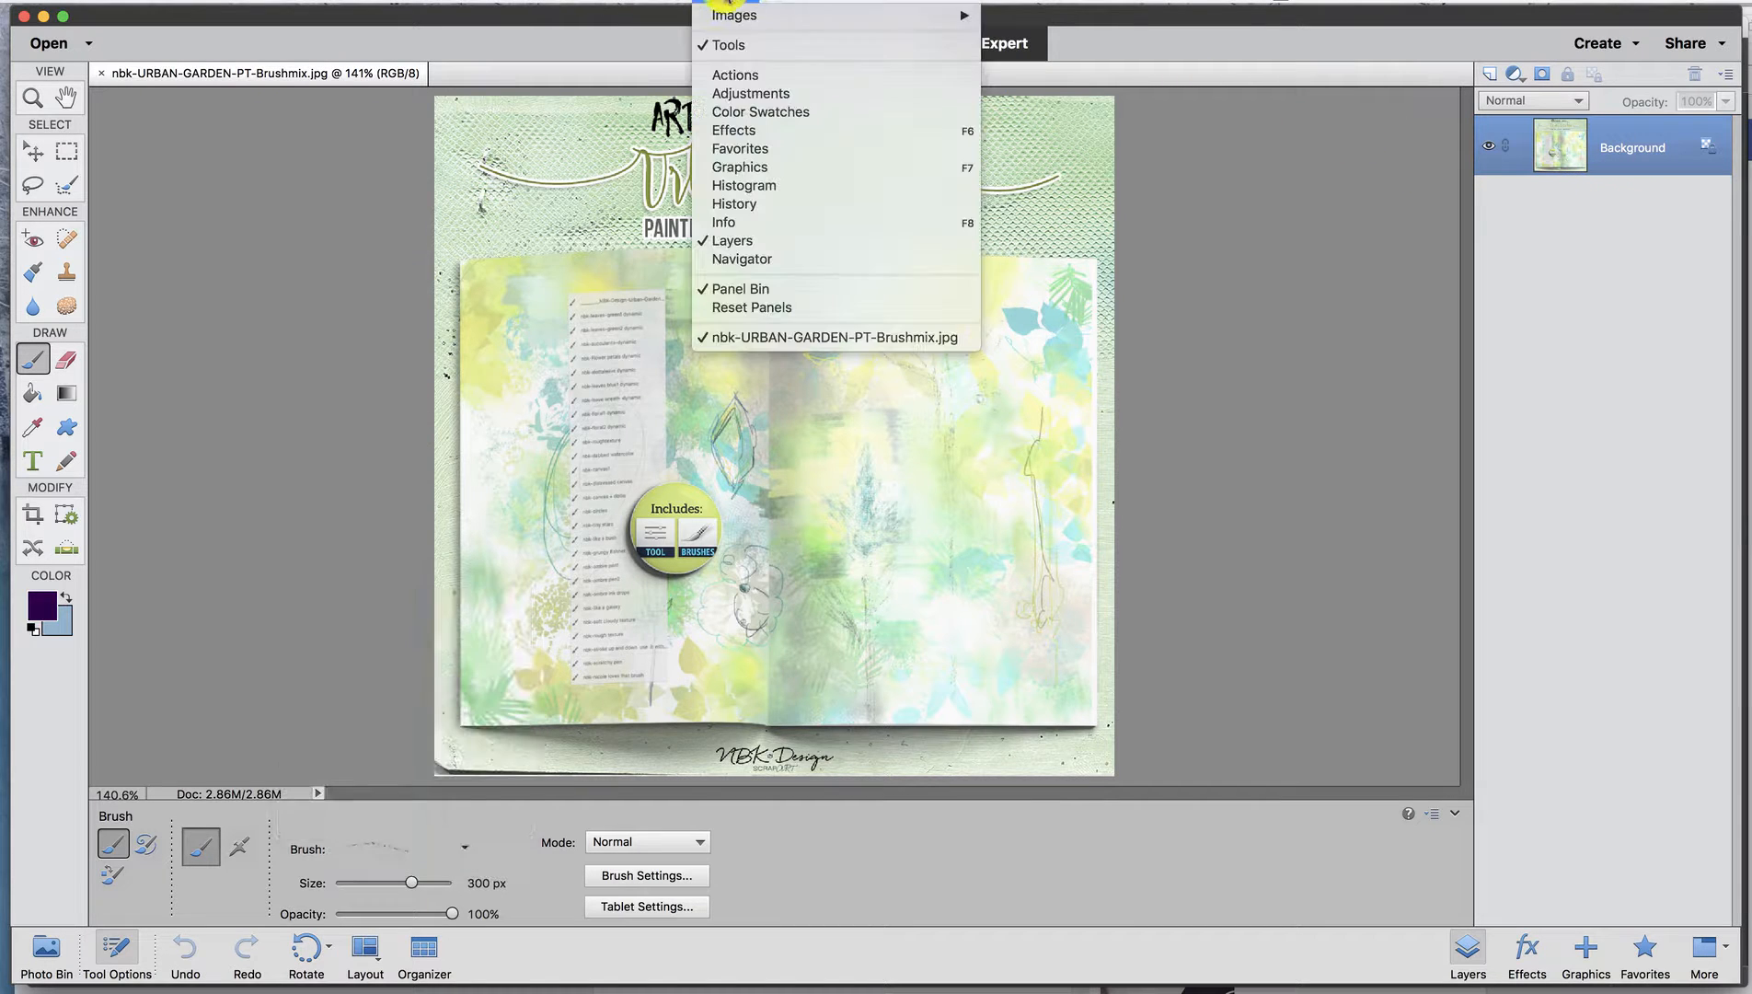
left_click(763, 112)
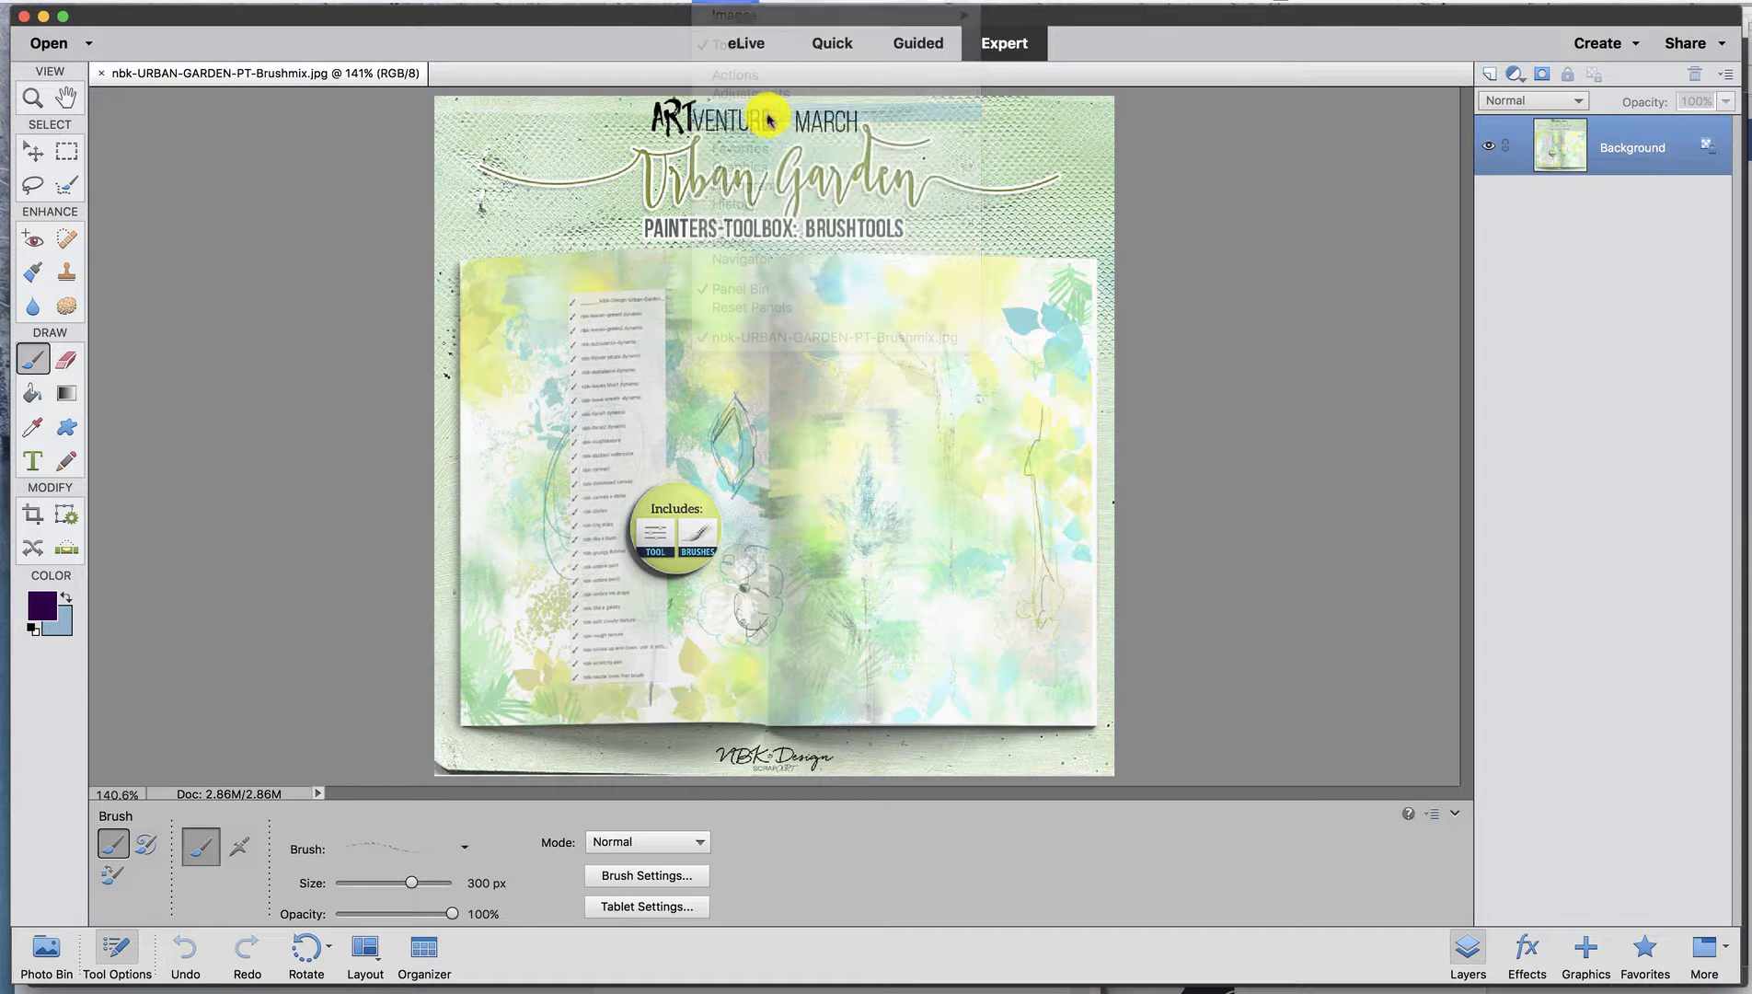
left_click_drag(1401, 244, 1397, 353)
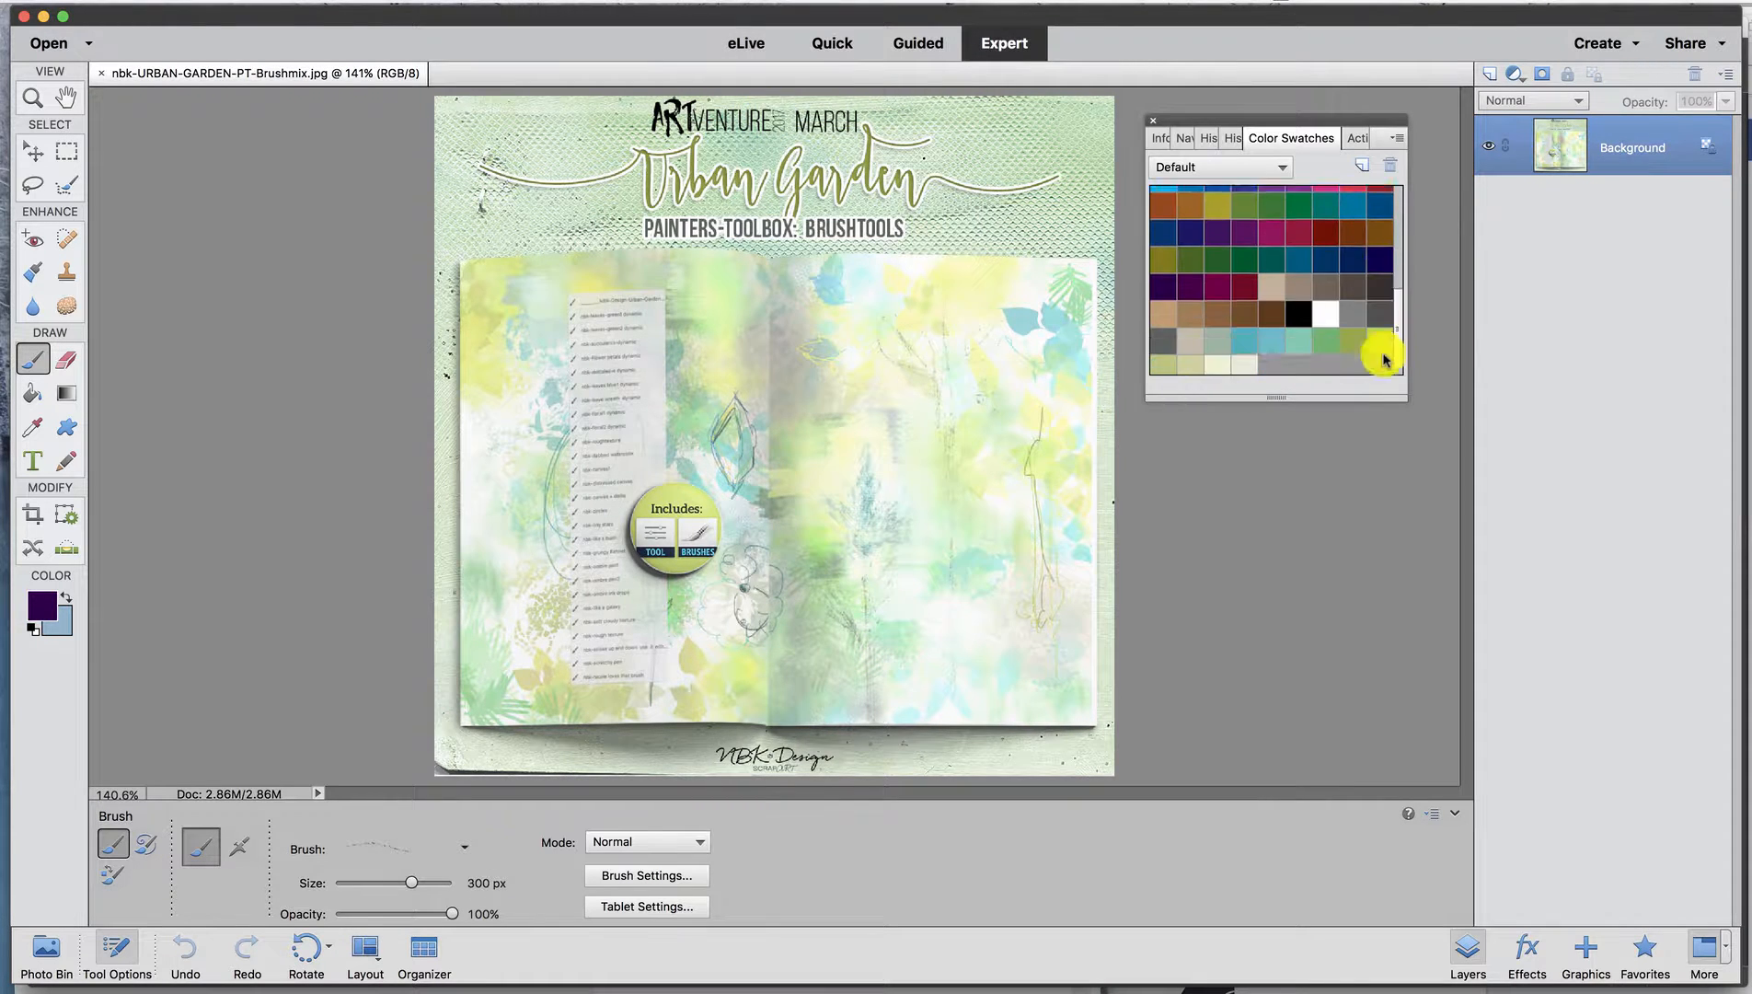
Look at the Load Swatches file dialog without loading a file, and shift the Color Swatches panel clear of the image.
left_click(1402, 144)
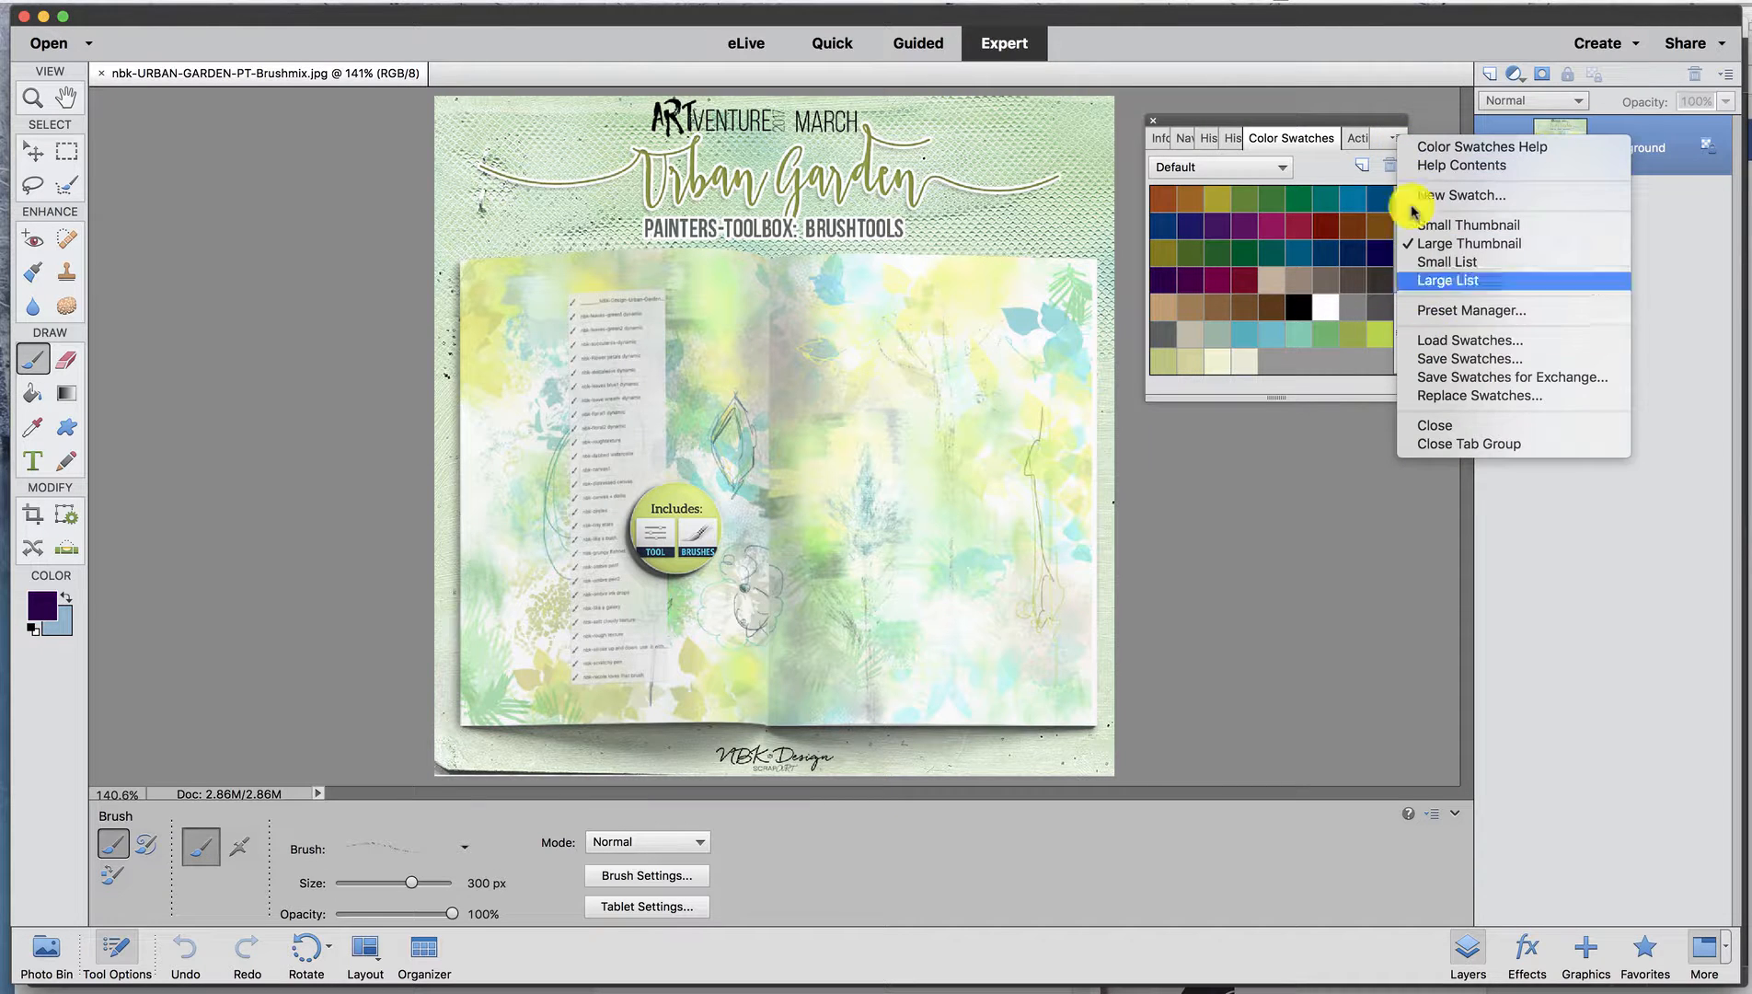
left_click(1396, 140)
left_click(1396, 141)
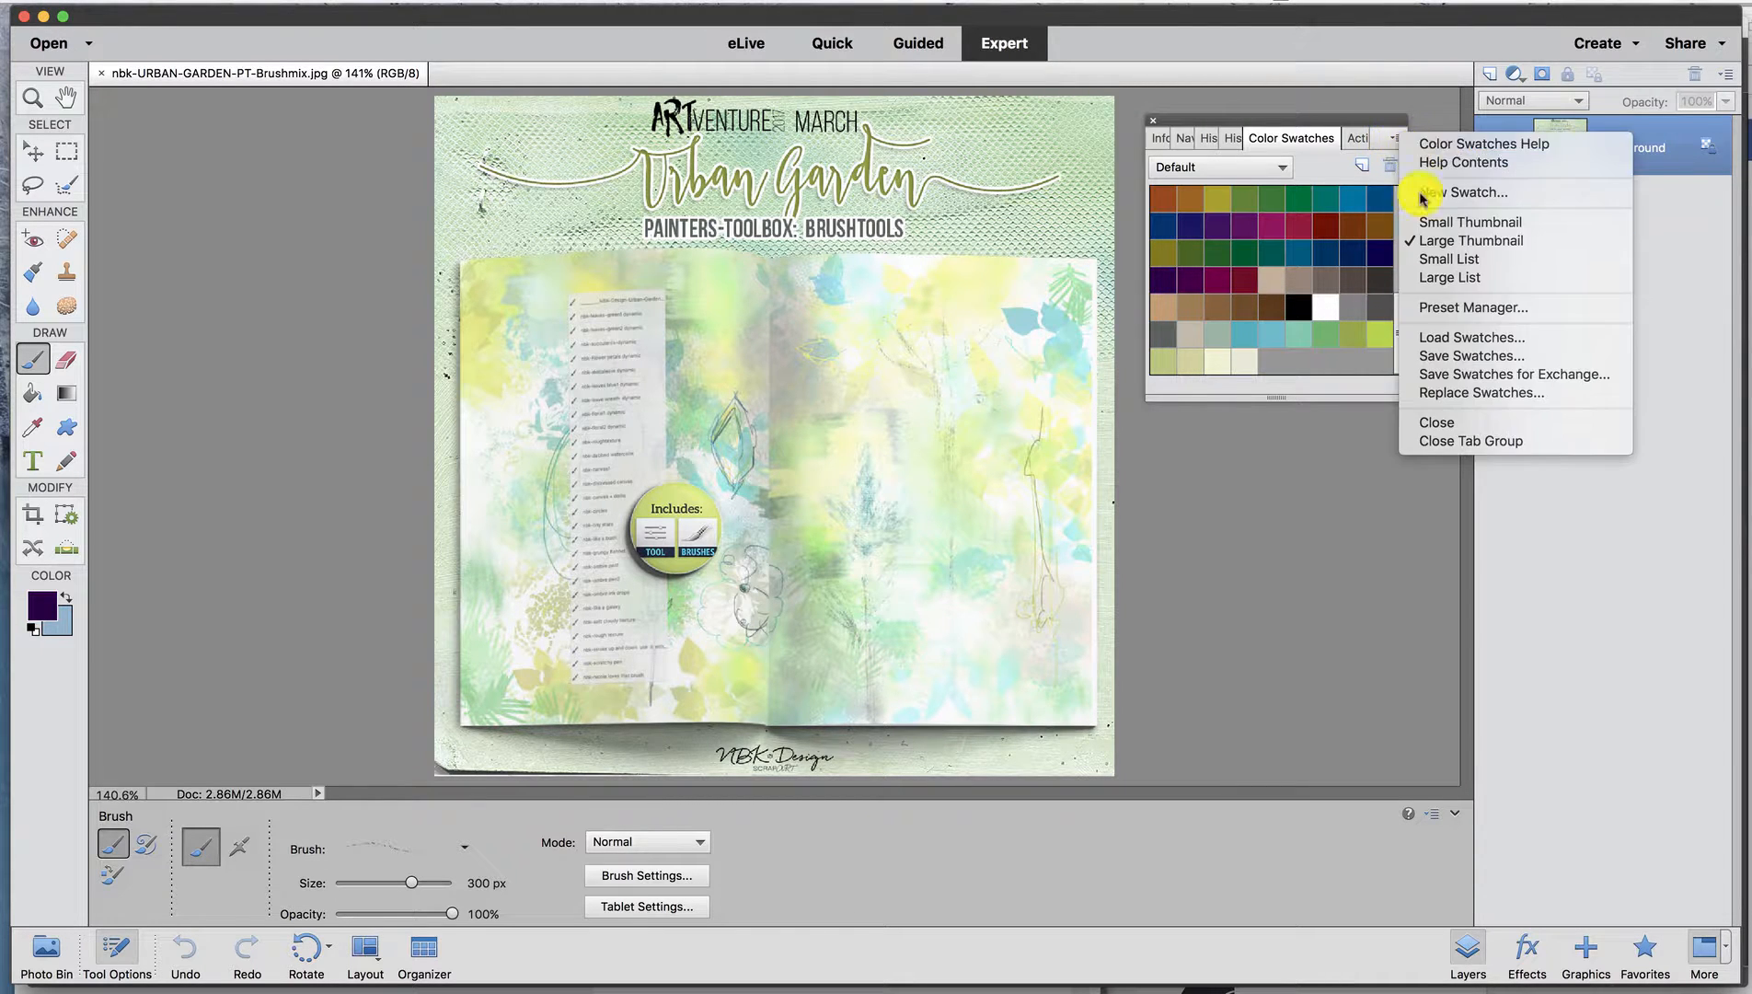
left_click(1432, 338)
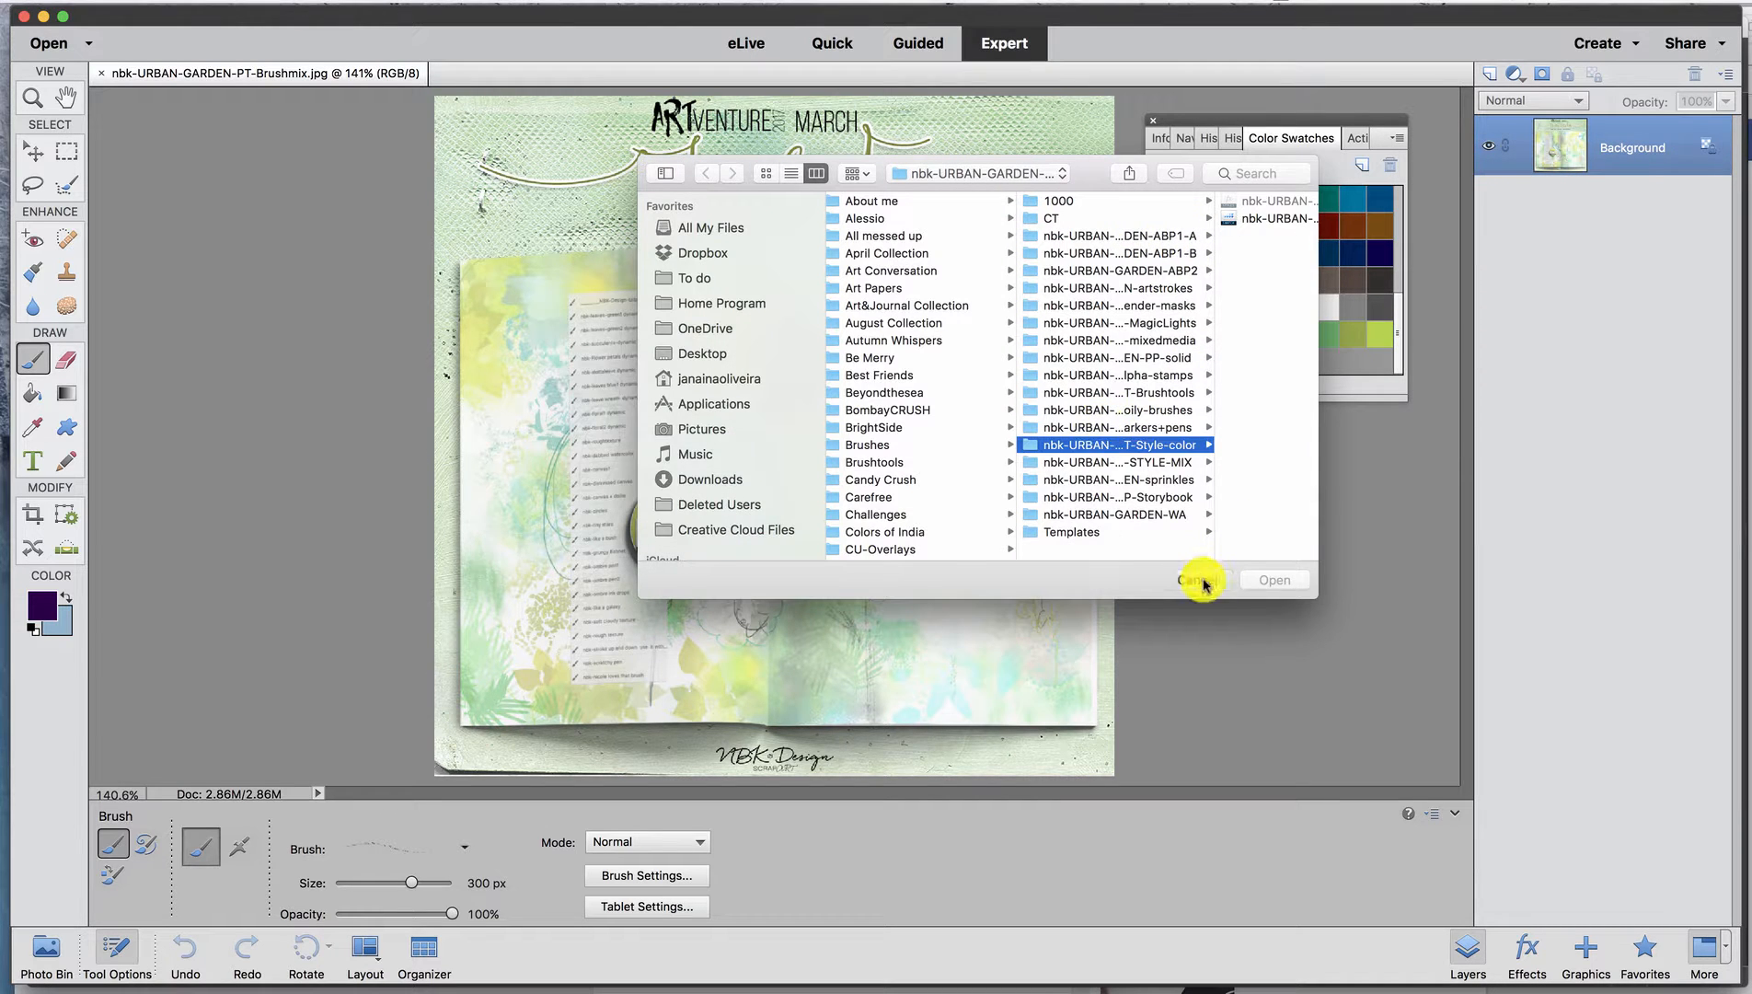
left_click(1199, 579)
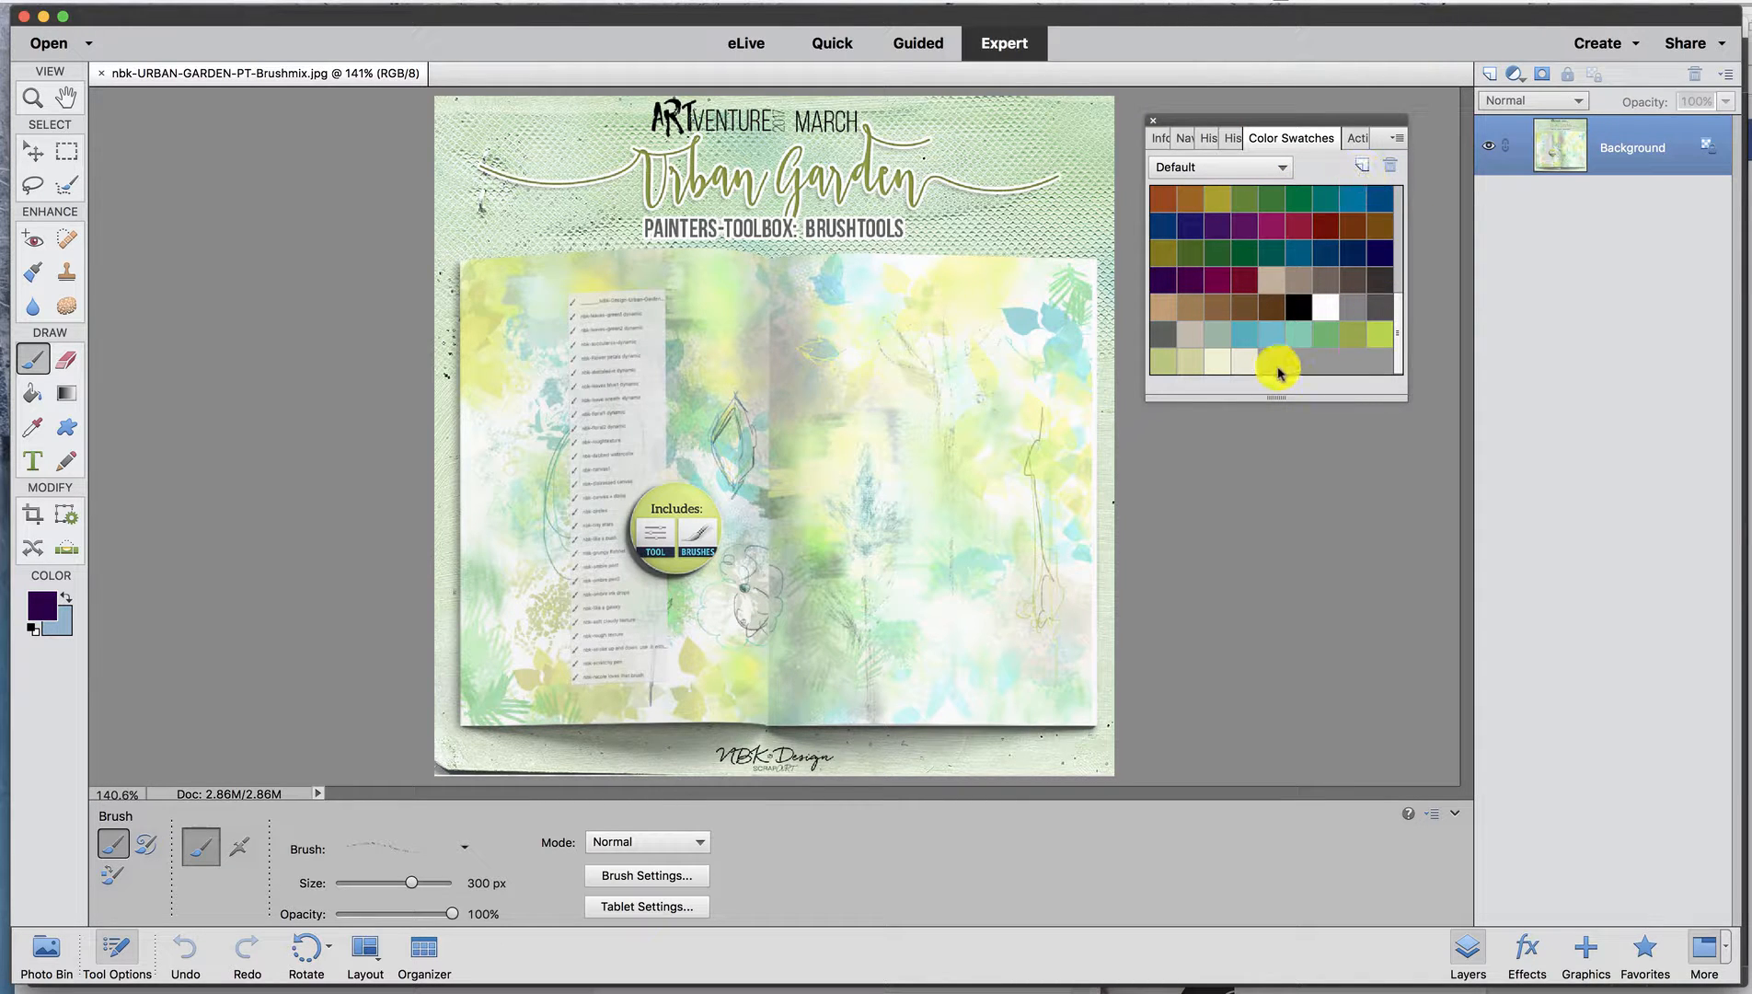
left_click_drag(1302, 123, 1339, 117)
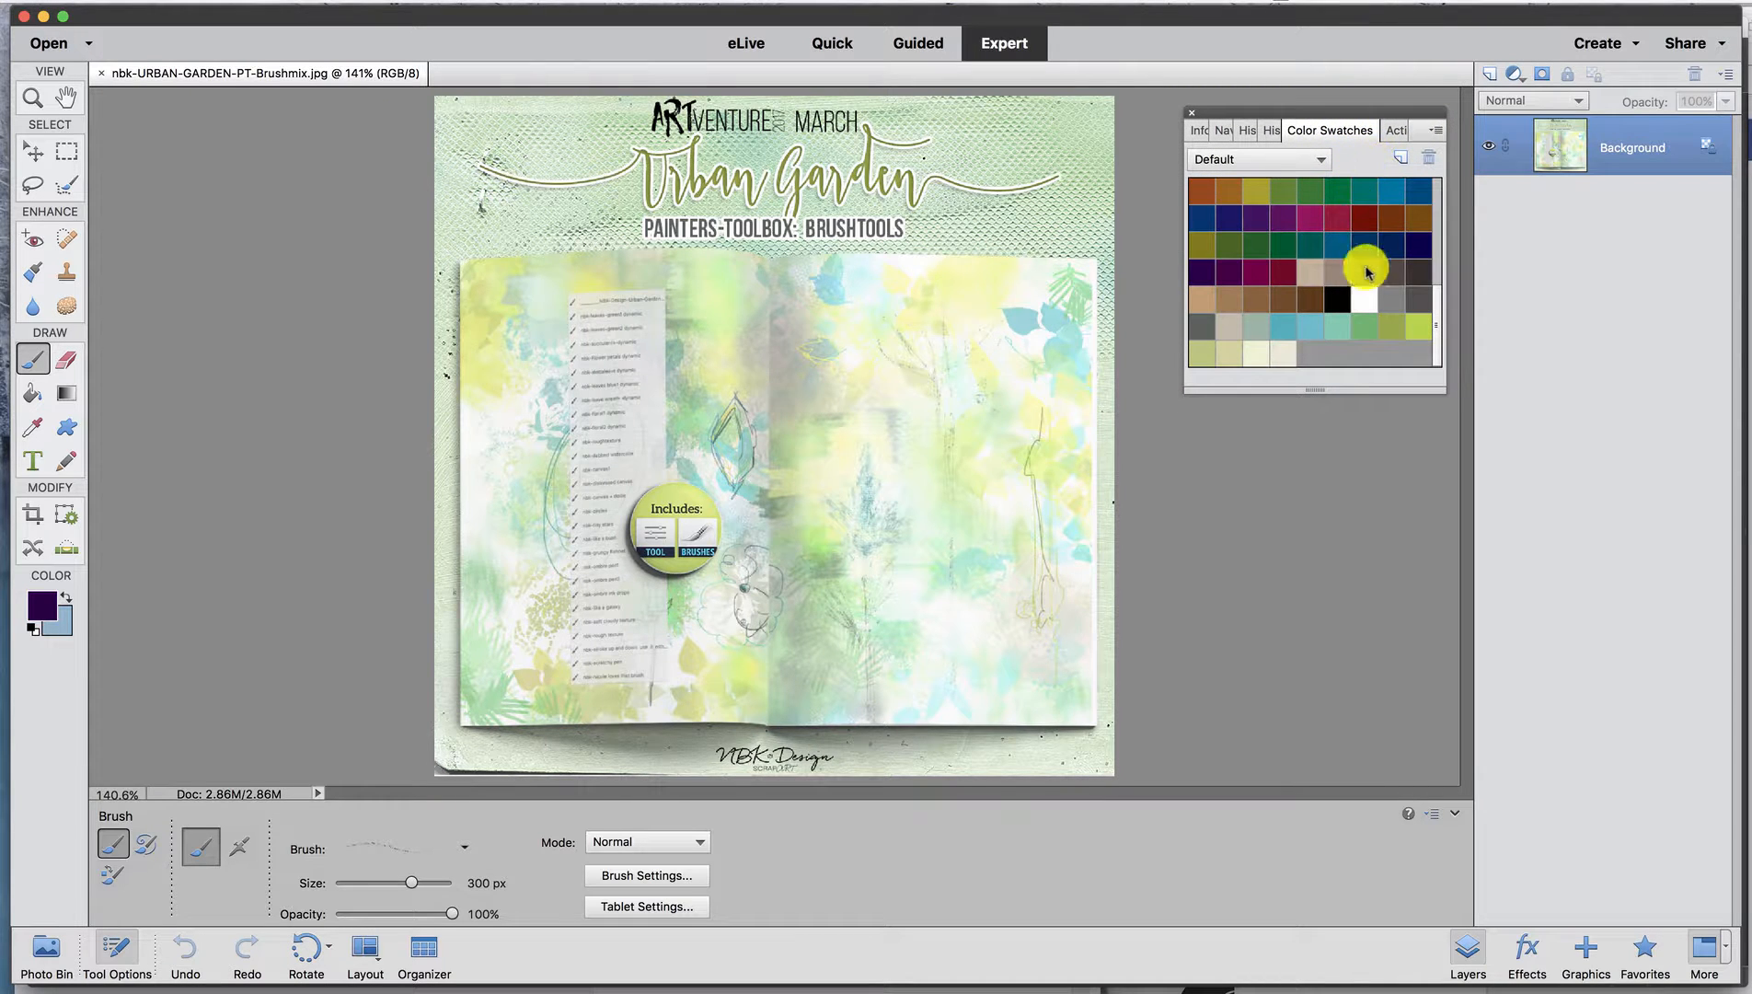
Create a blank 5 × 5 inch RGB file at 300 pixels/inch with a white background, and add an empty layer for the Brush tool.
left_click(37, 147)
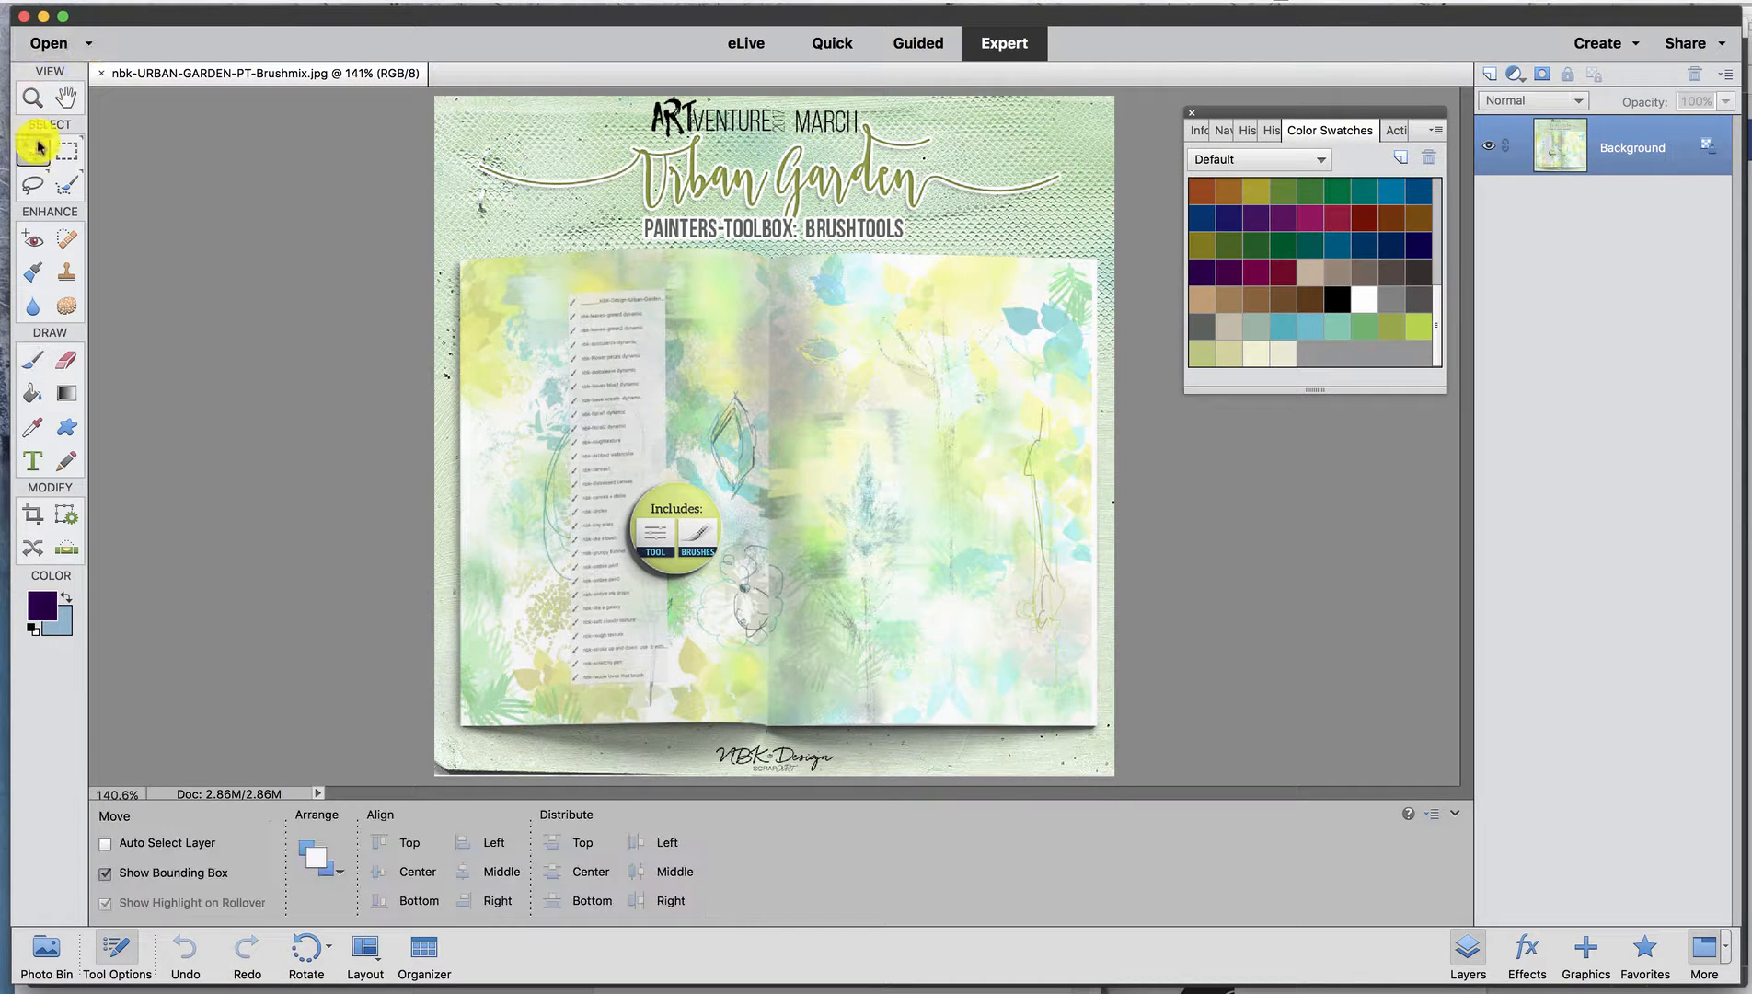
left_click(293, 3)
mouse_move(306, 19)
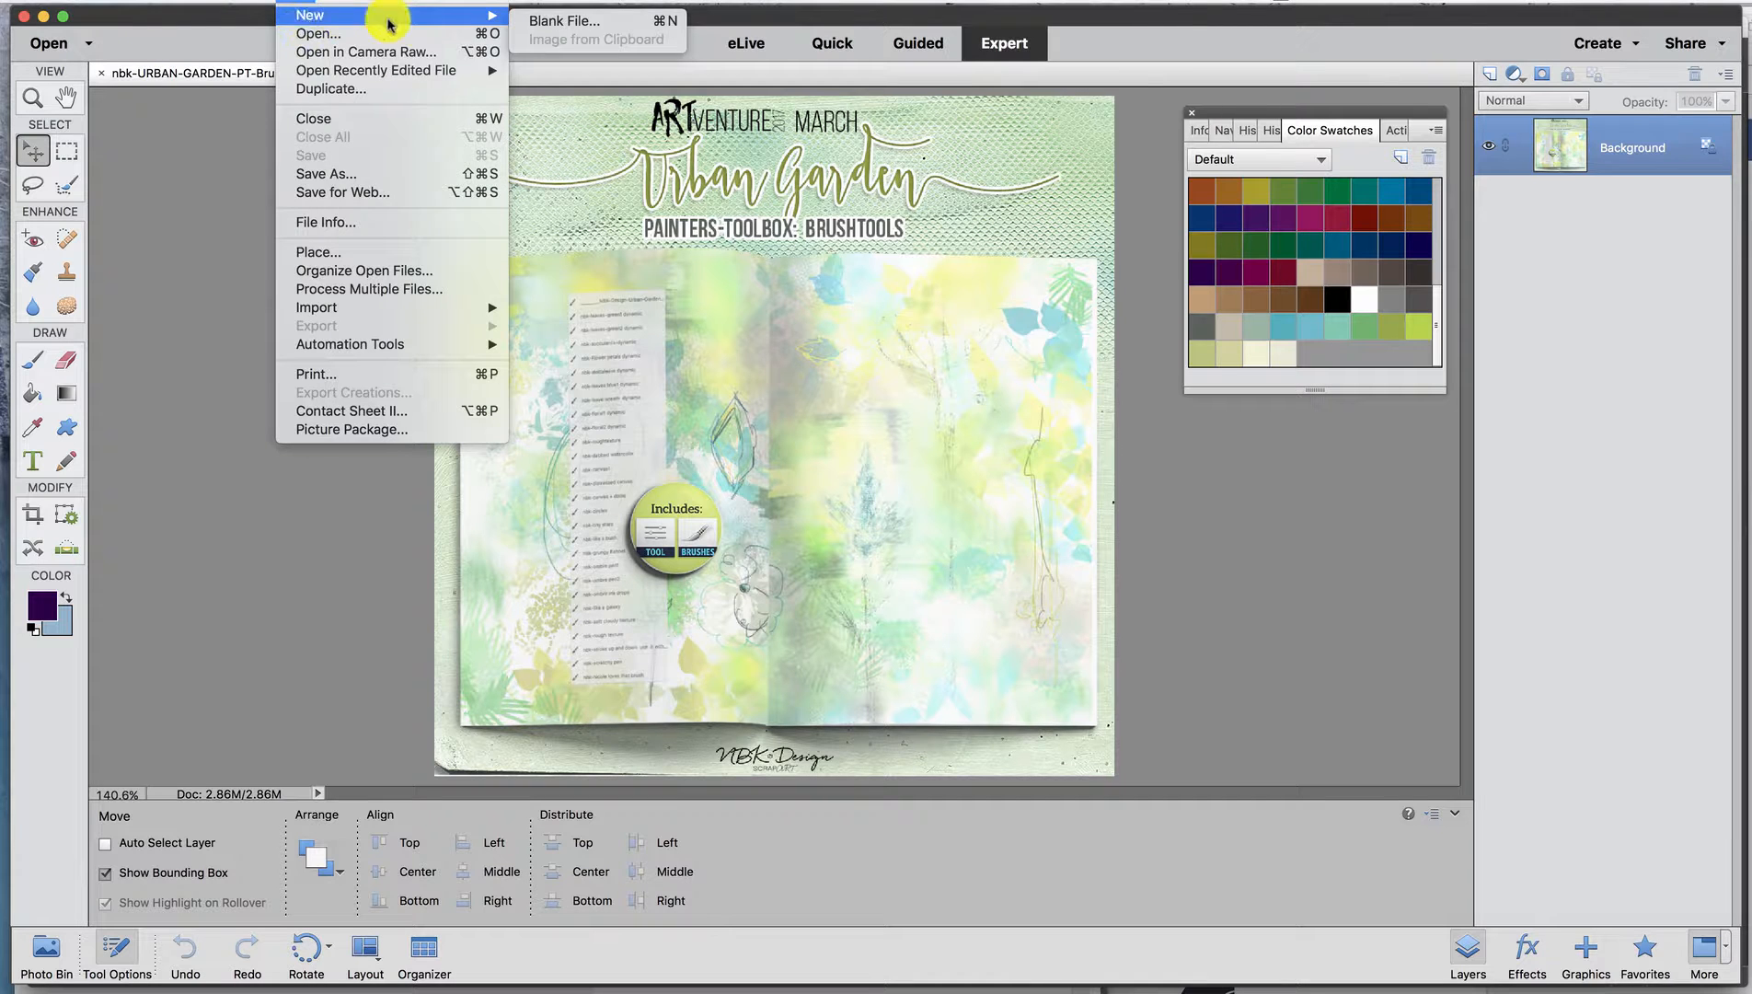
left_click(535, 27)
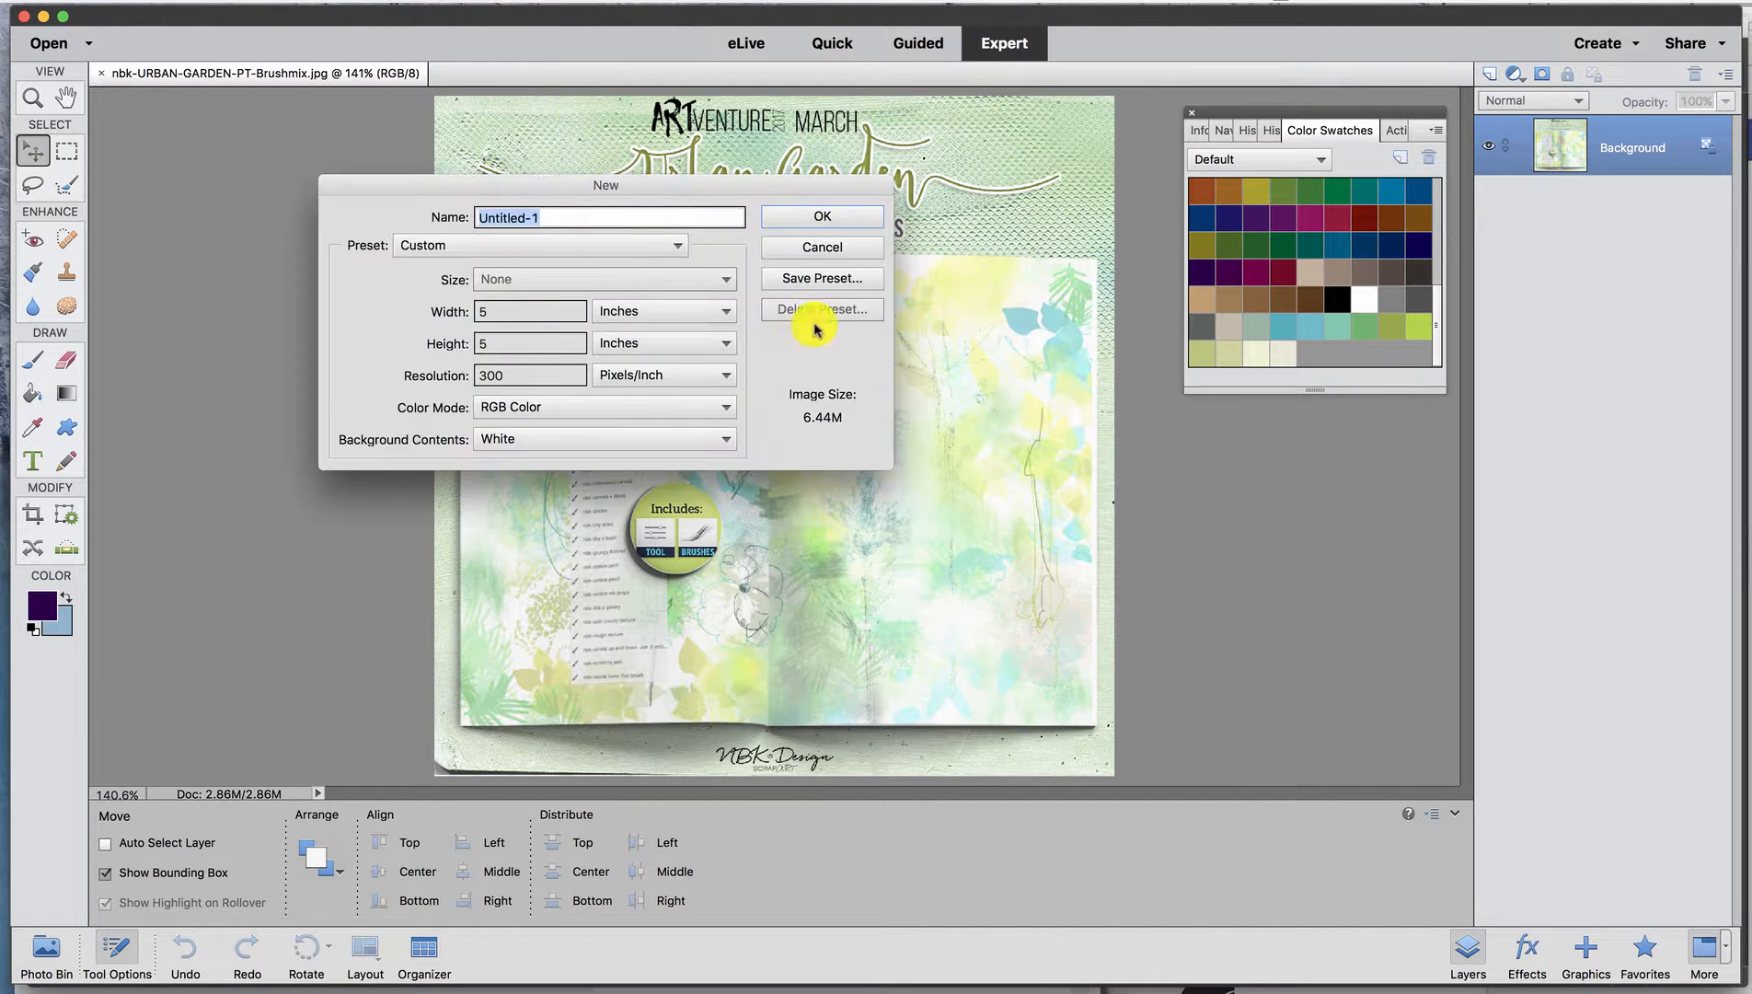
left_click(833, 219)
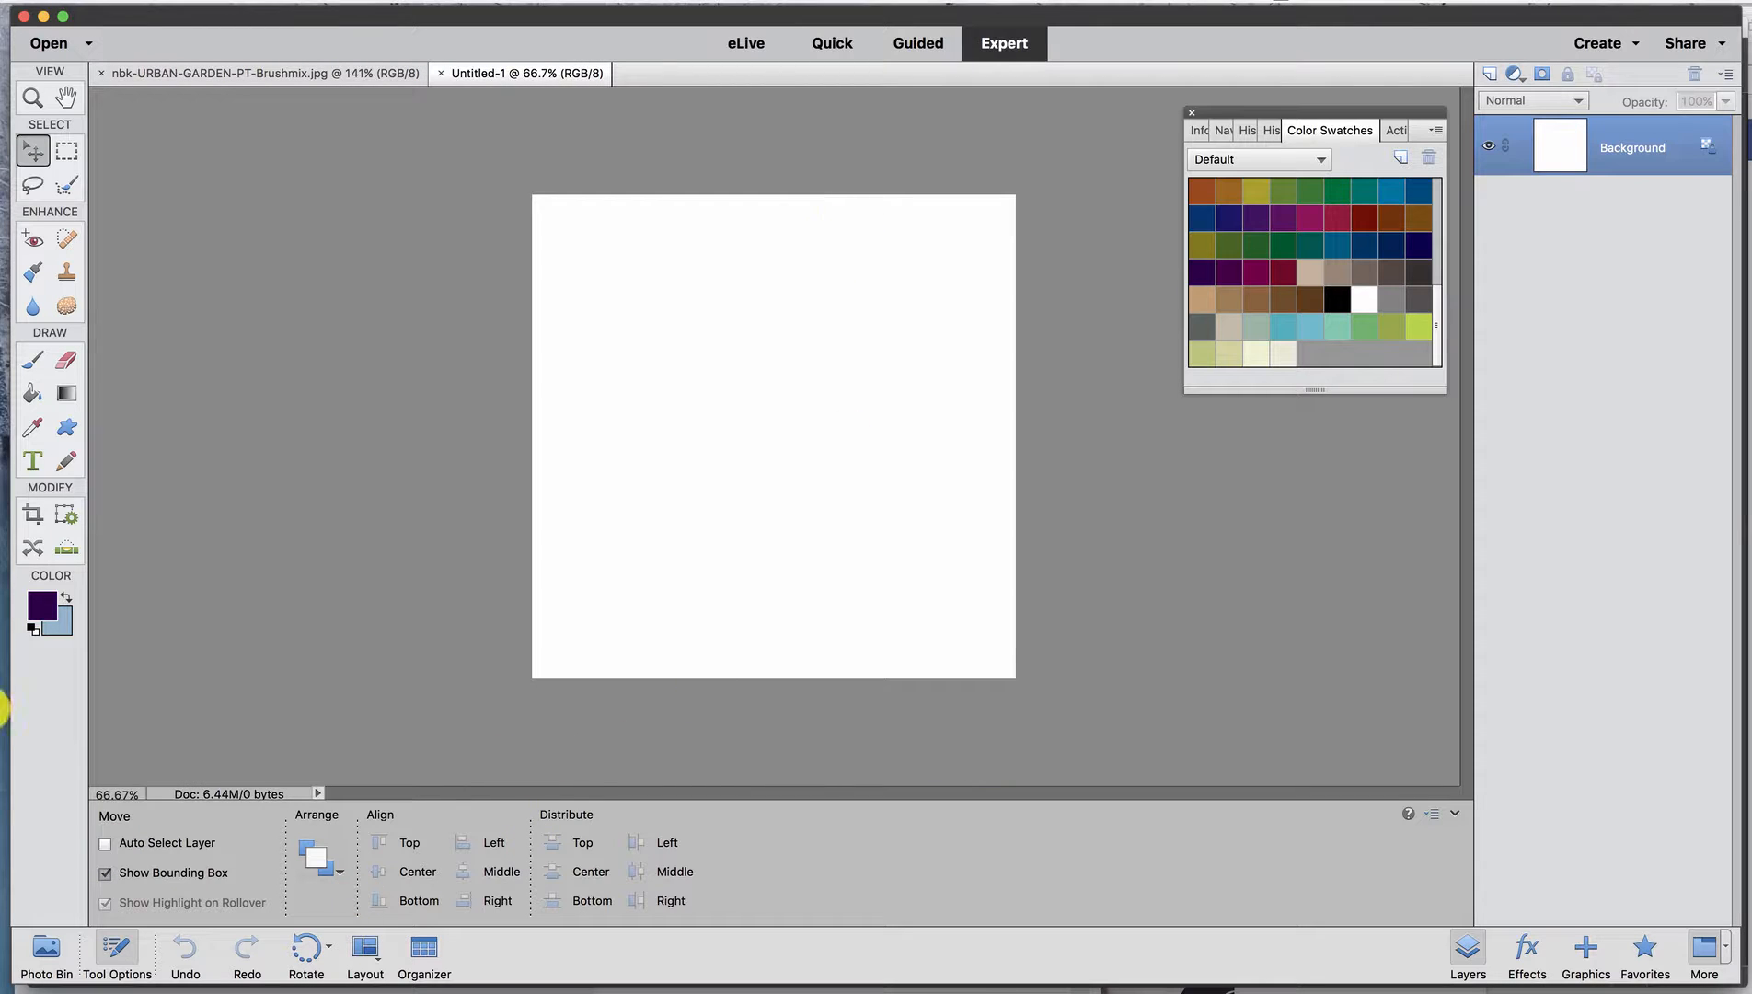
left_click(32, 357)
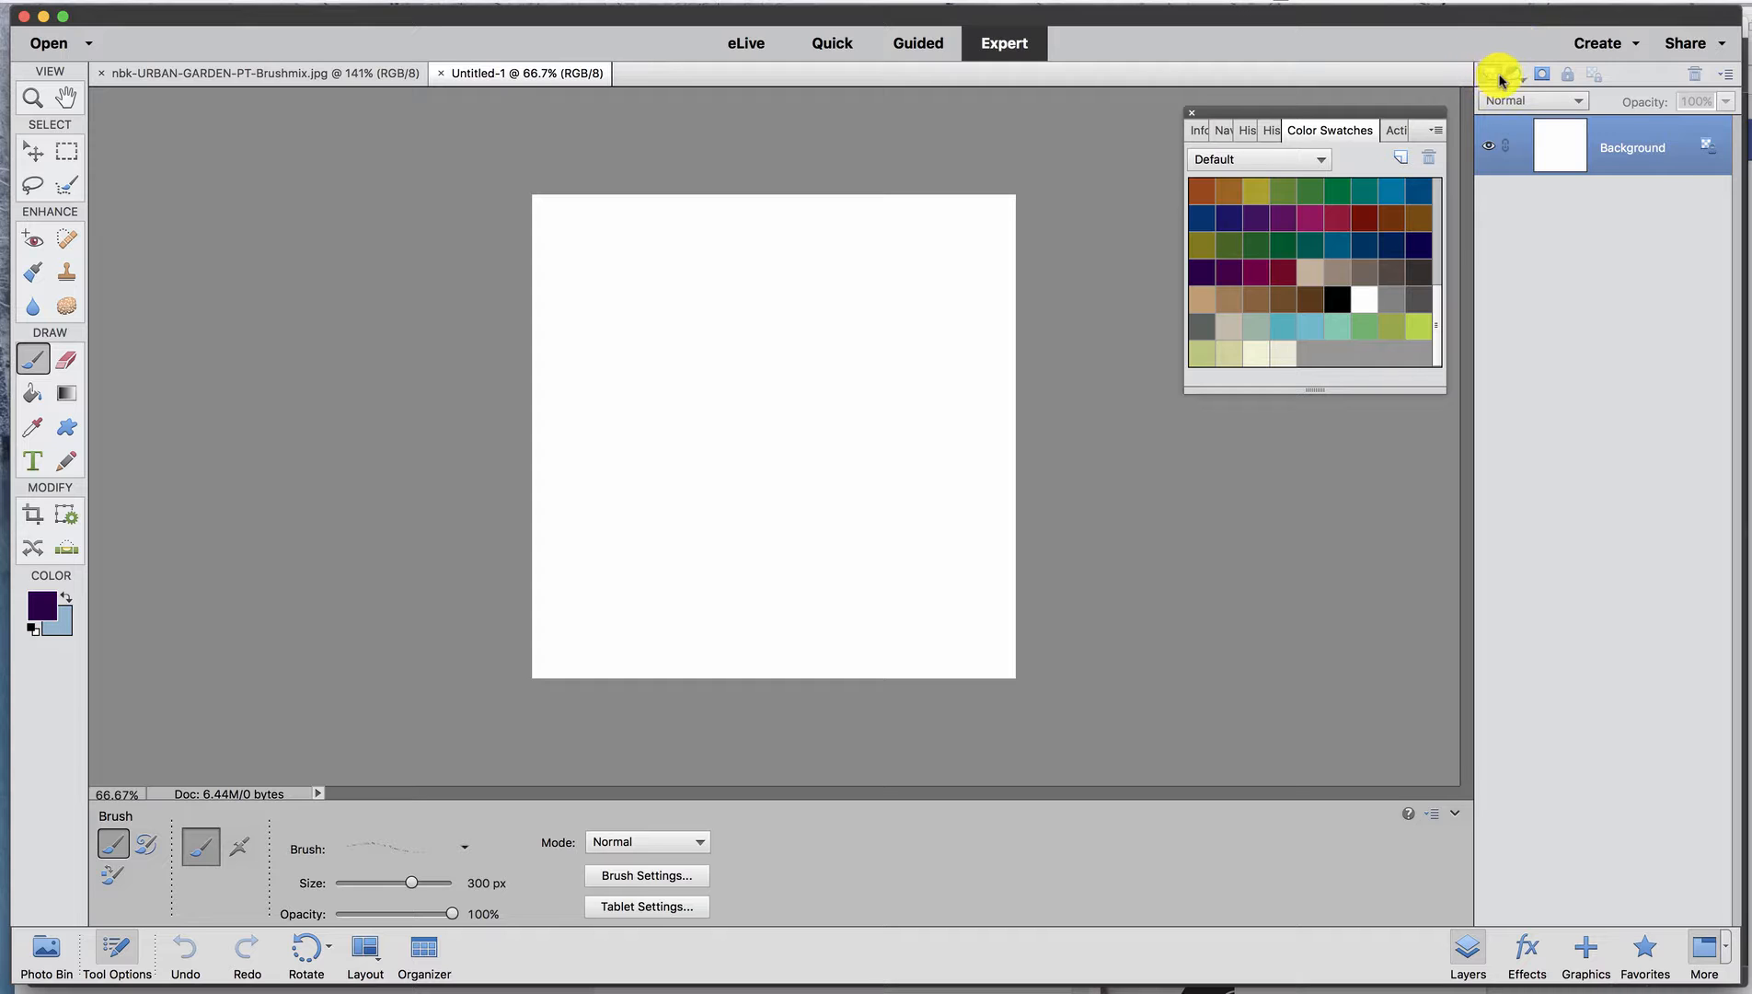
left_click(1499, 76)
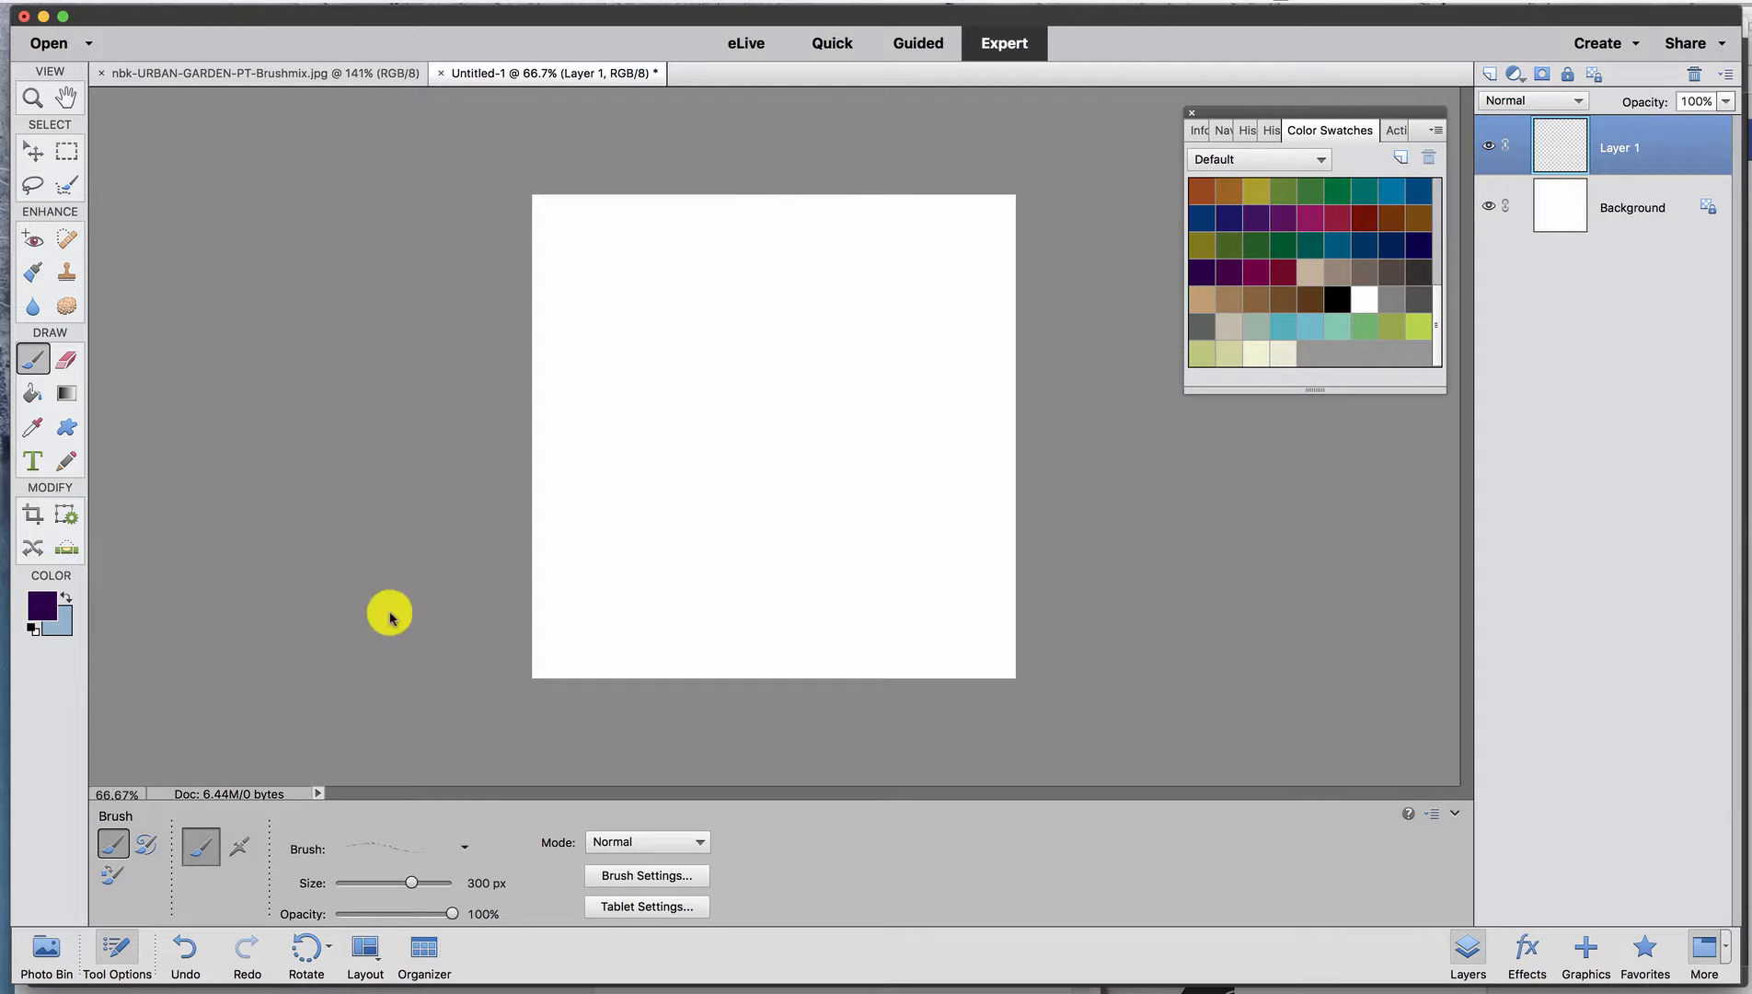
Stamp three prints of the 814 px leaf sprig brush, reduced to 507 px, in teal across the upper part of the canvas.
left_click(460, 846)
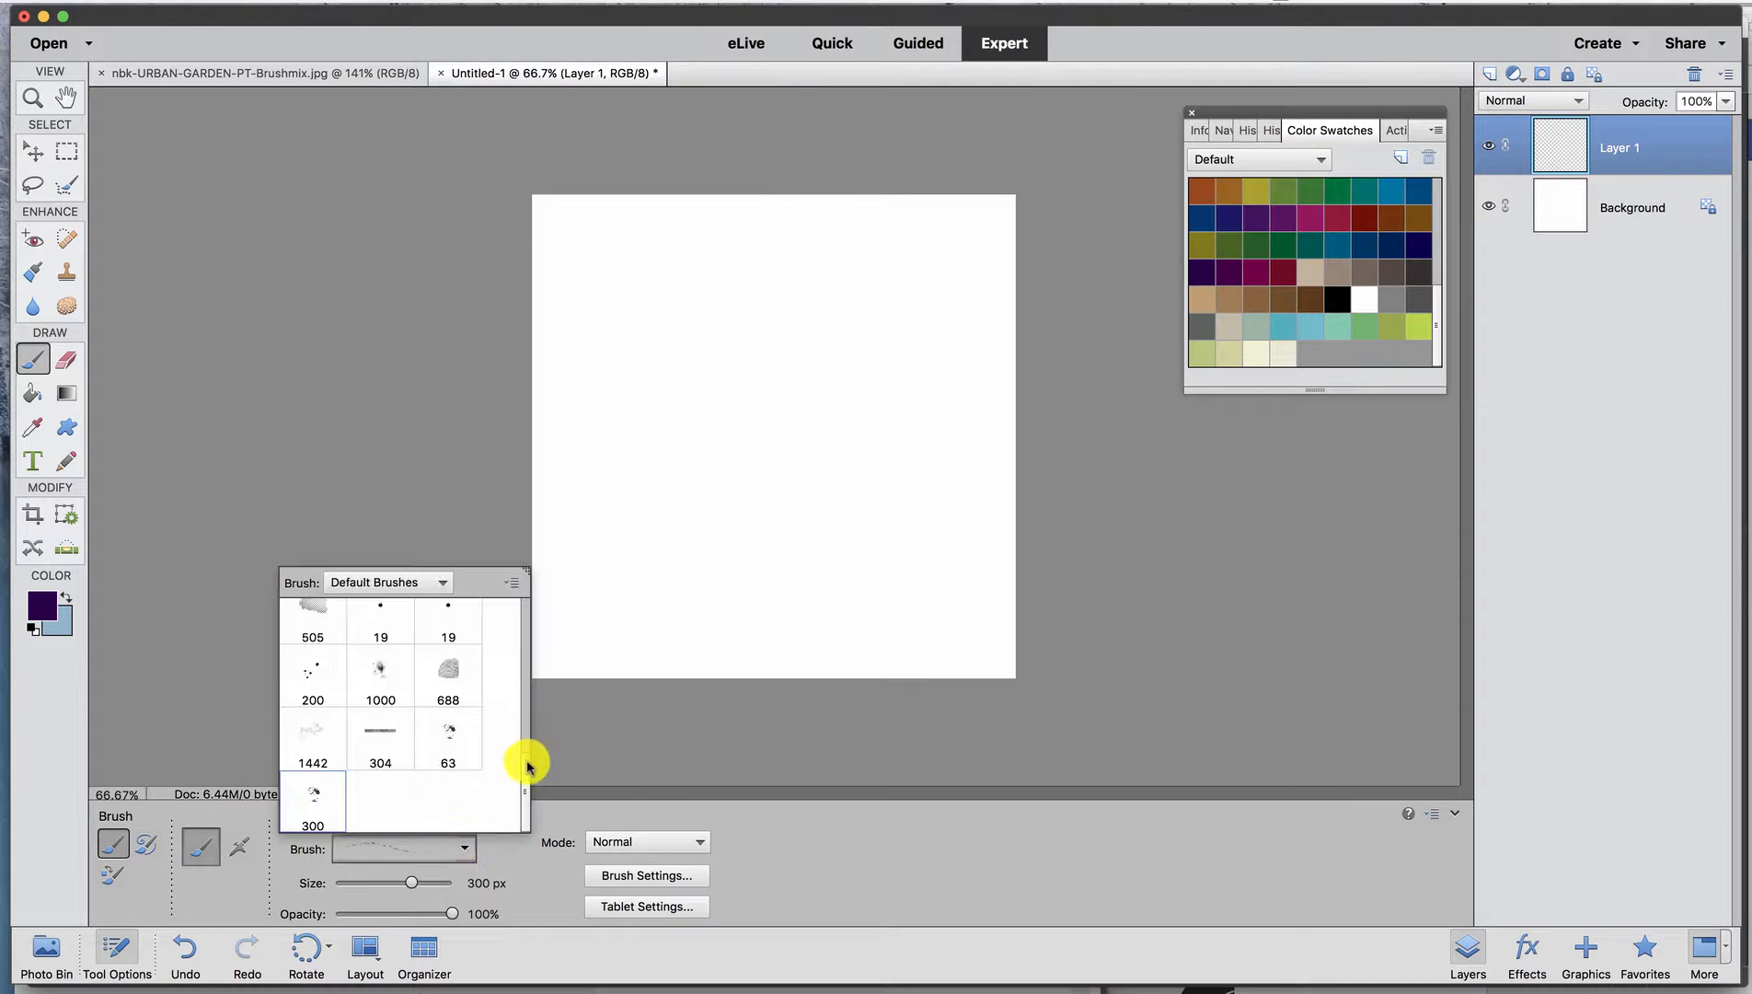
scroll(527, 614, "up", 2)
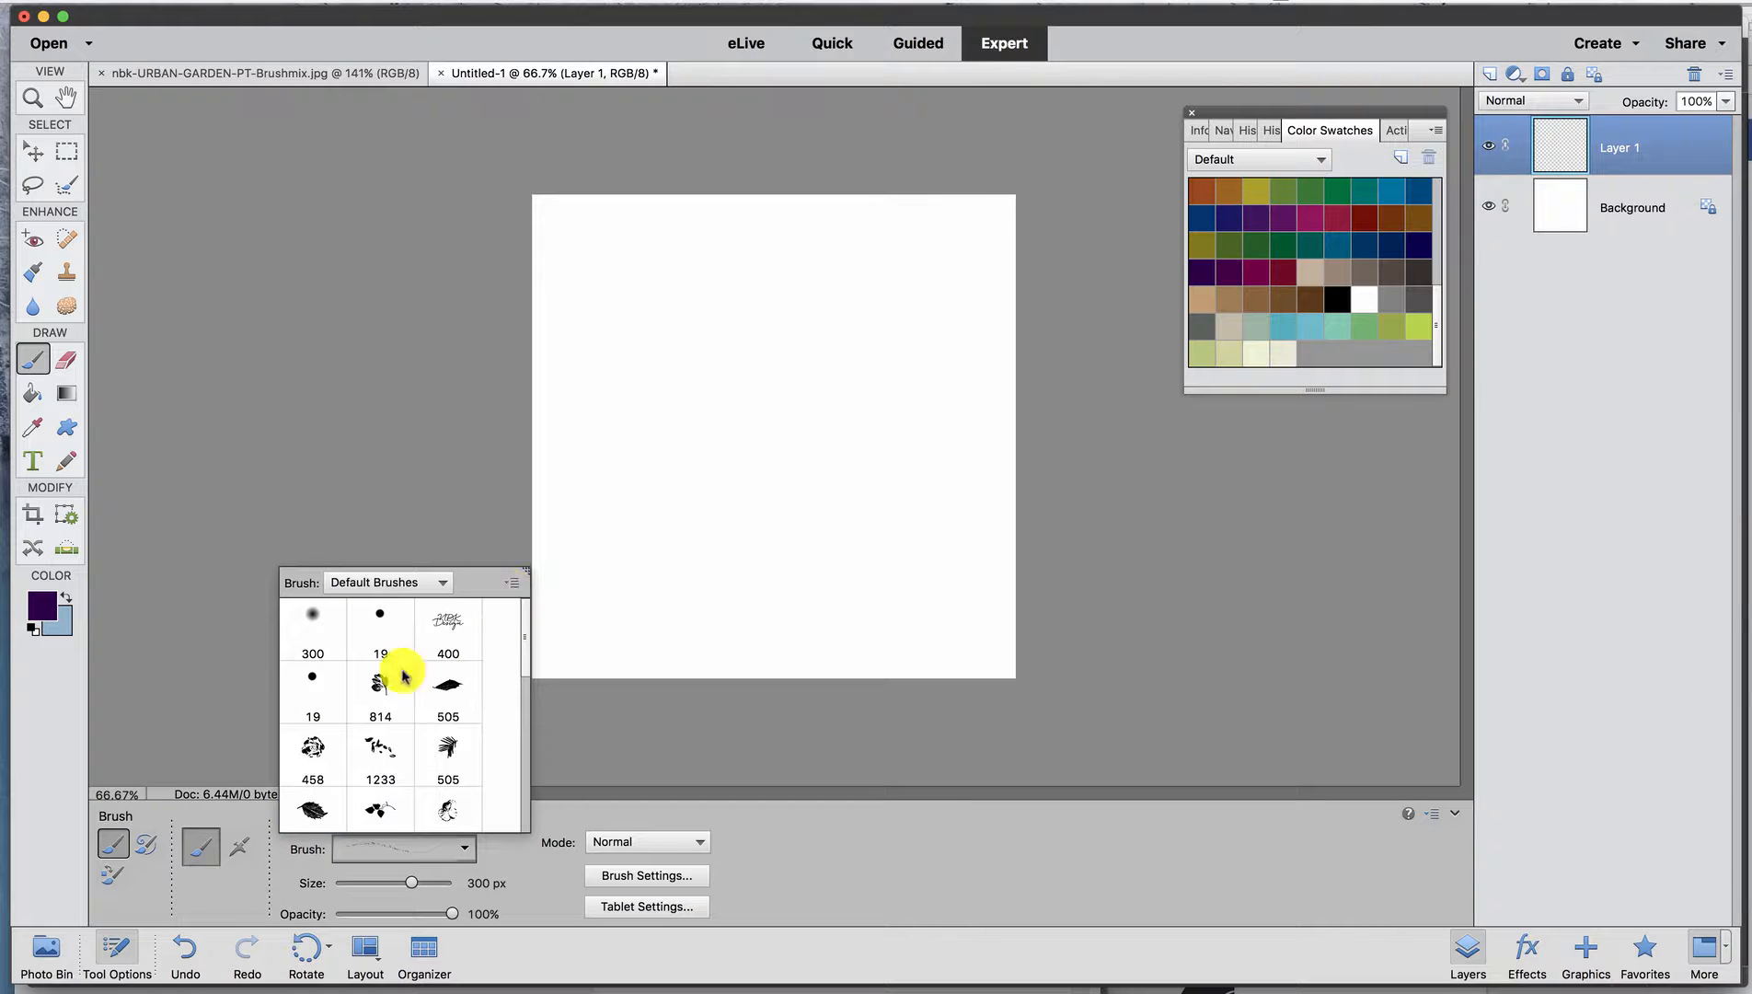
left_click(511, 584)
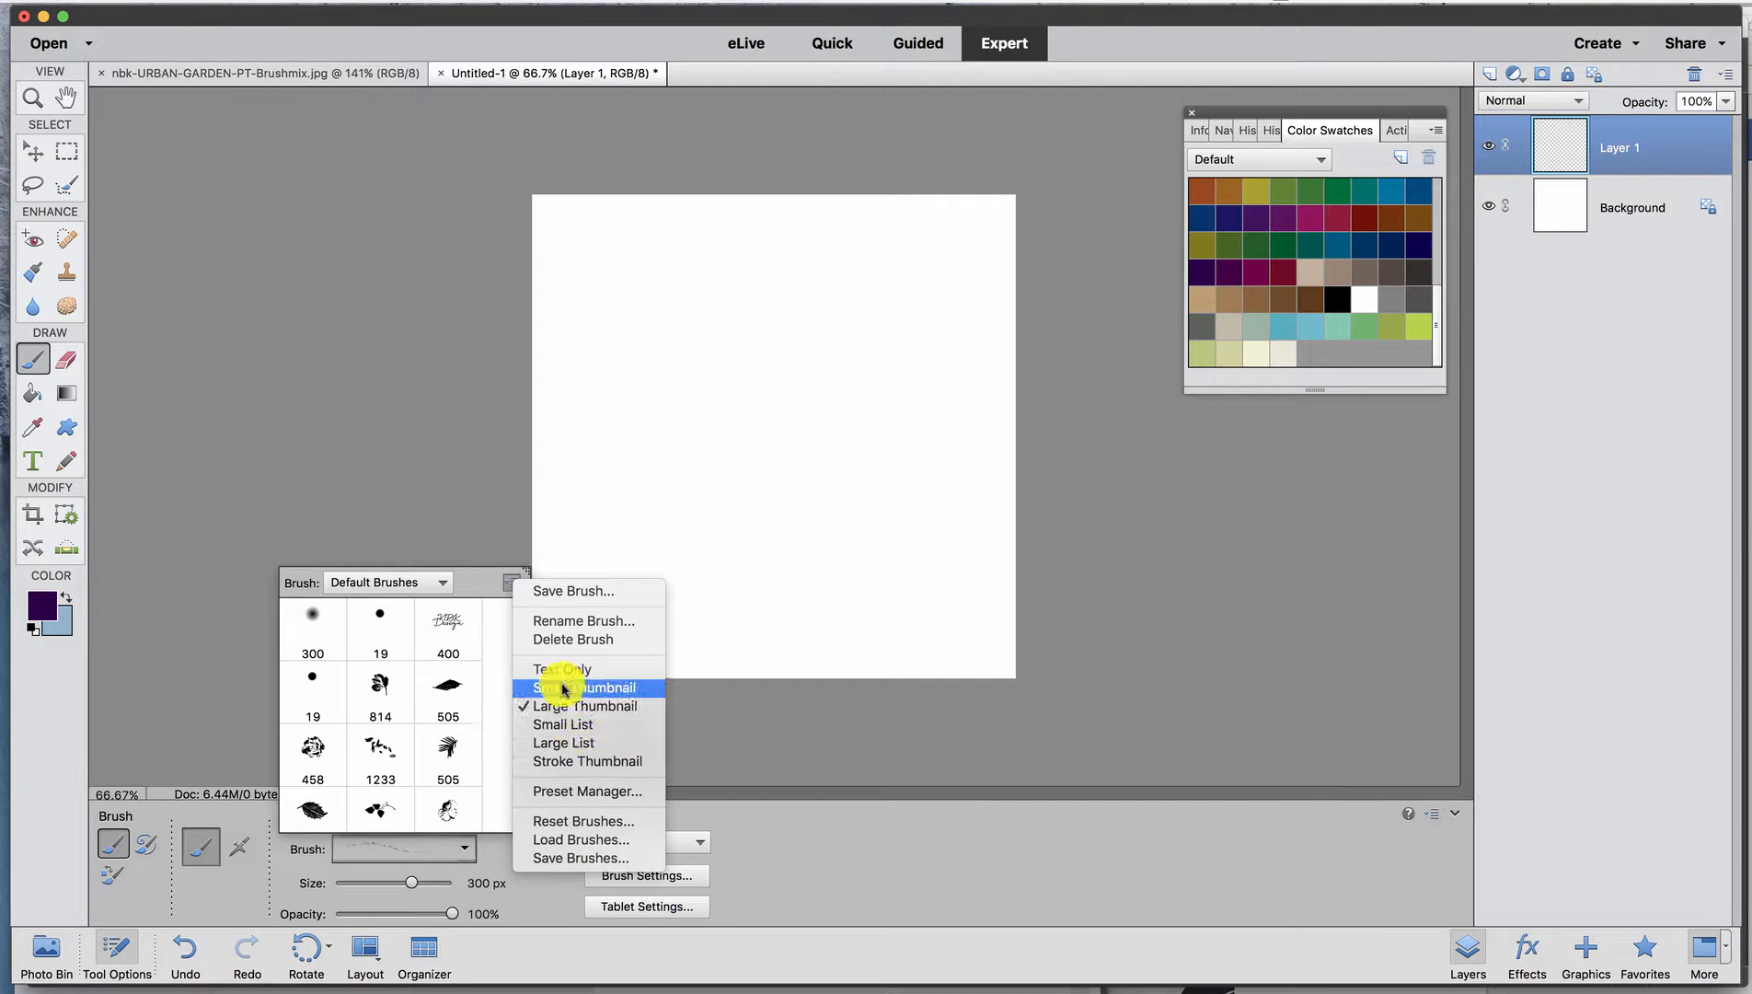
left_click(386, 697)
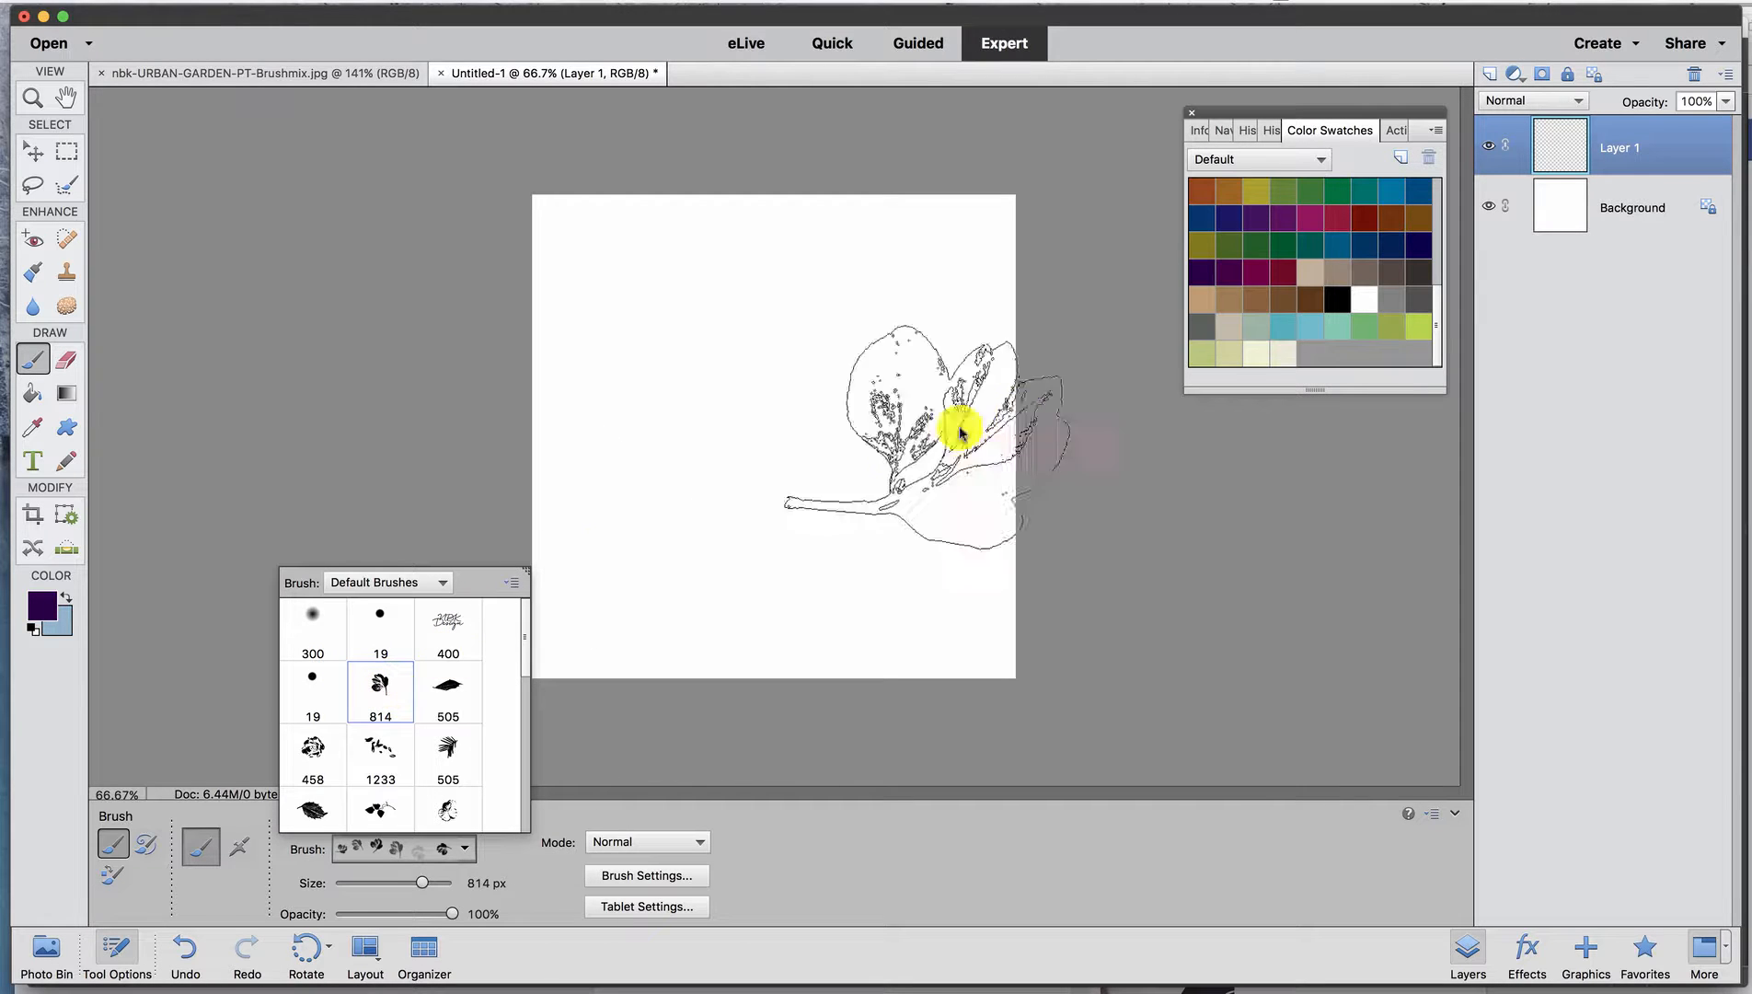
left_click(1279, 328)
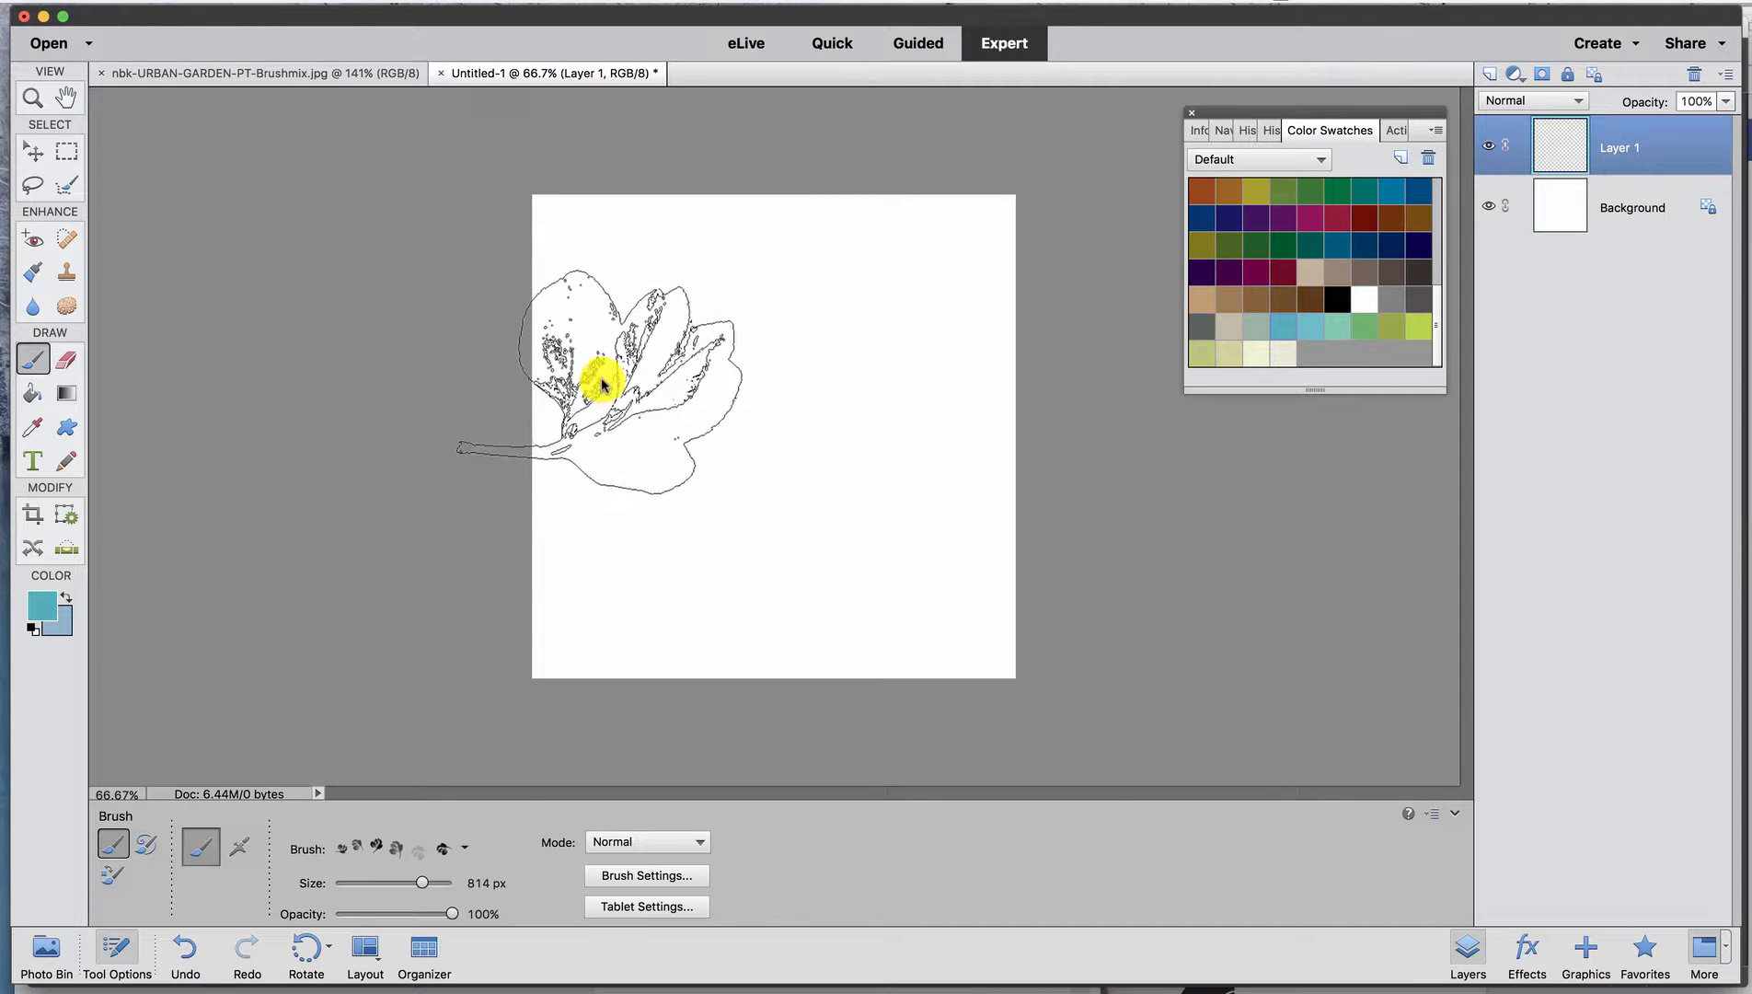
left_click_drag(679, 411, 575, 403)
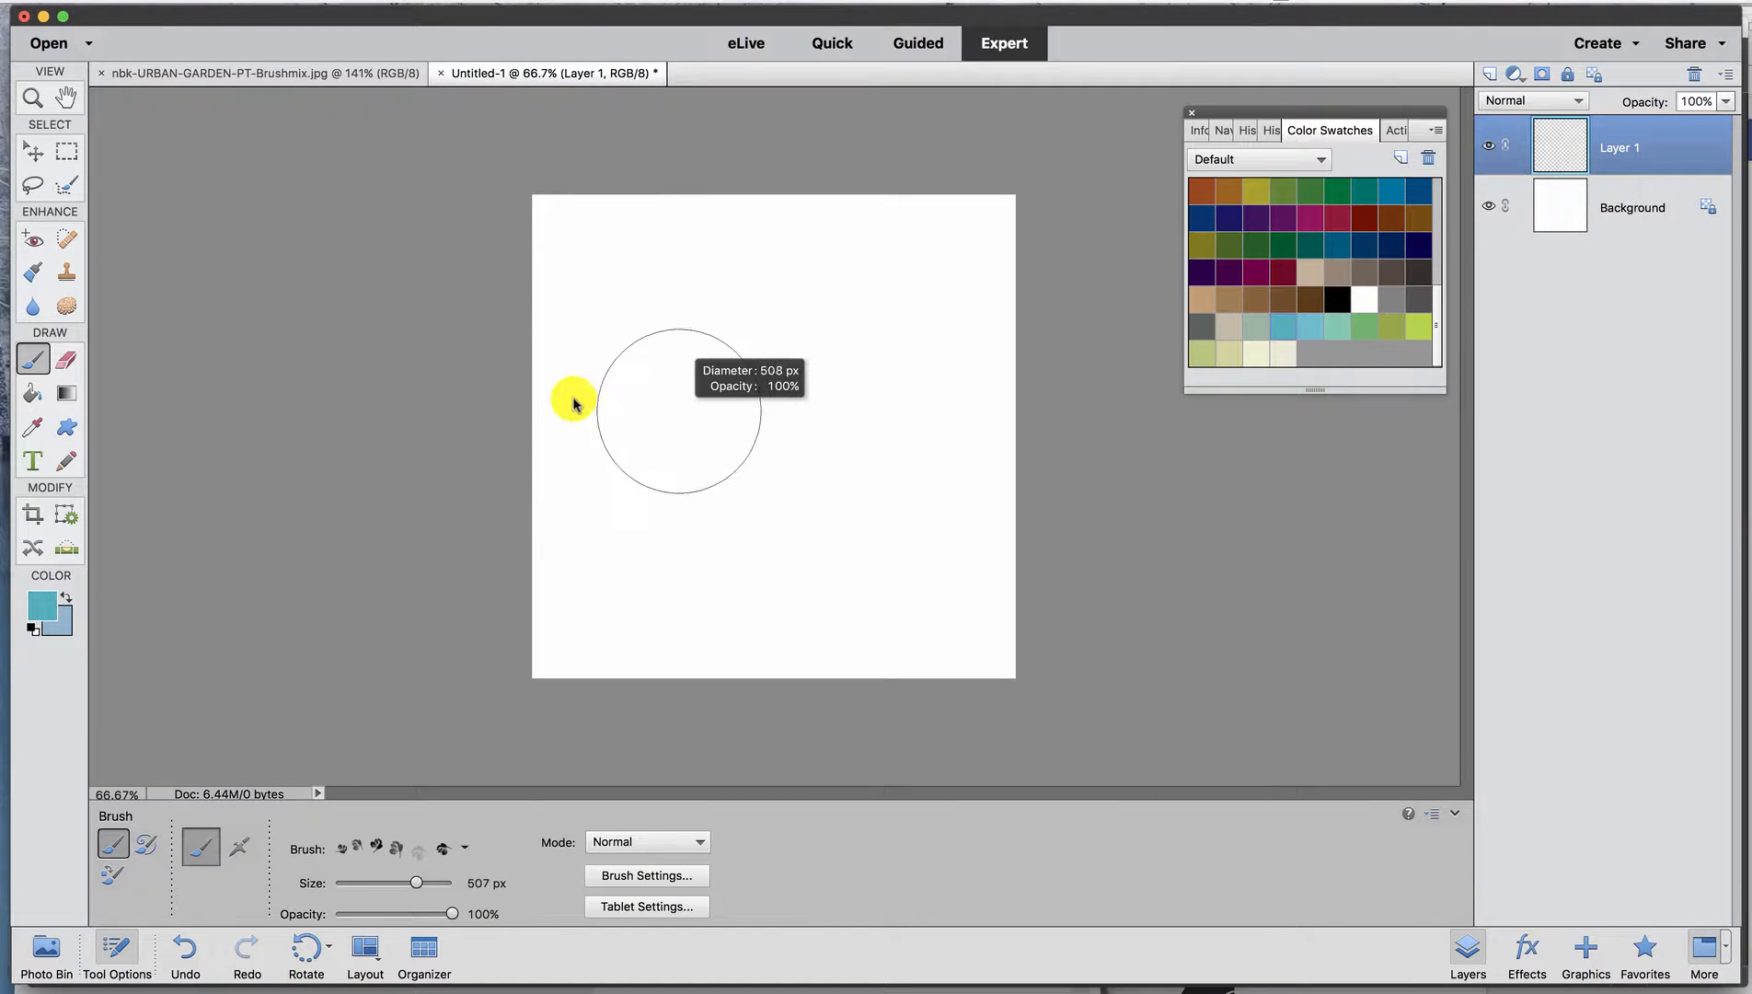
left_click(592, 366)
left_click(721, 297)
left_click(895, 282)
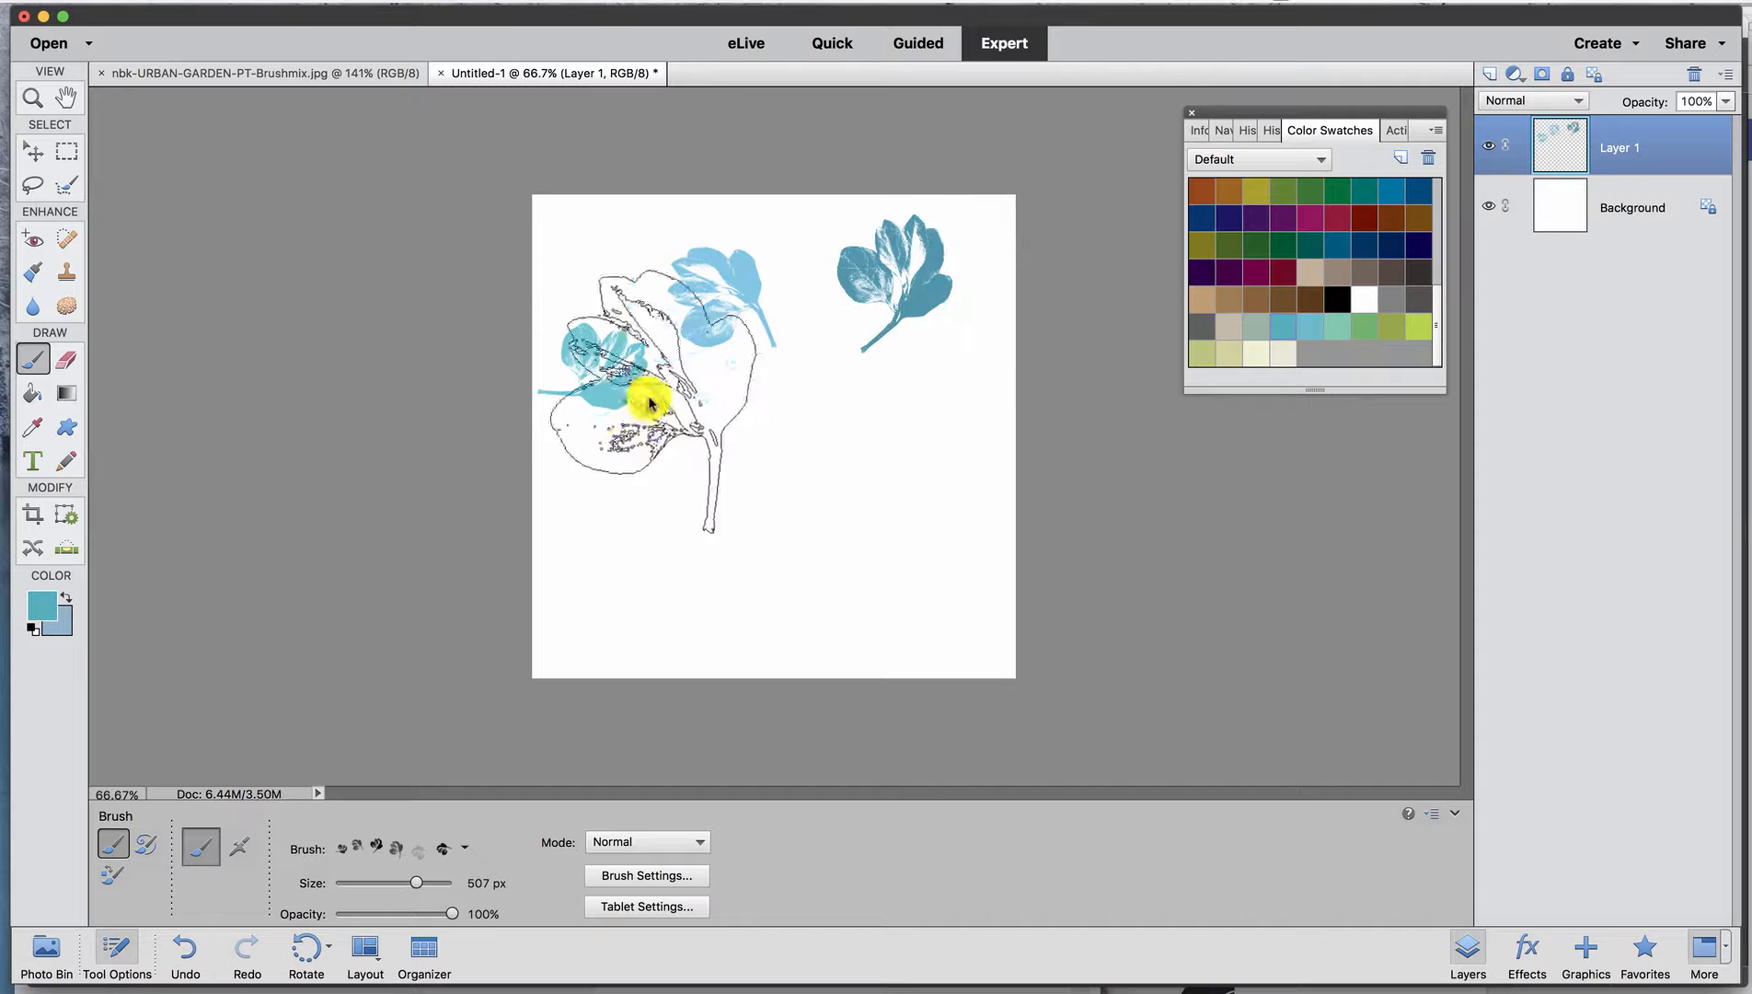
Paint scattered leaves diagonally below the sprigs with the 1233 px scattered-leaf brush, reduced to 465 px, in the medium green swatch colour.
left_click(466, 851)
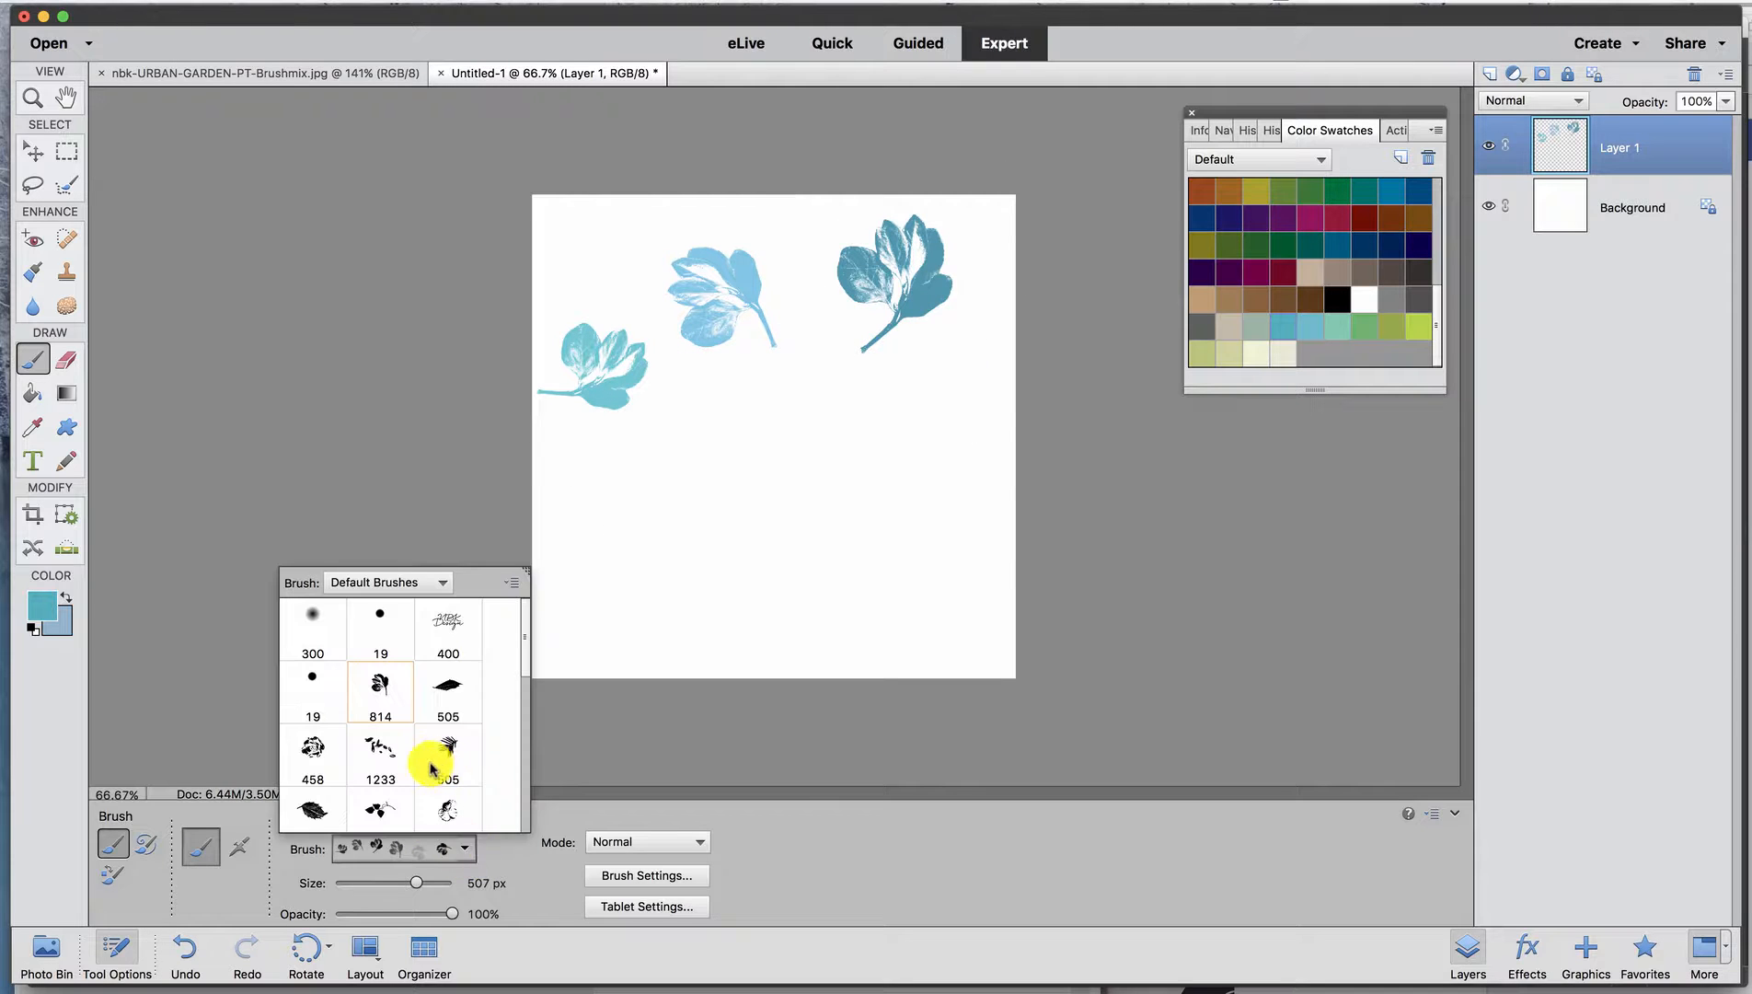
left_click(383, 759)
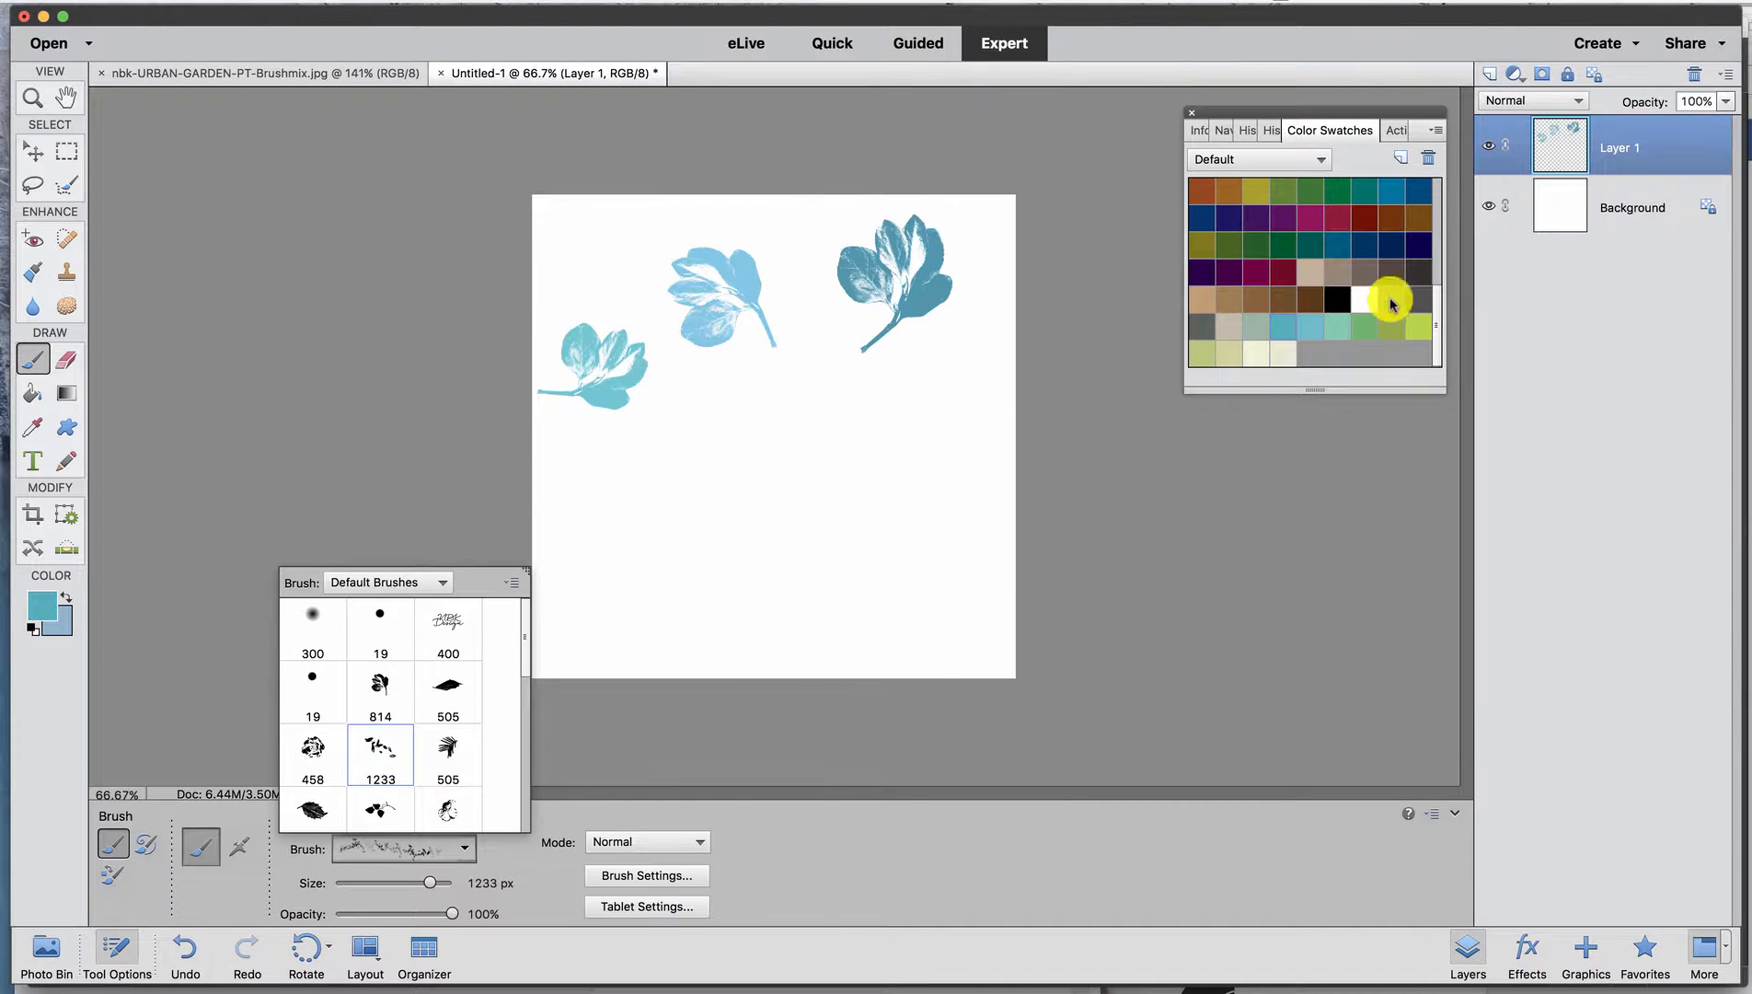
left_click(1363, 327)
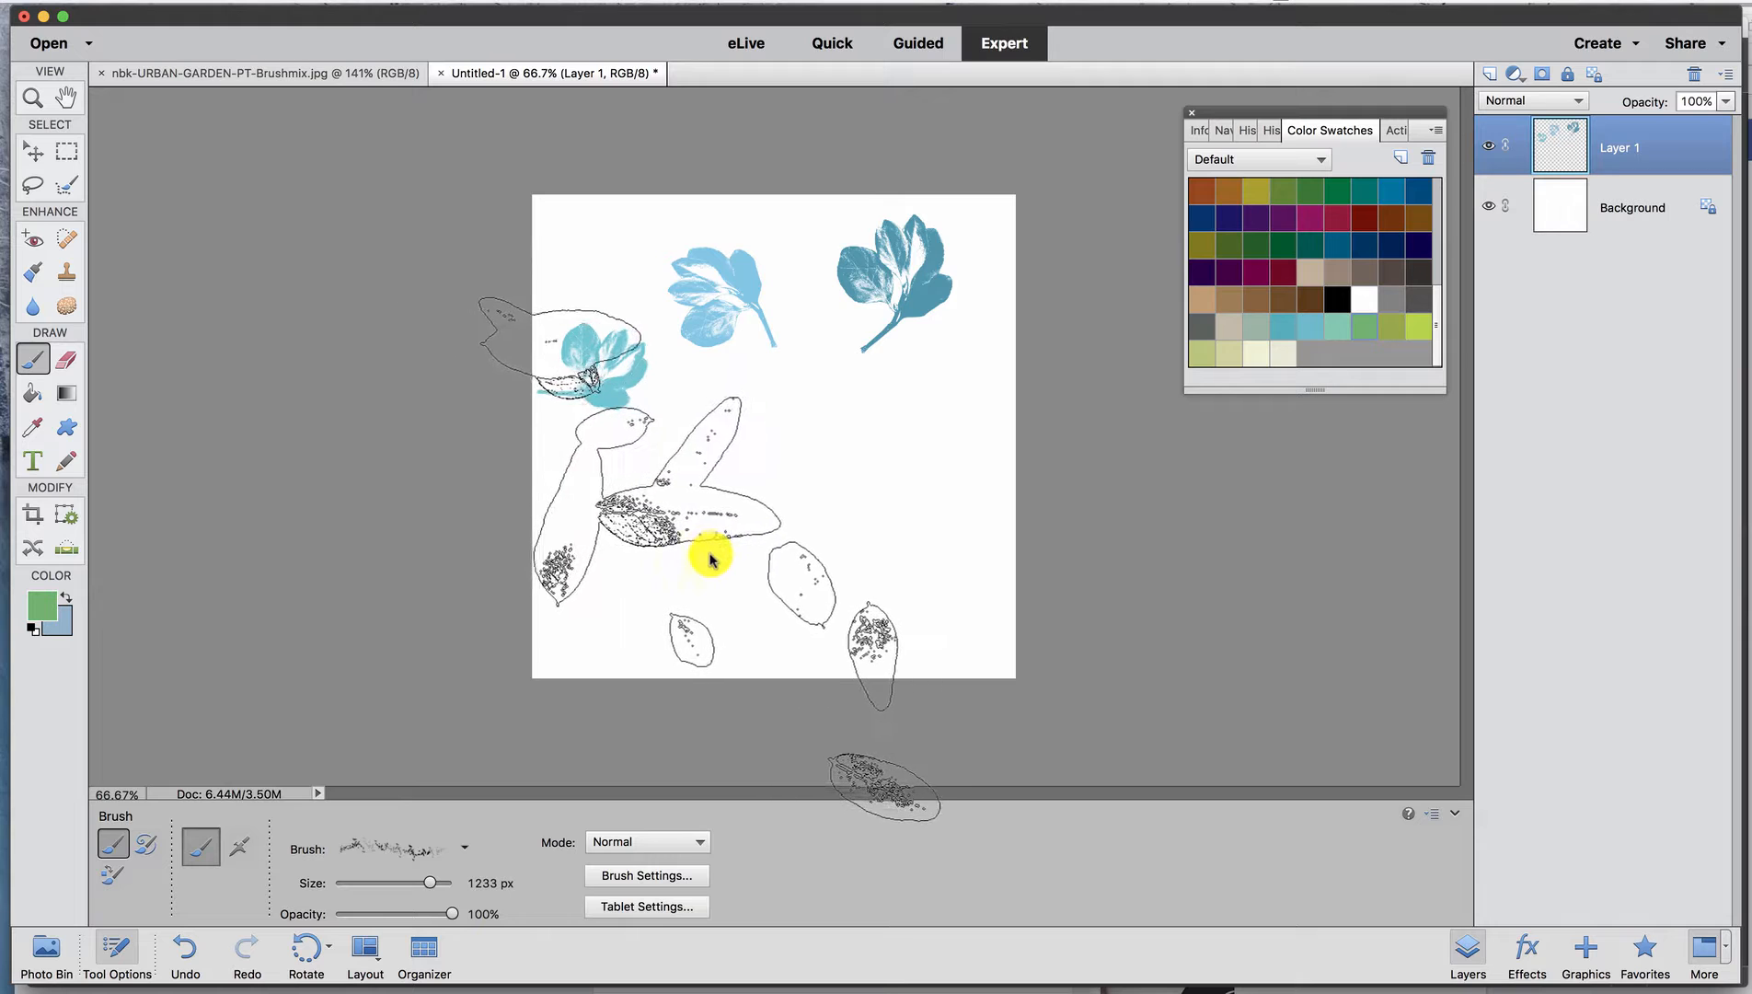
left_click_drag(707, 553, 448, 472)
mouse_move(603, 532)
left_mouse_down()
mouse_move(801, 417)
mouse_move(890, 258)
left_mouse_up()
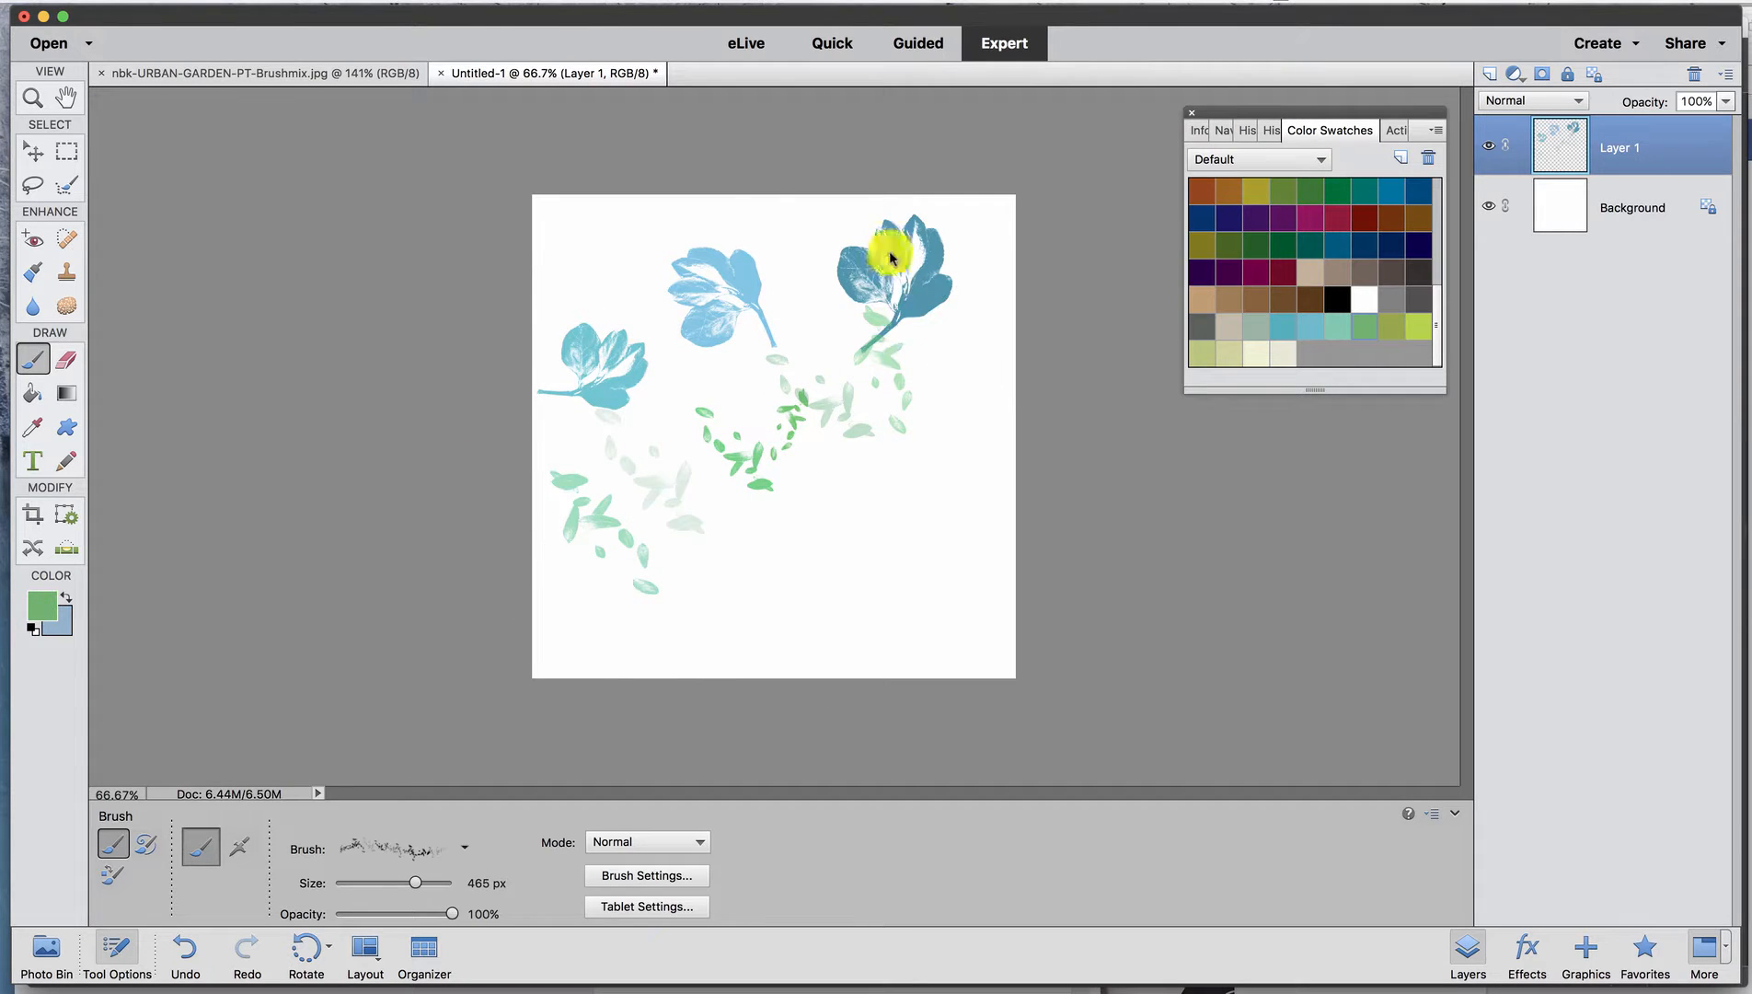
Paint overlapping leafy vines diagonally across the middle of the canvas with the 900 px vine brush in the bright lime green swatch colour.
left_click(464, 847)
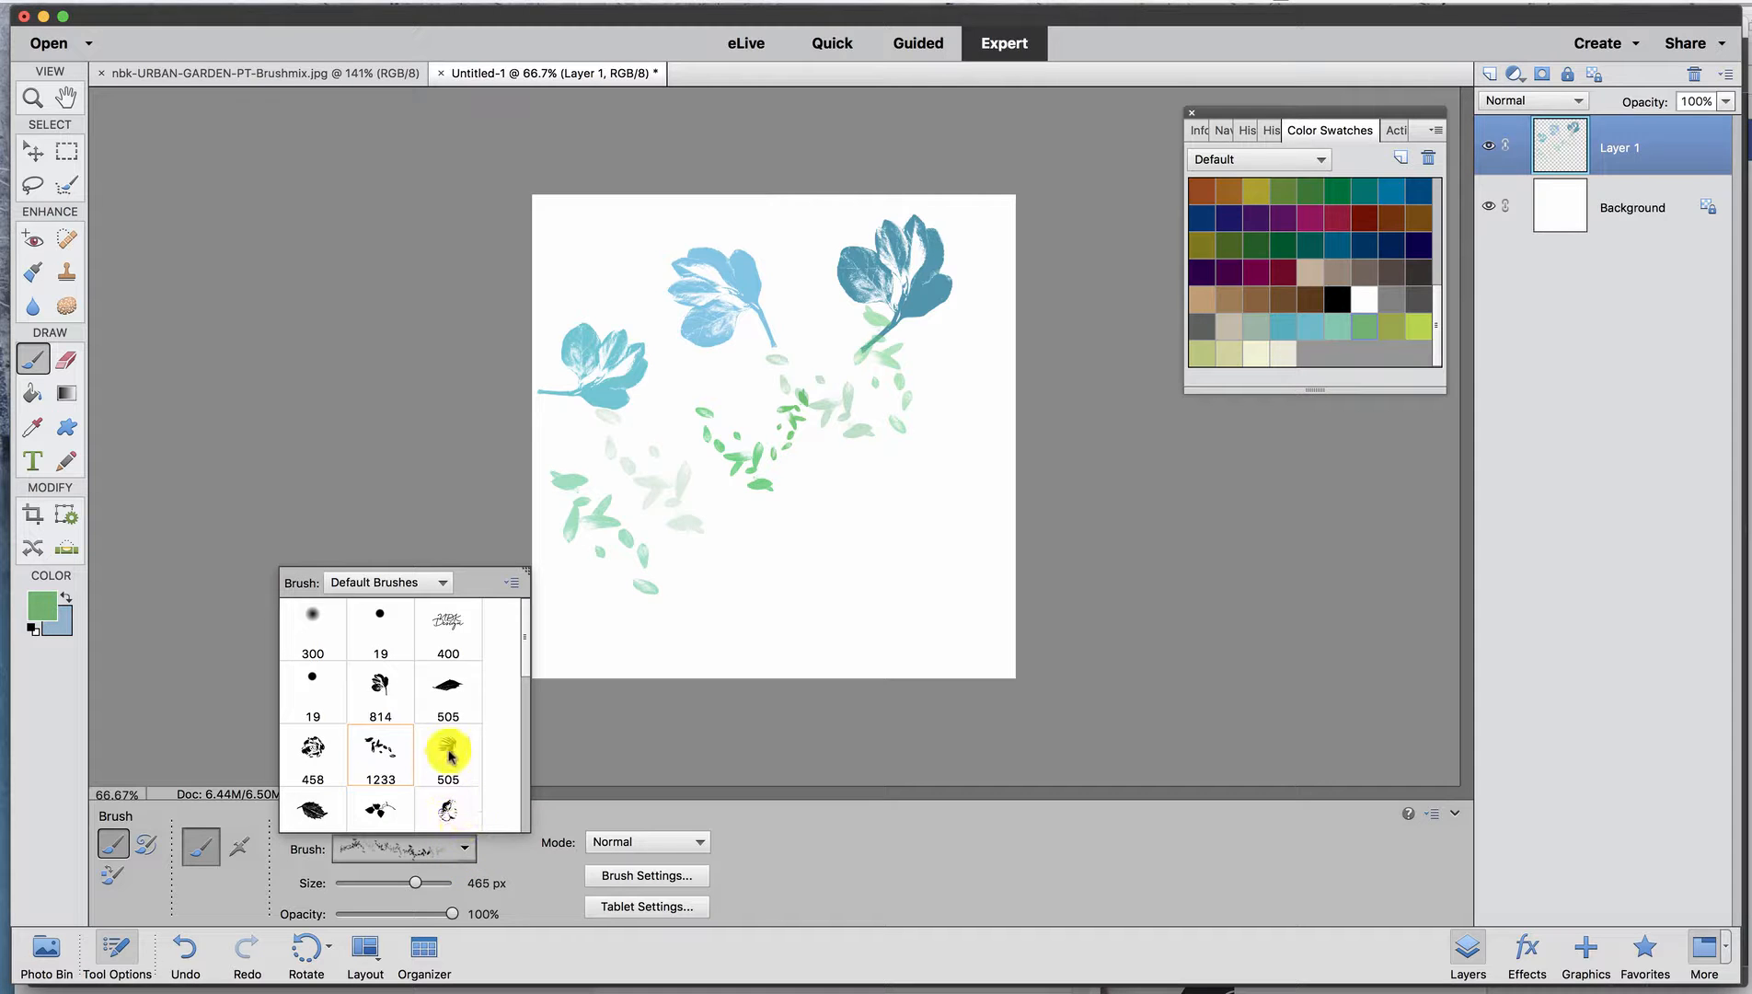
left_click(378, 811)
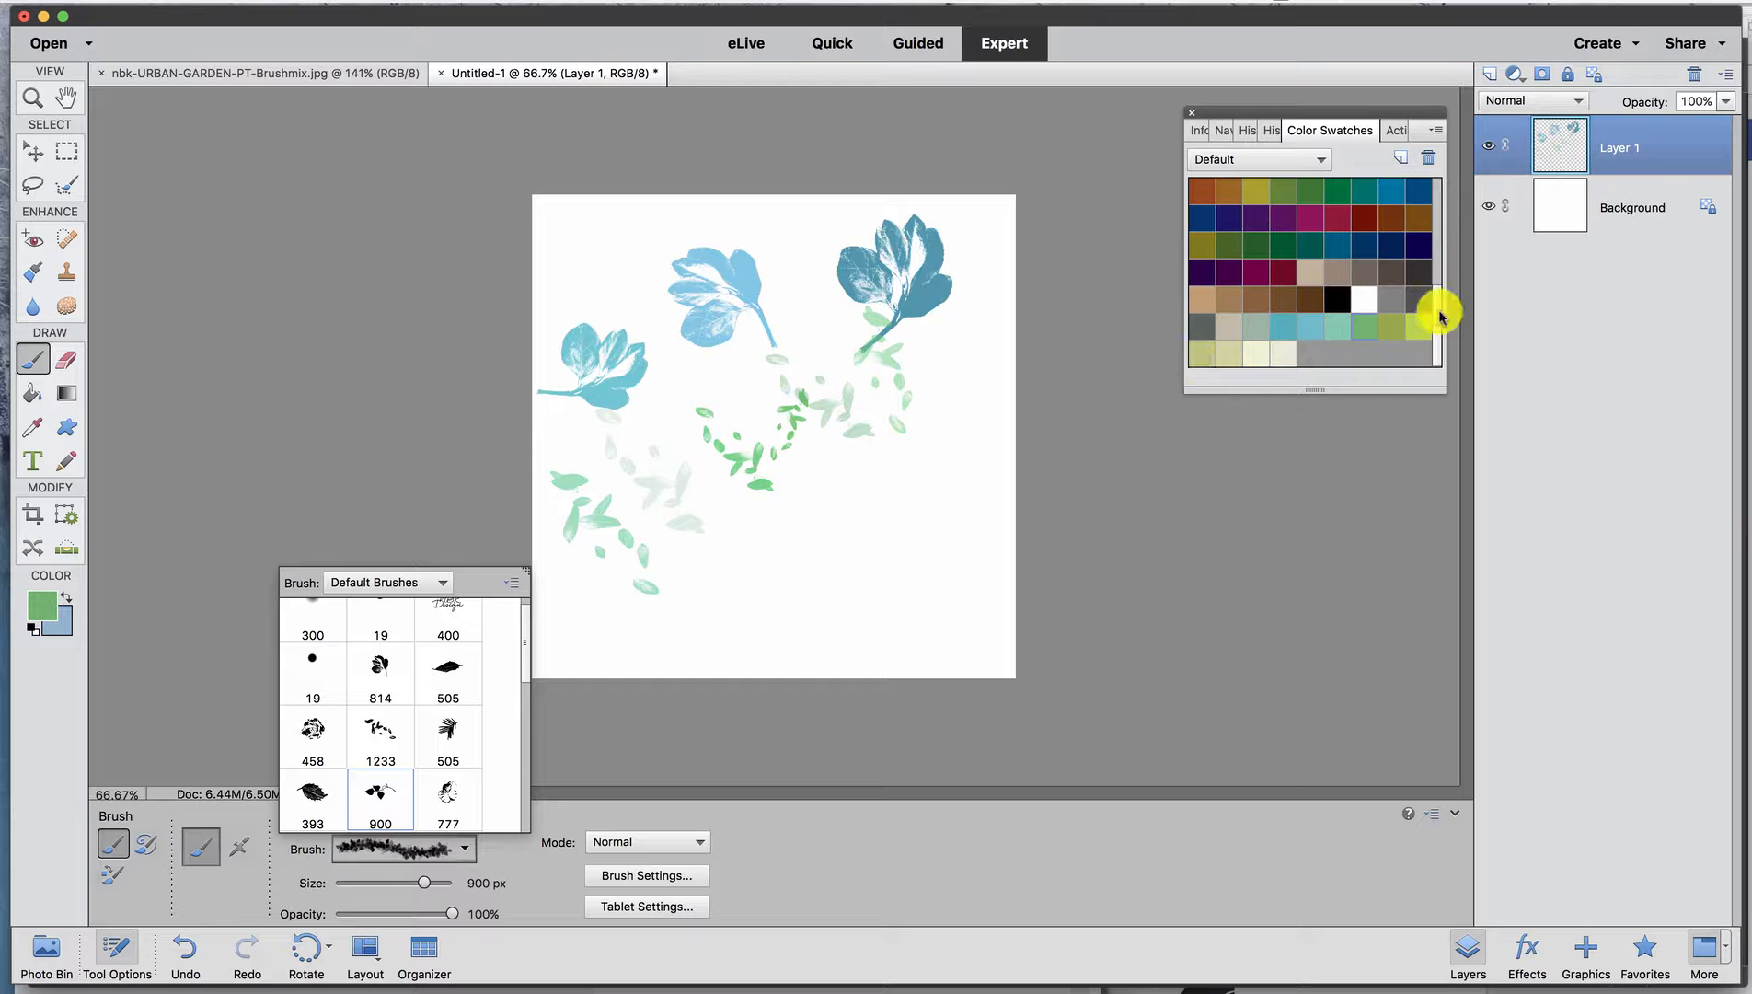
left_click(1418, 327)
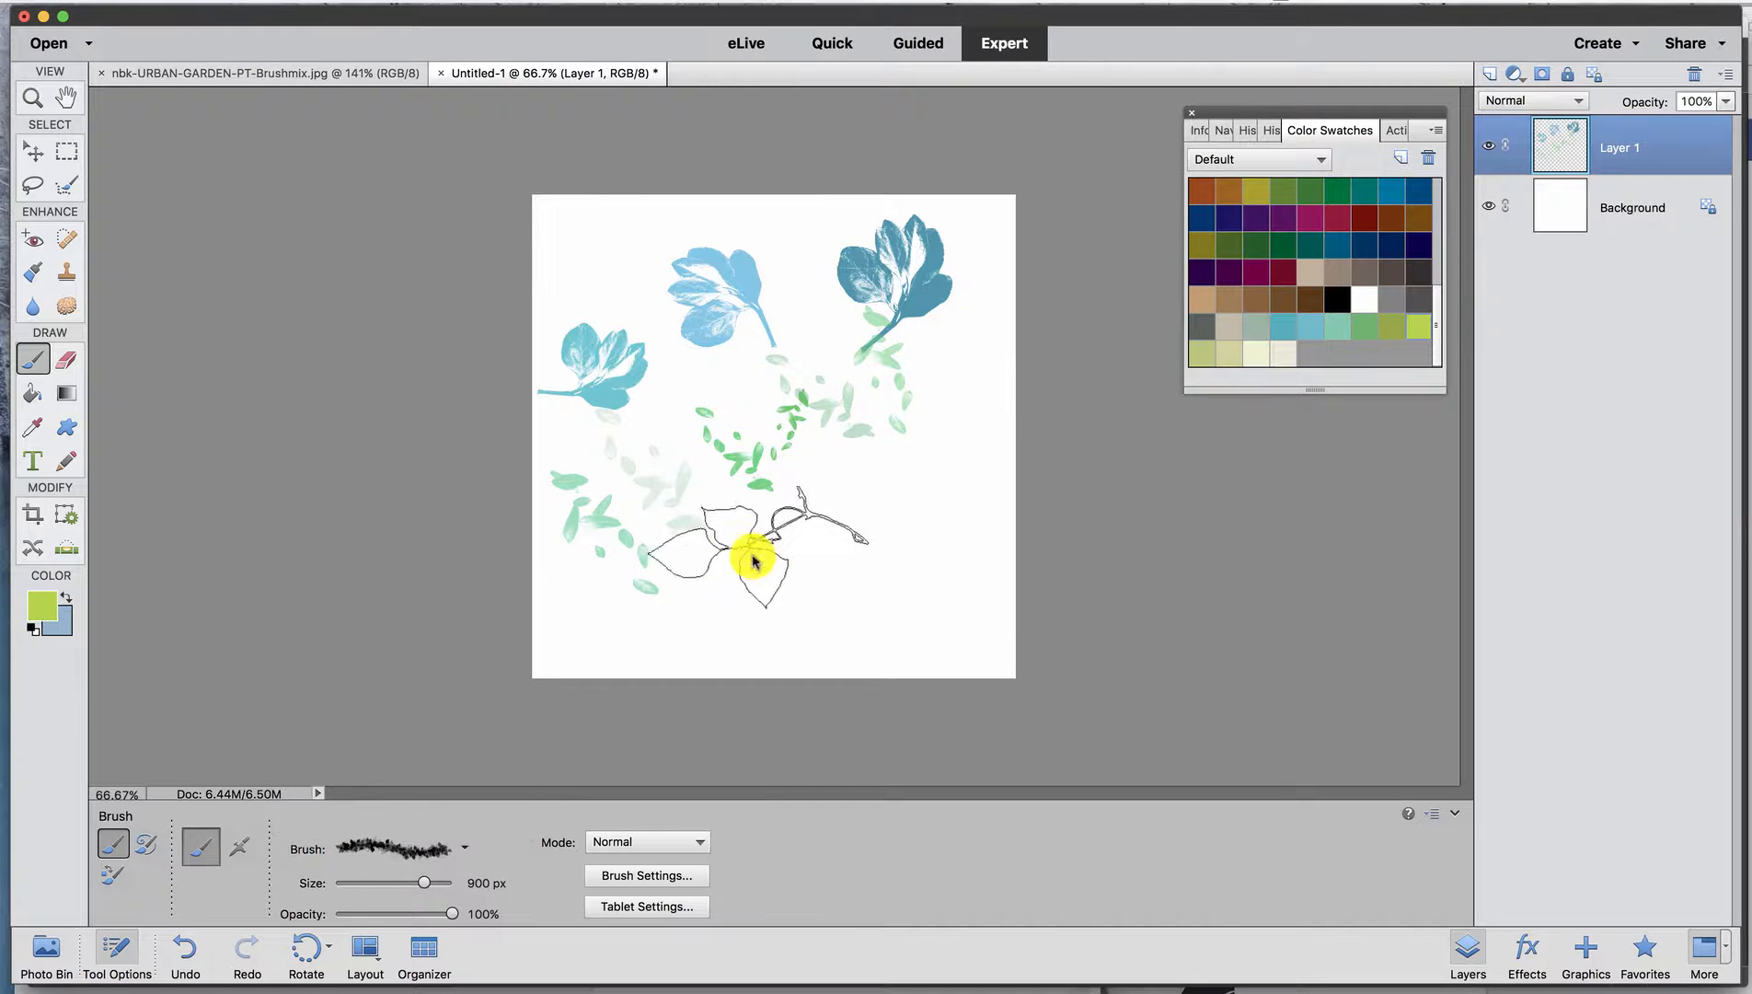
mouse_move(695, 593)
left_mouse_down()
mouse_move(790, 575)
mouse_move(852, 531)
mouse_move(929, 467)
mouse_move(972, 380)
left_mouse_up()
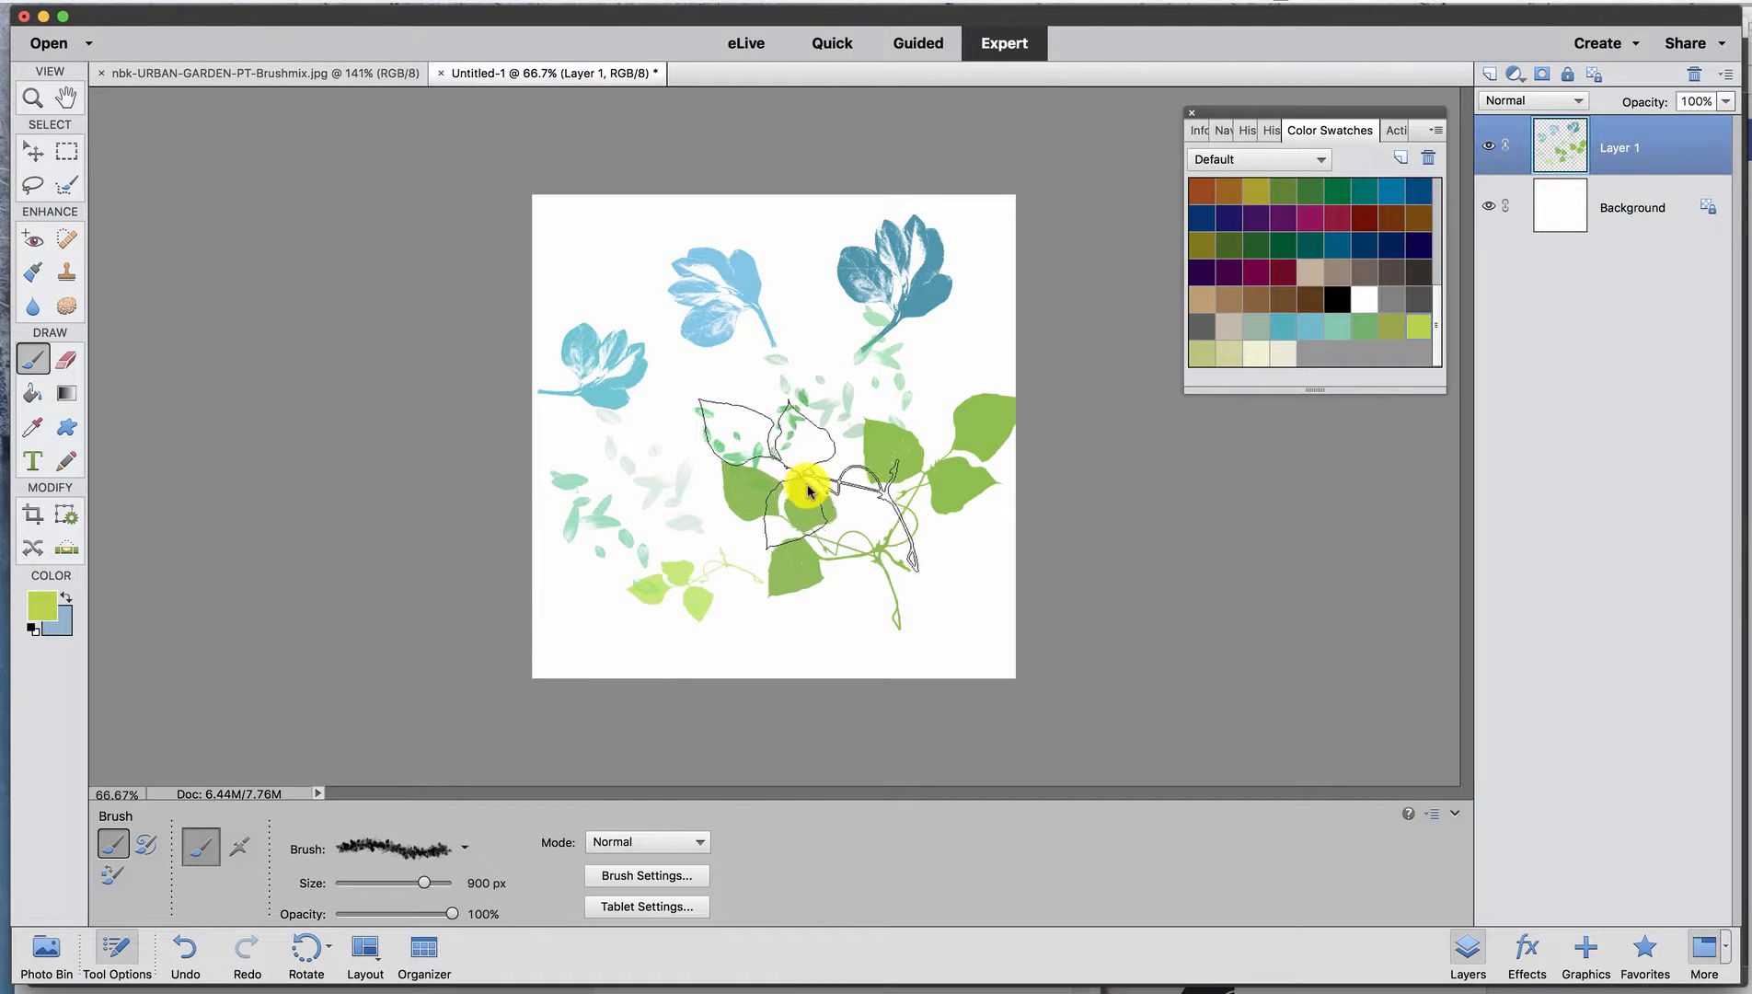
mouse_move(614, 607)
left_mouse_down()
mouse_move(655, 630)
mouse_move(707, 541)
mouse_move(687, 554)
mouse_move(791, 546)
mouse_move(926, 431)
mouse_move(955, 366)
mouse_move(997, 384)
left_mouse_up()
mouse_move(706, 559)
left_mouse_down()
mouse_move(641, 610)
mouse_move(825, 439)
mouse_move(1037, 316)
mouse_move(990, 337)
left_mouse_up()
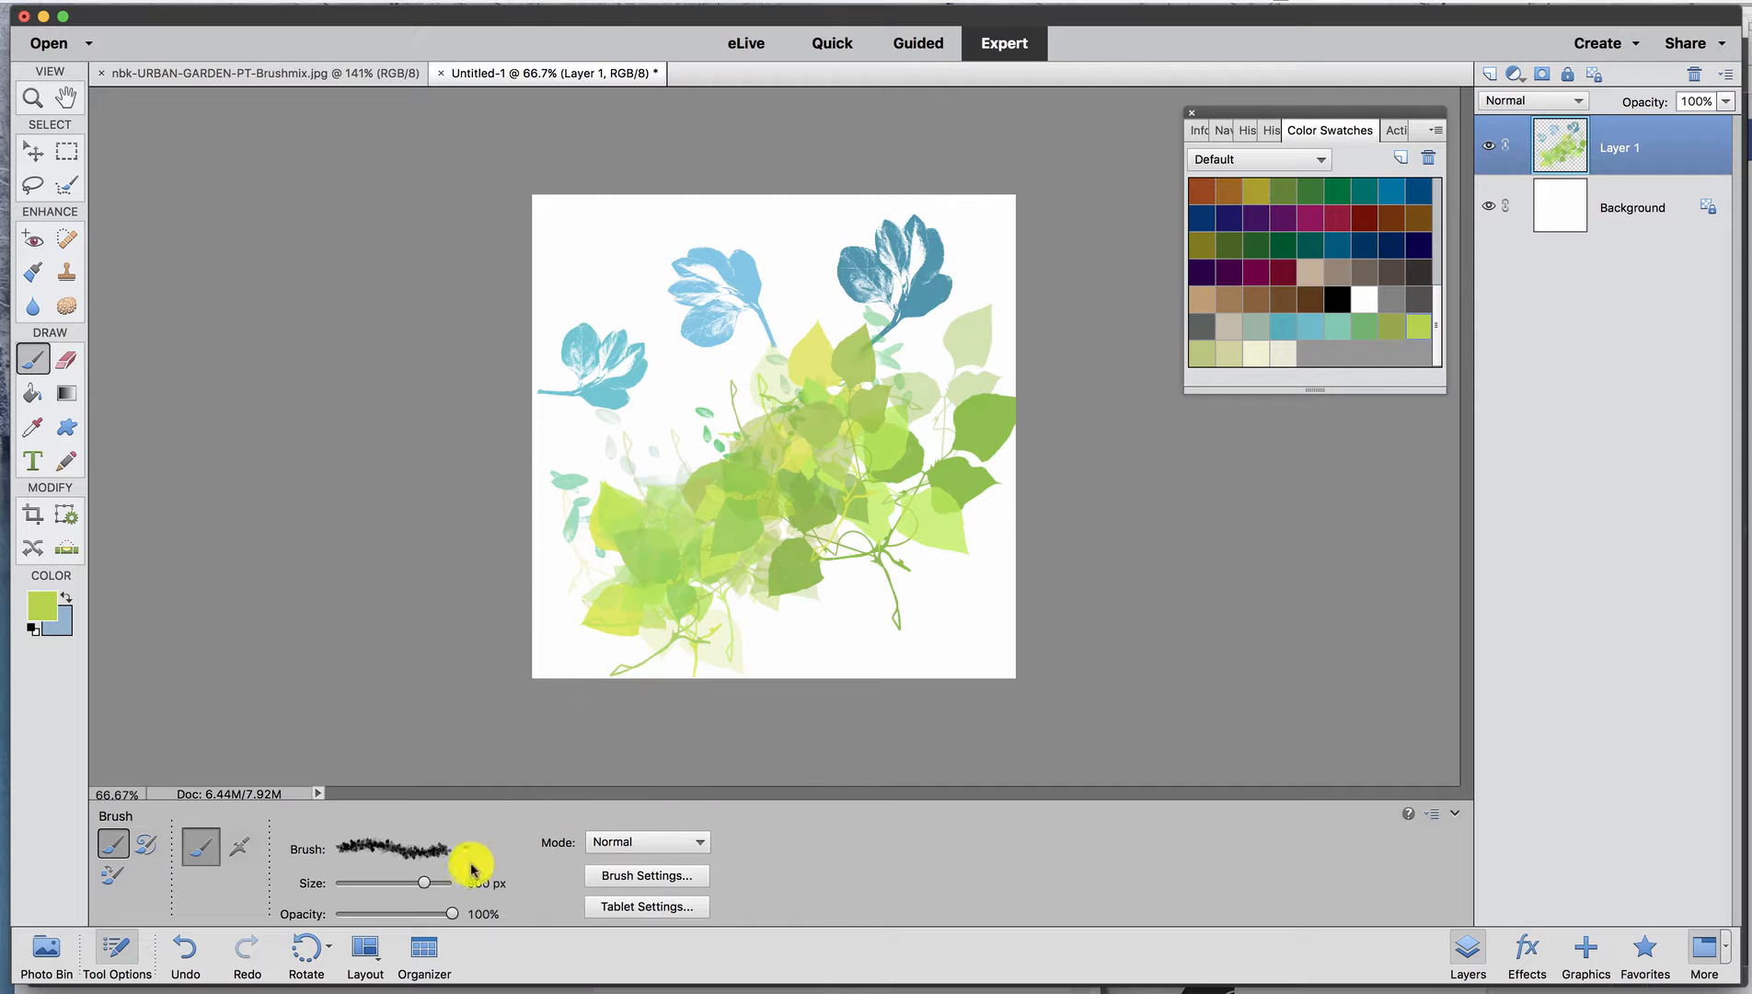
left_click_drag(420, 886, 415, 883)
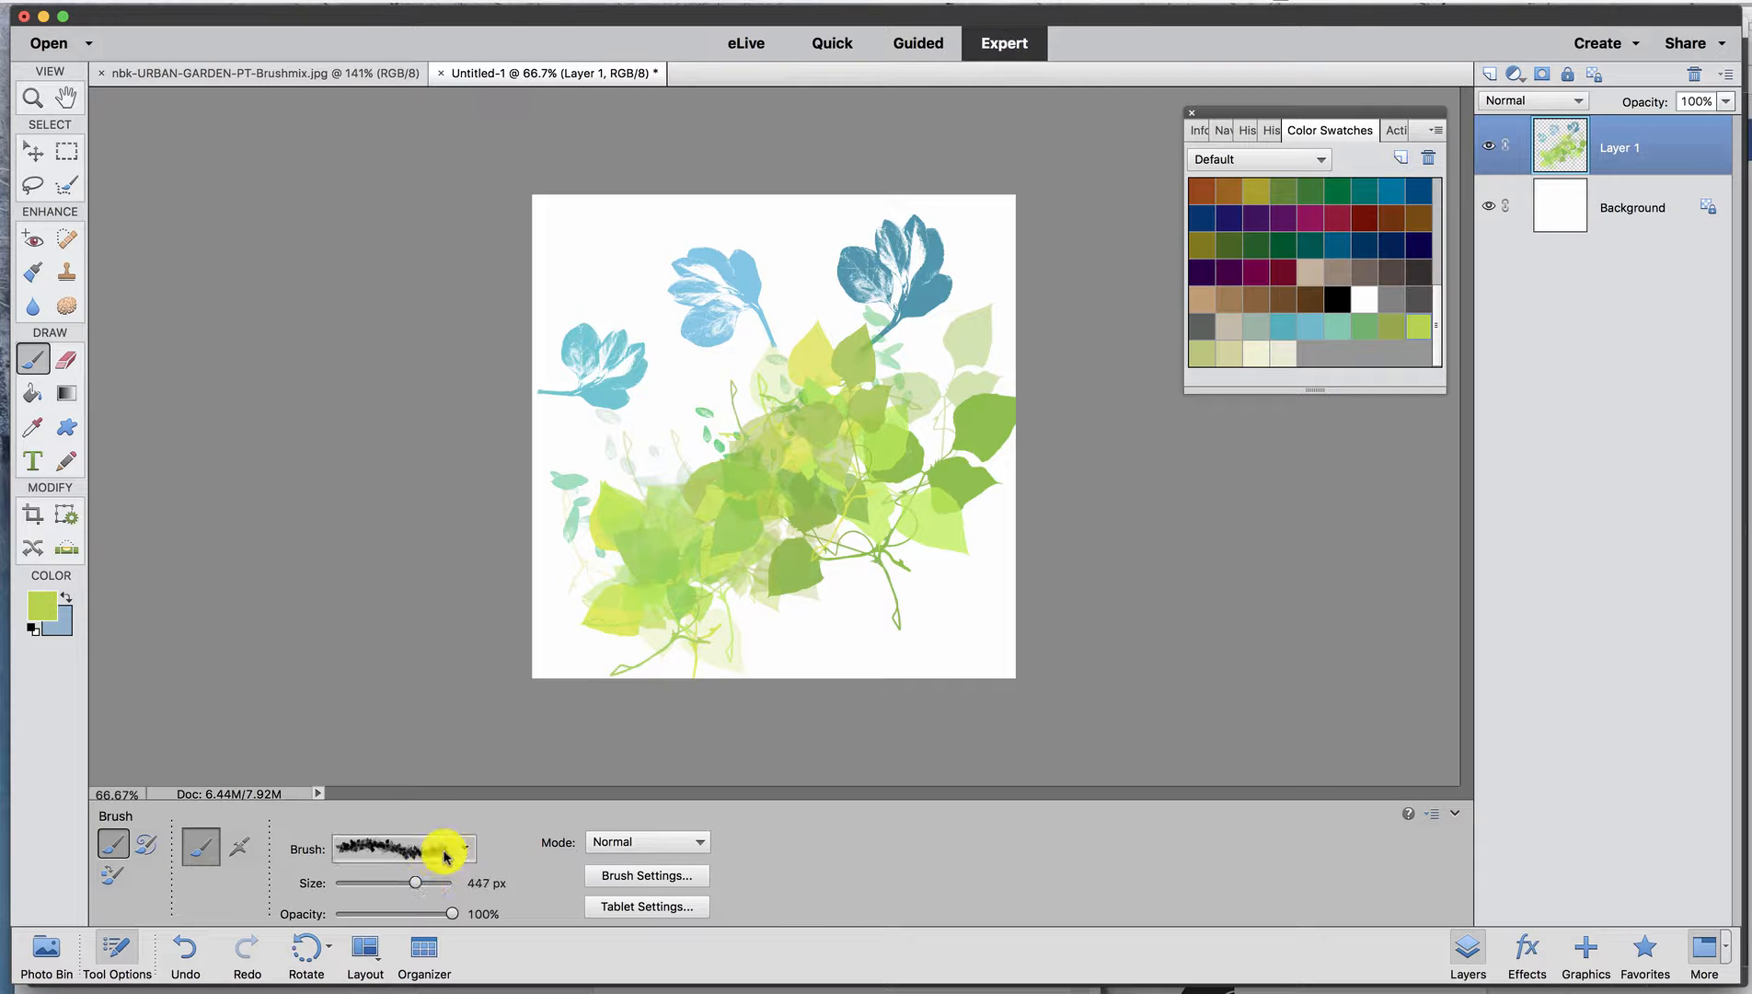
Stamp flower prints above and below the vines with the 777 px blossom brush, reduced to 339 px, in the olive green swatch colour.
left_click(463, 851)
left_click(450, 803)
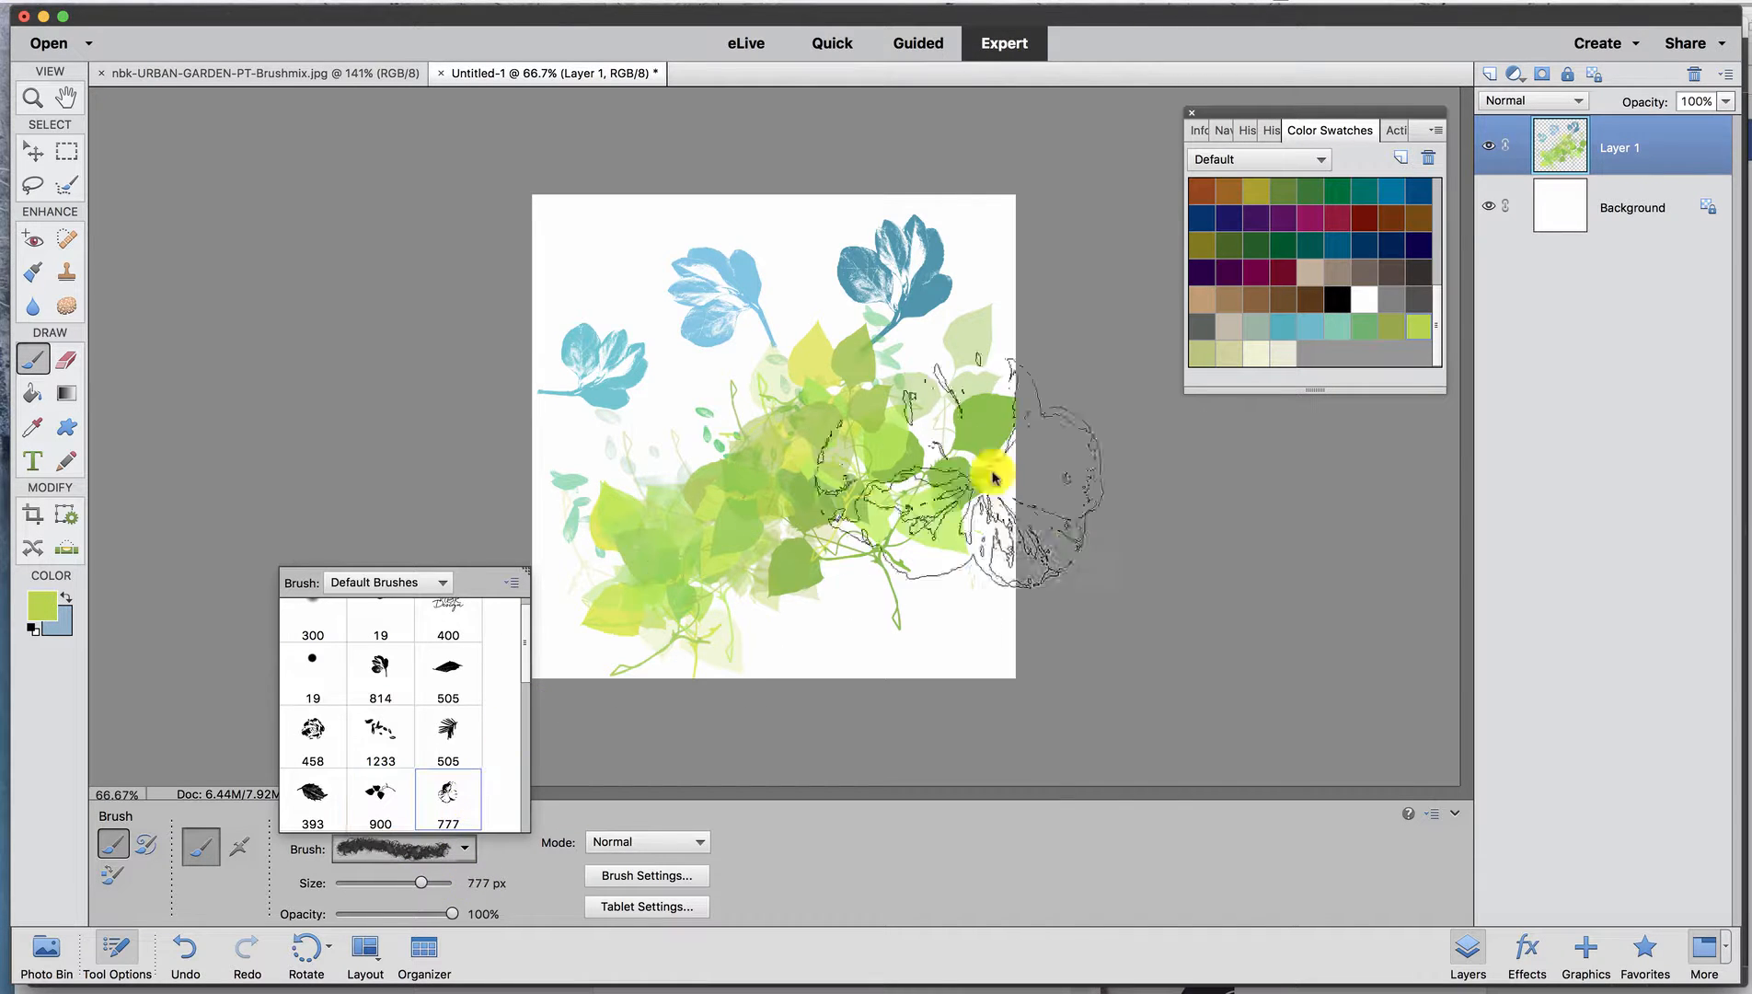
left_click(1392, 329)
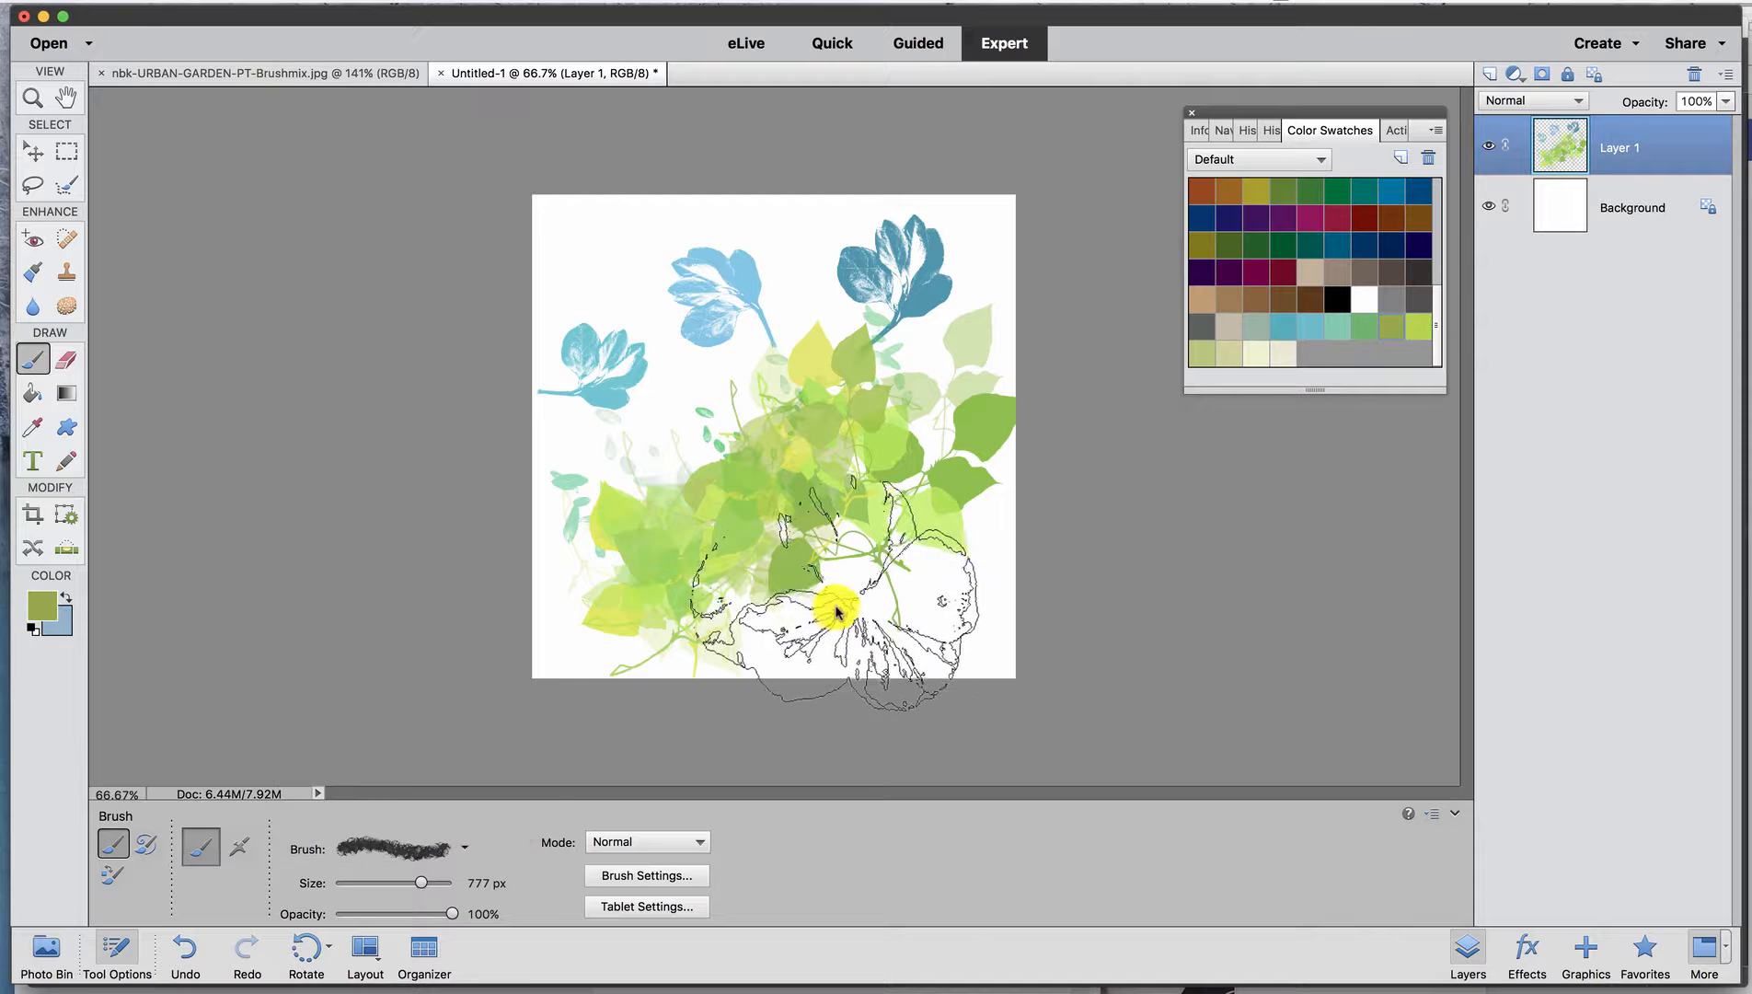
left_click_drag(857, 587, 710, 566)
left_click(678, 419)
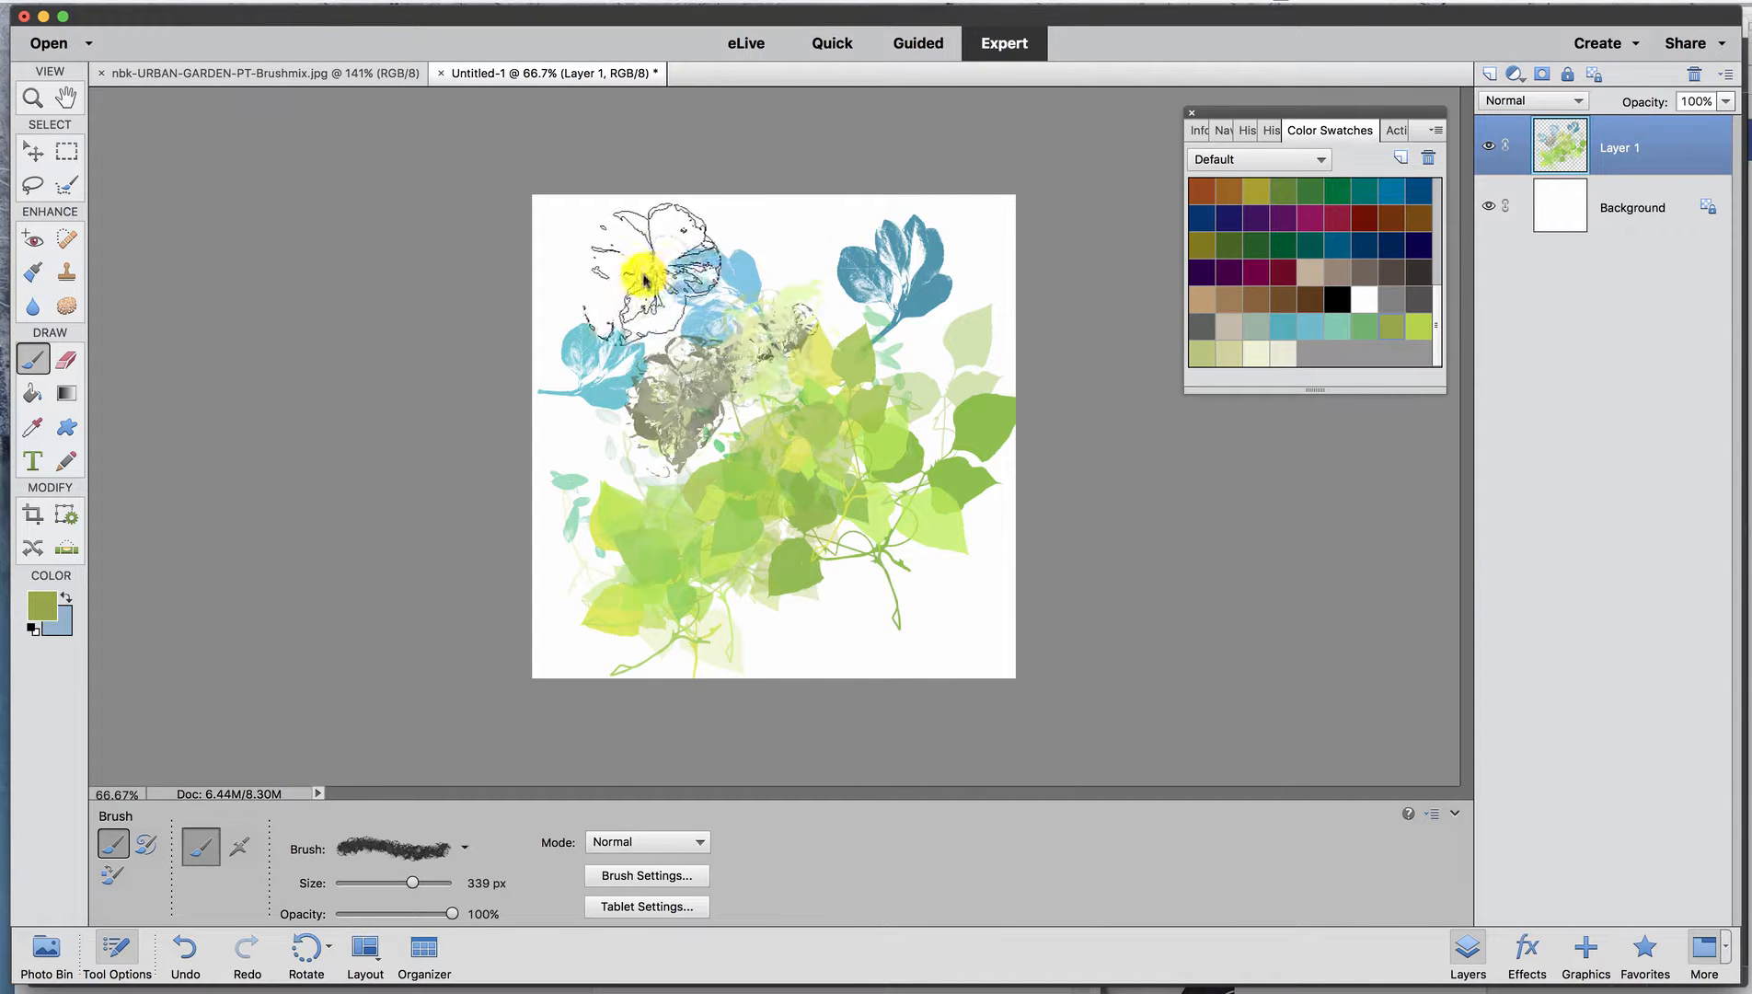
left_click_drag(625, 275, 829, 257)
mouse_move(913, 402)
left_mouse_down()
mouse_move(954, 508)
mouse_move(770, 614)
mouse_move(727, 607)
left_mouse_up()
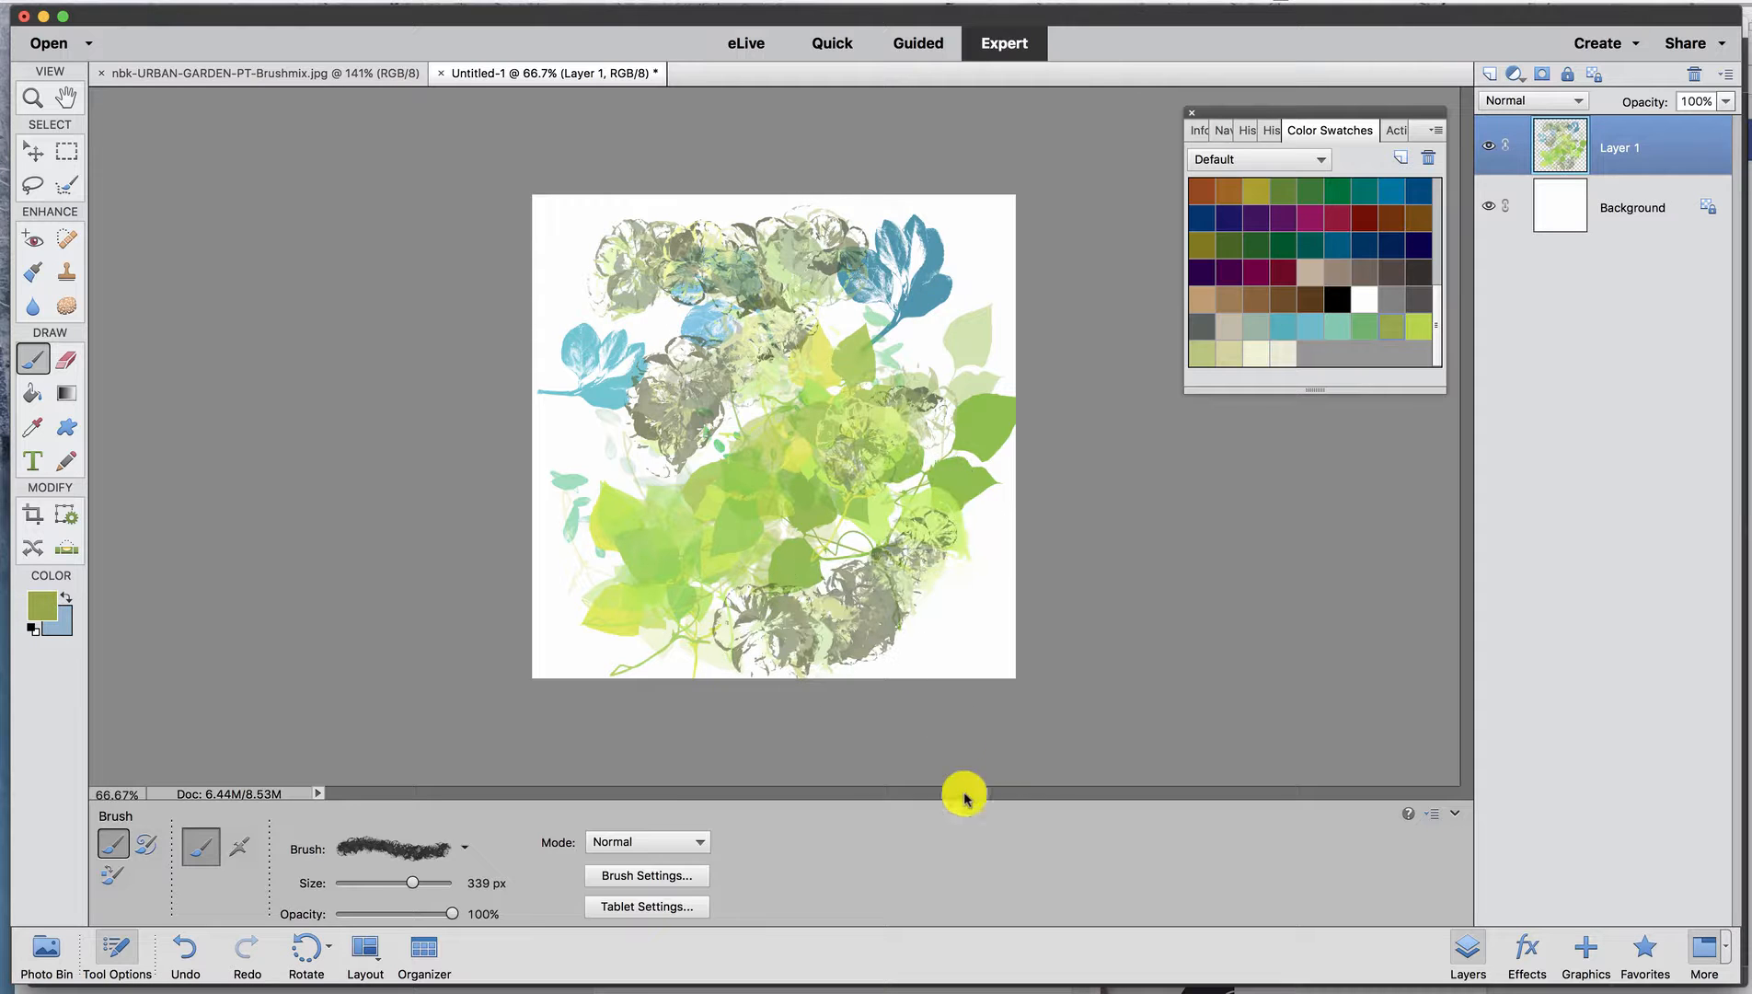
On a new layer with Layer 1 hidden, paint a teal wash across the upper canvas using the 1023 px watercolour brush reduced to 447 px.
left_click(1491, 76)
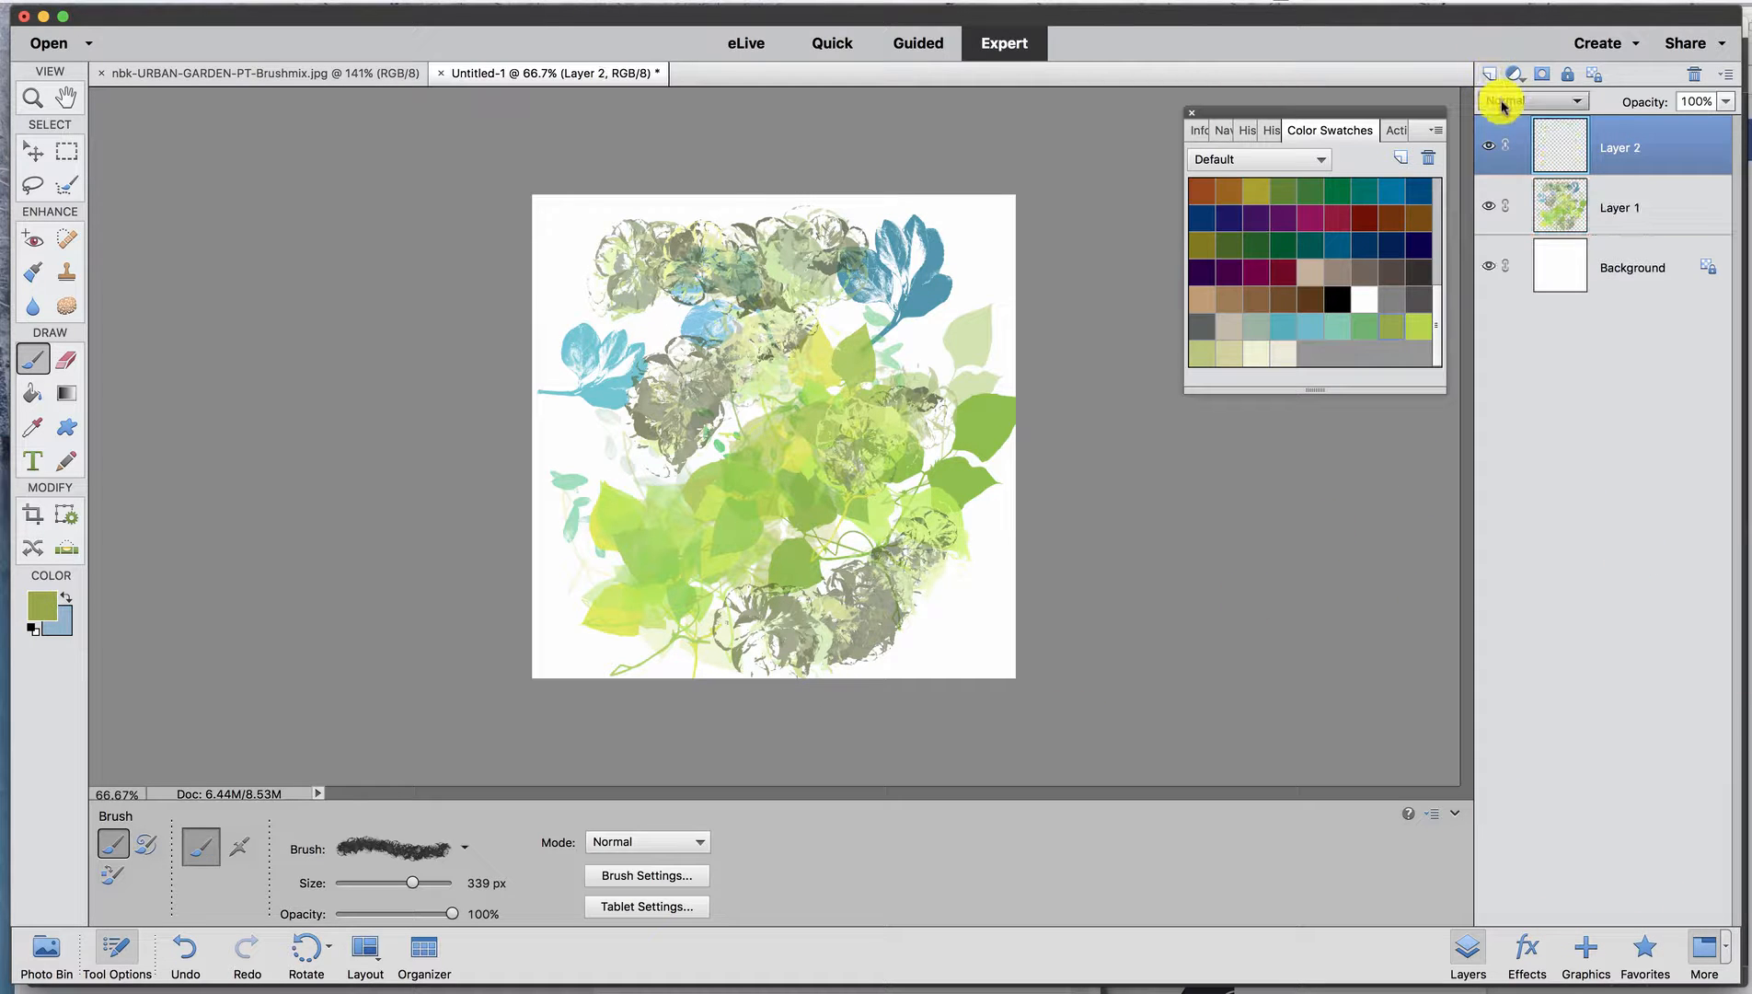
left_click(1505, 208)
left_click(465, 849)
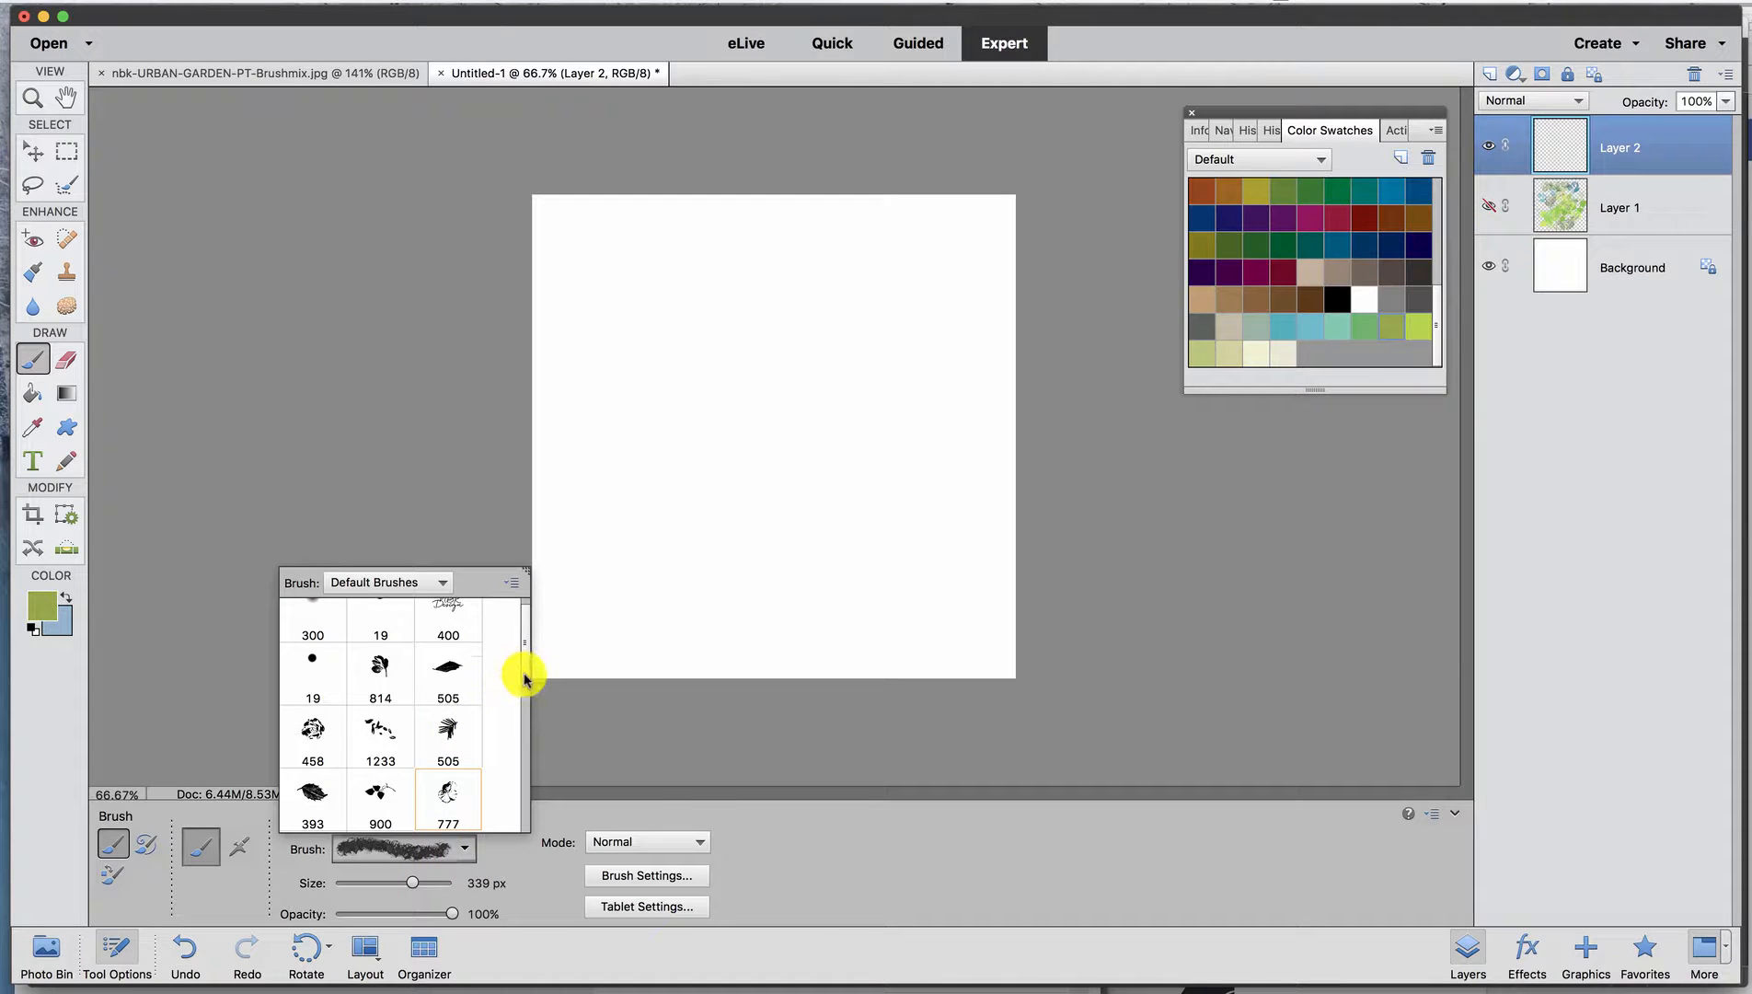
left_click_drag(525, 678, 522, 736)
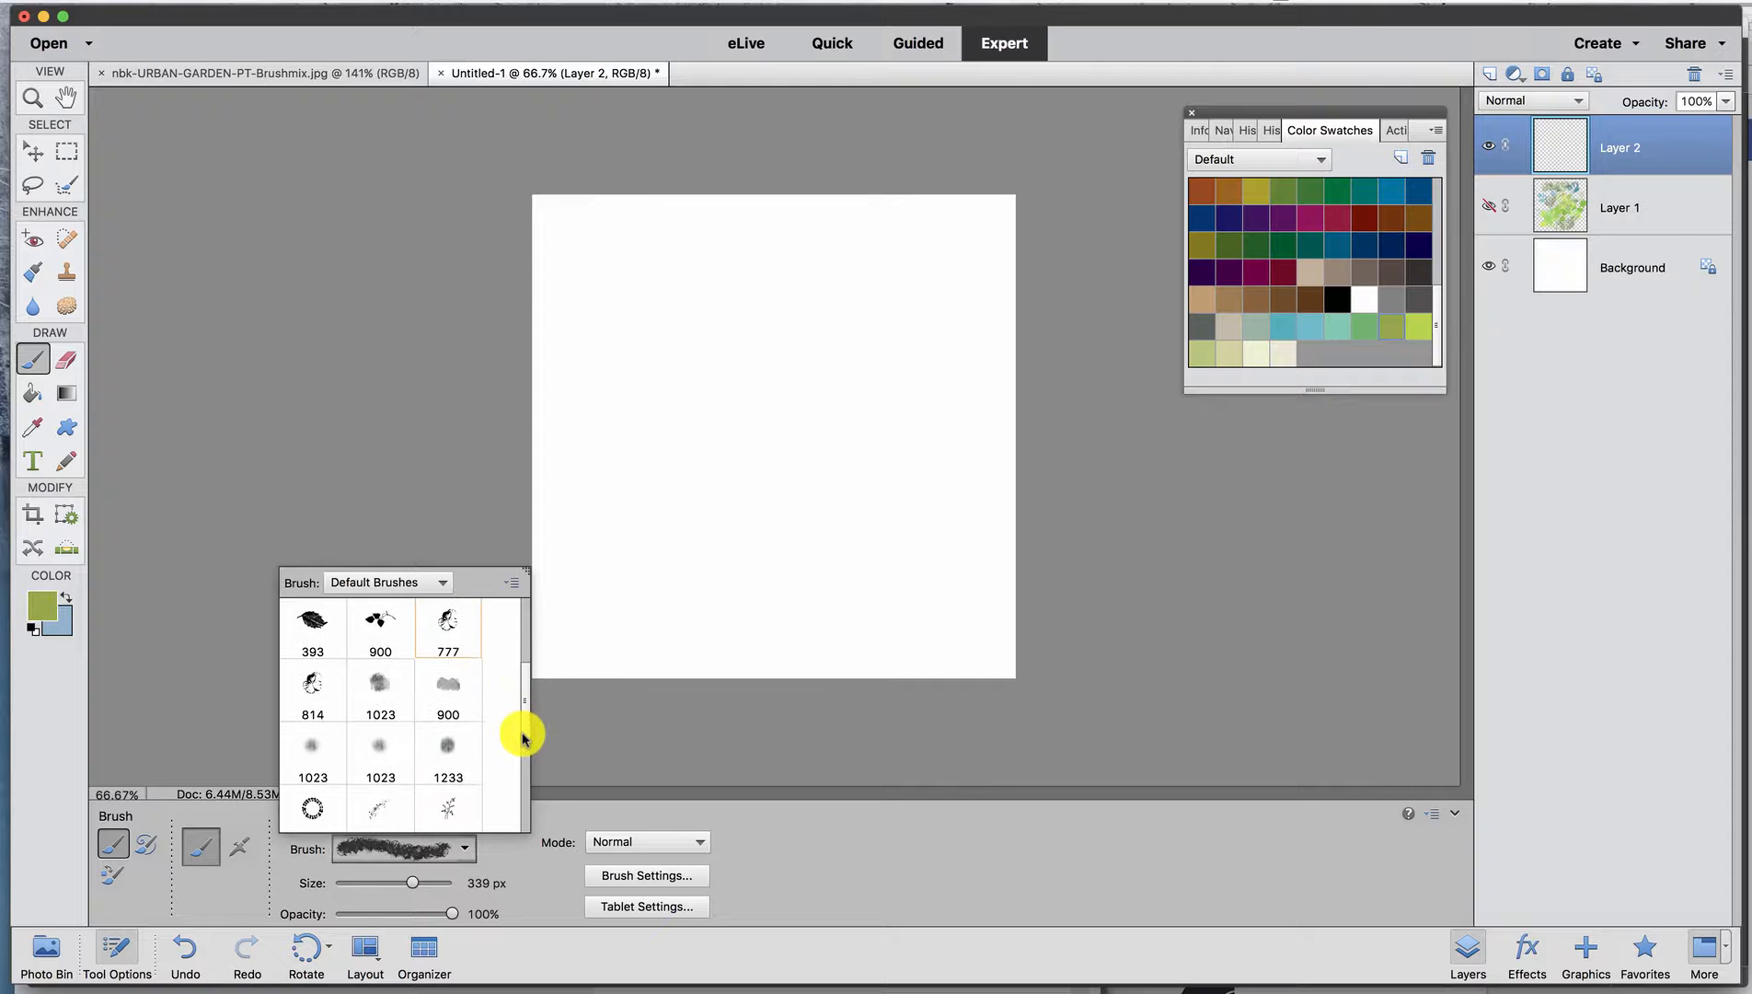
left_click(385, 694)
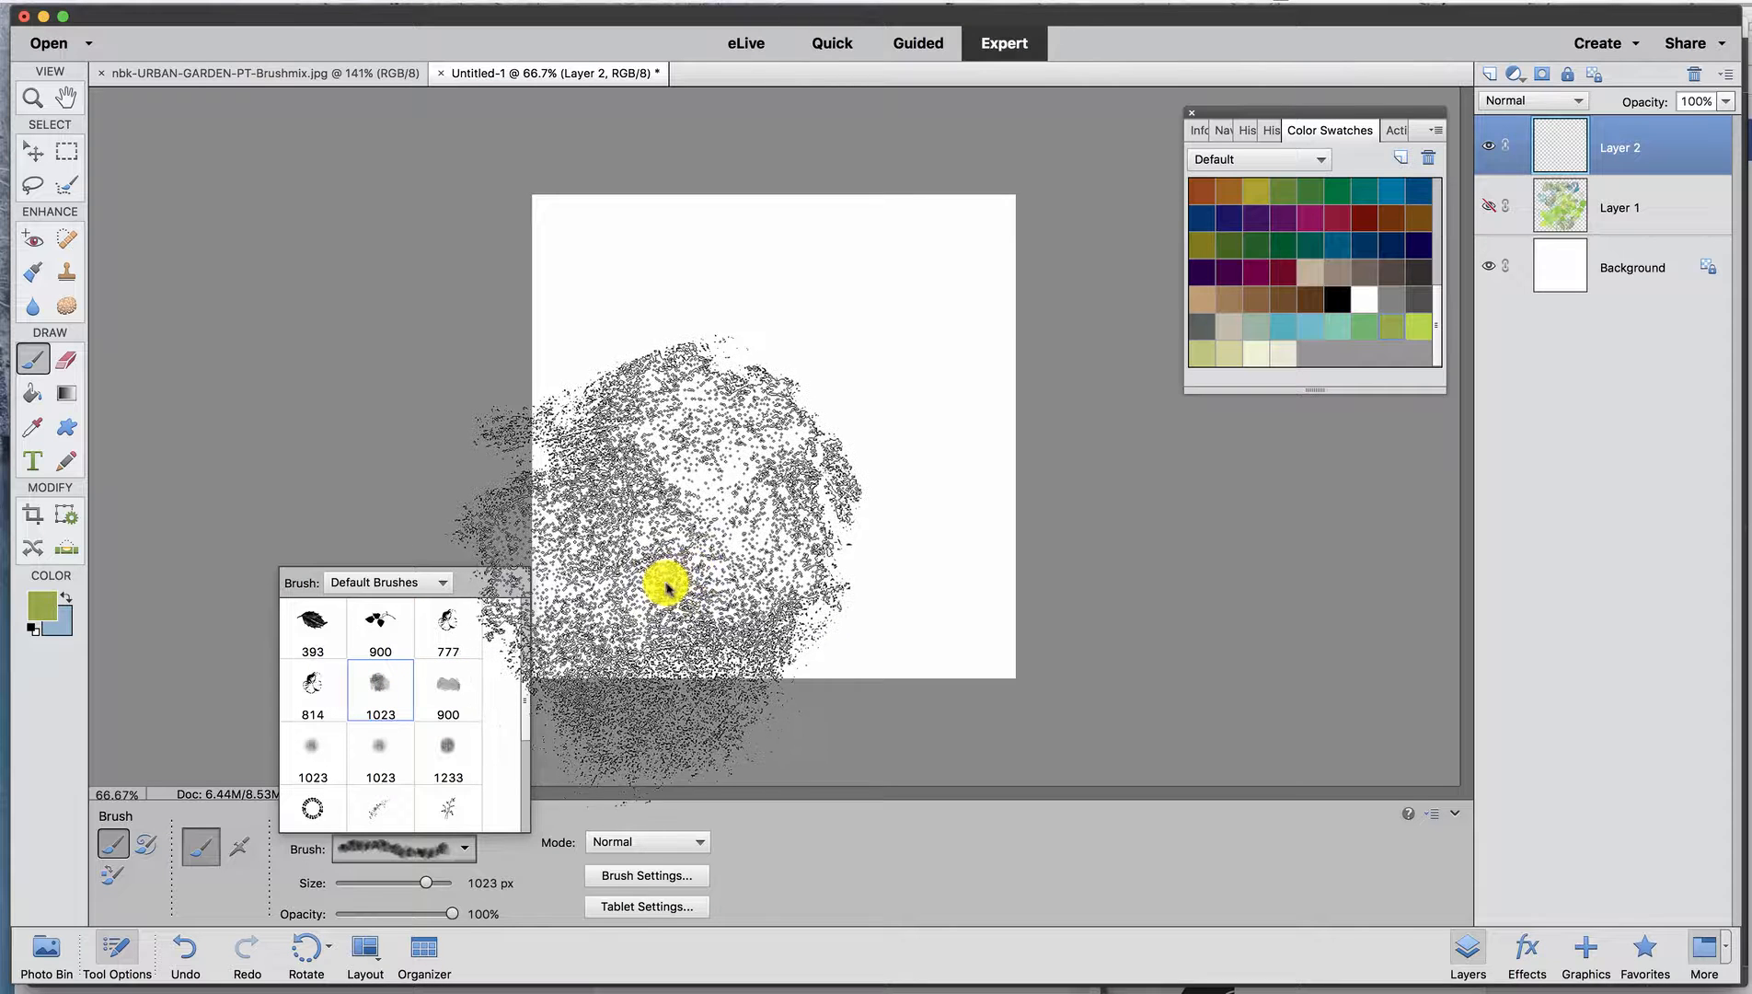
left_click_drag(730, 585, 541, 555)
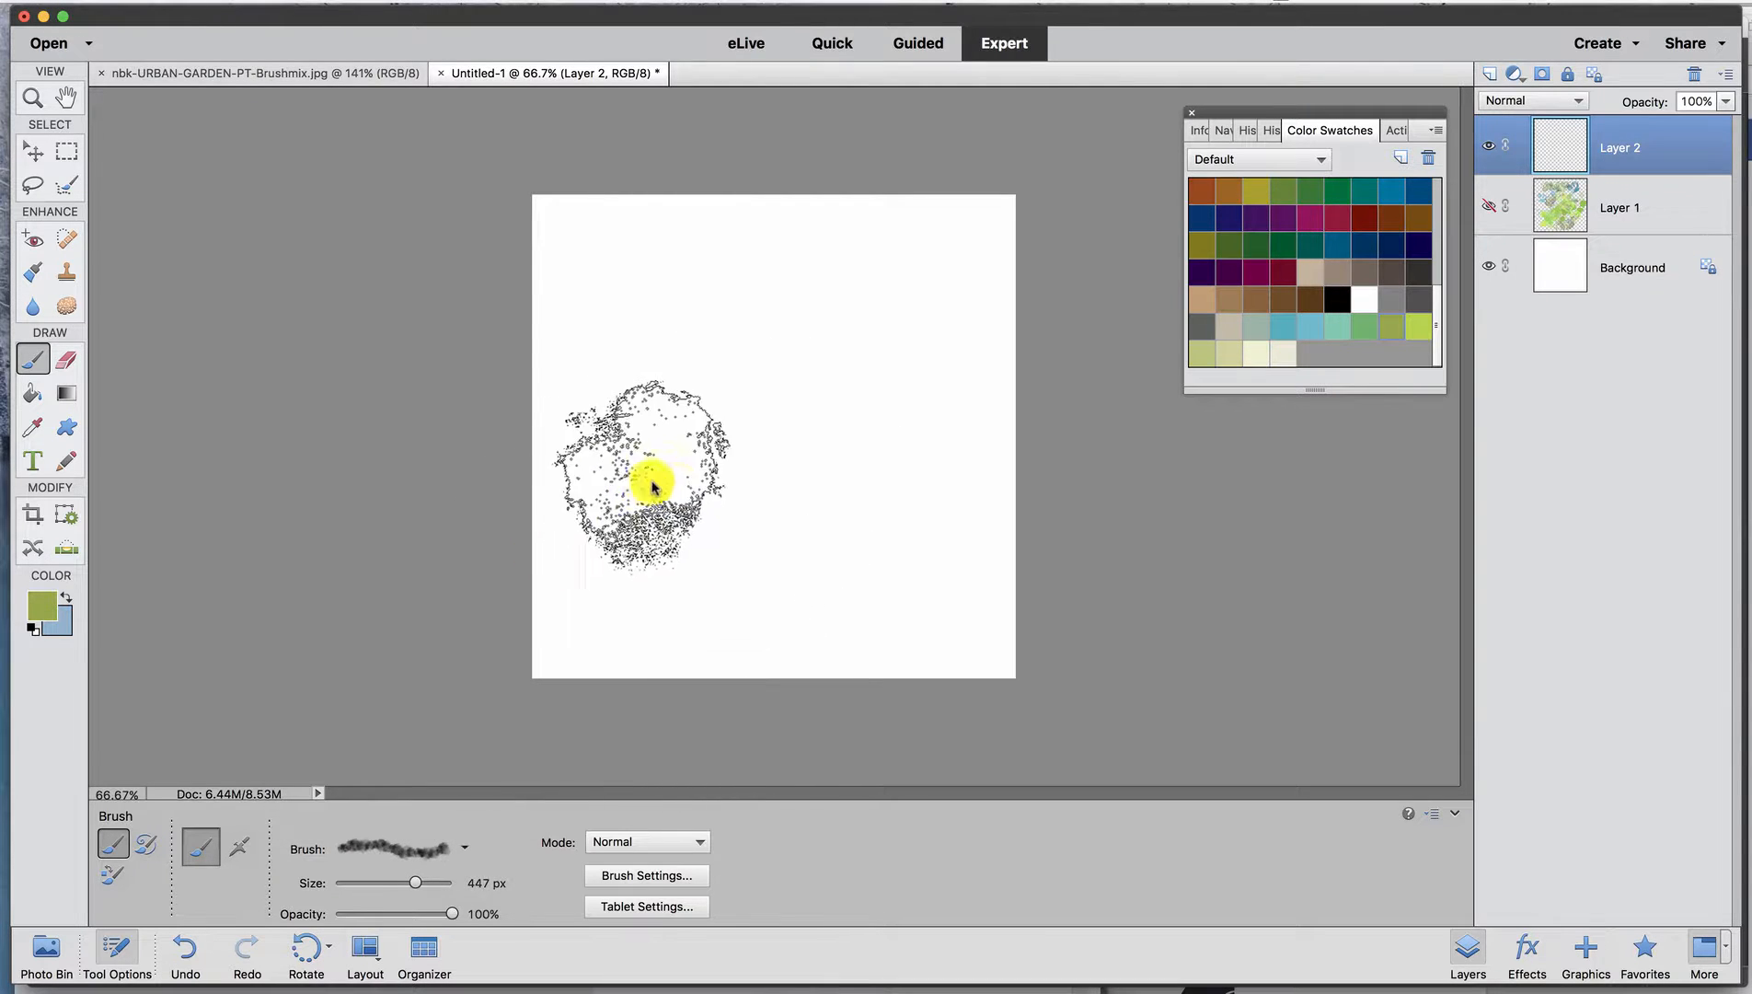
left_click(1289, 329)
mouse_move(648, 257)
left_mouse_down()
mouse_move(655, 320)
mouse_move(672, 302)
mouse_move(698, 354)
mouse_move(752, 365)
mouse_move(743, 381)
mouse_move(804, 317)
mouse_move(769, 320)
mouse_move(784, 307)
mouse_move(700, 255)
mouse_move(835, 307)
mouse_move(846, 317)
mouse_move(807, 365)
mouse_move(866, 402)
mouse_move(918, 377)
mouse_move(868, 357)
mouse_move(996, 325)
mouse_move(957, 318)
mouse_move(898, 408)
mouse_move(825, 445)
mouse_move(764, 433)
mouse_move(715, 469)
left_mouse_up()
Paint light blue and mint green washes below and beside the teal area with the 900 px textured brush reduced to 464 px.
left_click(465, 848)
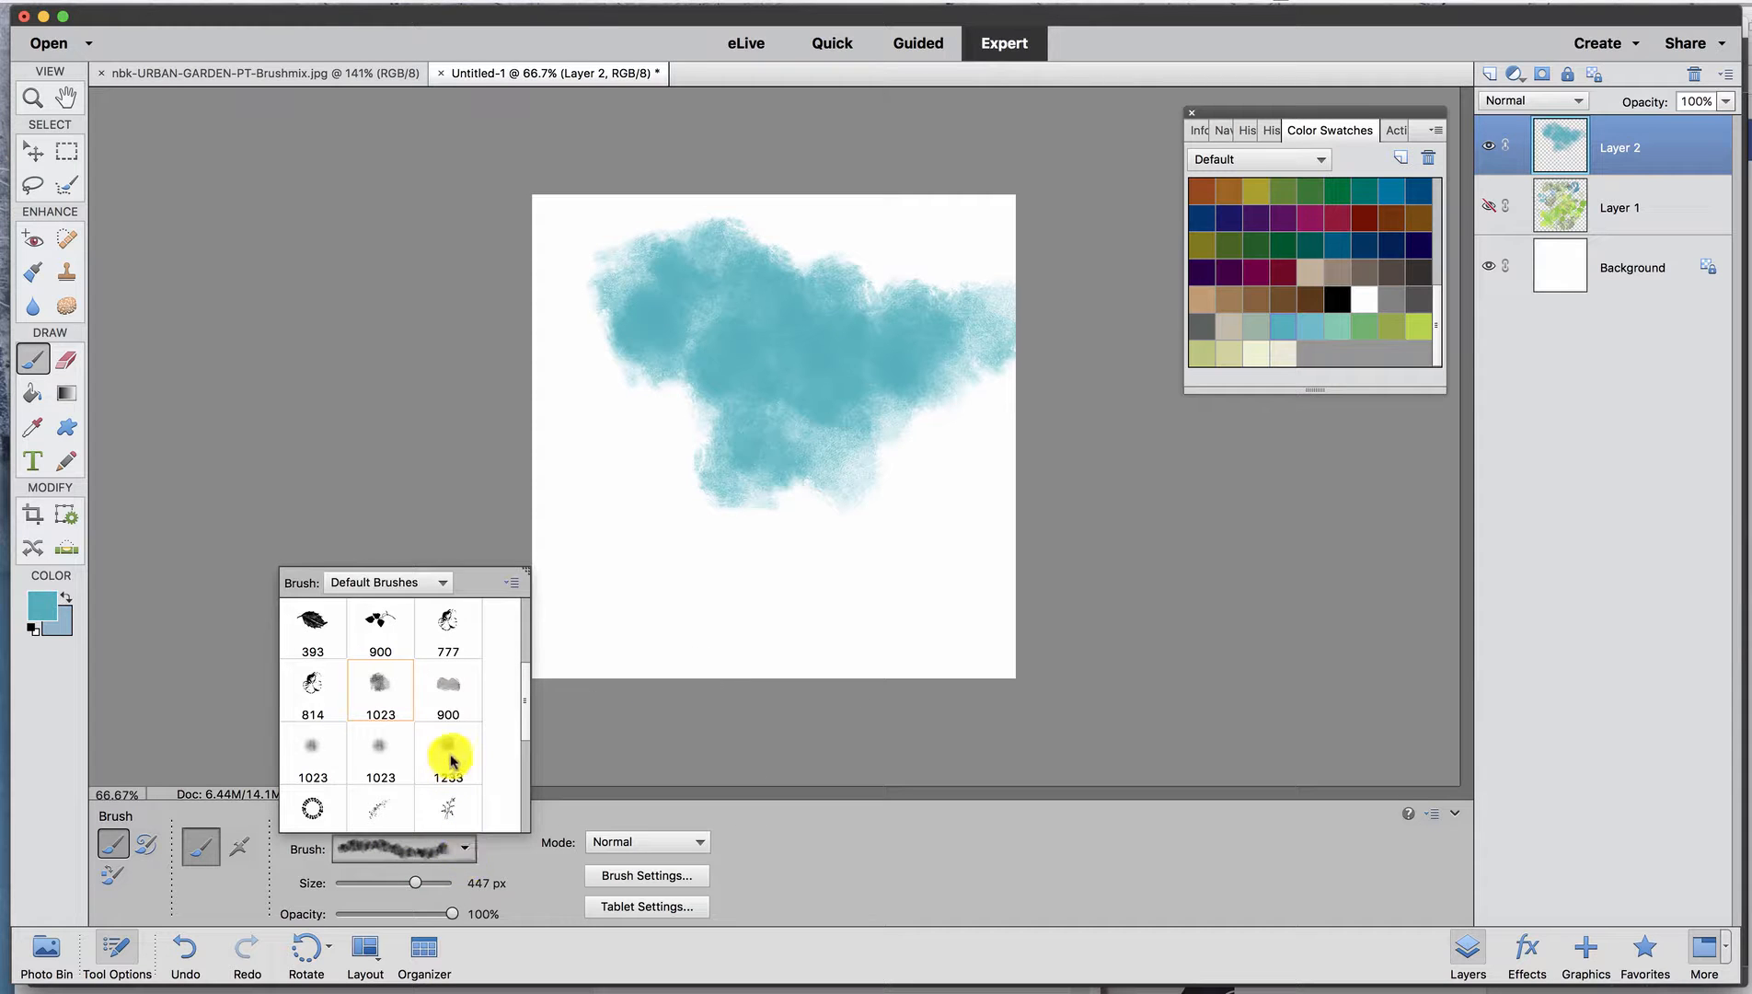
left_click(441, 694)
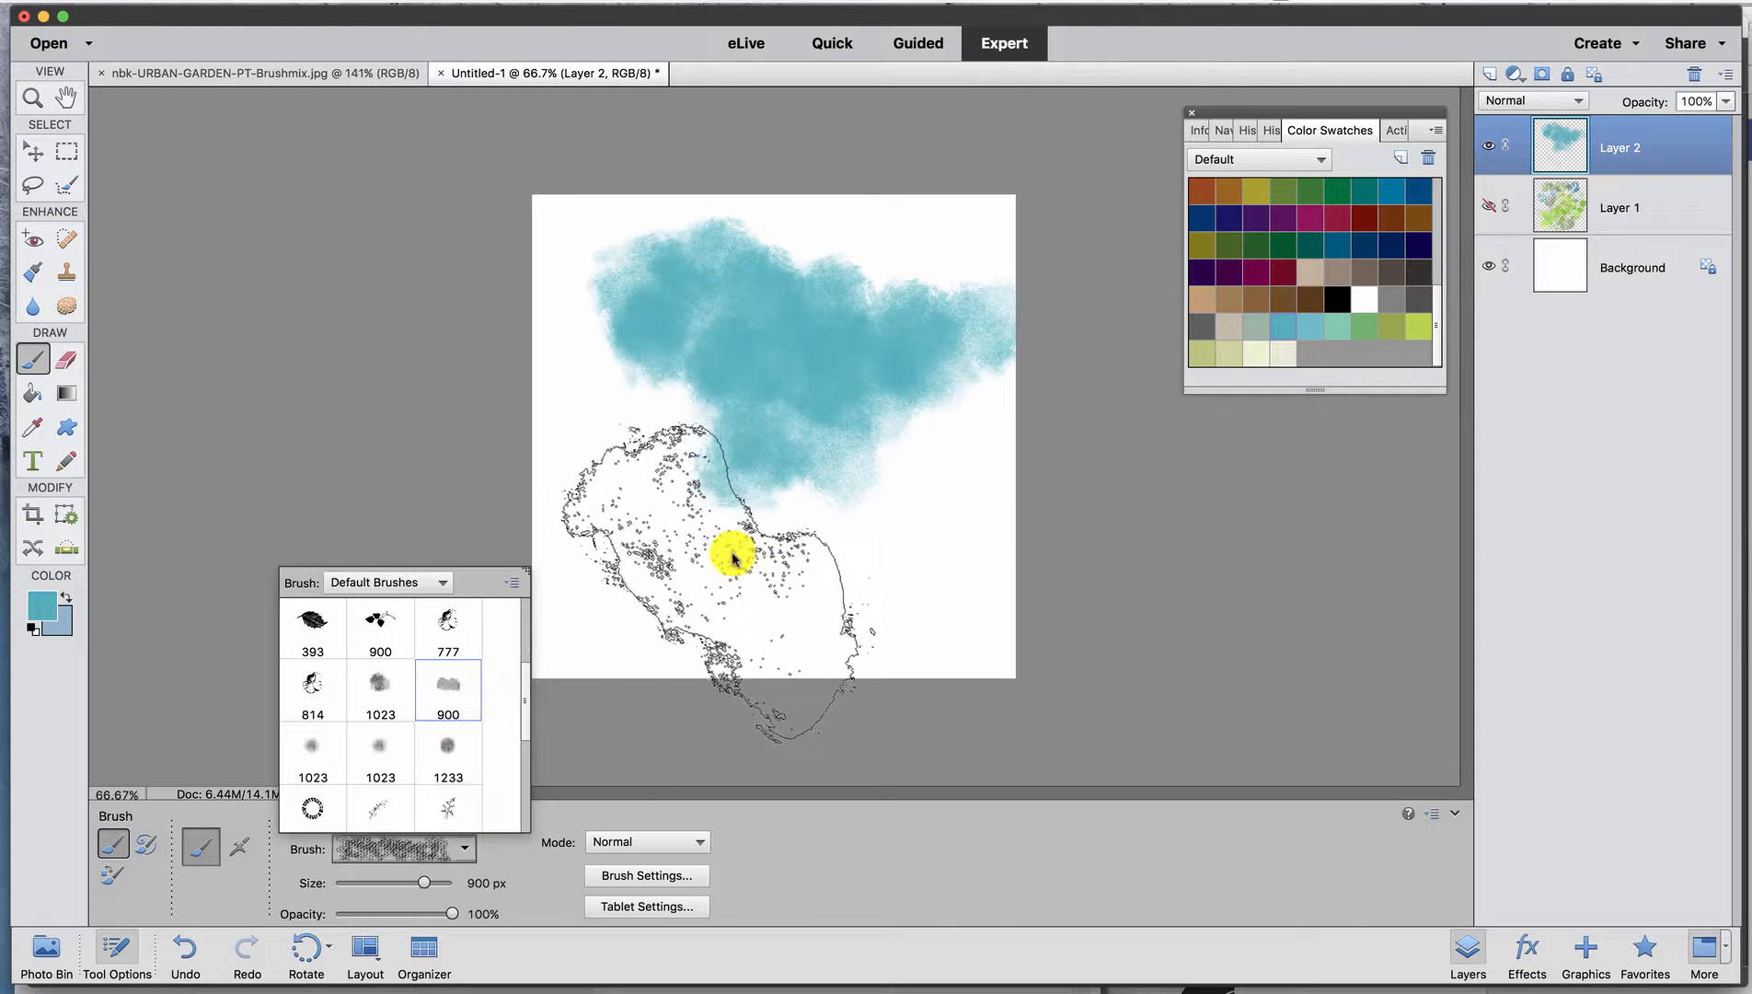
mouse_move(753, 557)
left_mouse_down()
mouse_move(613, 500)
mouse_move(542, 497)
left_mouse_up()
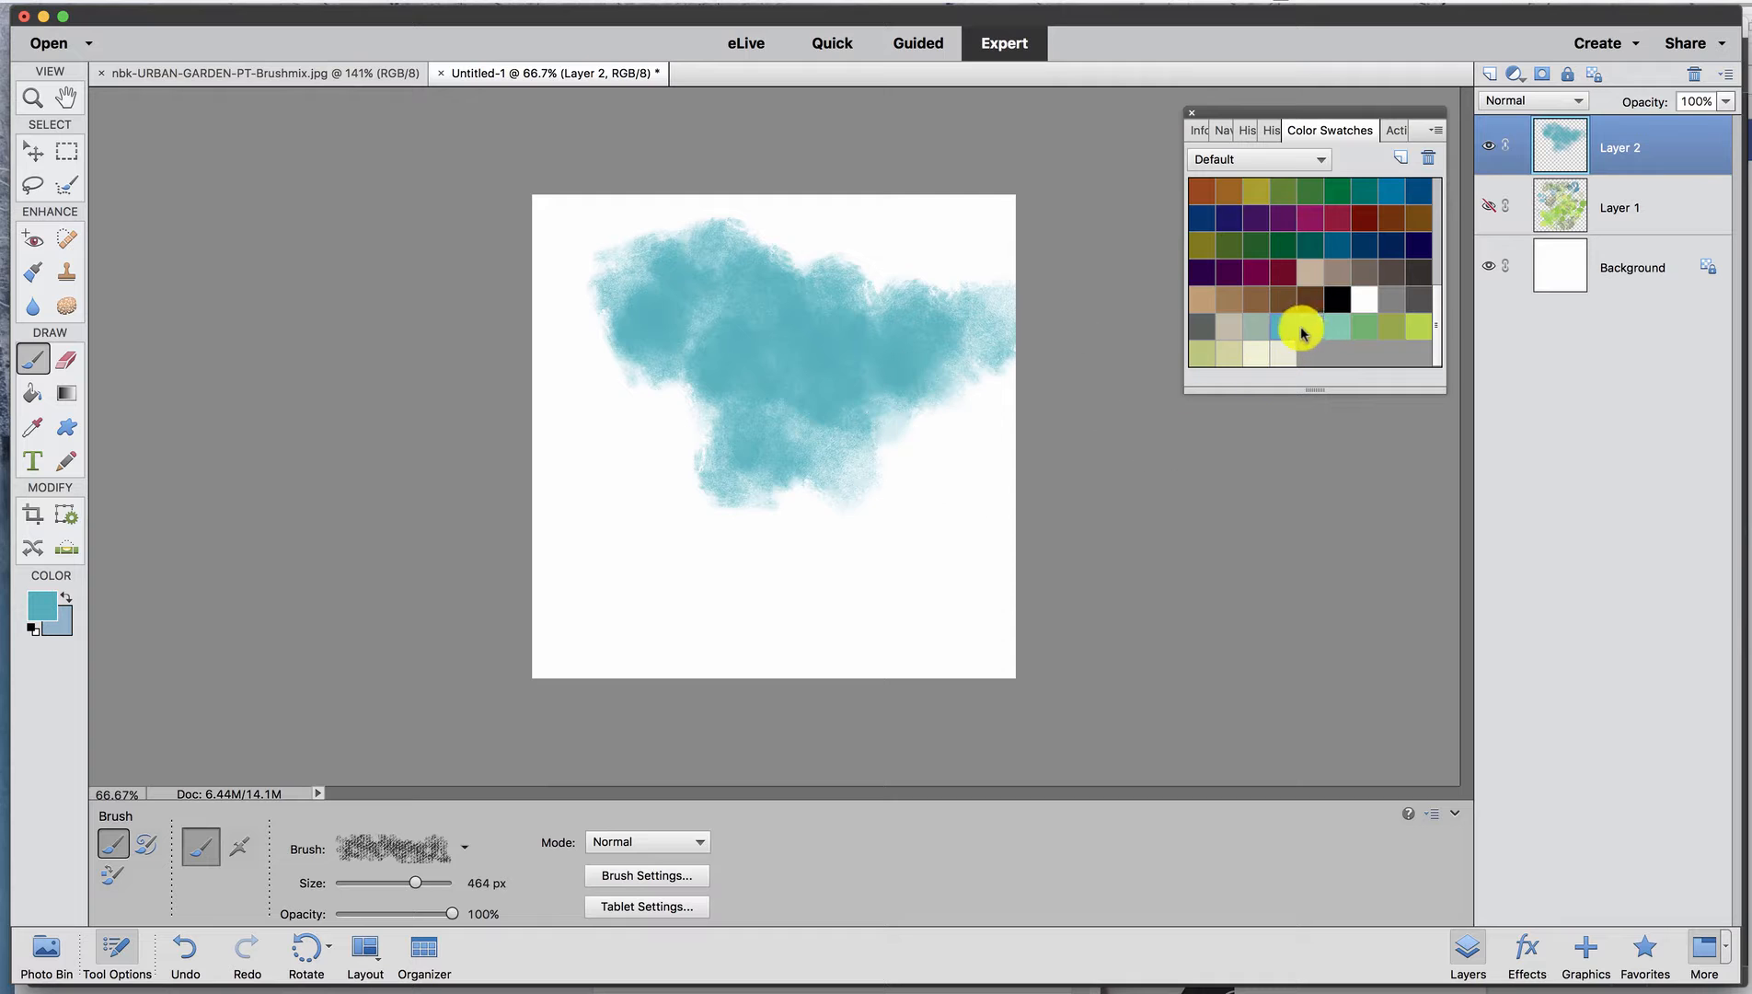
mouse_move(855, 460)
left_mouse_down()
mouse_move(784, 496)
mouse_move(1003, 396)
left_mouse_up()
left_click(1336, 326)
mouse_move(853, 497)
left_mouse_down()
mouse_move(909, 495)
mouse_move(905, 517)
mouse_move(970, 545)
mouse_move(991, 419)
mouse_move(1036, 363)
mouse_move(977, 257)
left_mouse_up()
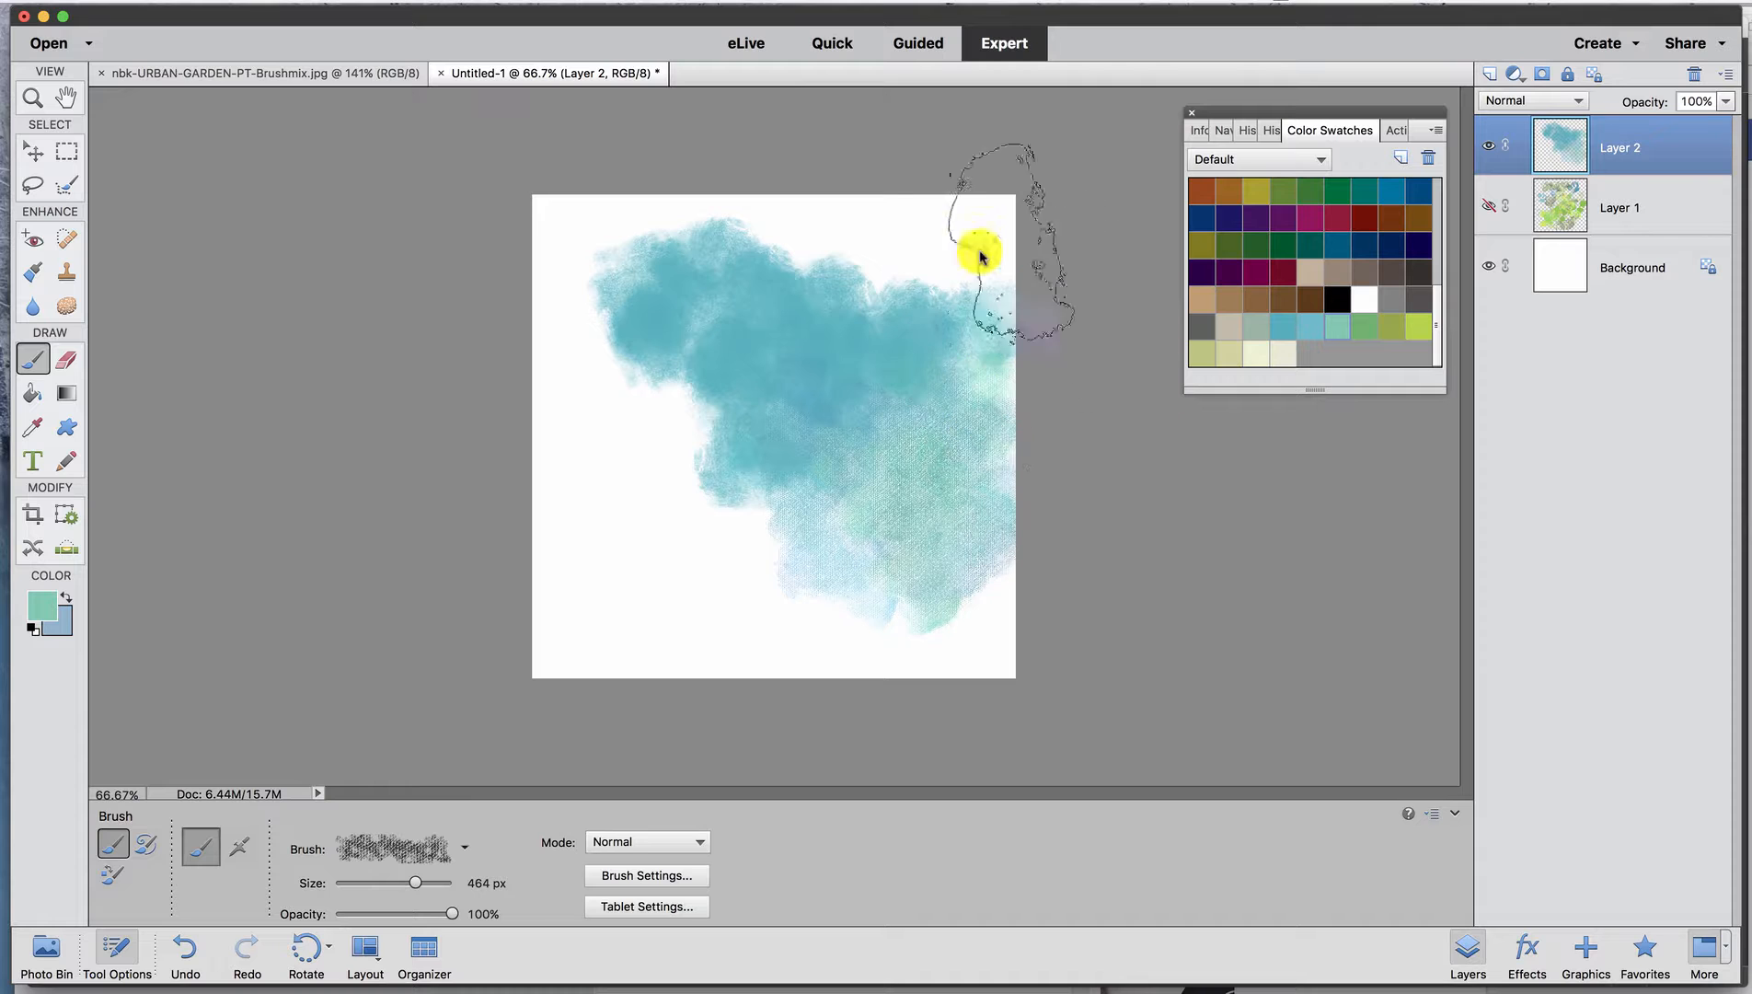
Paint soft grey-green clouds around the teal area with the first soft 1023 px brush in the third row, reduced to 473 px.
left_click(465, 847)
left_click(293, 737)
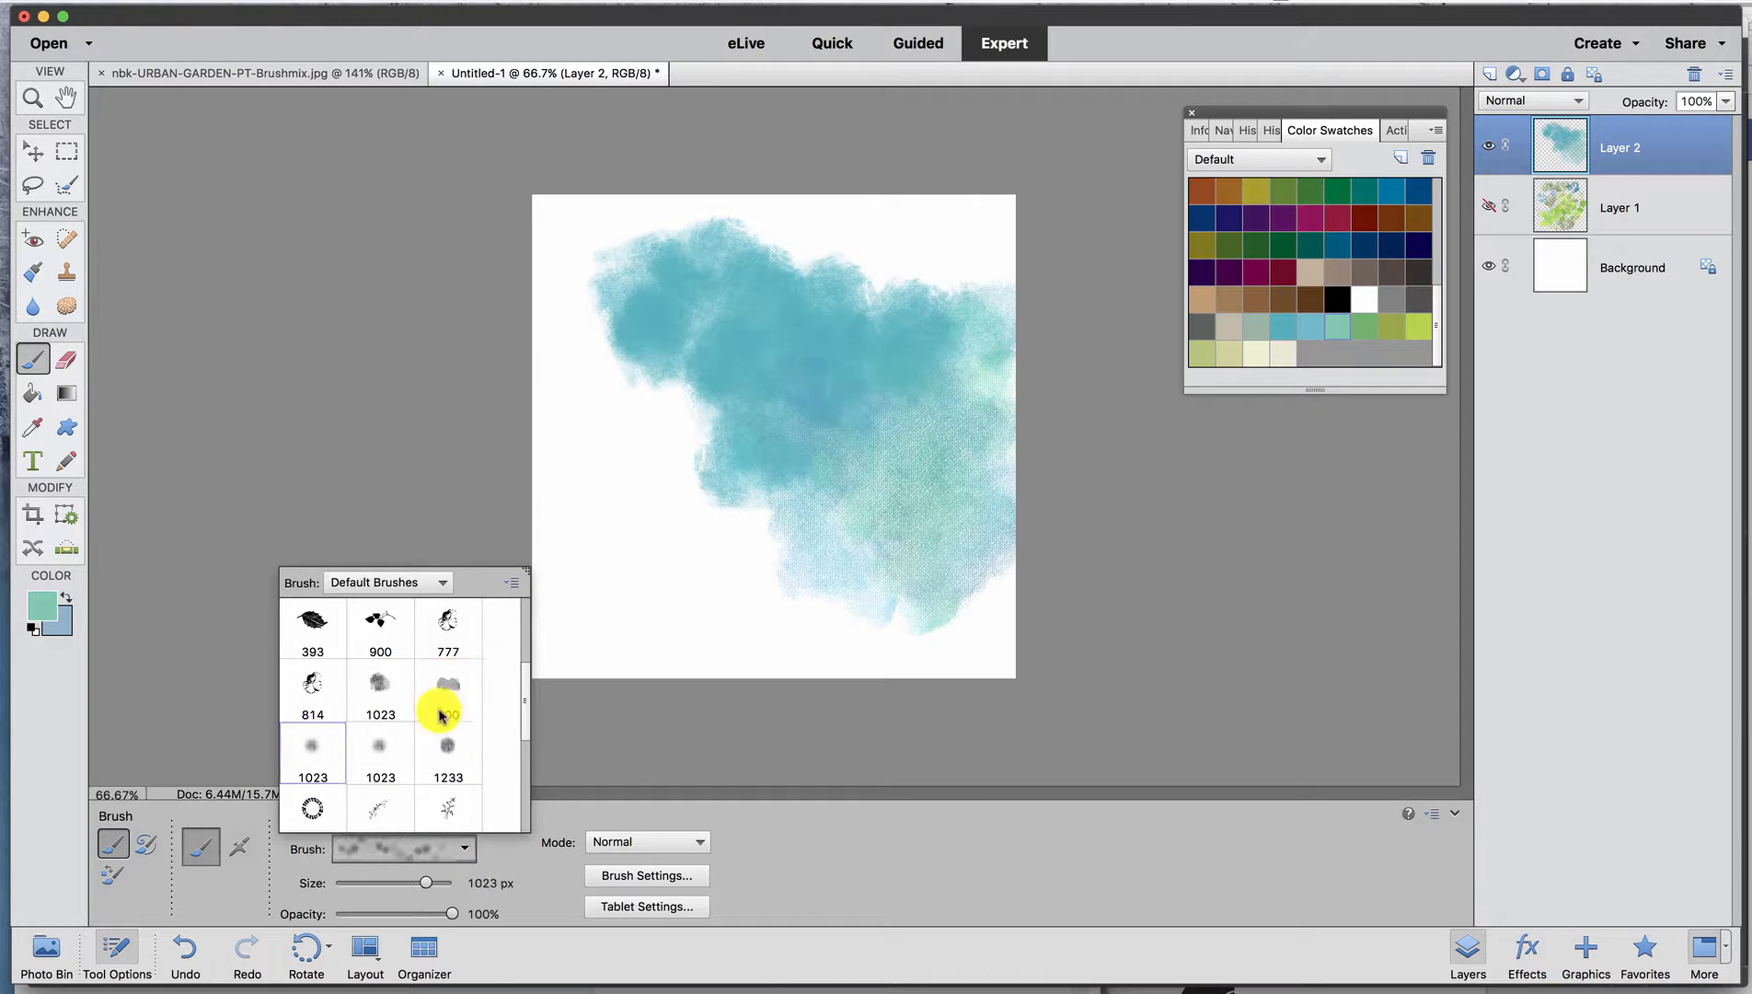
left_click(1256, 324)
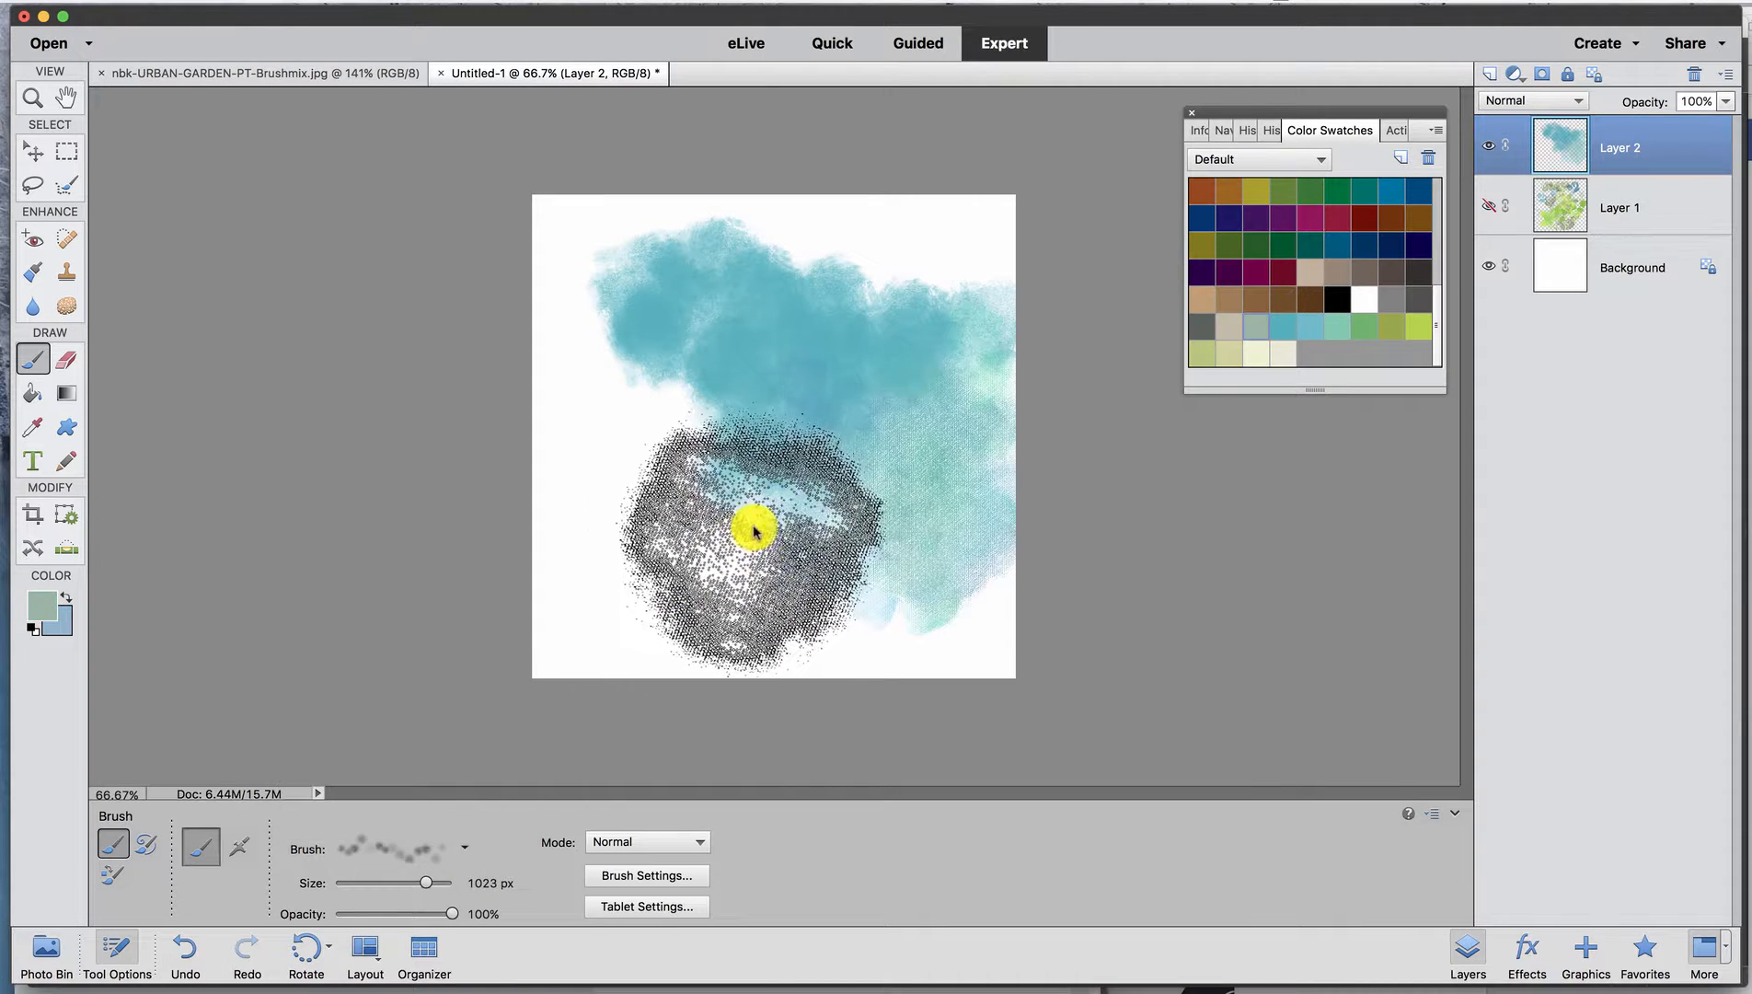
left_click_drag(744, 522, 561, 480)
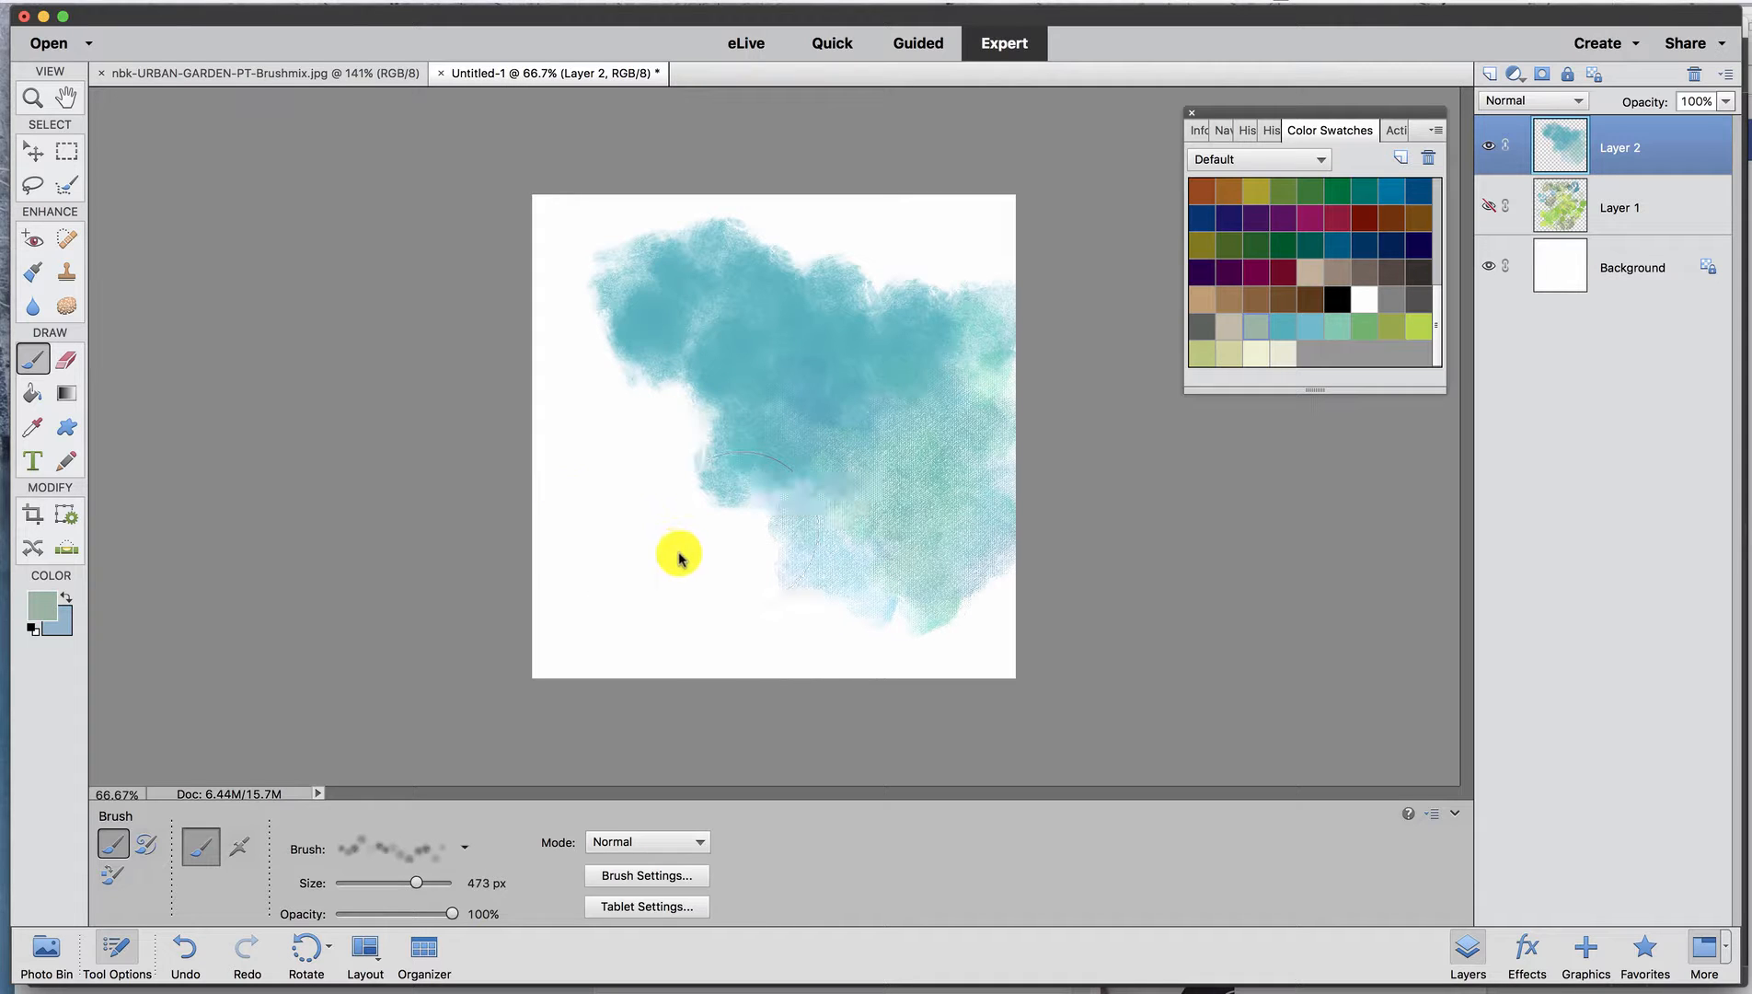
left_click_drag(676, 556, 676, 512)
left_click_drag(616, 414, 648, 479)
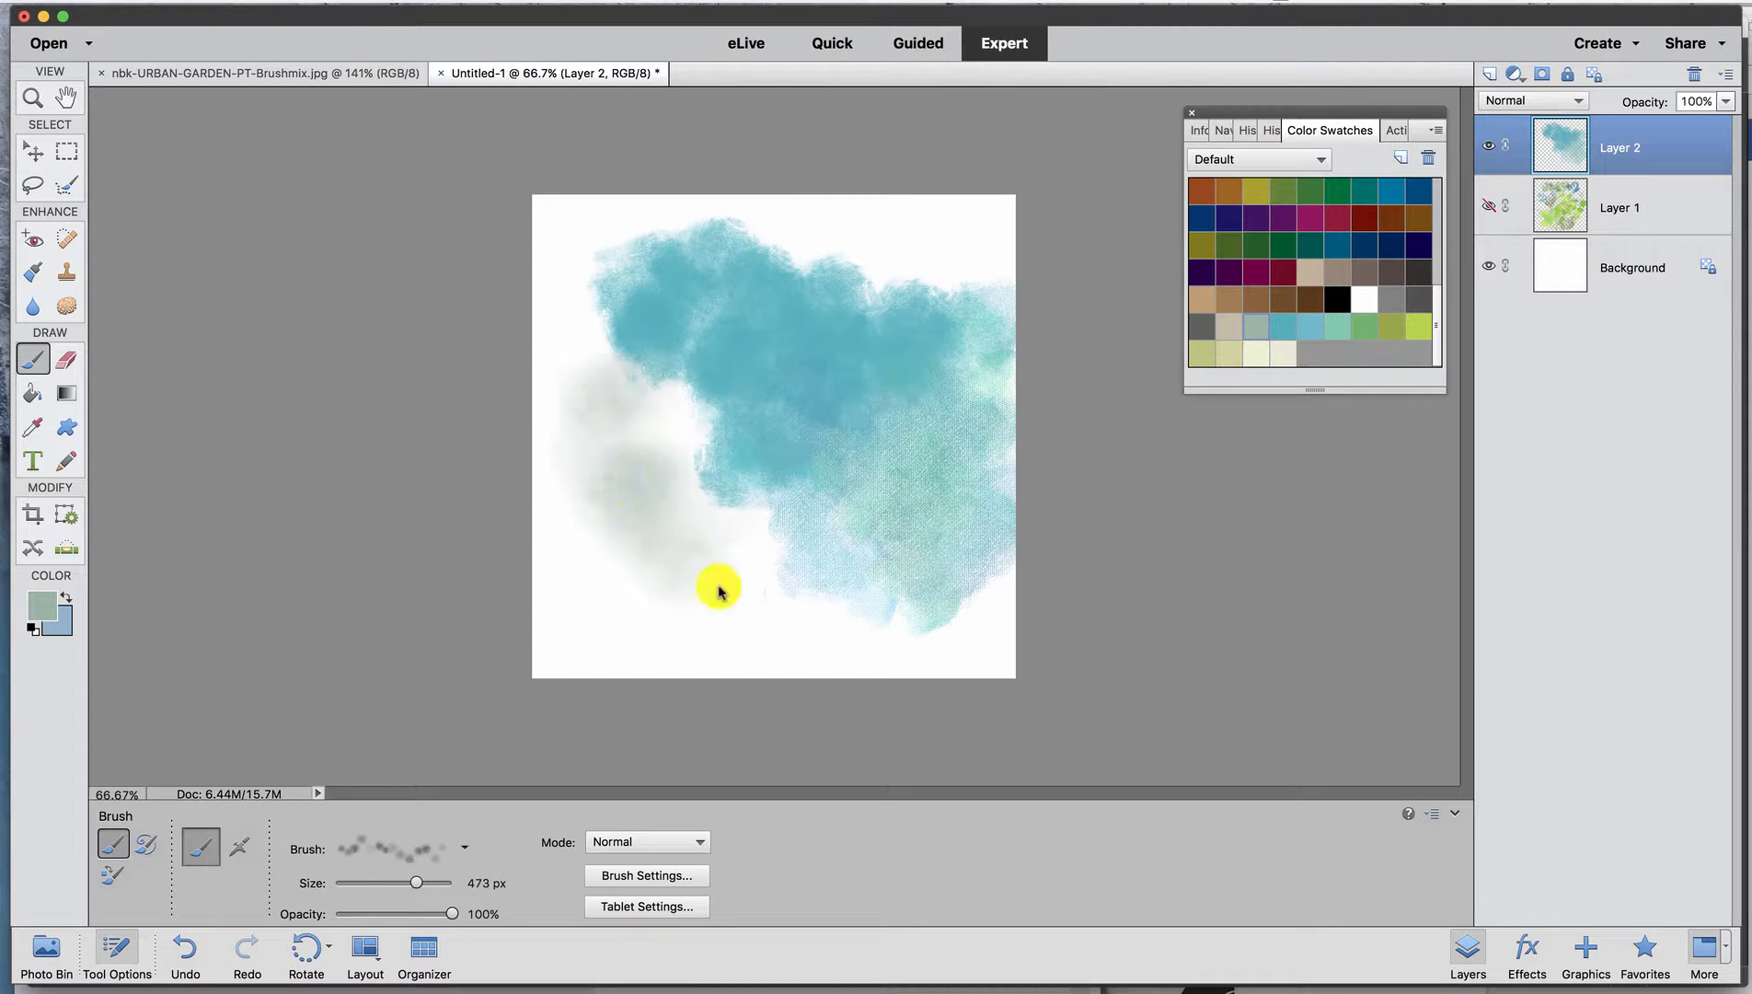
mouse_move(719, 589)
left_mouse_down()
mouse_move(628, 566)
mouse_move(602, 440)
left_mouse_up()
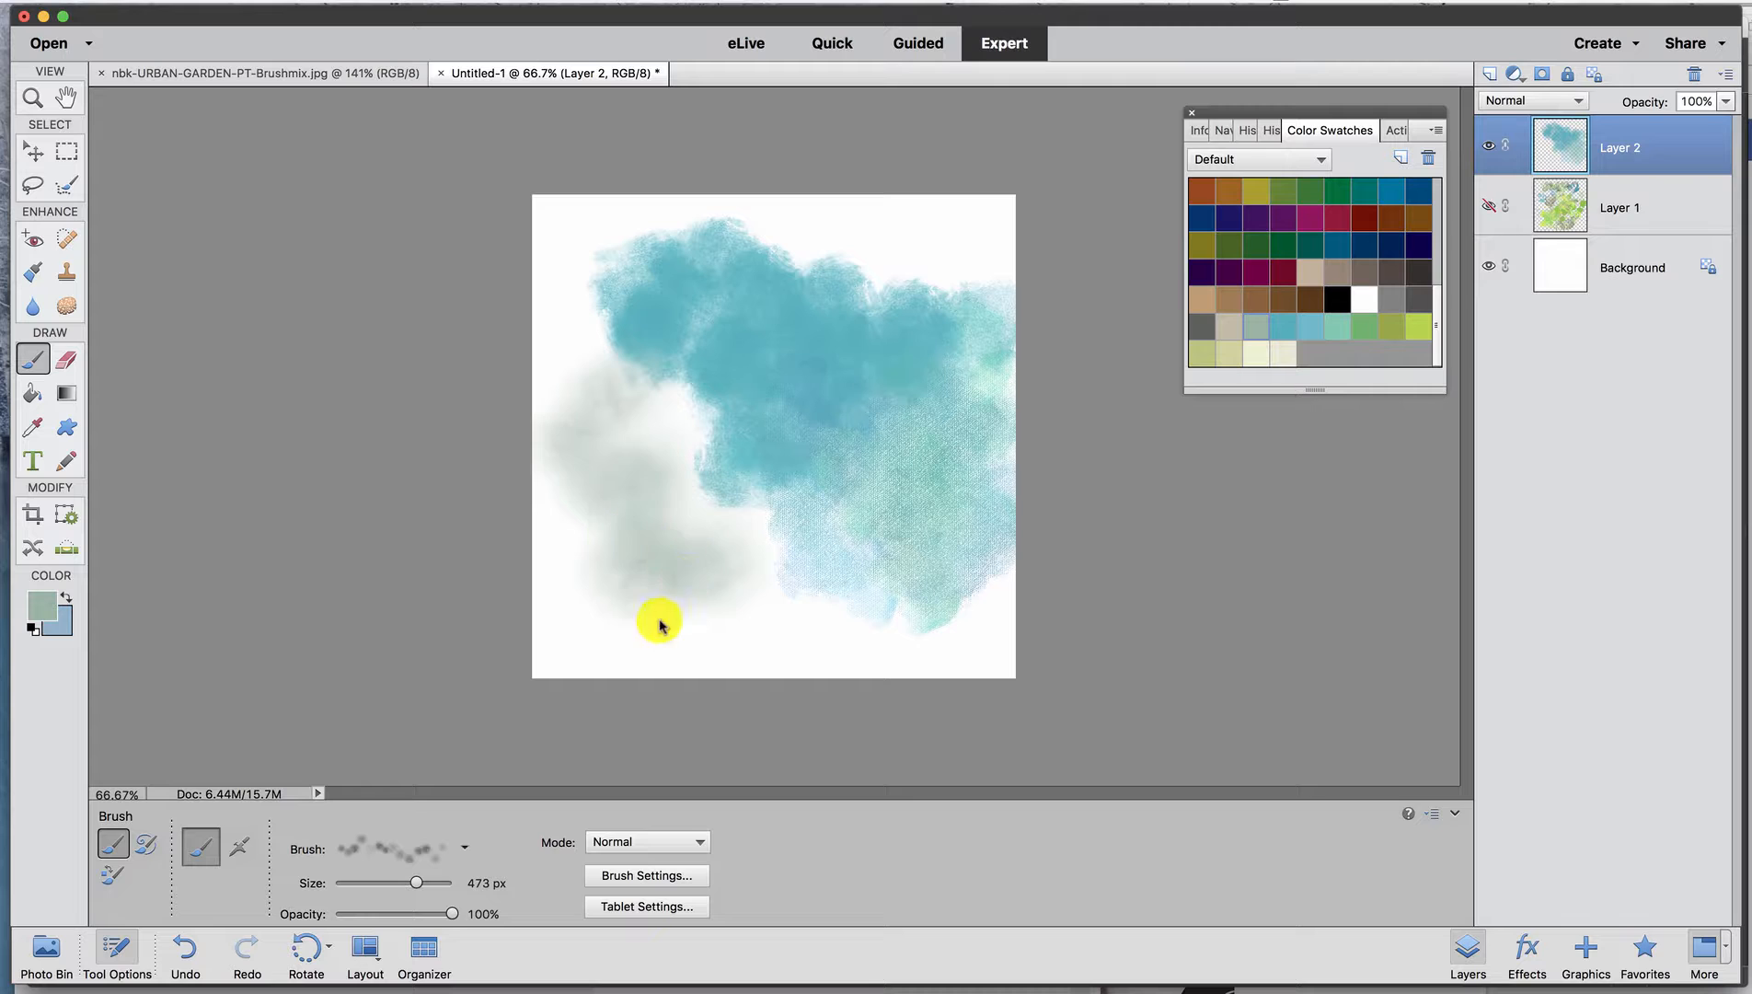
mouse_move(658, 625)
left_mouse_down()
mouse_move(798, 598)
mouse_move(653, 524)
mouse_move(751, 607)
left_mouse_up()
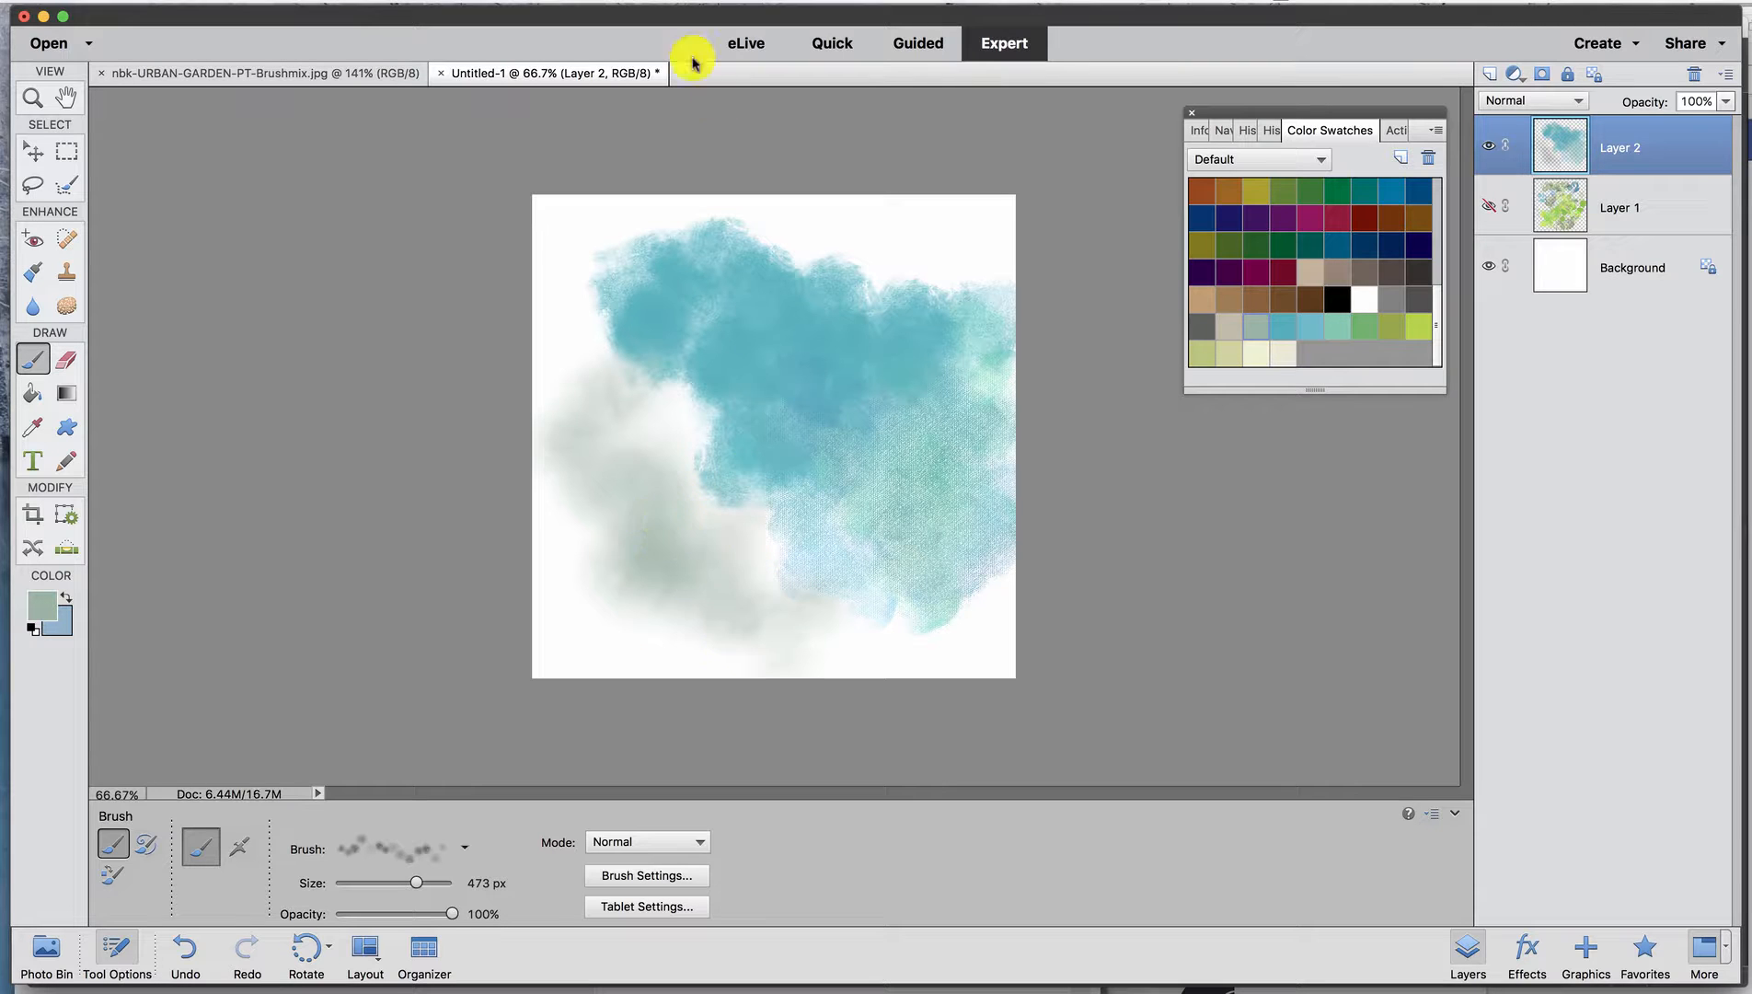
mouse_move(761, 419)
left_mouse_down()
mouse_move(734, 474)
mouse_move(682, 427)
mouse_move(717, 380)
mouse_move(648, 384)
mouse_move(766, 557)
mouse_move(615, 454)
left_mouse_up()
Dab purple patches into the upper-right corner and along the lower and left edges of the canvas with the same soft brush.
mouse_move(945, 242)
left_mouse_down()
mouse_move(772, 249)
mouse_move(1059, 272)
mouse_move(865, 241)
mouse_move(987, 225)
left_mouse_up()
left_click(1284, 218)
mouse_move(906, 633)
left_mouse_down()
mouse_move(944, 660)
mouse_move(1032, 625)
mouse_move(937, 616)
mouse_move(944, 647)
mouse_move(784, 661)
mouse_move(555, 643)
mouse_move(523, 567)
mouse_move(535, 483)
mouse_move(512, 337)
left_mouse_up()
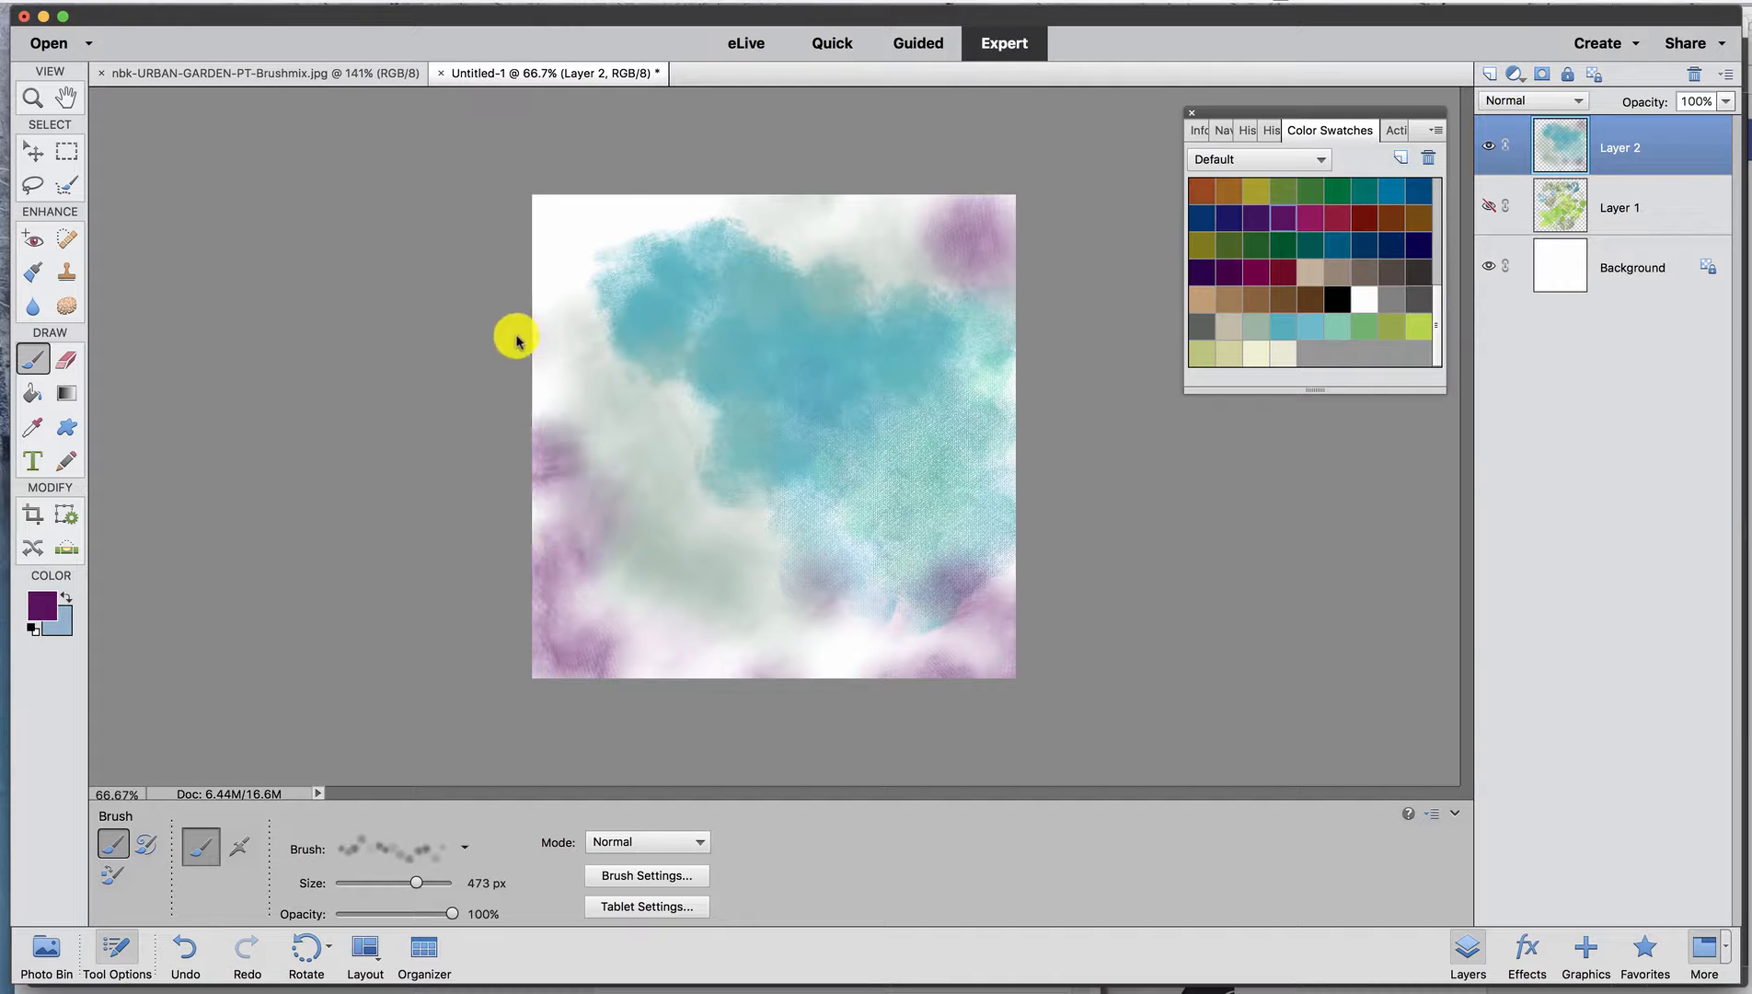
Brush pale khaki texture around the edges and over the purple patches with the second soft 1023 px brush, reduced to 491 px.
left_click(465, 847)
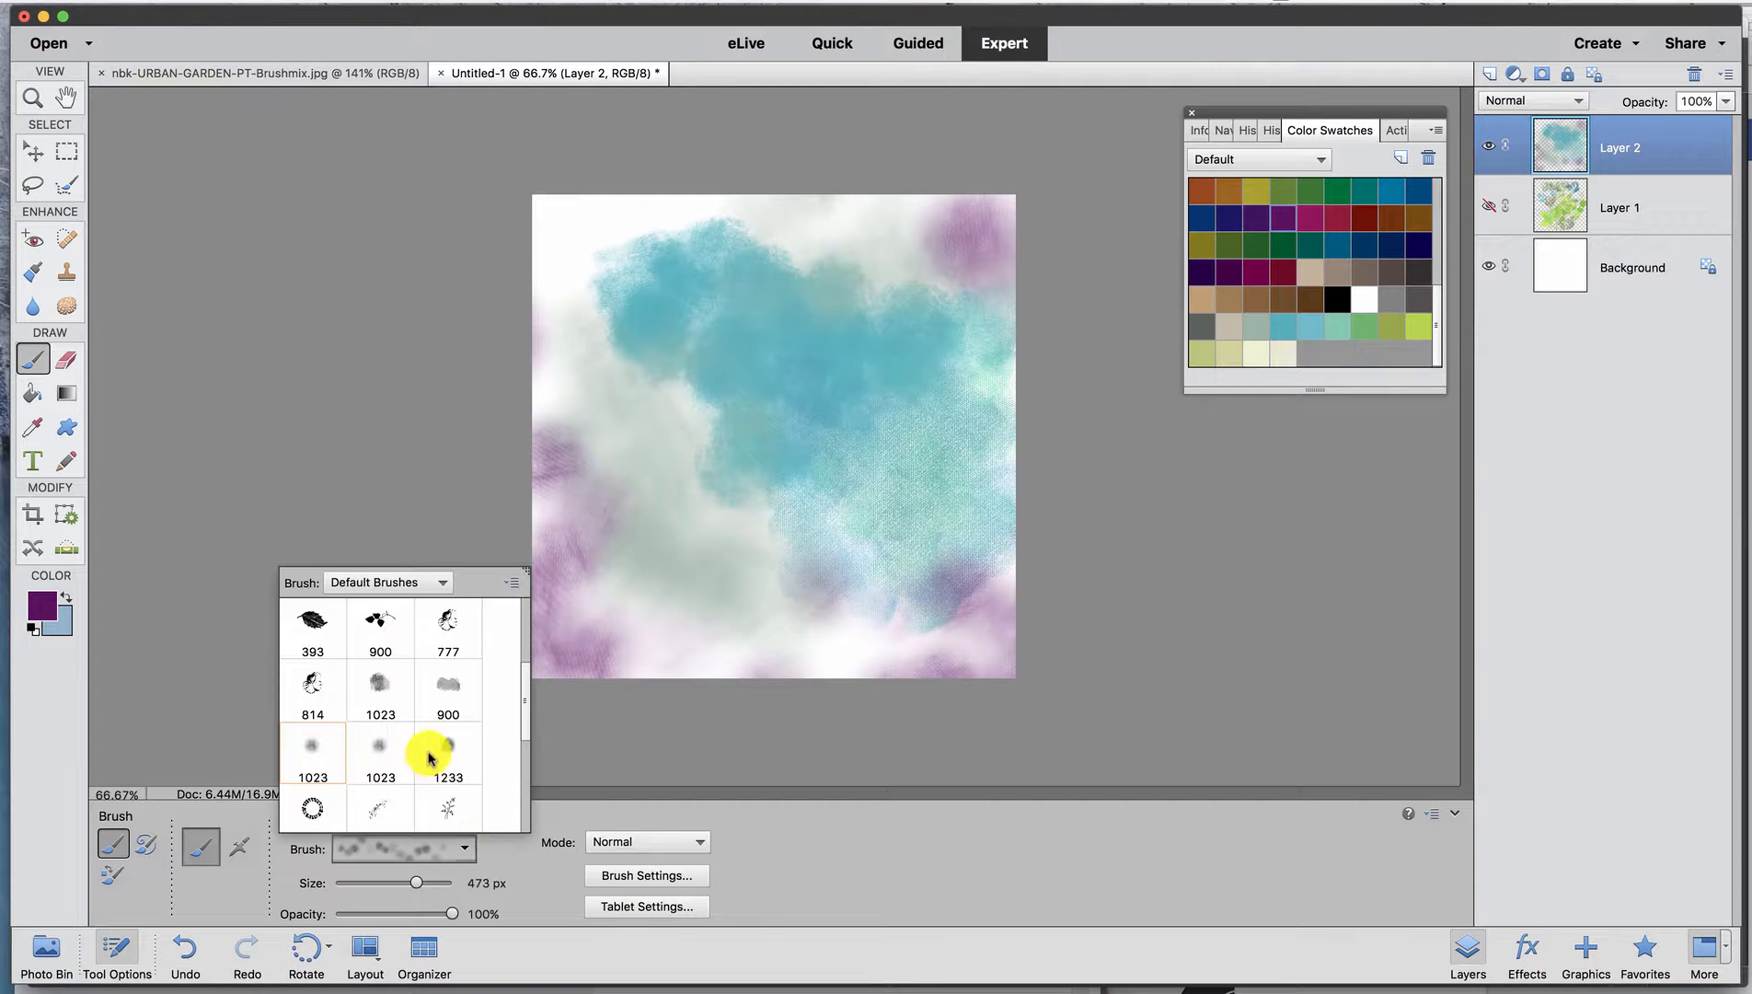
left_click(388, 752)
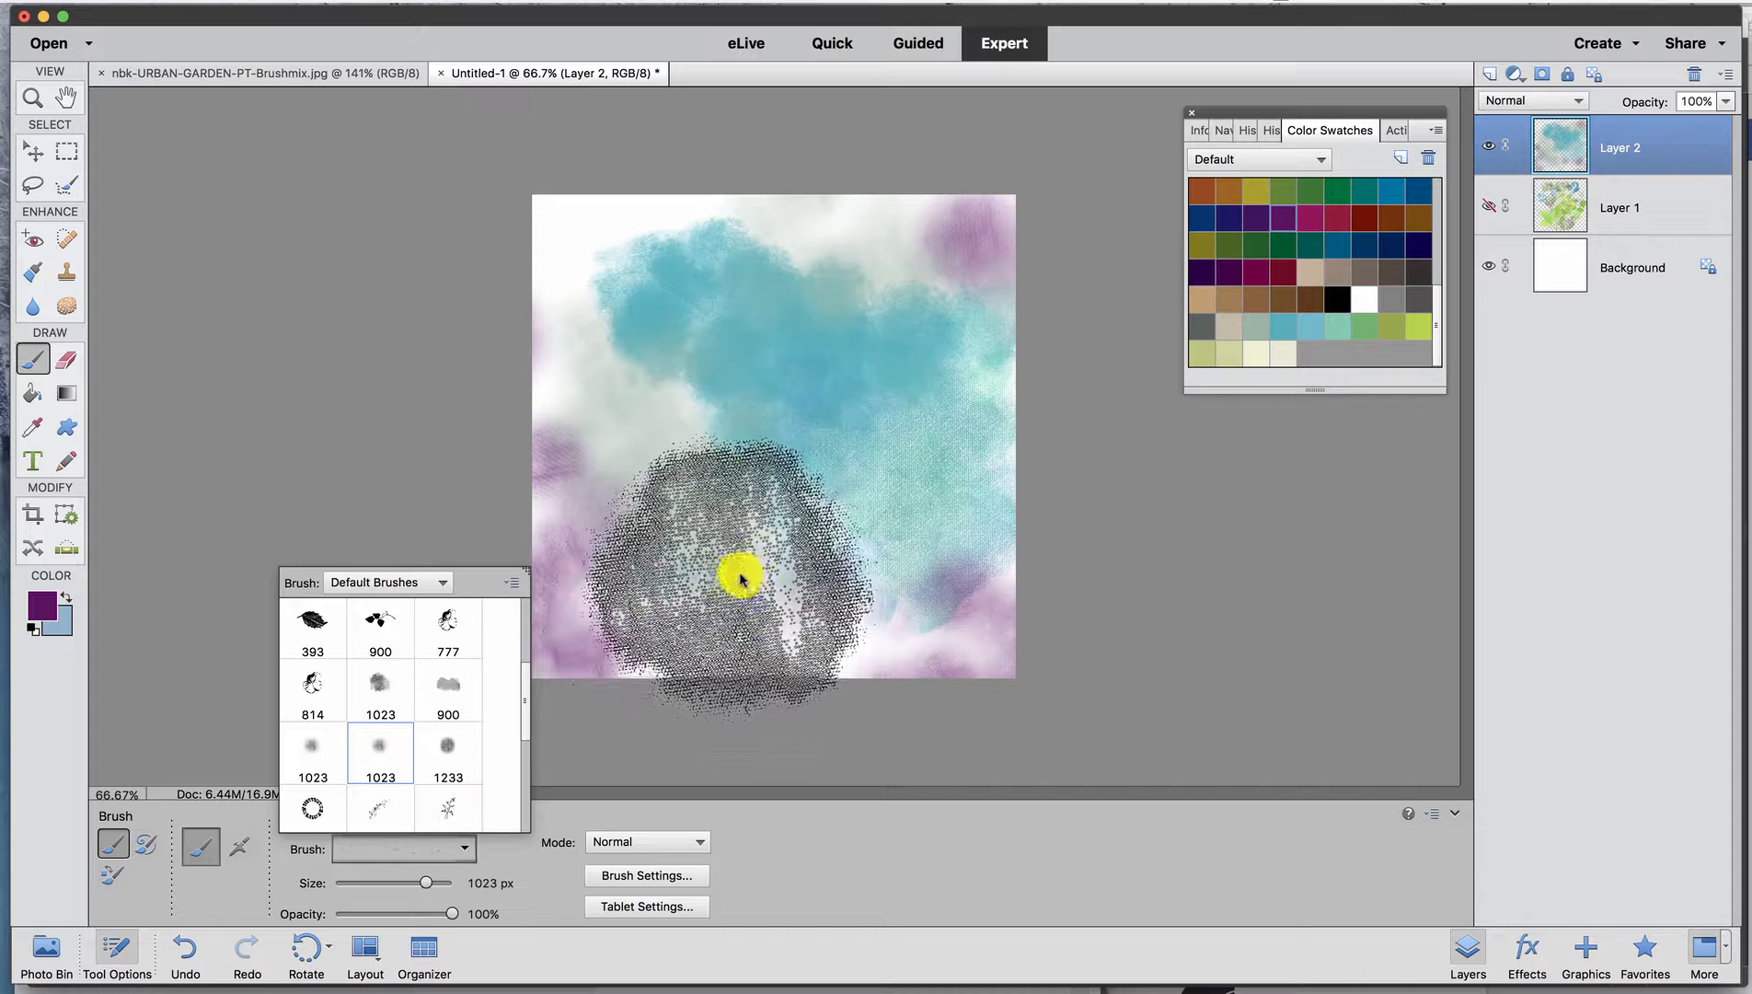
left_click_drag(740, 572, 556, 515)
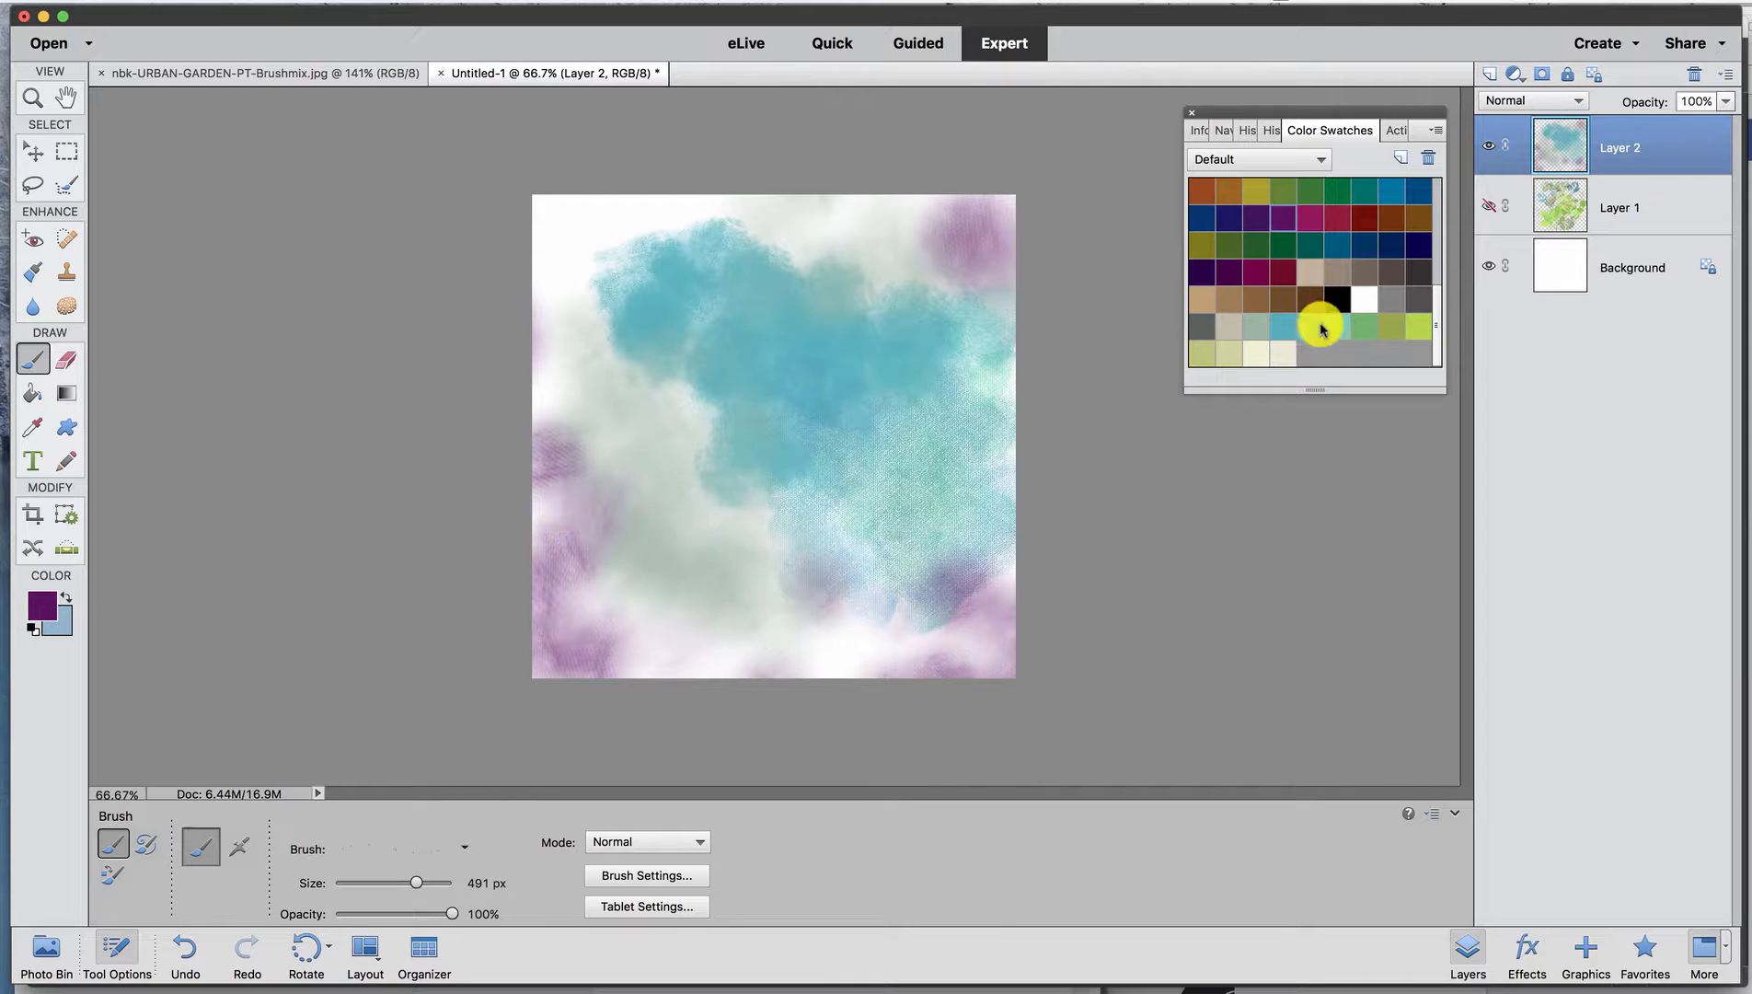
left_click(1225, 357)
mouse_move(880, 587)
left_mouse_down()
mouse_move(864, 625)
mouse_move(801, 646)
mouse_move(1053, 617)
mouse_move(634, 608)
mouse_move(719, 666)
mouse_move(789, 657)
left_mouse_up()
mouse_move(574, 614)
left_mouse_down()
mouse_move(603, 584)
mouse_move(584, 658)
mouse_move(642, 661)
mouse_move(561, 617)
mouse_move(606, 544)
mouse_move(561, 503)
mouse_move(594, 462)
mouse_move(549, 441)
mouse_move(792, 551)
mouse_move(780, 586)
mouse_move(863, 564)
mouse_move(766, 535)
mouse_move(736, 461)
mouse_move(762, 543)
left_mouse_up()
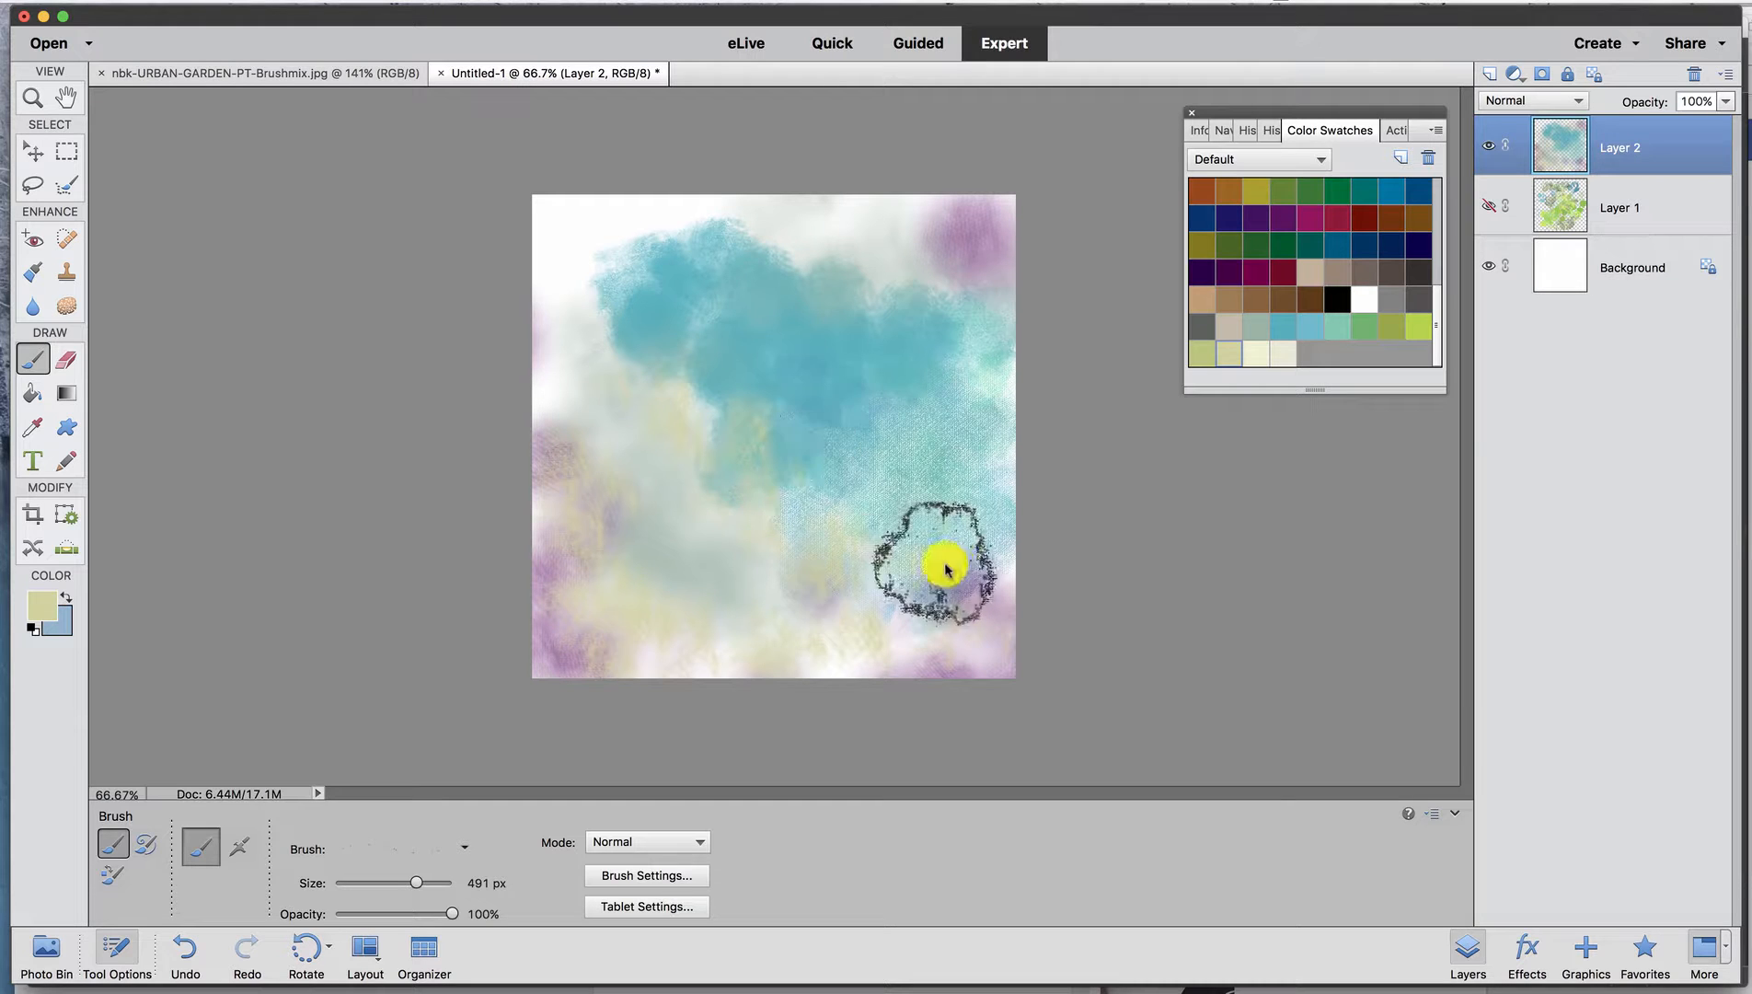
mouse_move(655, 237)
left_mouse_down()
mouse_move(585, 217)
mouse_move(581, 190)
mouse_move(561, 225)
mouse_move(561, 275)
mouse_move(618, 321)
mouse_move(582, 383)
left_mouse_up()
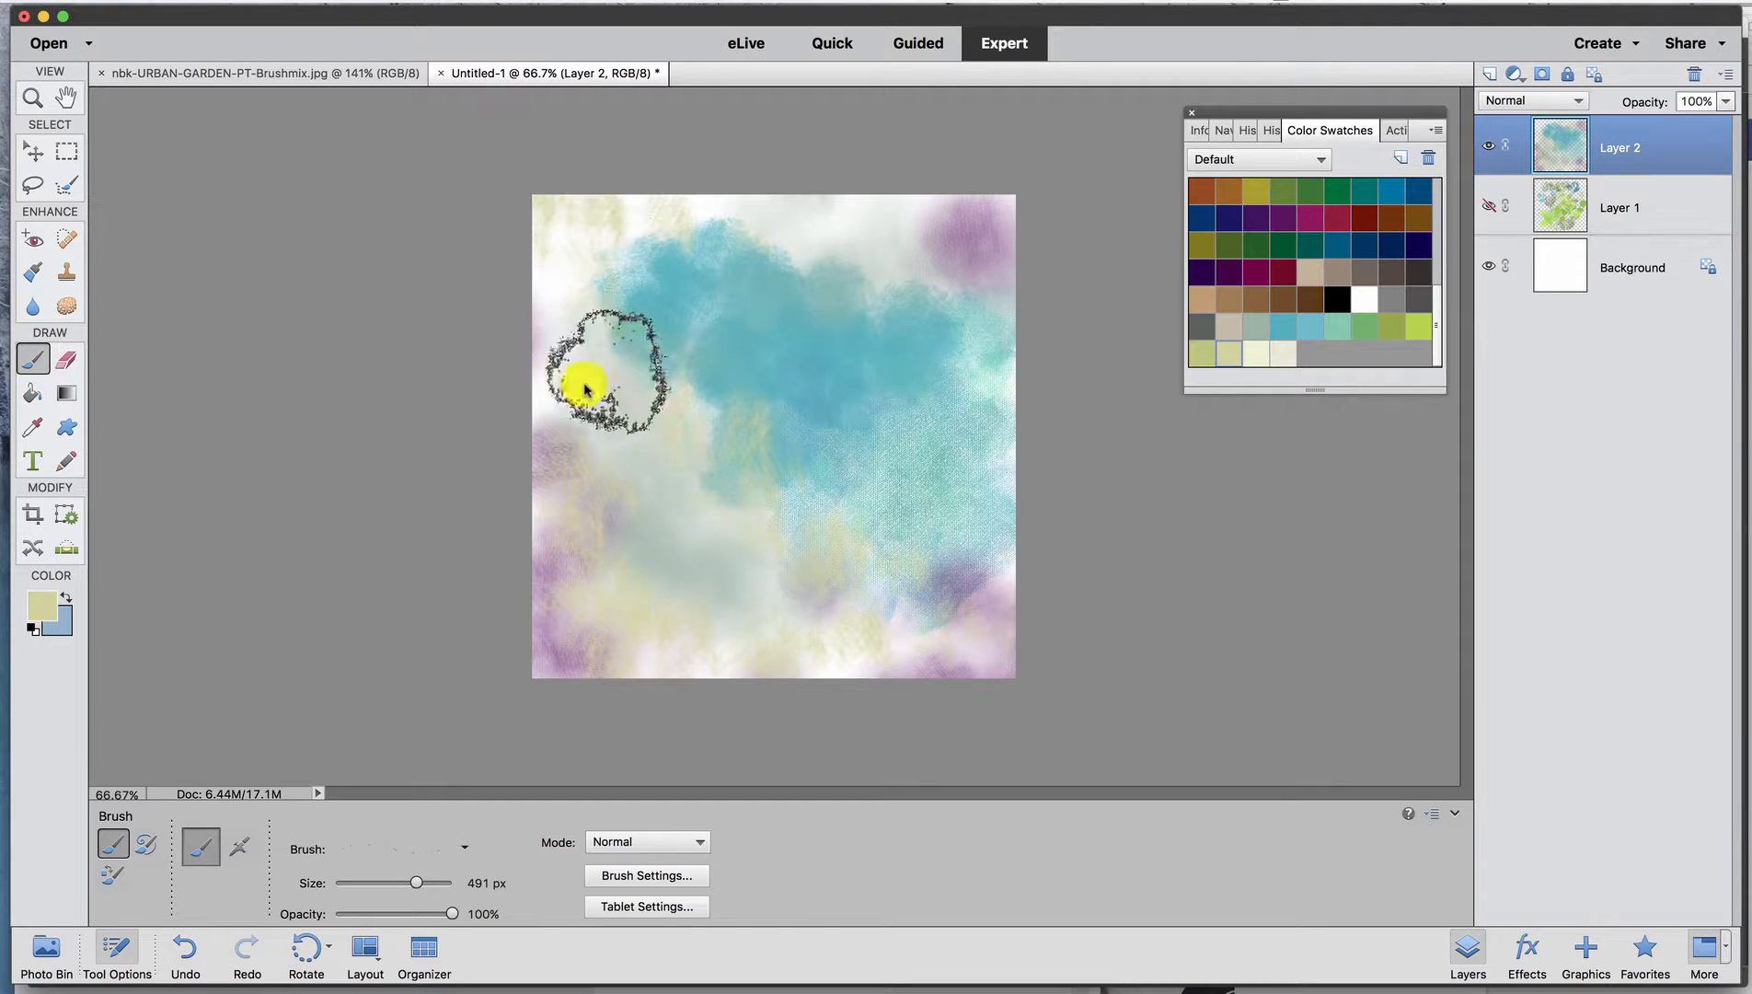
mouse_move(908, 244)
left_mouse_down()
mouse_move(765, 201)
mouse_move(883, 228)
mouse_move(951, 293)
mouse_move(932, 382)
mouse_move(992, 406)
mouse_move(1019, 471)
left_mouse_up()
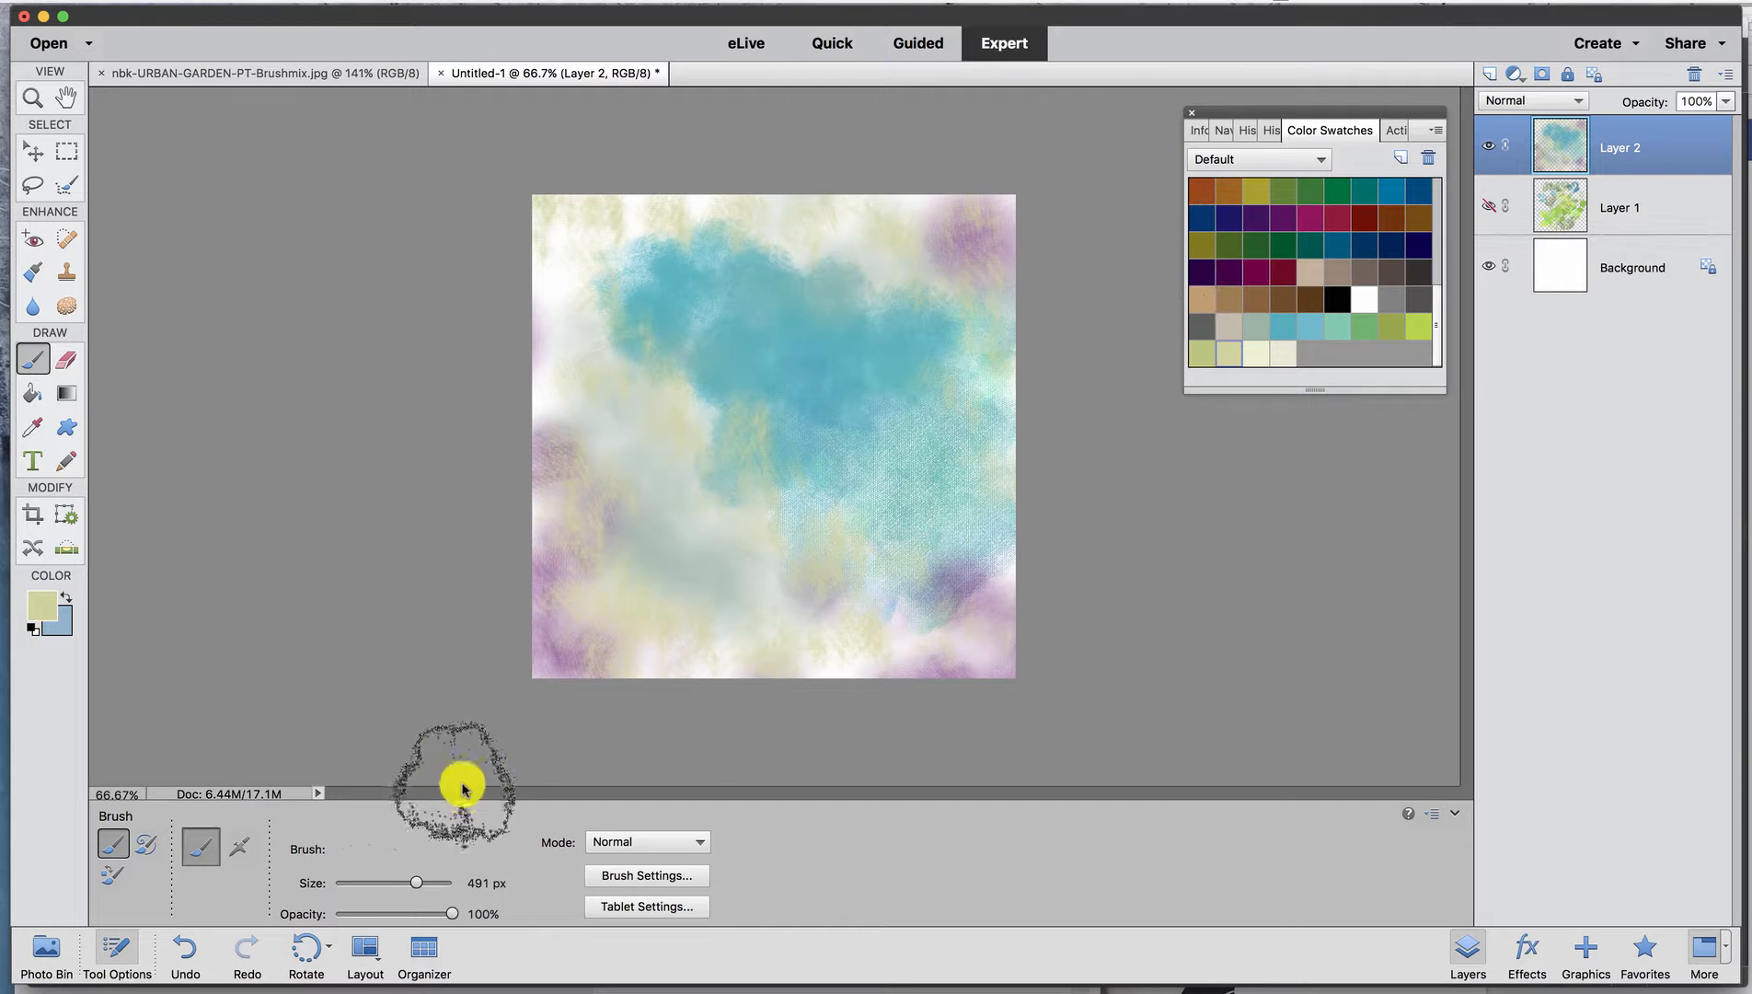
Paint cream patches over the upper-right and lower-right parts of the wash with the 1233 px round textured brush, reduced to 257 px.
left_click(460, 856)
left_click(448, 750)
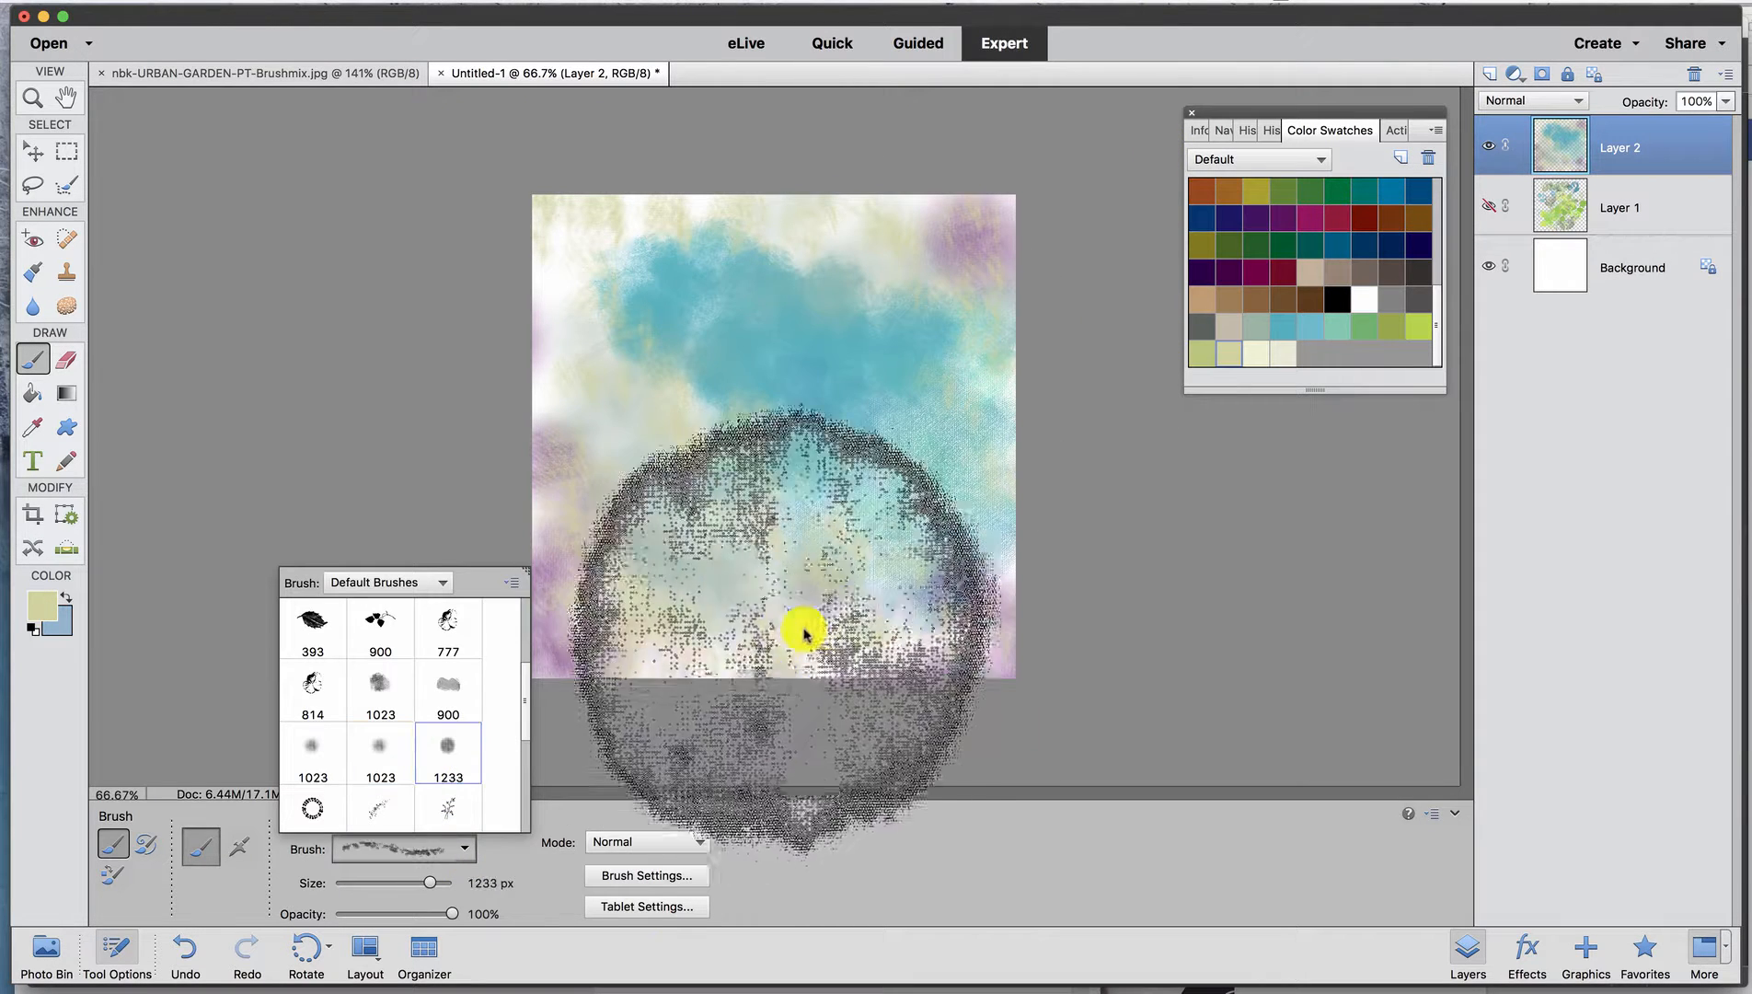
mouse_move(802, 626)
left_mouse_down()
mouse_move(800, 537)
mouse_move(738, 509)
mouse_move(724, 525)
mouse_move(788, 534)
mouse_move(597, 470)
mouse_move(487, 402)
left_mouse_up()
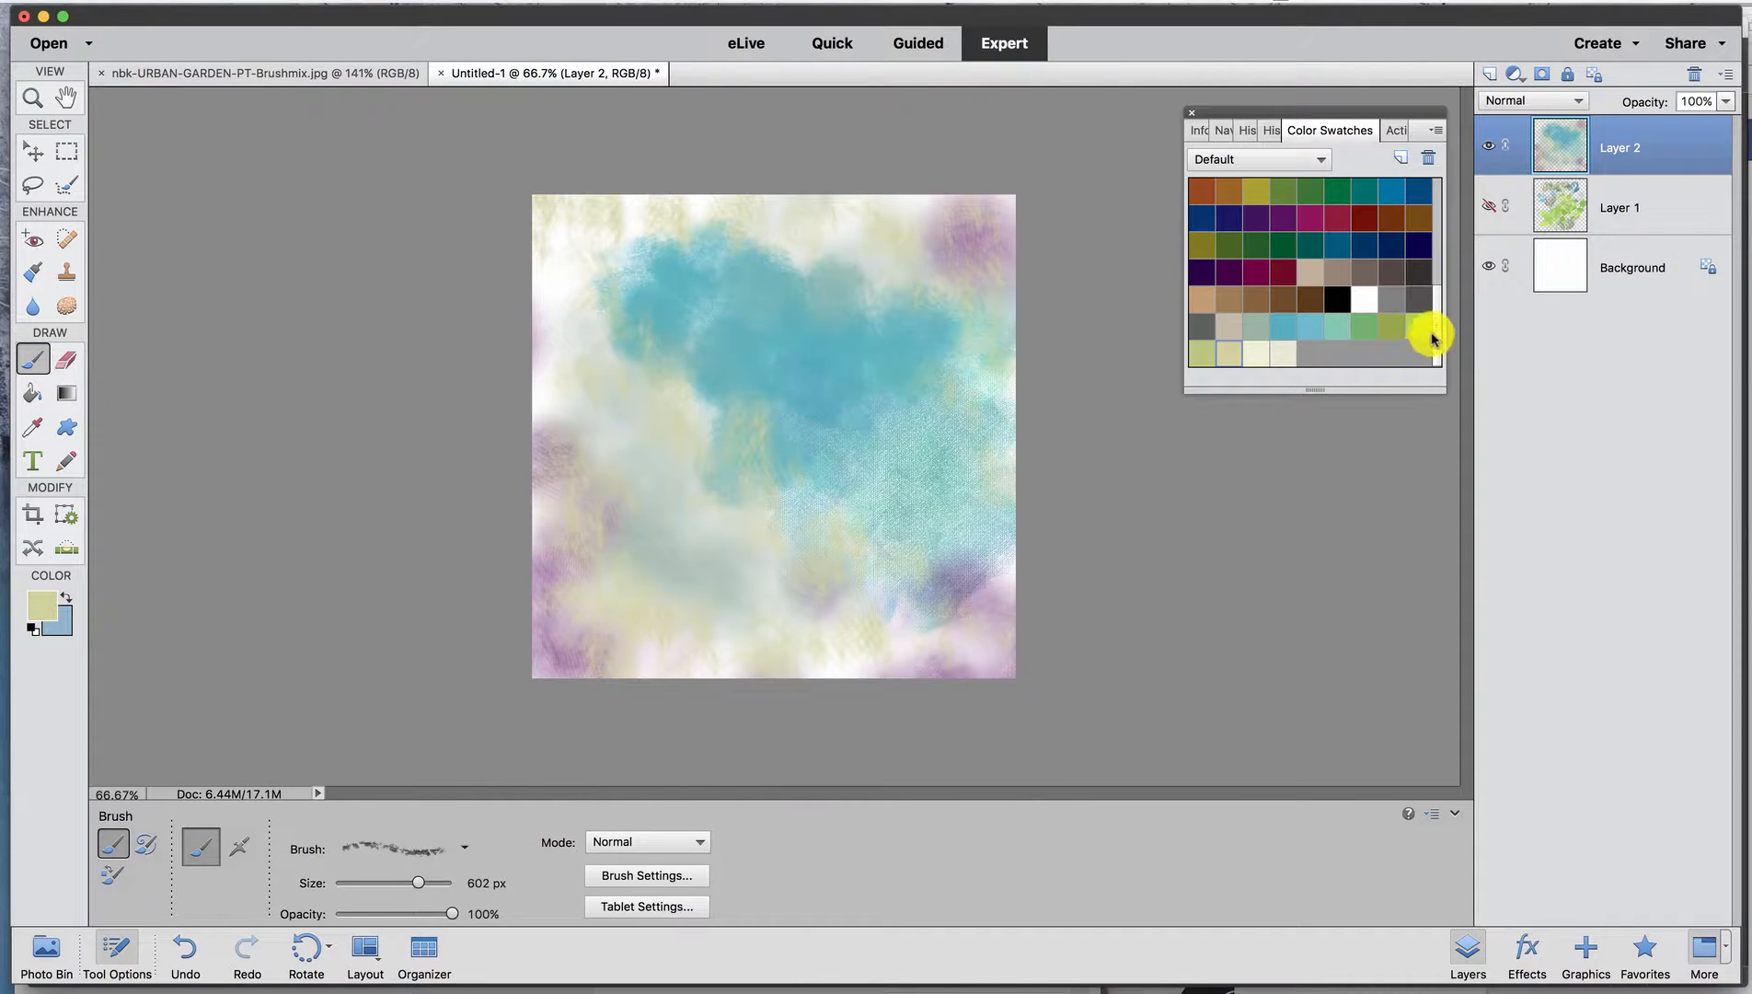
left_click(1257, 354)
mouse_move(844, 371)
left_mouse_down()
mouse_move(818, 284)
mouse_move(847, 258)
mouse_move(827, 228)
mouse_move(863, 348)
mouse_move(821, 355)
mouse_move(889, 340)
mouse_move(845, 388)
mouse_move(738, 355)
mouse_move(964, 362)
mouse_move(918, 340)
left_mouse_up()
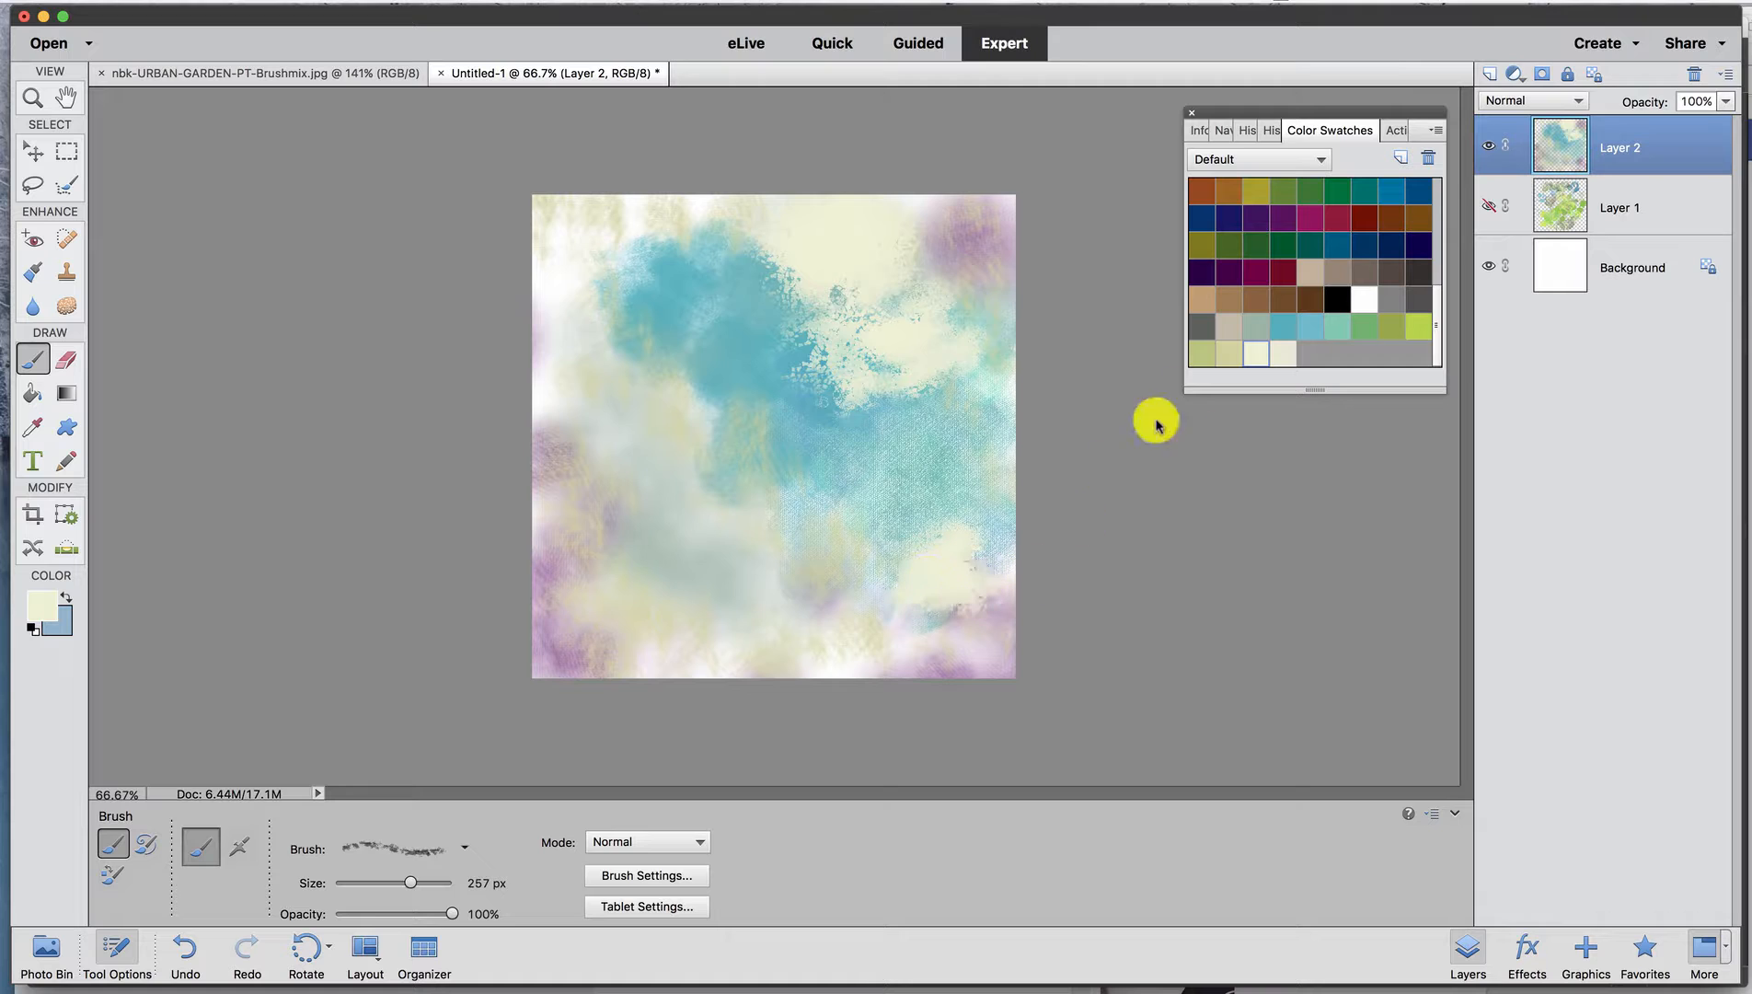
Paint blue and pale aqua patches in the canvas's lower-right corner with the 257 px round textured brush.
left_click(1311, 325)
mouse_move(950, 578)
left_mouse_down()
mouse_move(933, 617)
mouse_move(970, 620)
mouse_move(991, 586)
left_mouse_up()
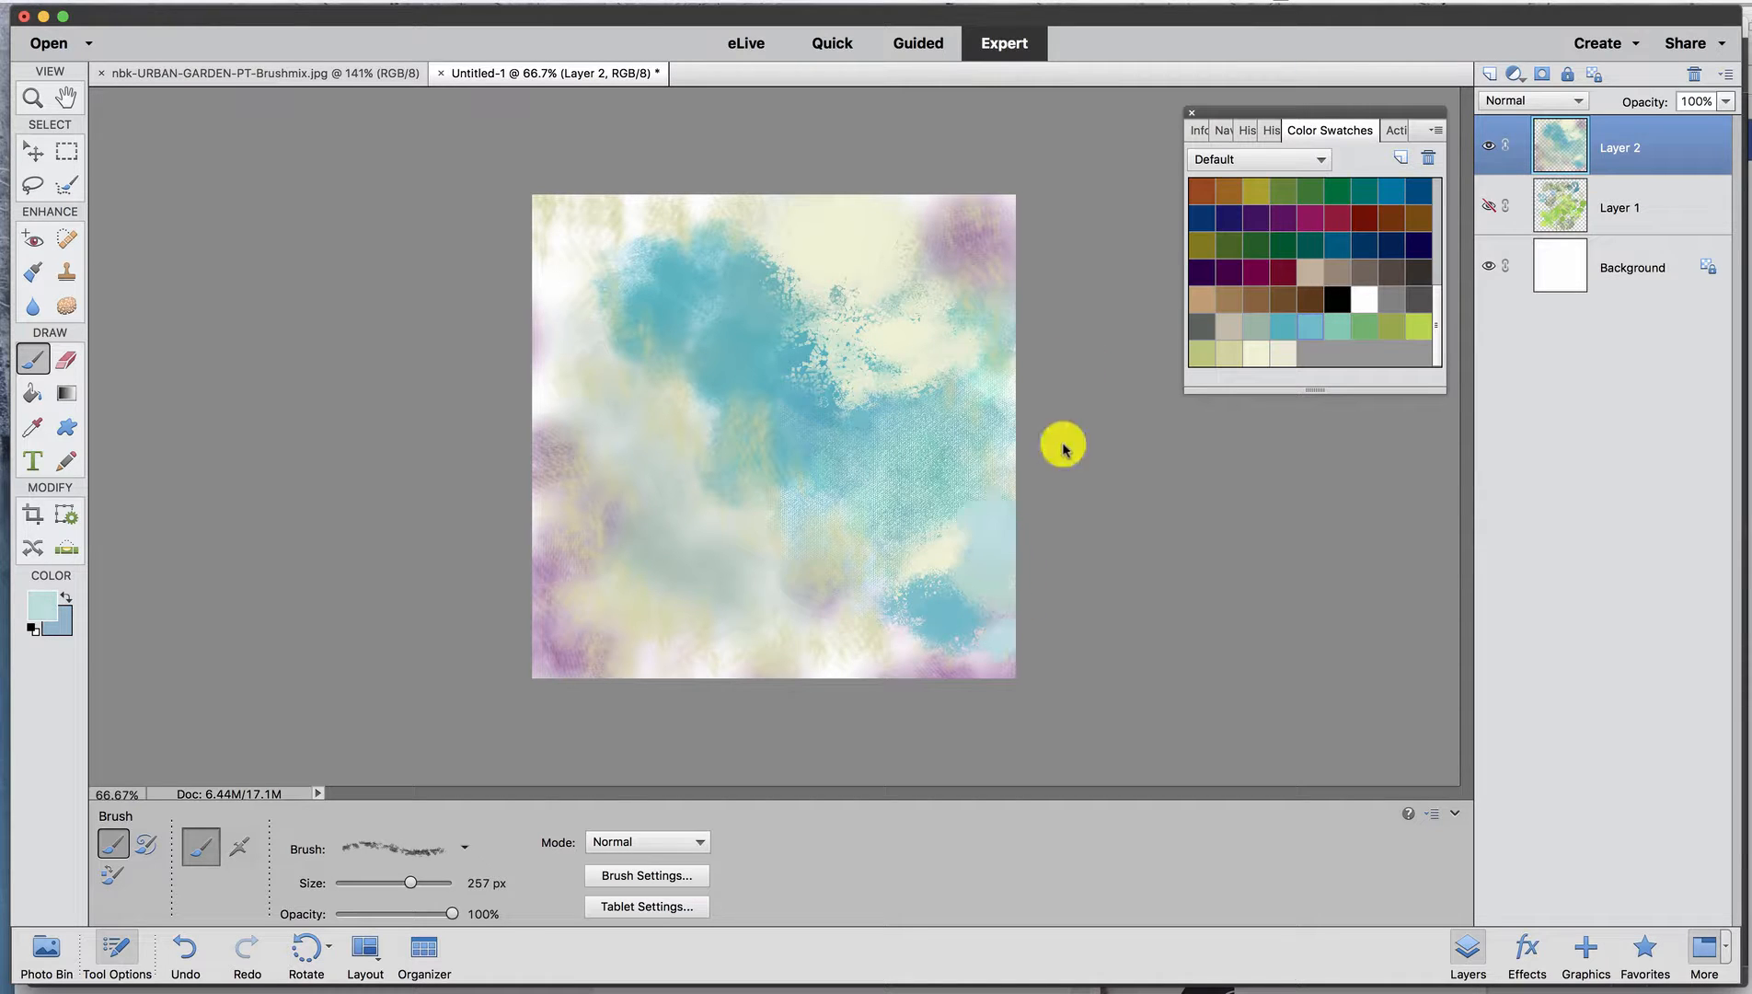
Lower the opacity of Layer 2 to 81%.
left_click(464, 850)
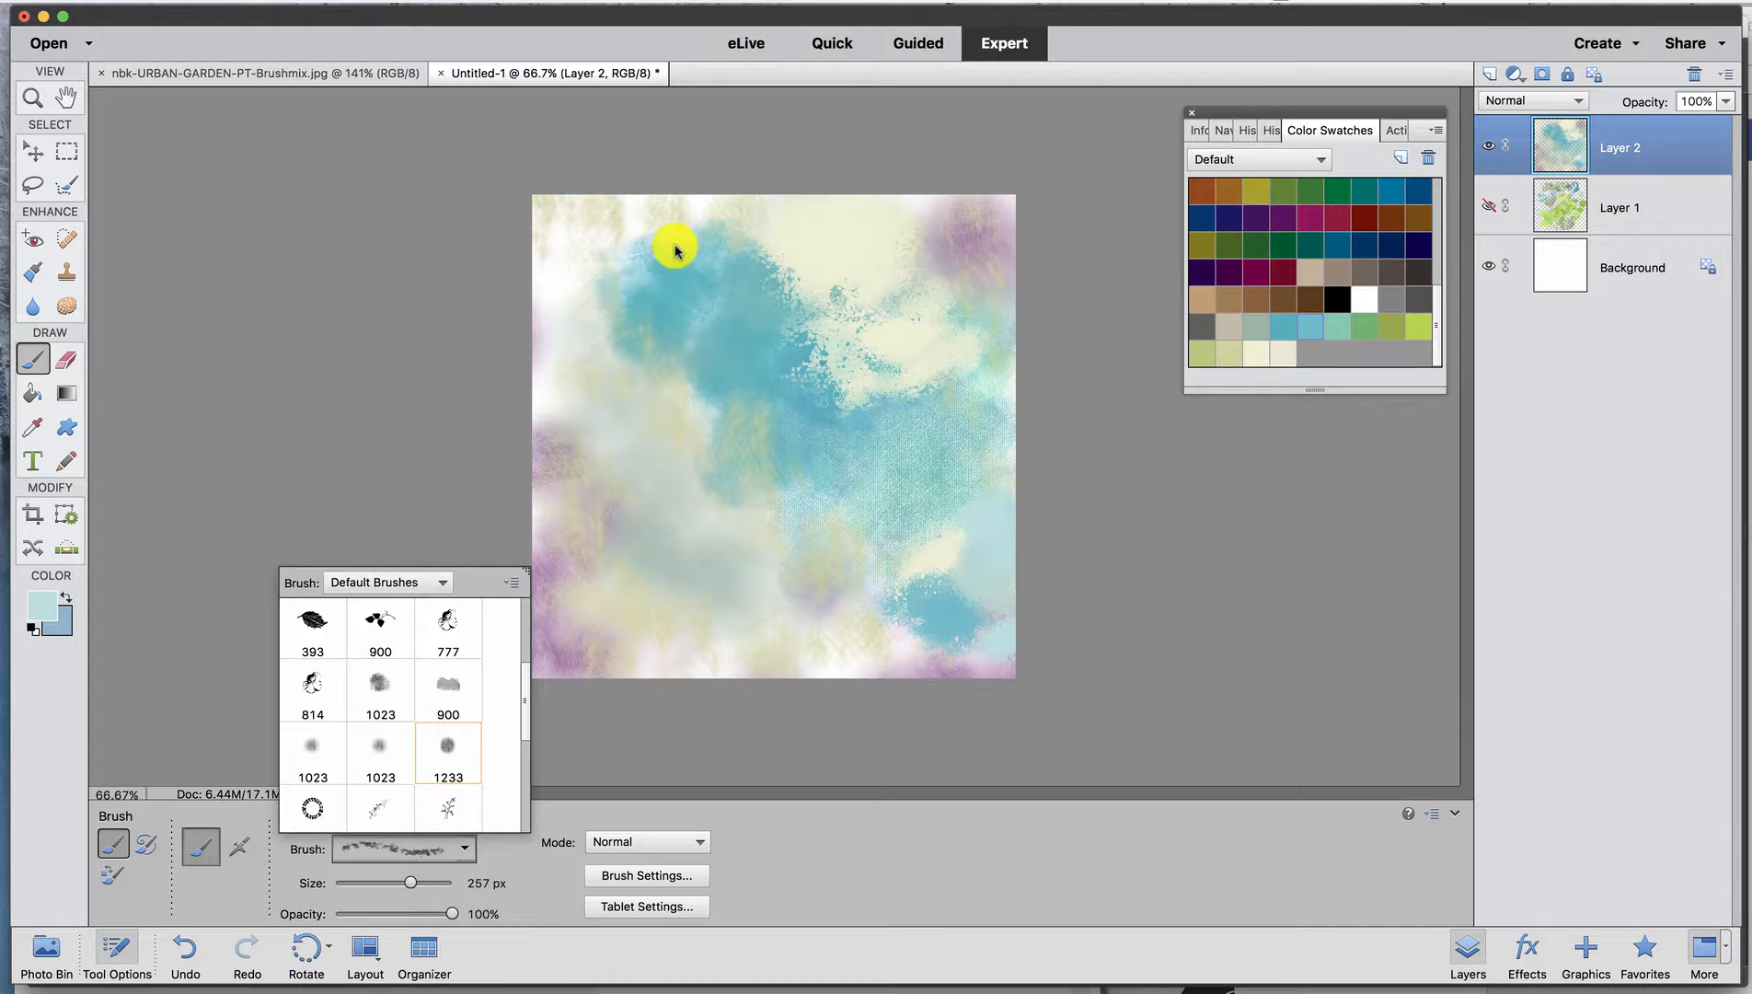
left_click(1674, 128)
left_click(1727, 102)
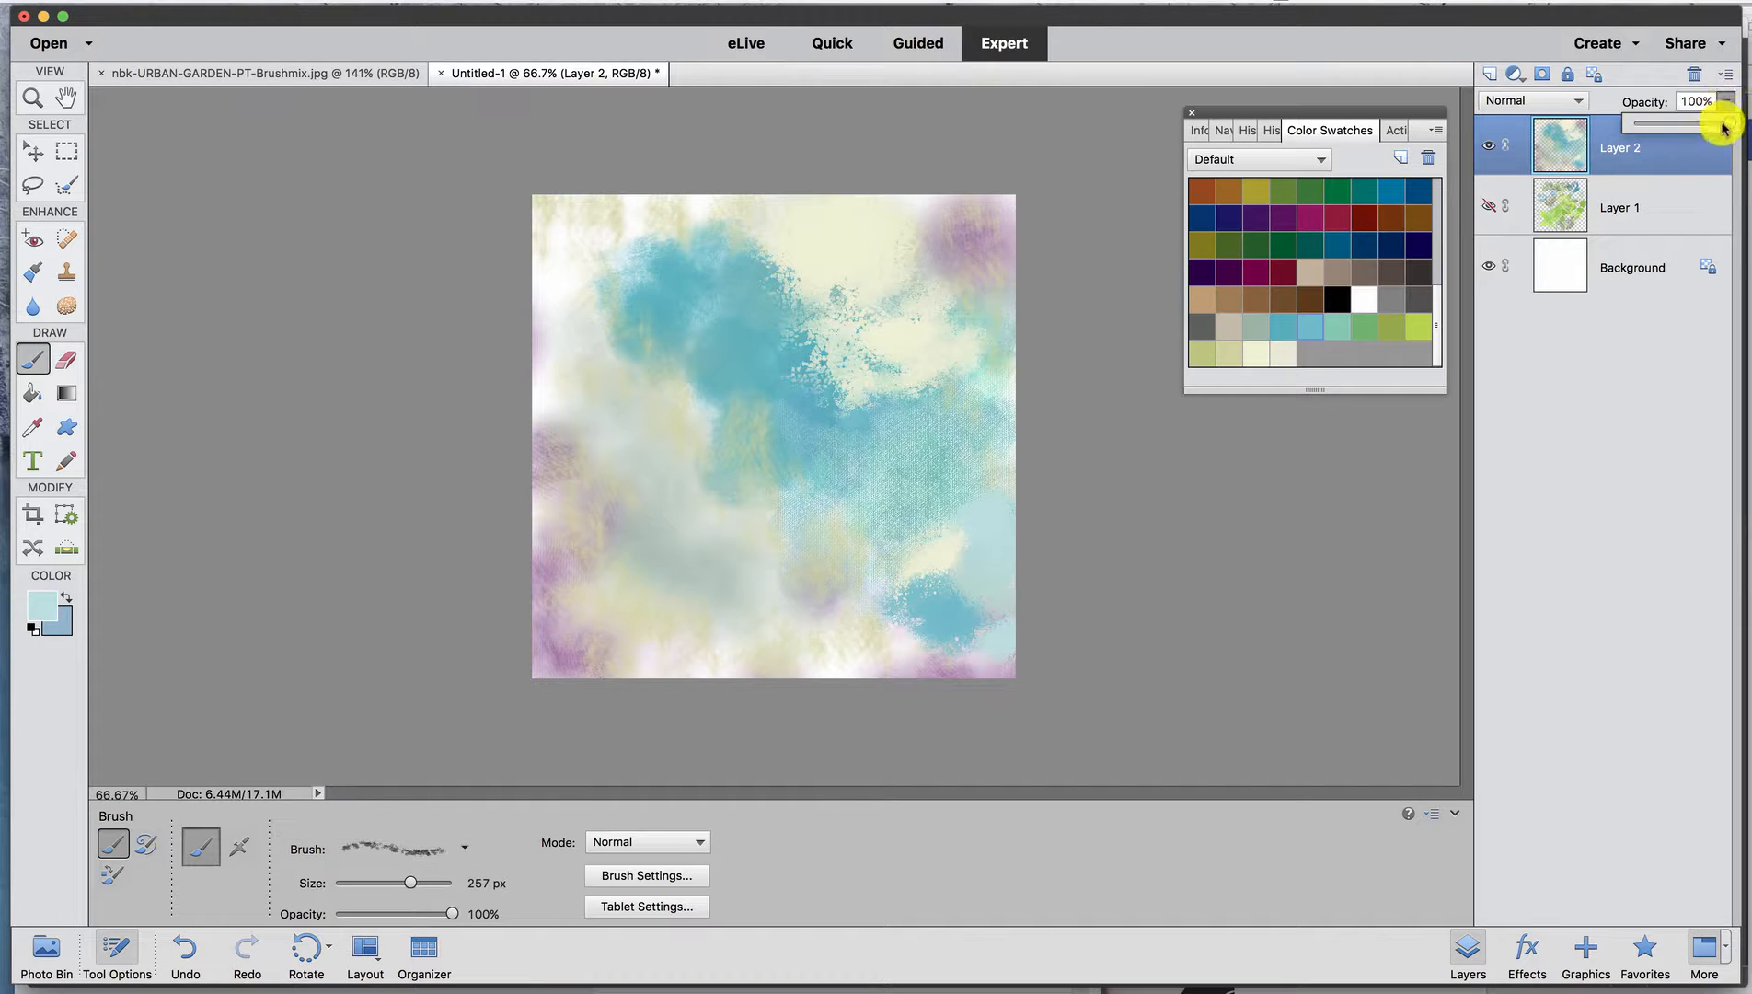
left_click(1722, 141)
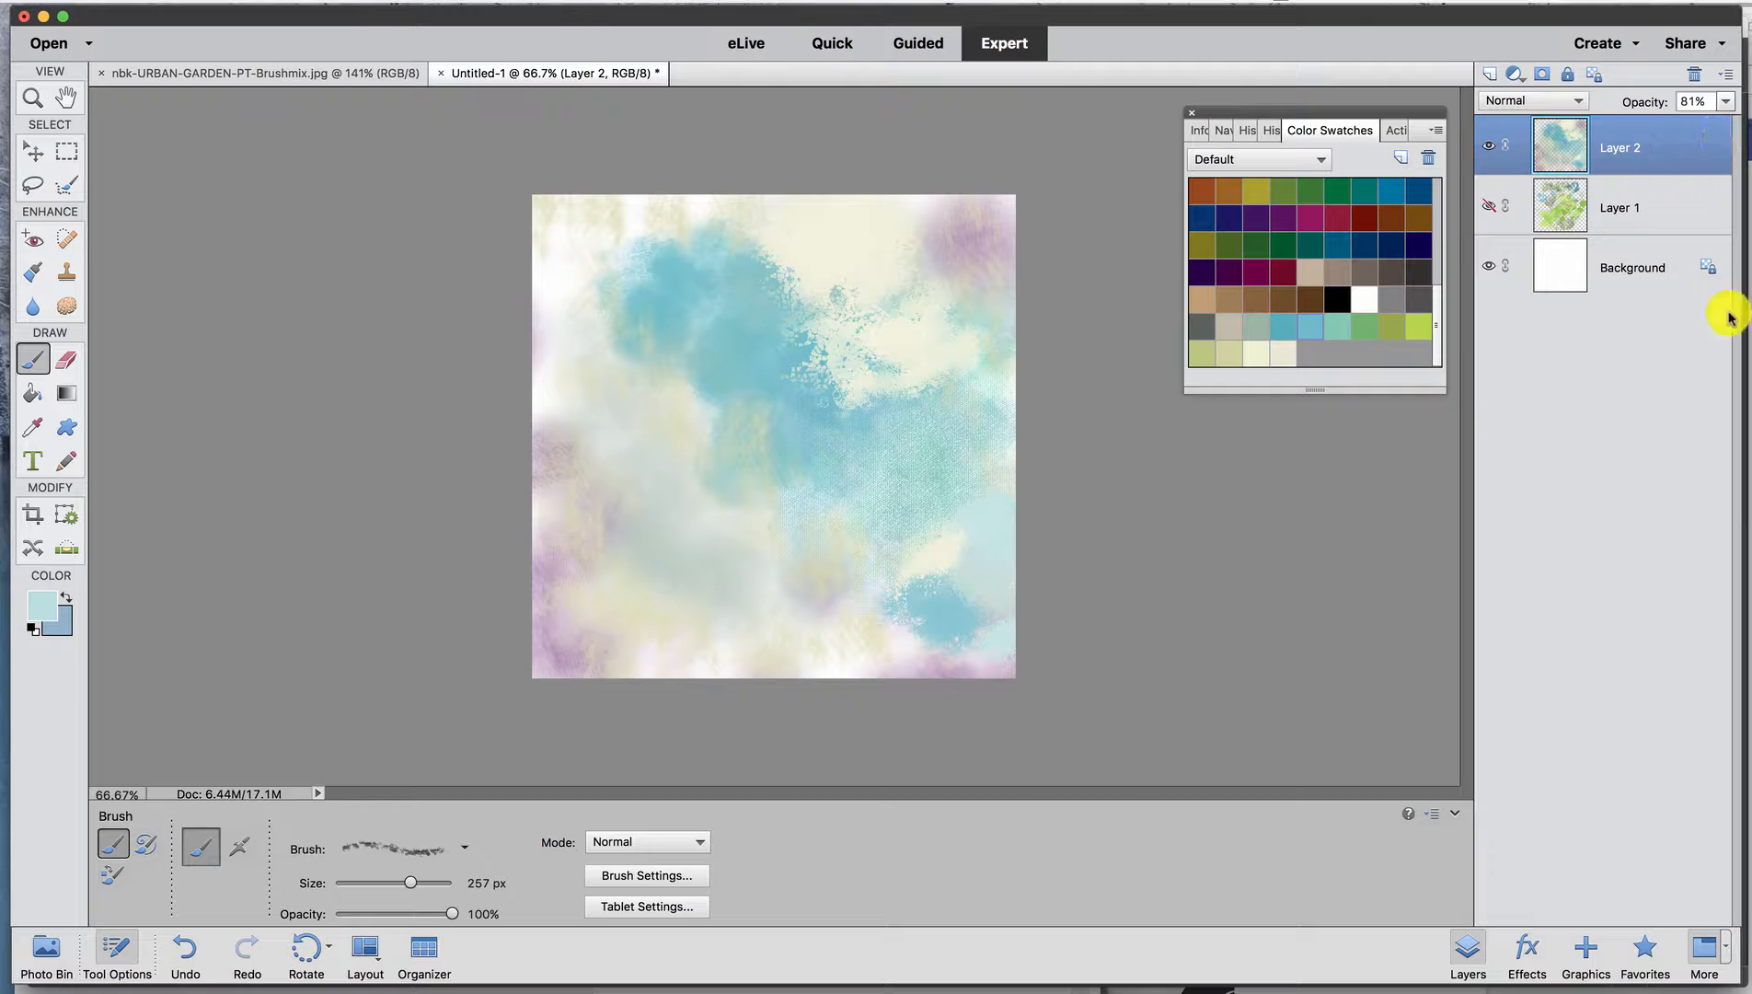
Add a new layer and paint dark purple dotted rings around the canvas centre with the 127 px ring brush.
left_click(1488, 75)
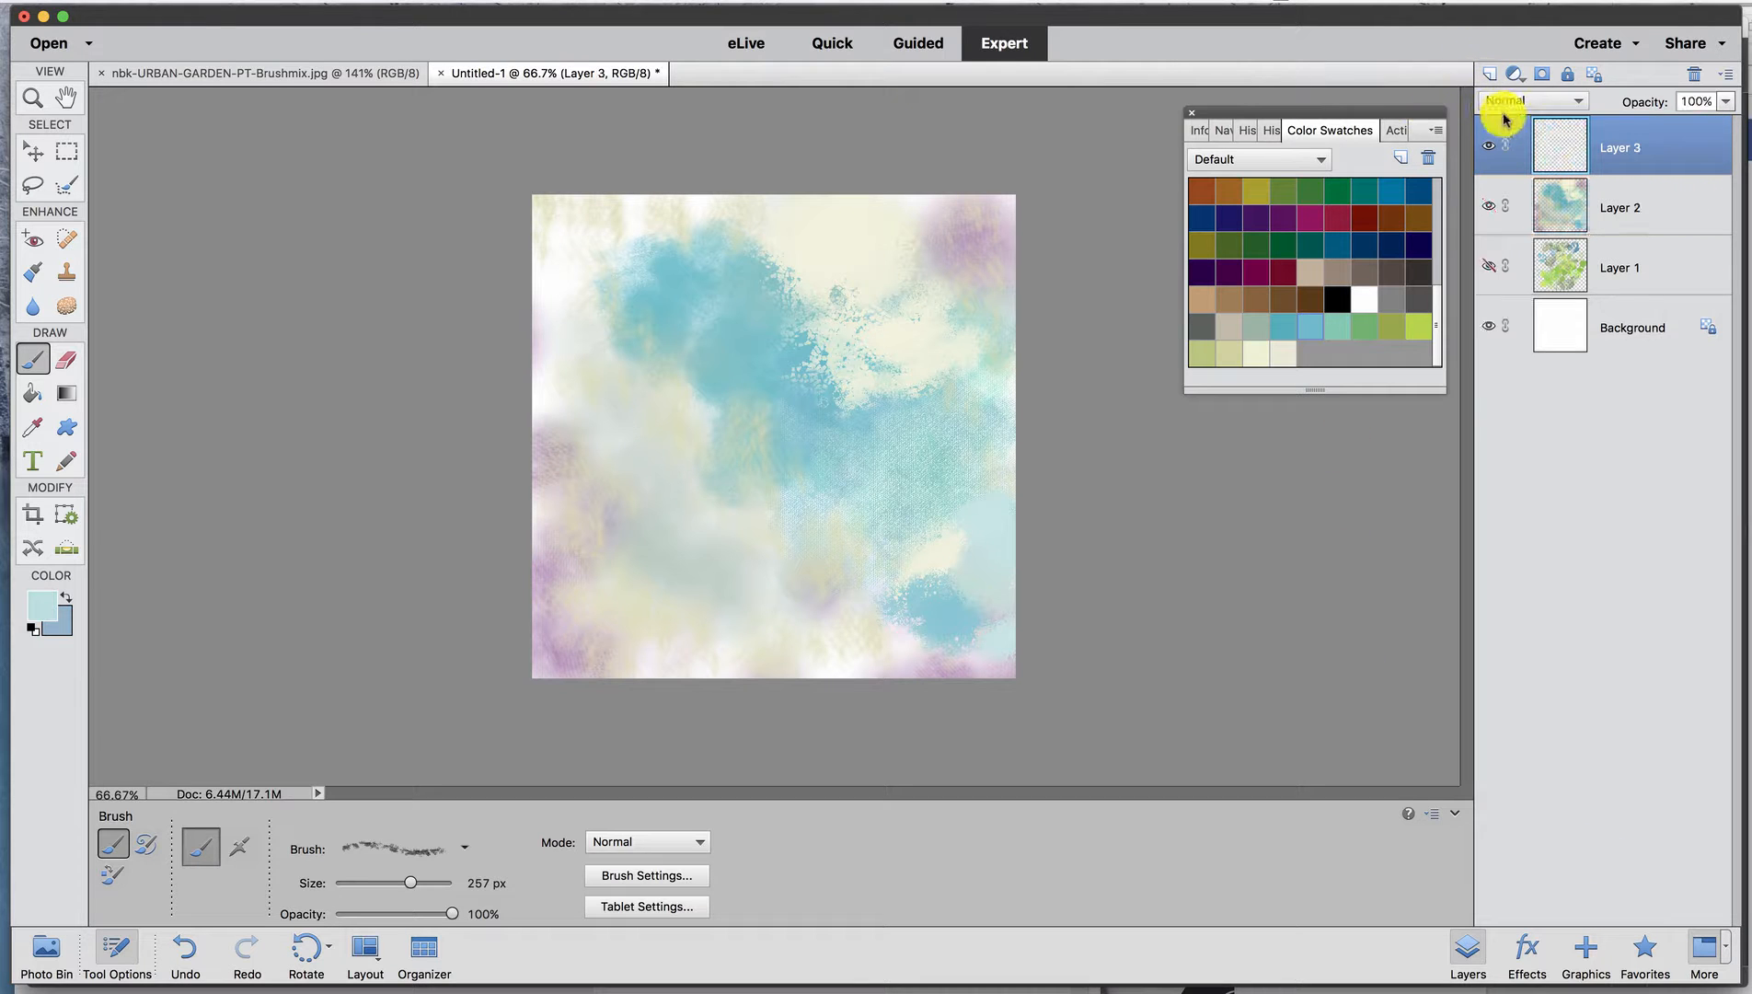
left_click(465, 851)
left_click(309, 808)
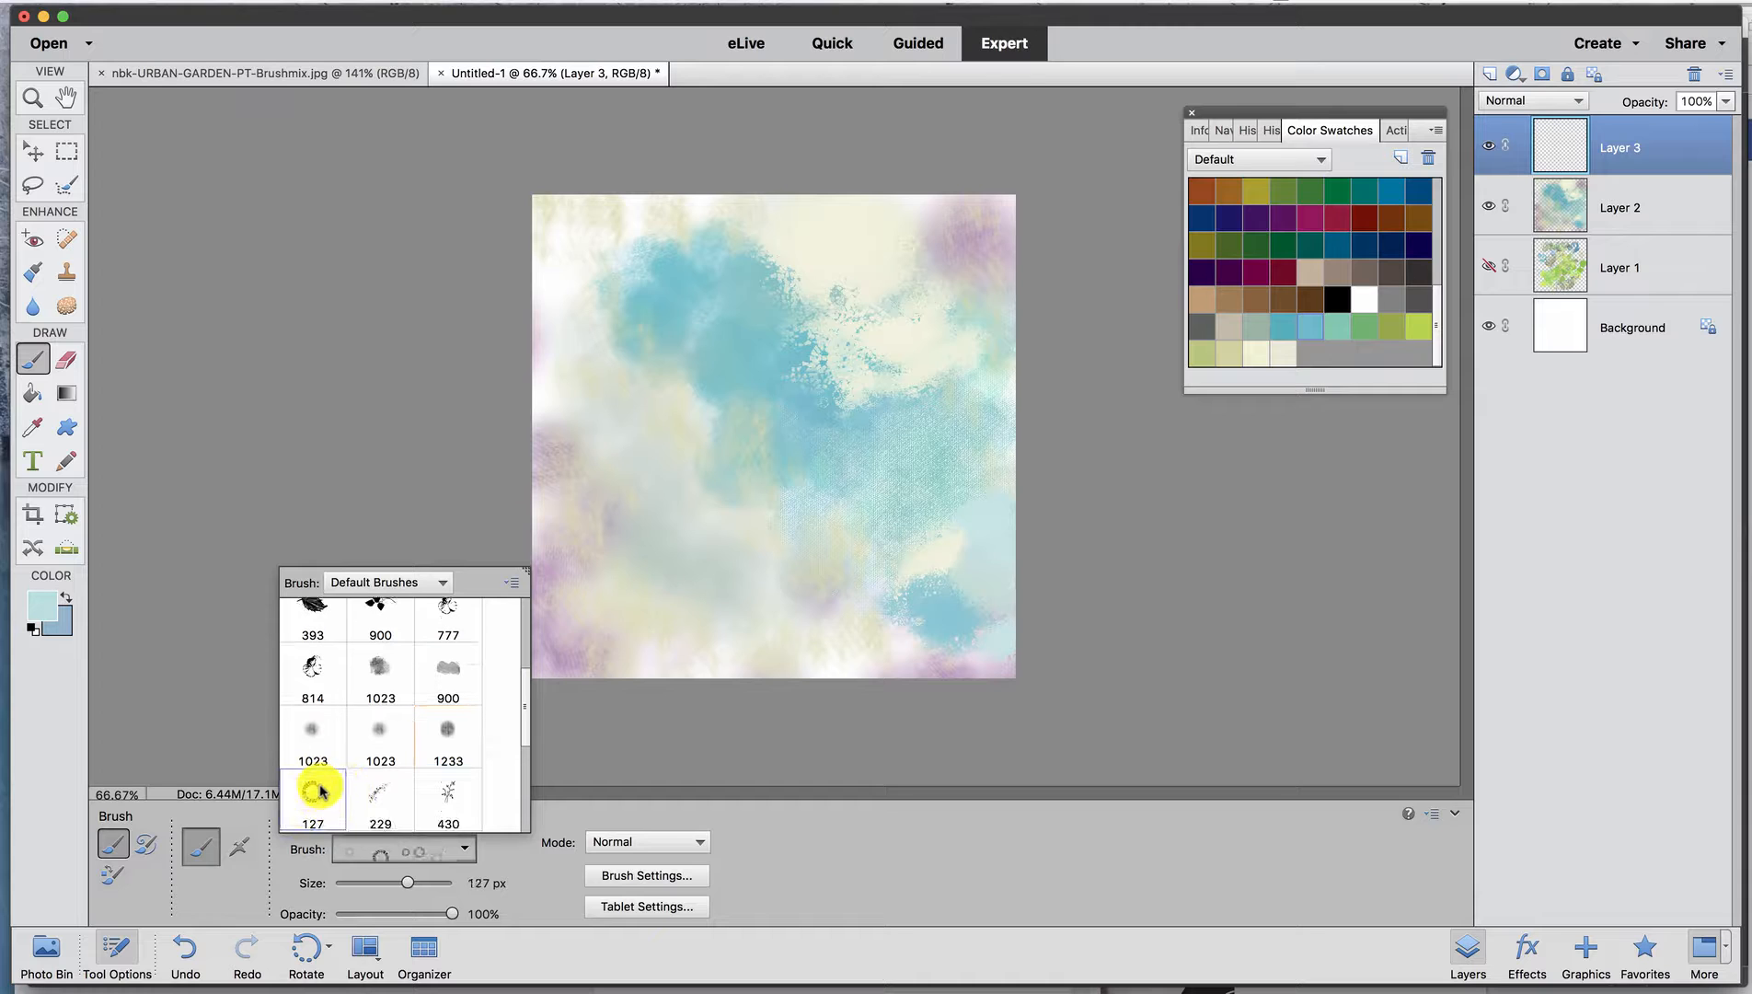
left_click(1233, 273)
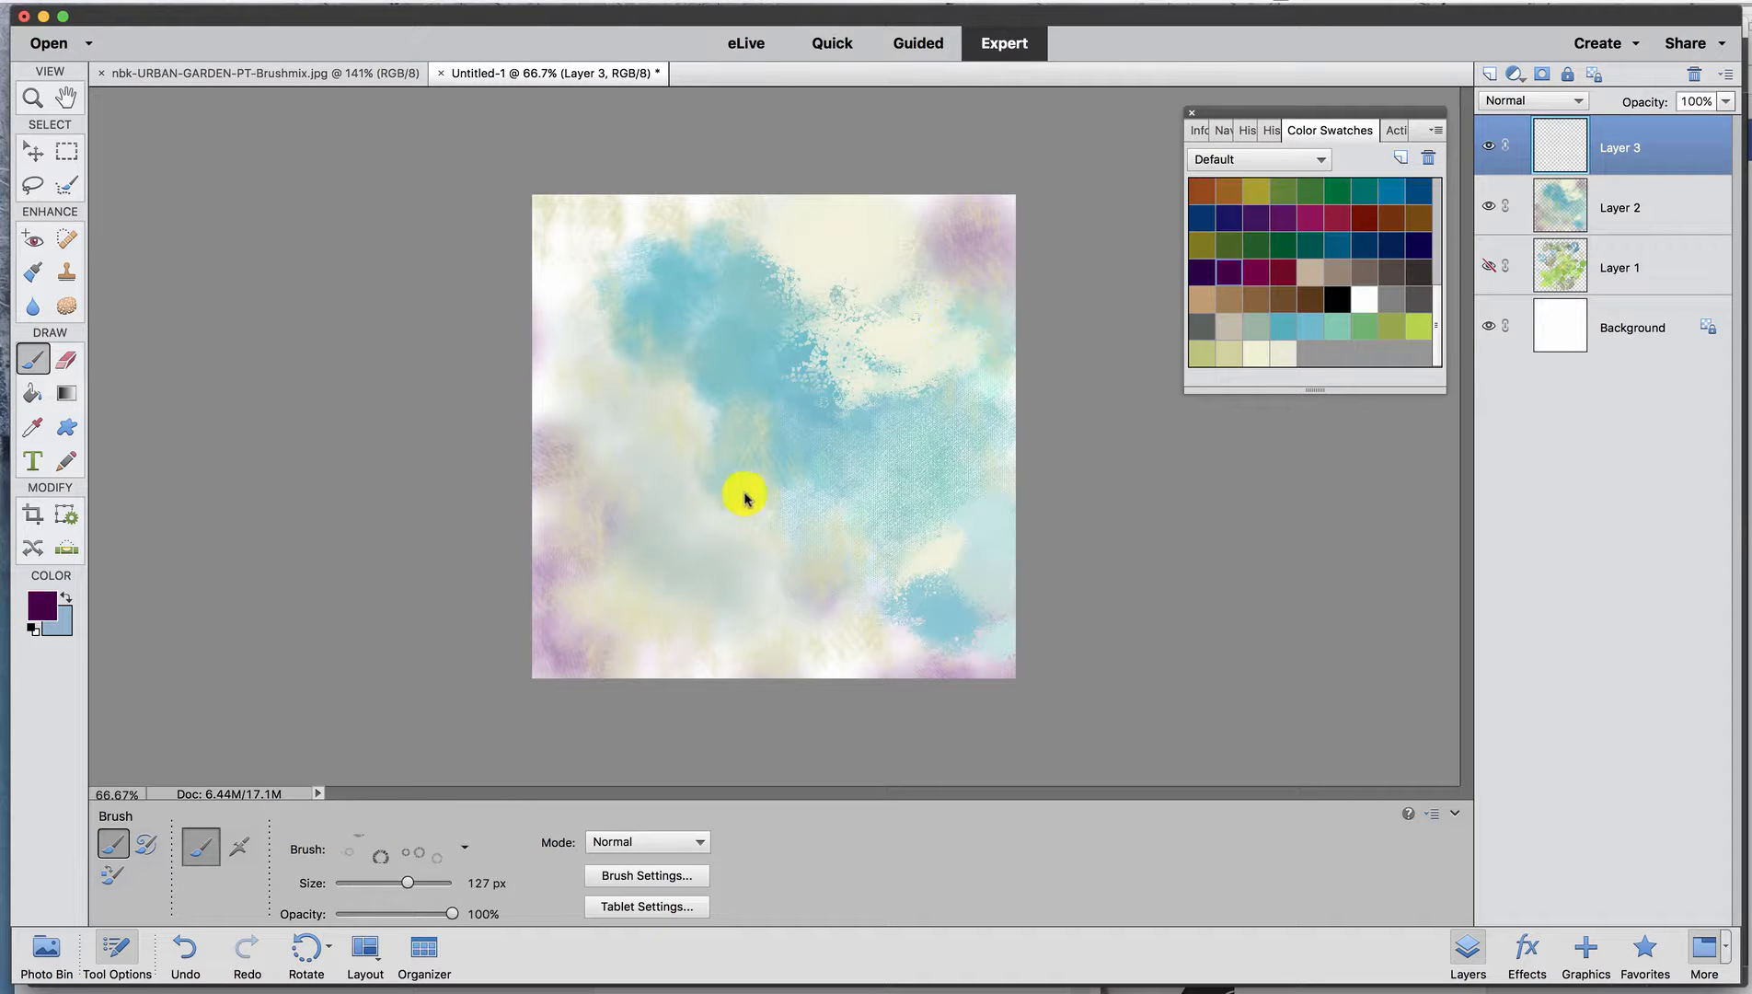
left_click_drag(745, 498, 840, 385)
left_click_drag(813, 305, 731, 377)
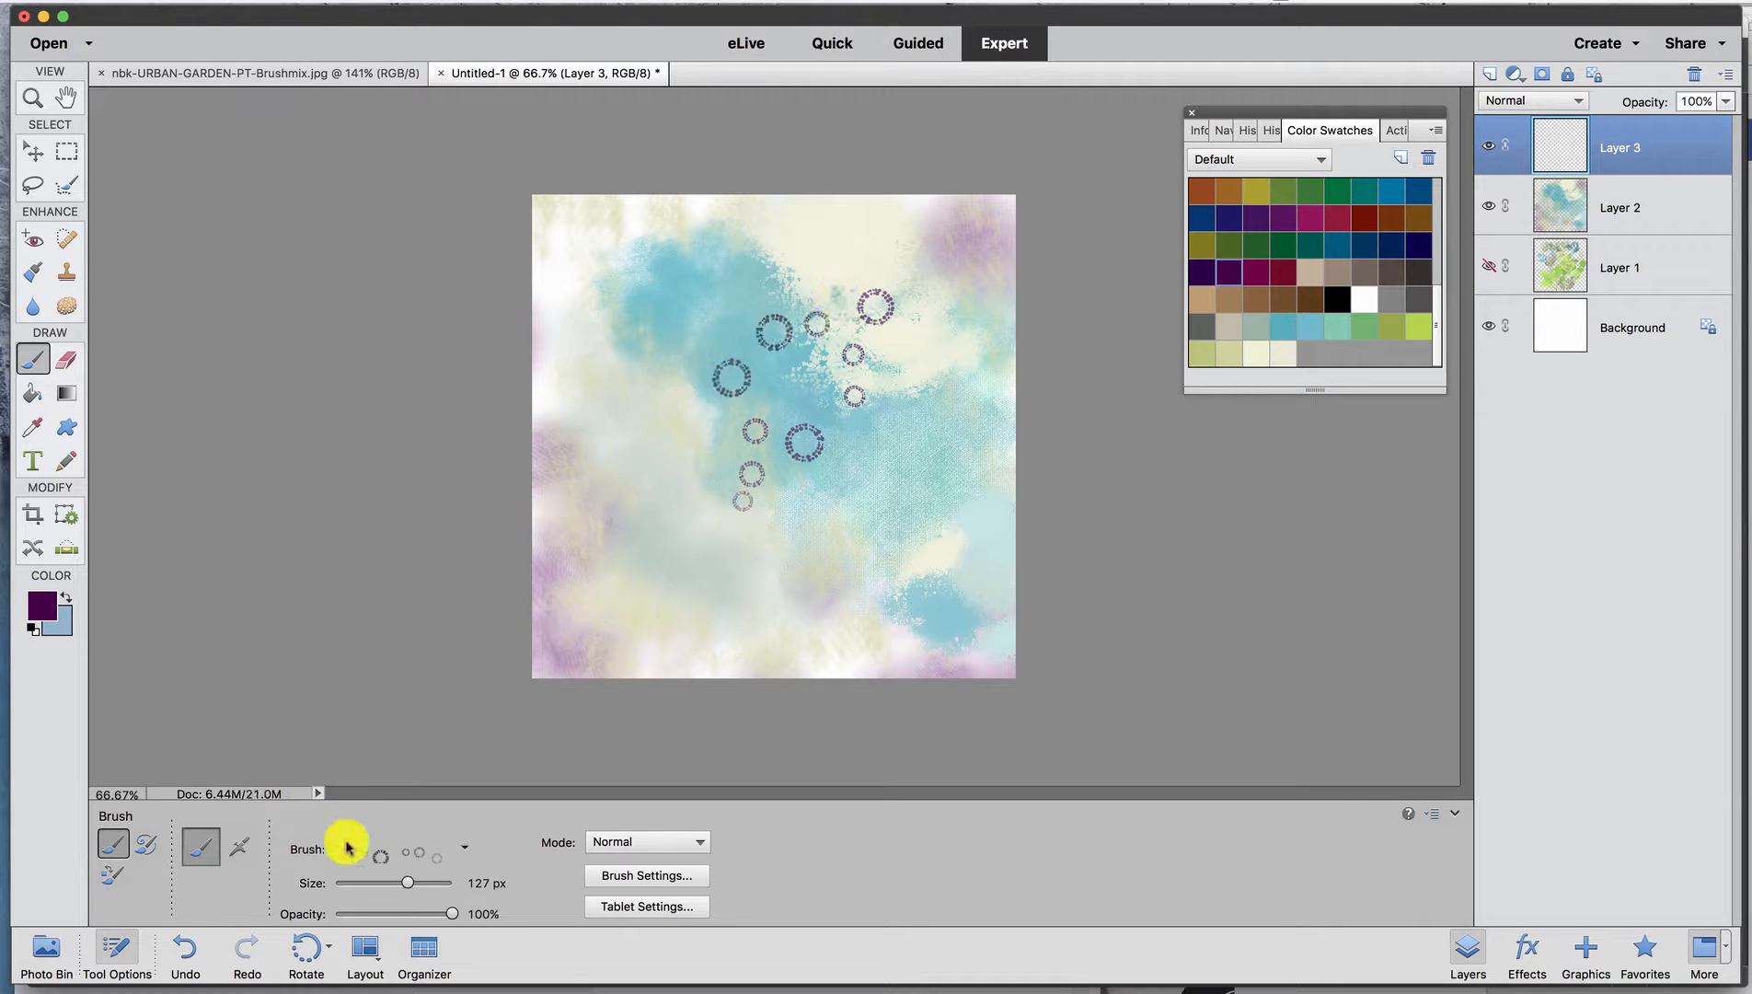
Scatter dark purple speckles in a band across the lower-right part of the canvas with the 229 px sprig brush.
left_click(465, 848)
left_click(380, 793)
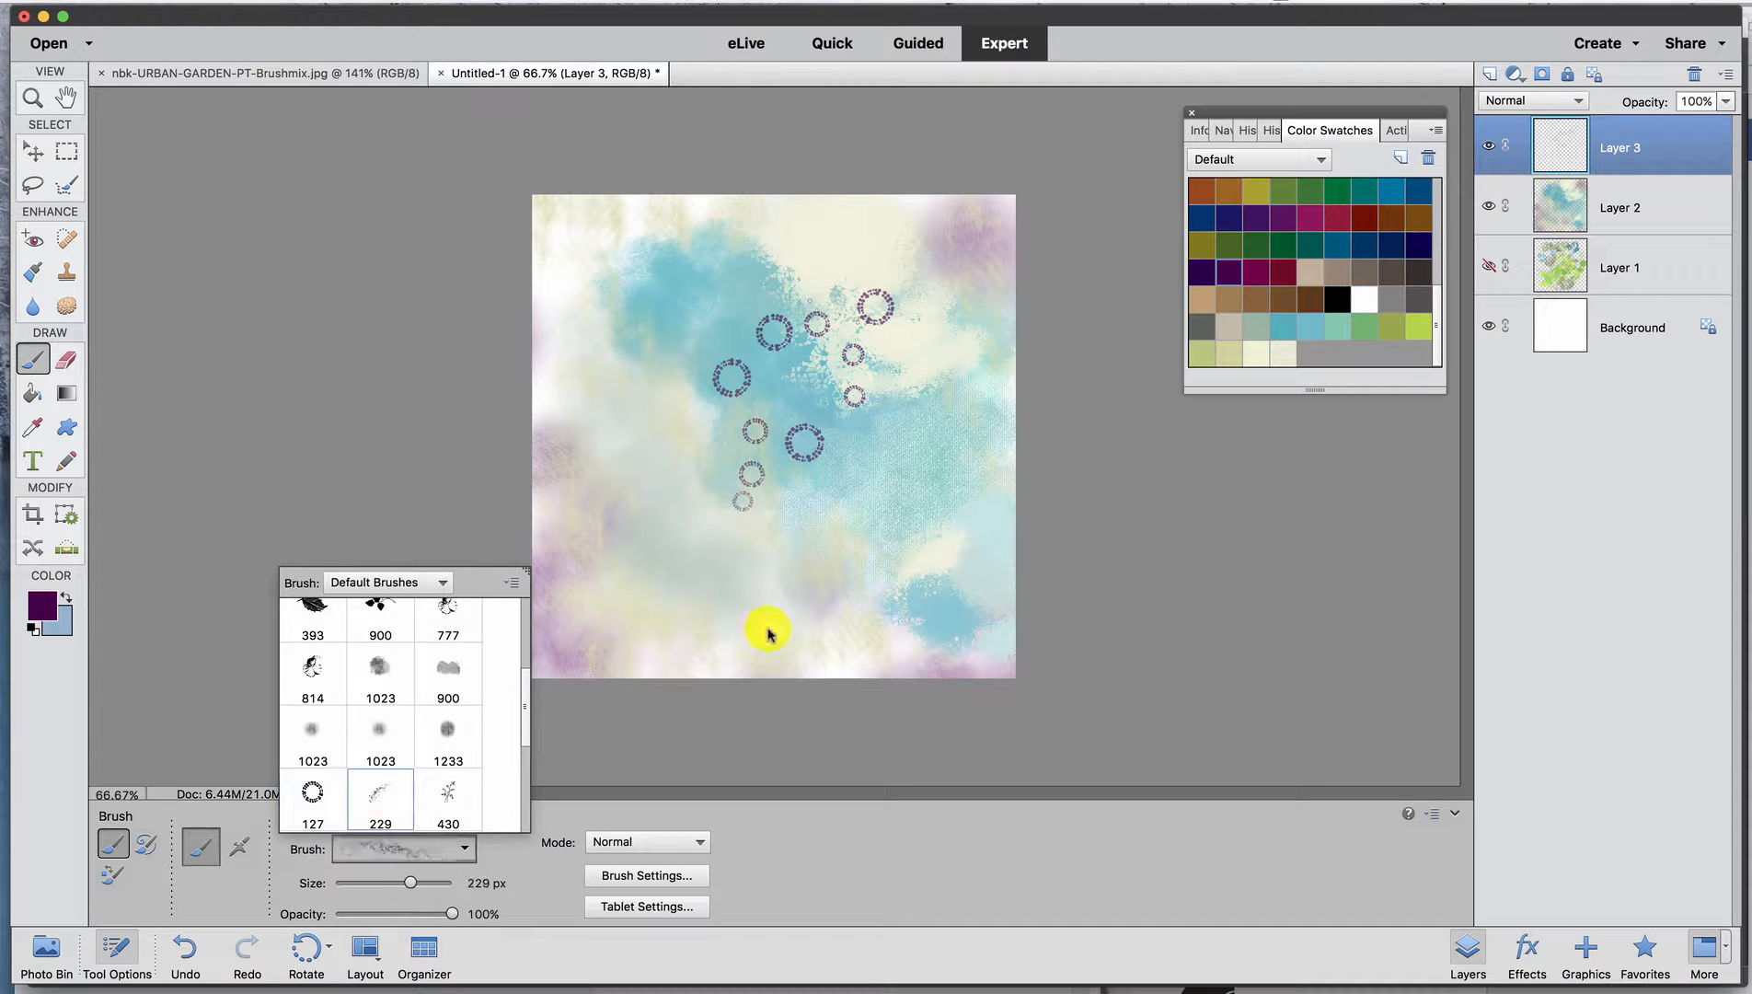
left_click(845, 587)
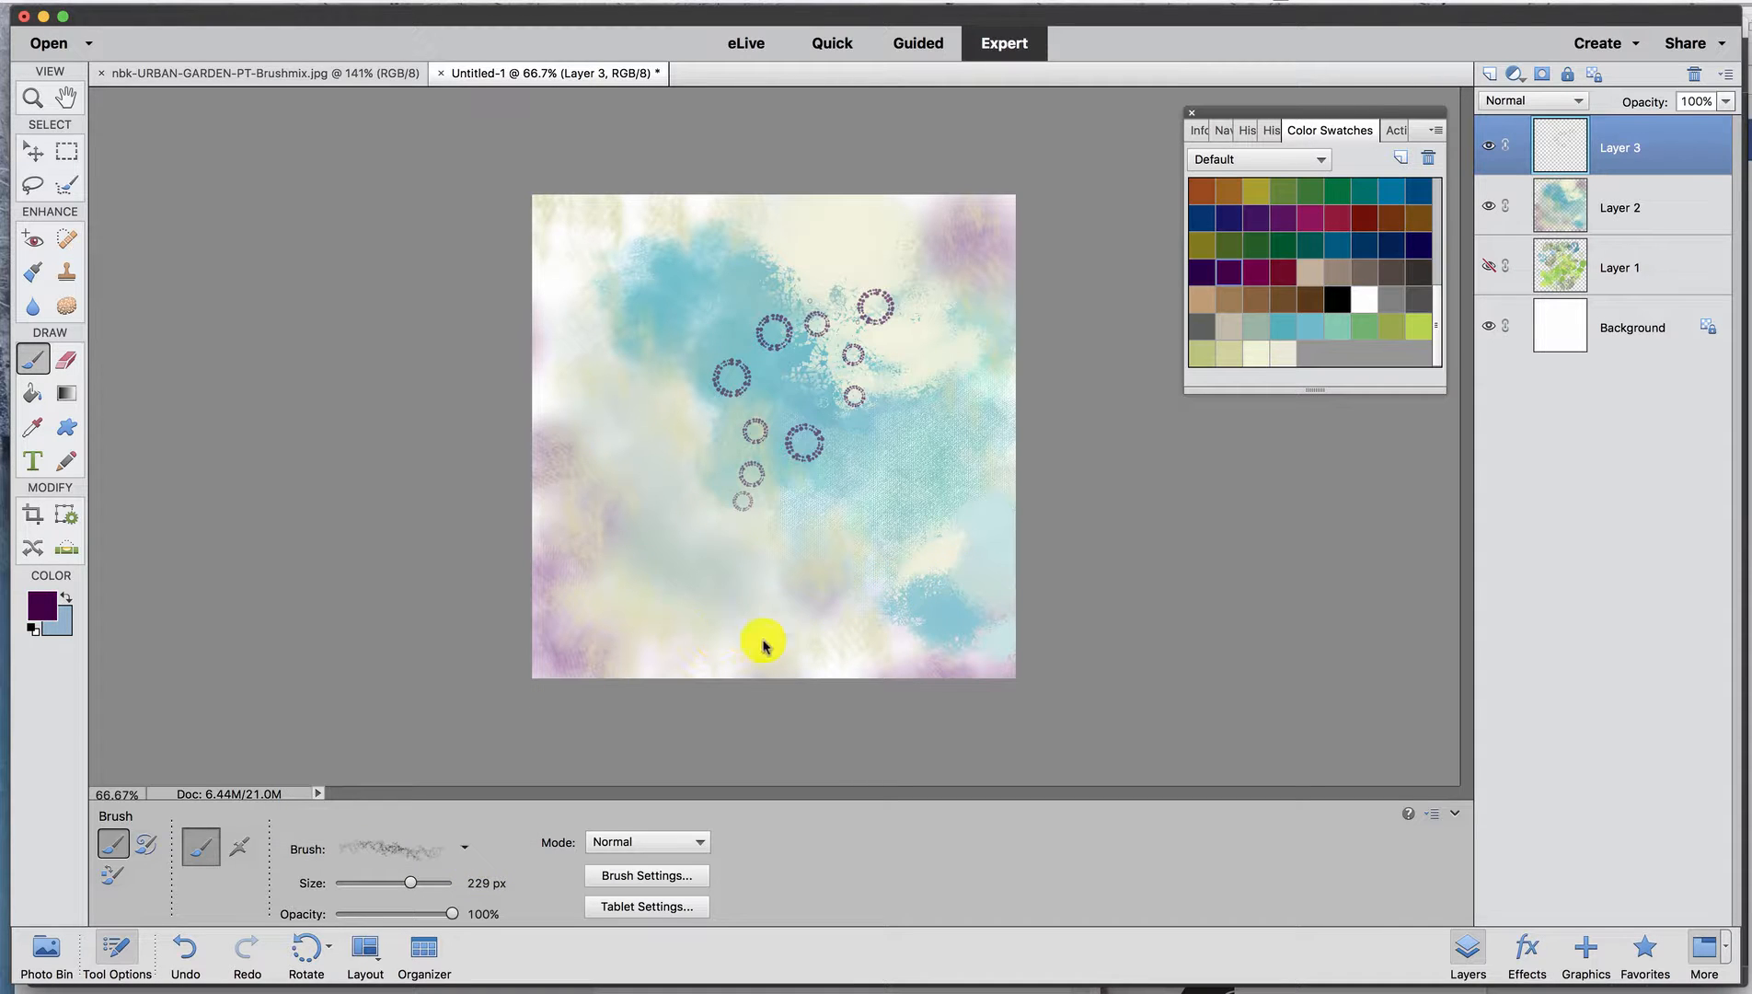
mouse_move(879, 586)
left_mouse_down()
mouse_move(770, 619)
mouse_move(972, 544)
mouse_move(935, 527)
mouse_move(999, 644)
left_mouse_up()
Paint dark grey twig texture from the lower centre up along the canvas's left side with the 430 px branch brush.
left_click(465, 848)
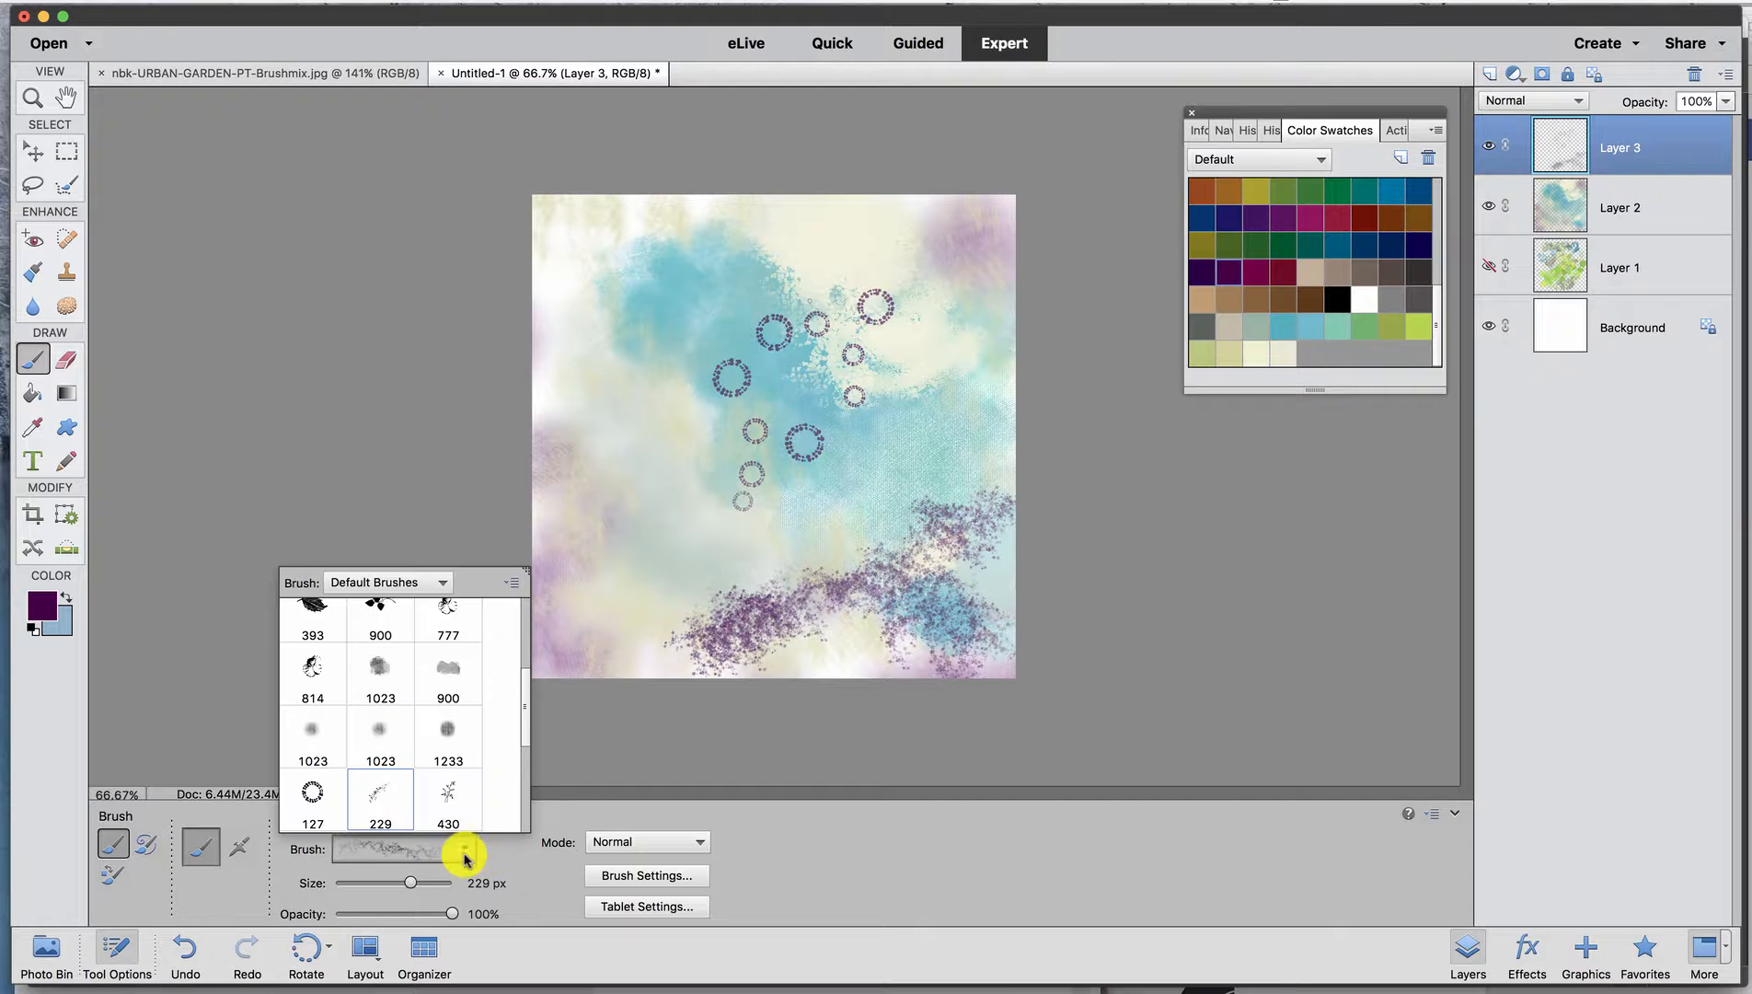
left_click(456, 789)
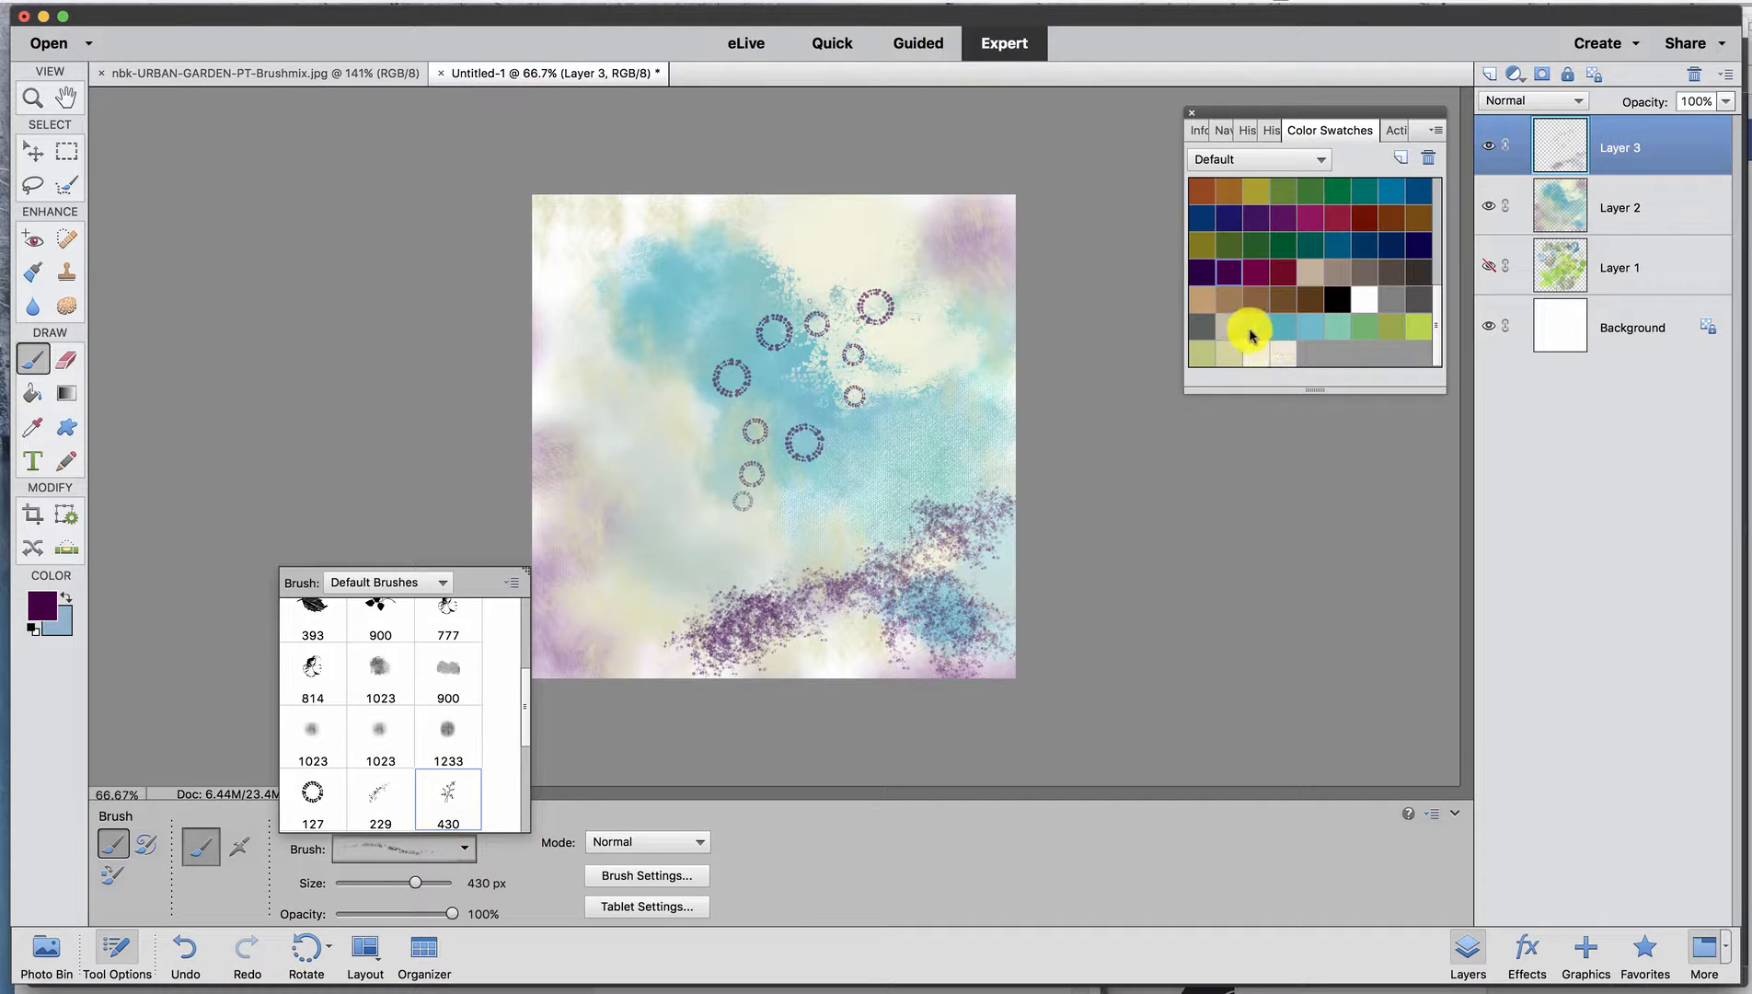
left_click(1205, 327)
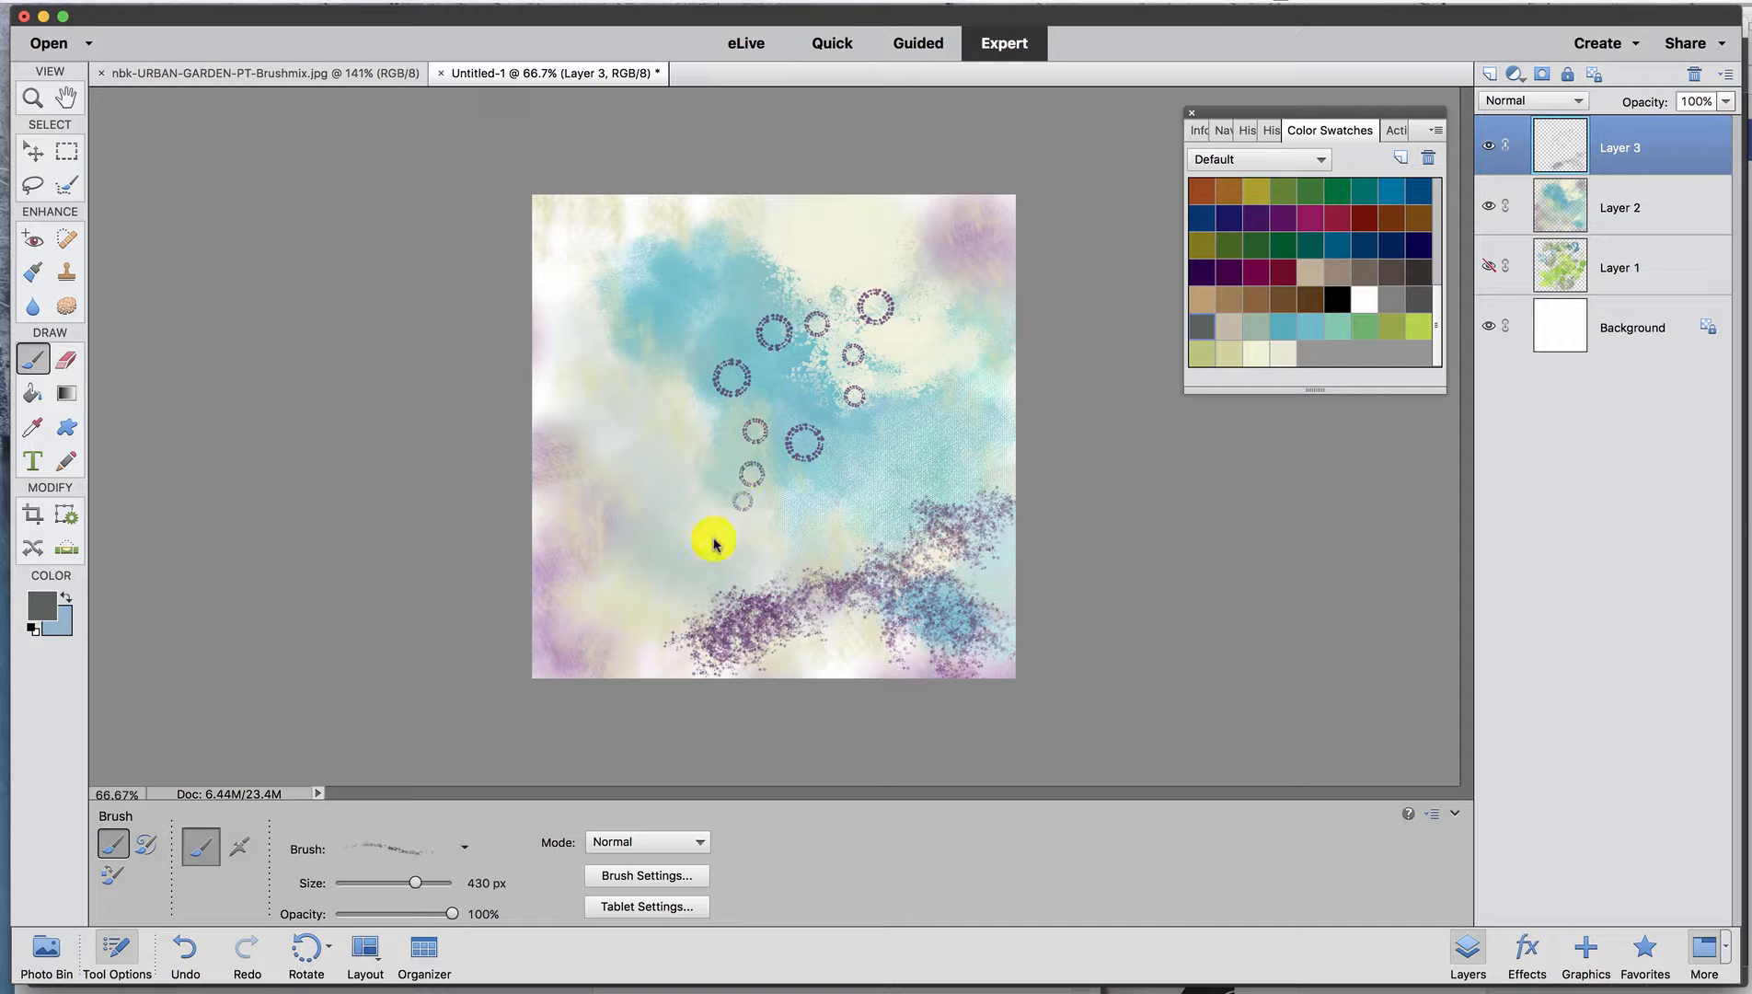
mouse_move(753, 544)
left_mouse_down()
mouse_move(646, 571)
mouse_move(624, 513)
mouse_move(630, 407)
mouse_move(648, 386)
mouse_move(614, 312)
left_mouse_up()
Build up dark blue netting over the right half and centre of the canvas with the 505 px mesh brush.
left_click(463, 846)
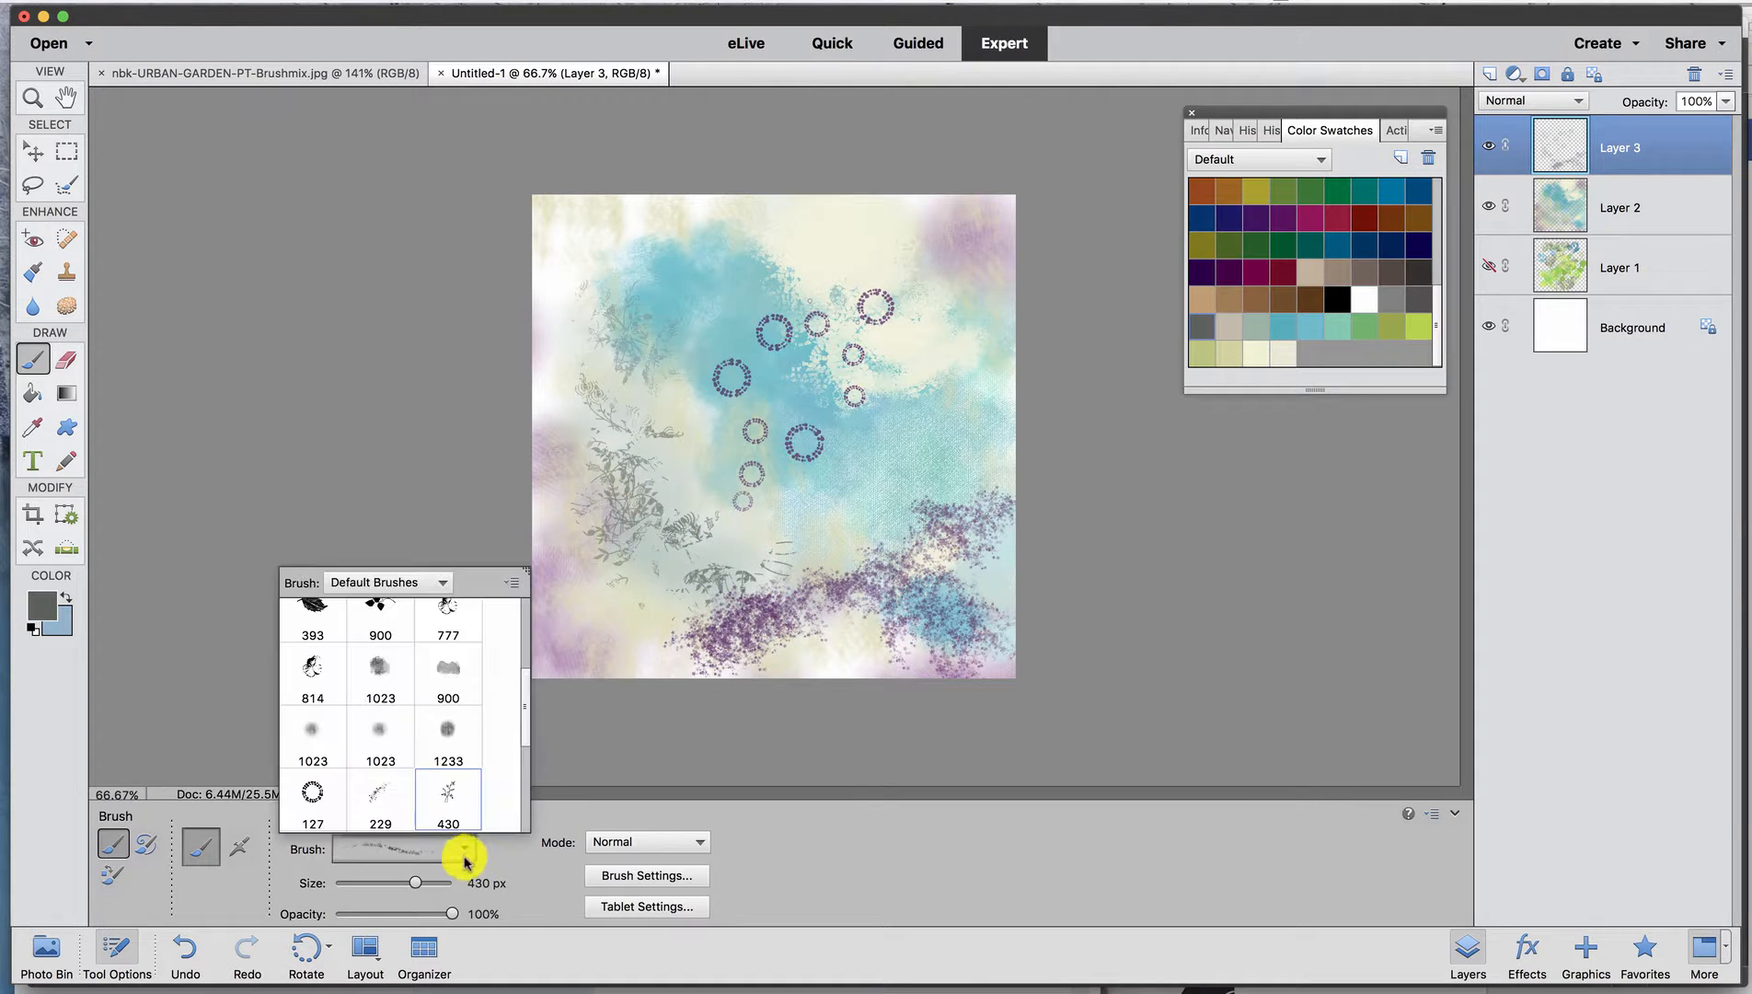
scroll(529, 736, "down", 5)
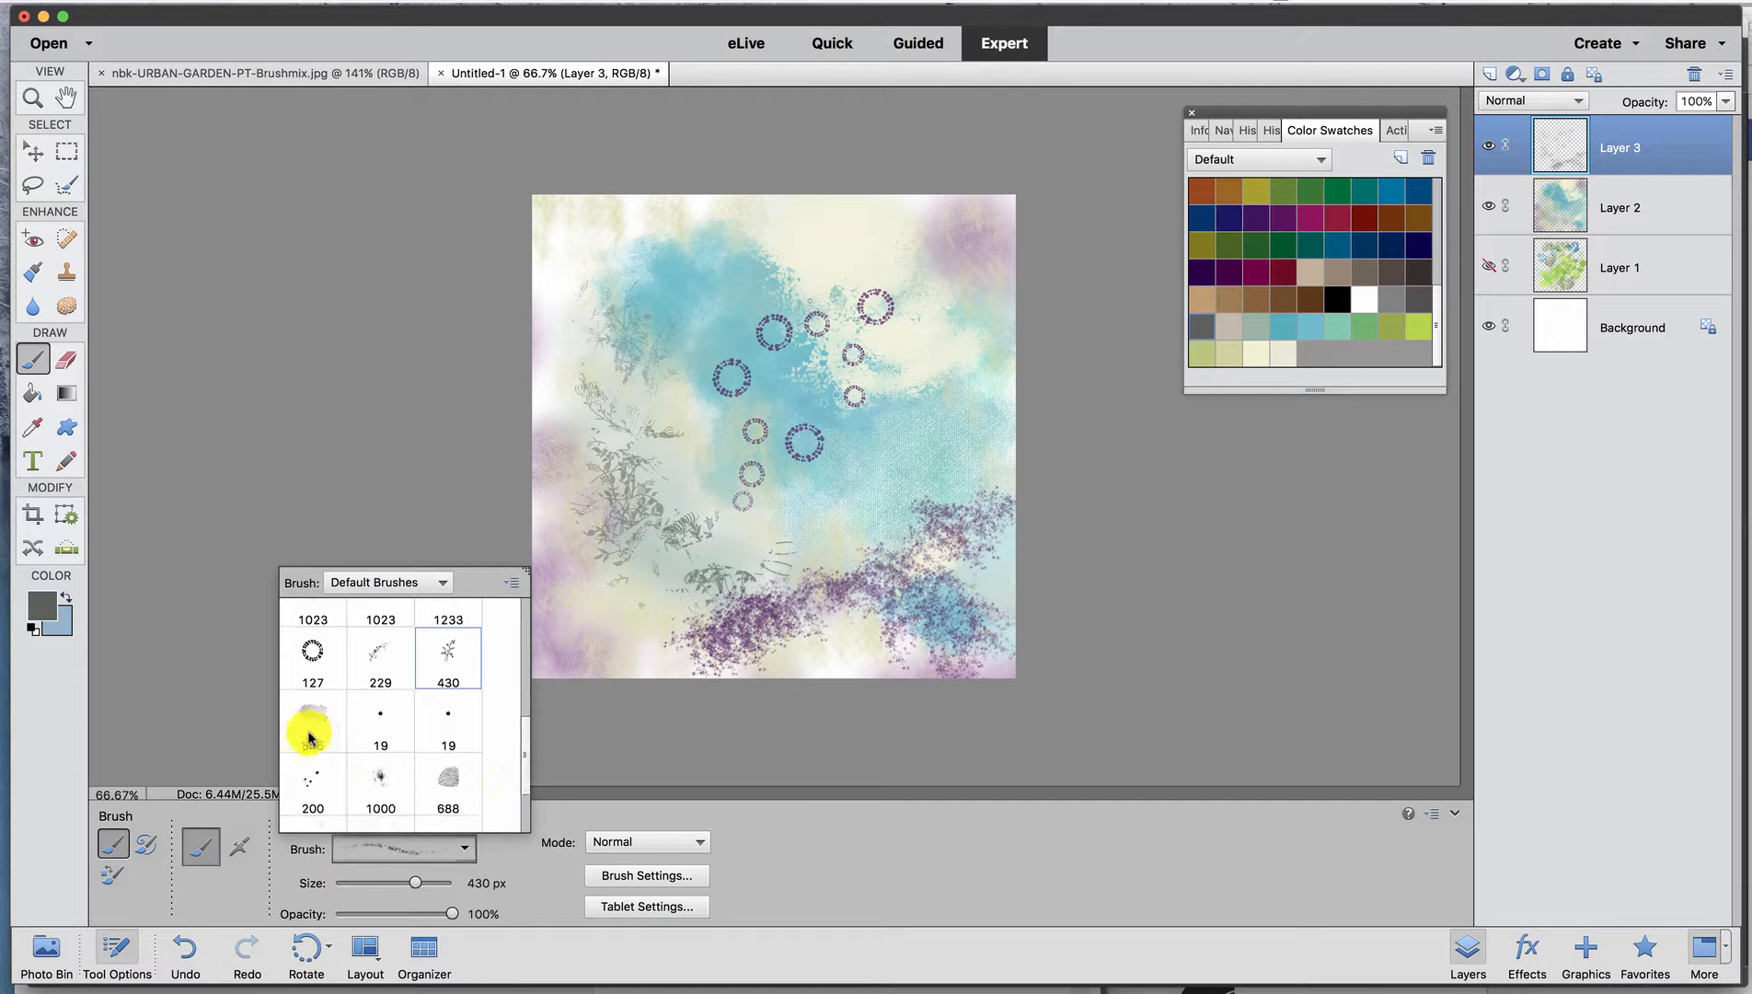
left_click(313, 720)
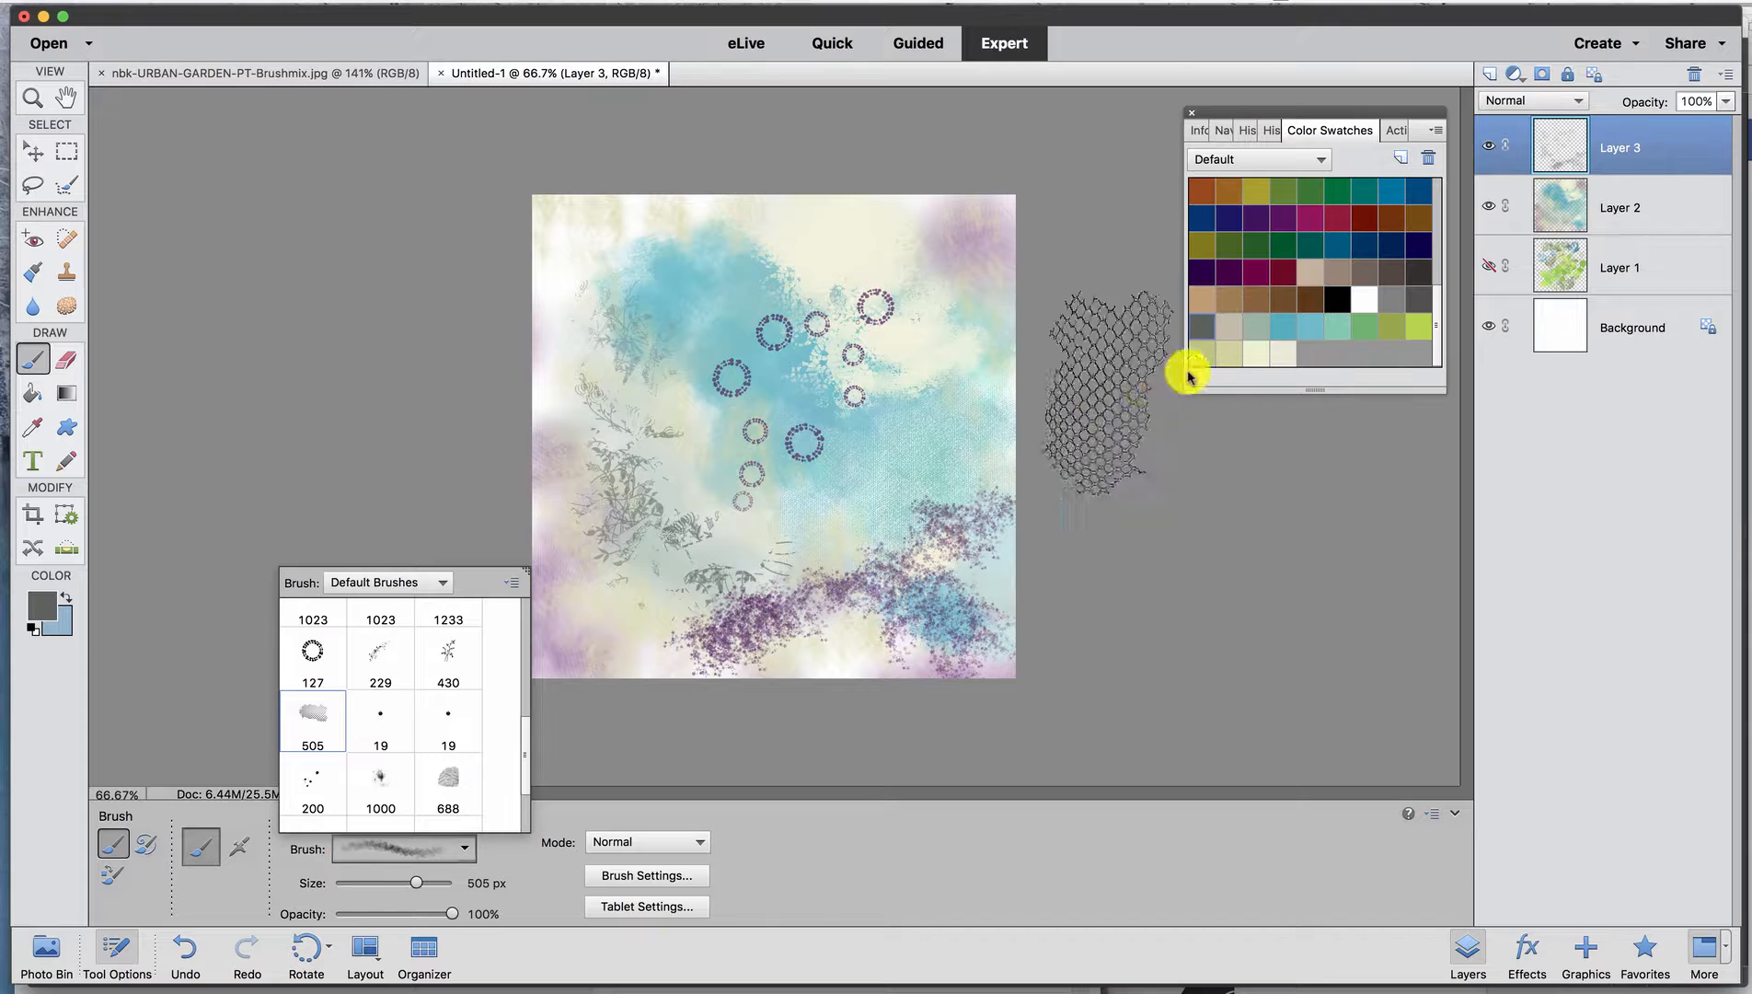
left_click(1228, 217)
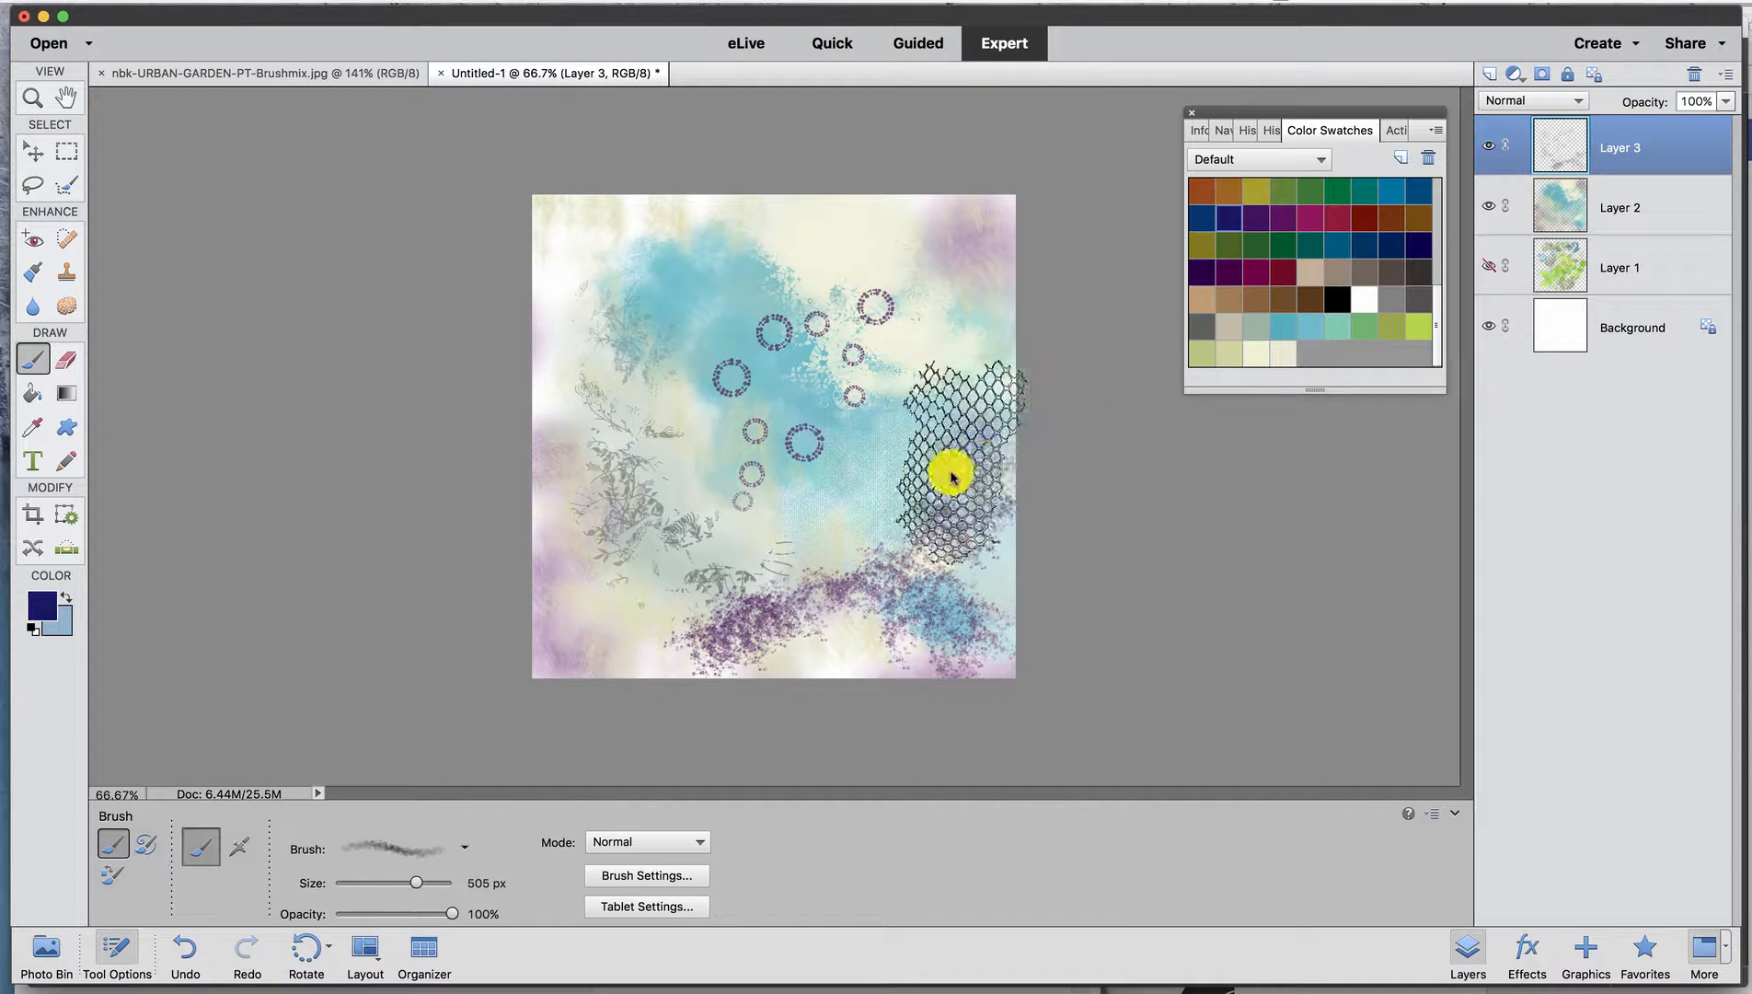
left_click_drag(952, 473, 992, 476)
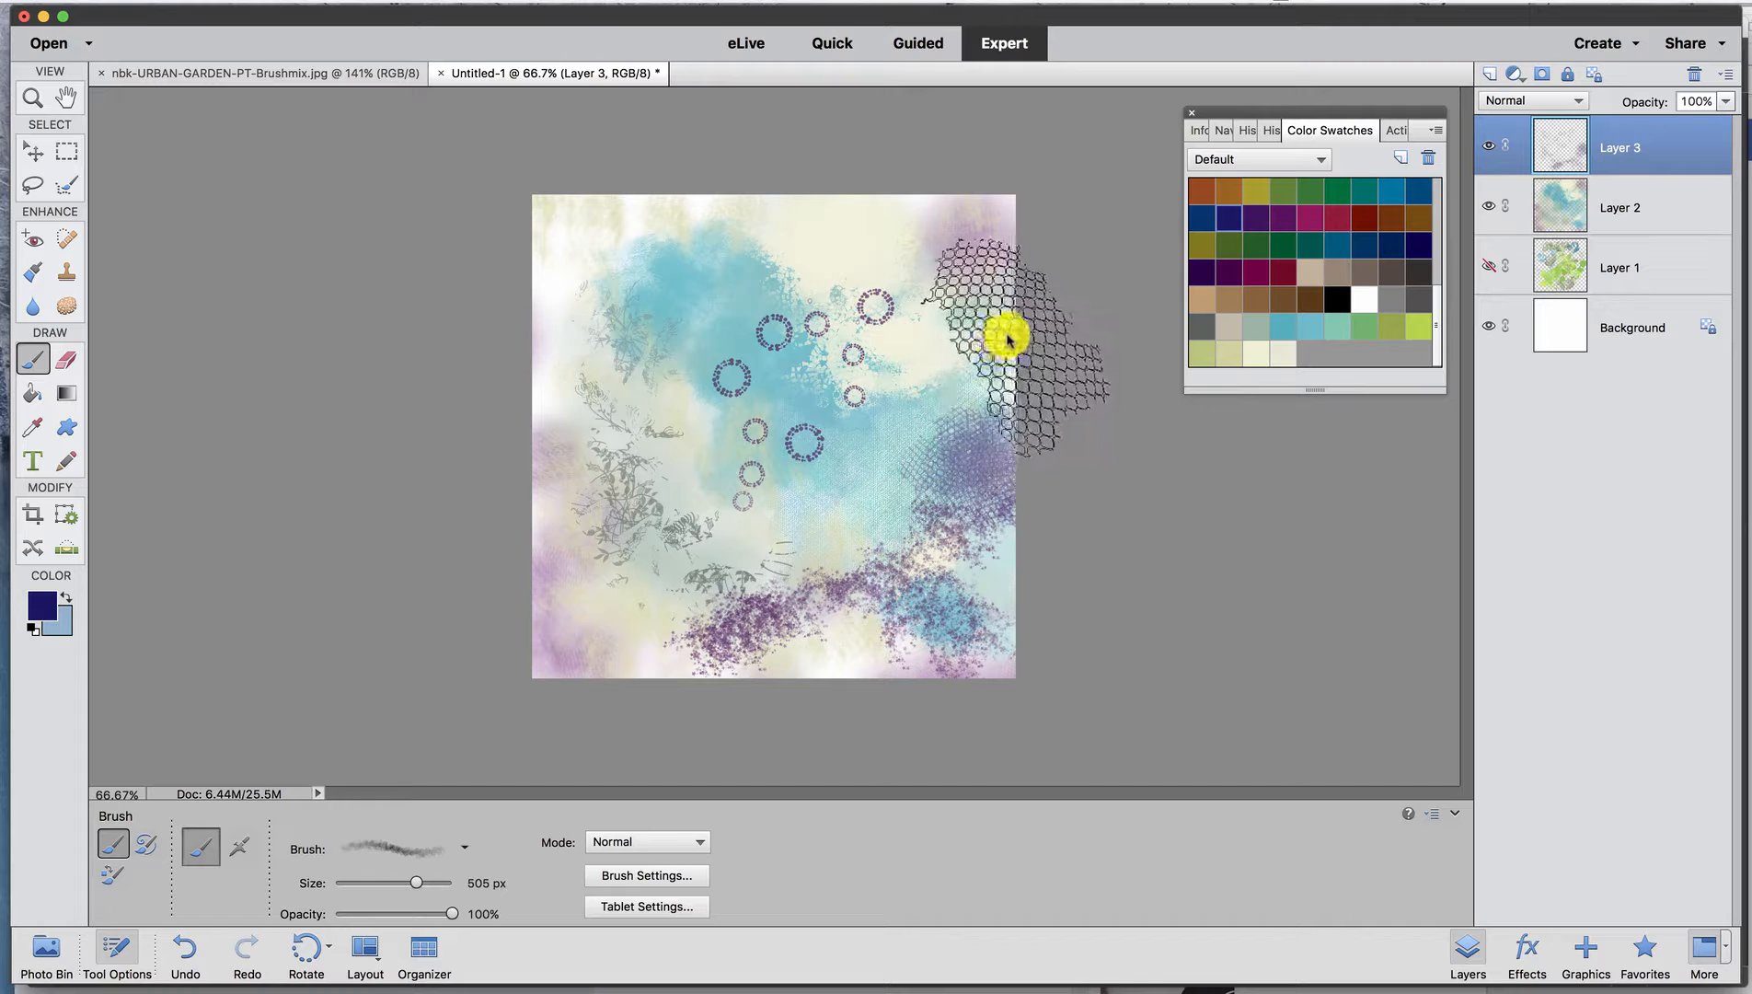
mouse_move(891, 410)
left_mouse_down()
mouse_move(864, 434)
mouse_move(904, 449)
mouse_move(858, 446)
mouse_move(855, 483)
mouse_move(890, 525)
left_mouse_up()
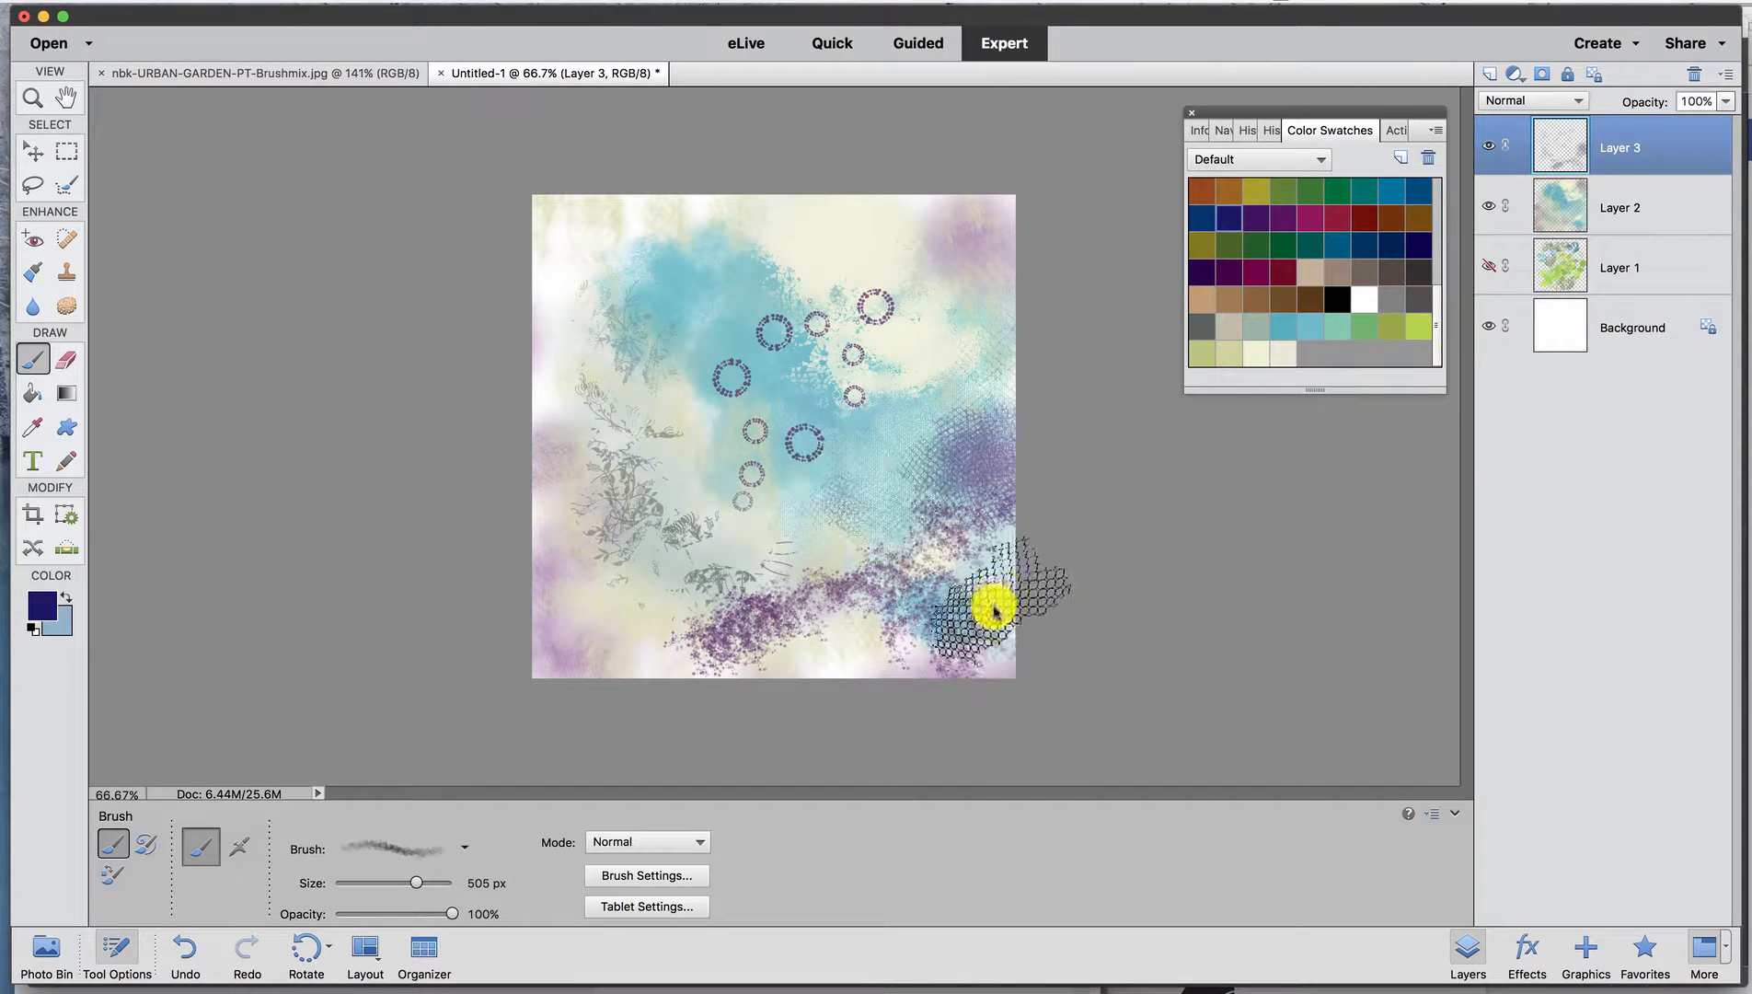
mouse_move(907, 430)
left_mouse_down()
mouse_move(927, 364)
mouse_move(1002, 371)
mouse_move(950, 408)
mouse_move(993, 407)
left_mouse_up()
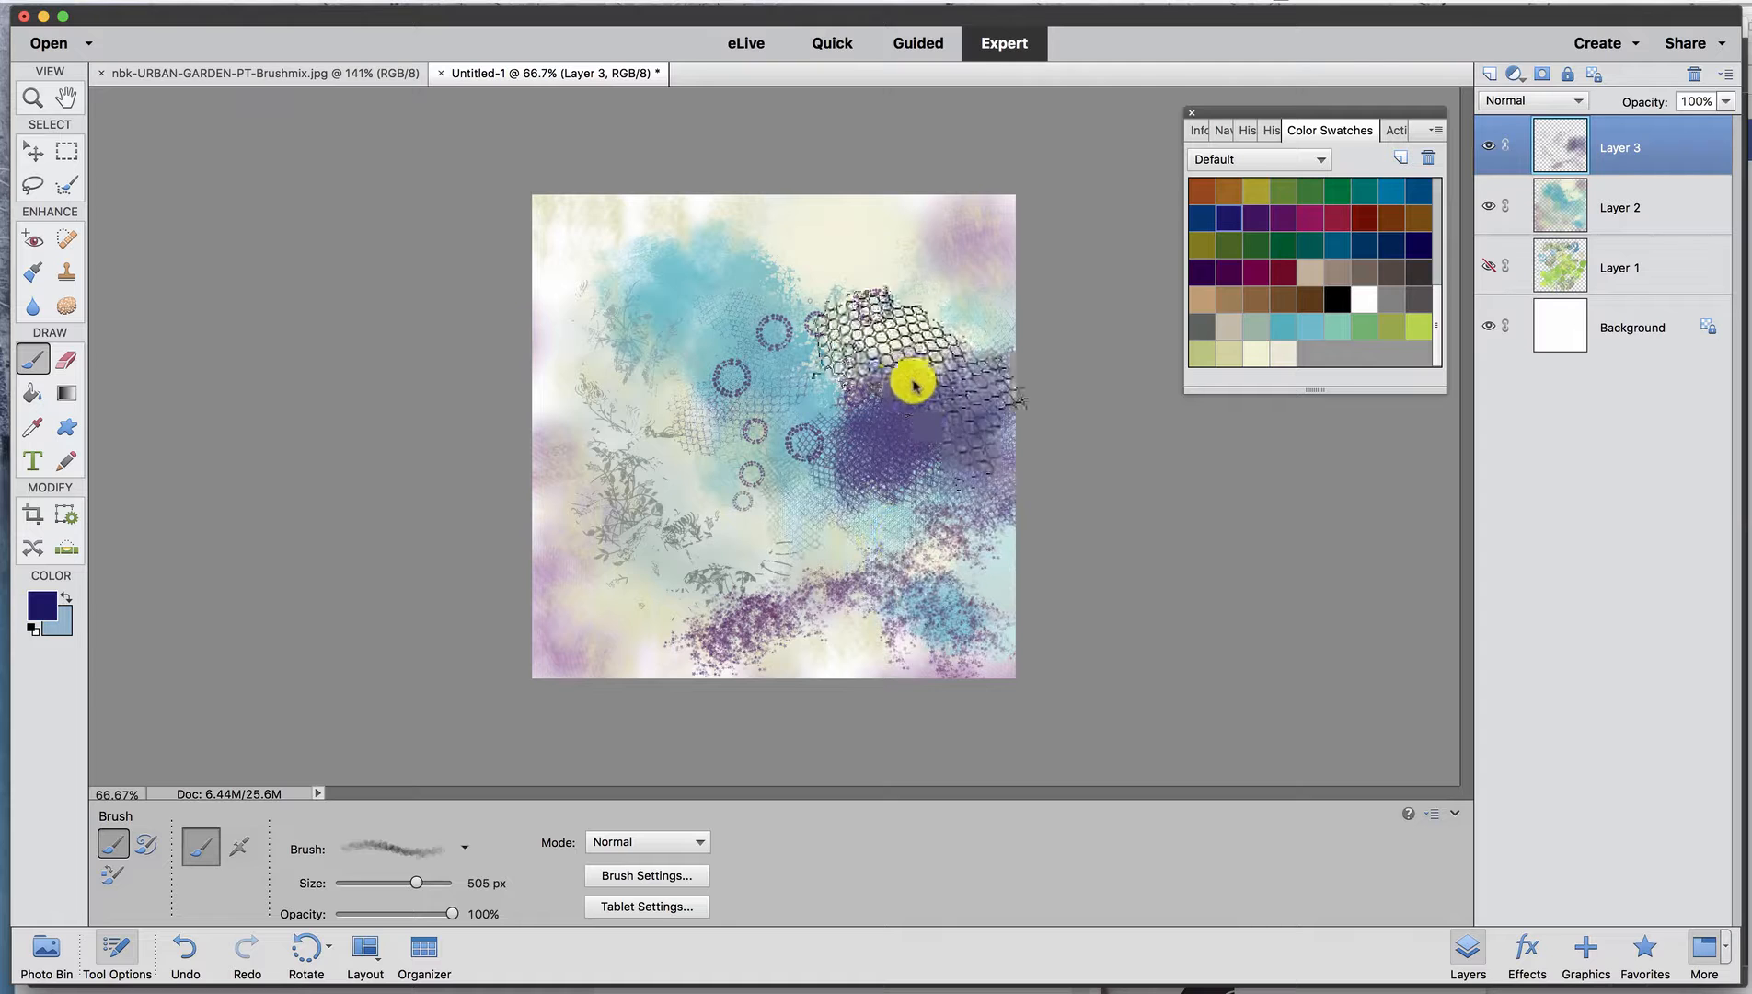
mouse_move(901, 419)
left_mouse_down()
mouse_move(972, 494)
mouse_move(896, 486)
mouse_move(990, 444)
mouse_move(869, 452)
mouse_move(831, 479)
mouse_move(932, 485)
mouse_move(930, 540)
mouse_move(1019, 513)
mouse_move(1075, 397)
mouse_move(1042, 242)
mouse_move(847, 330)
mouse_move(875, 443)
mouse_move(1015, 475)
mouse_move(1120, 572)
mouse_move(970, 537)
mouse_move(1021, 572)
left_mouse_up()
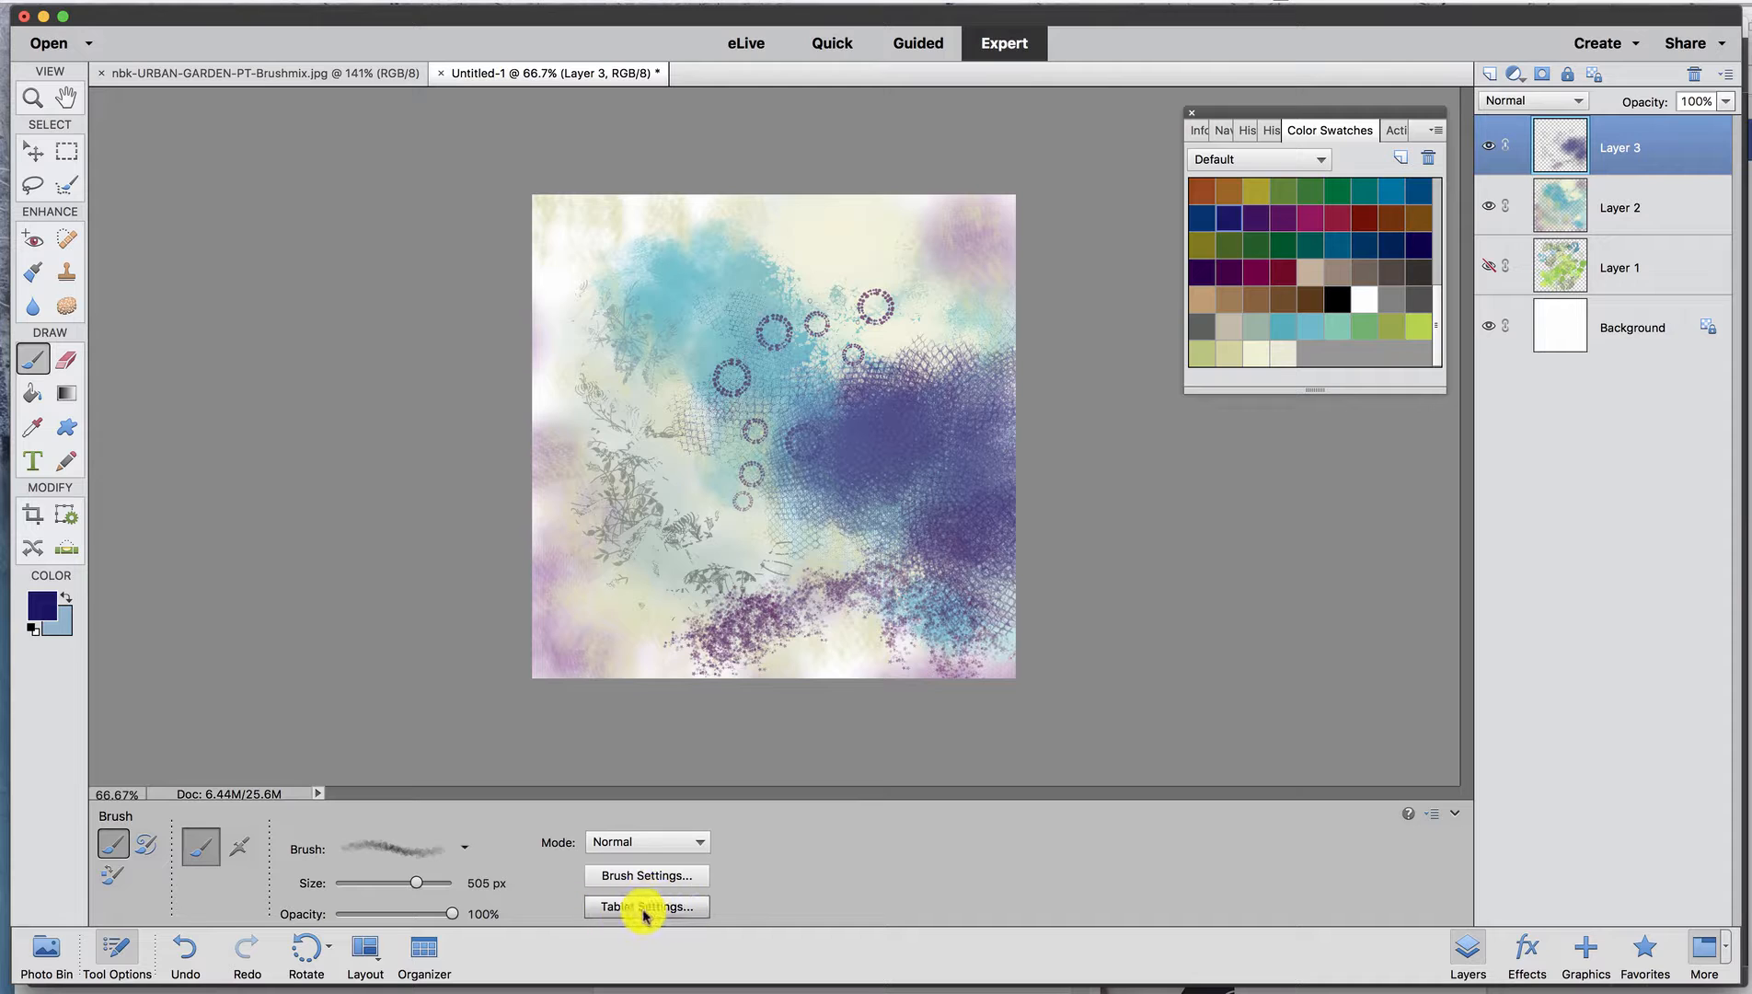
Hide Layer 3, add a new layer and scribble dark blue loops at the canvas centre with the first 19 px brush.
left_click(464, 846)
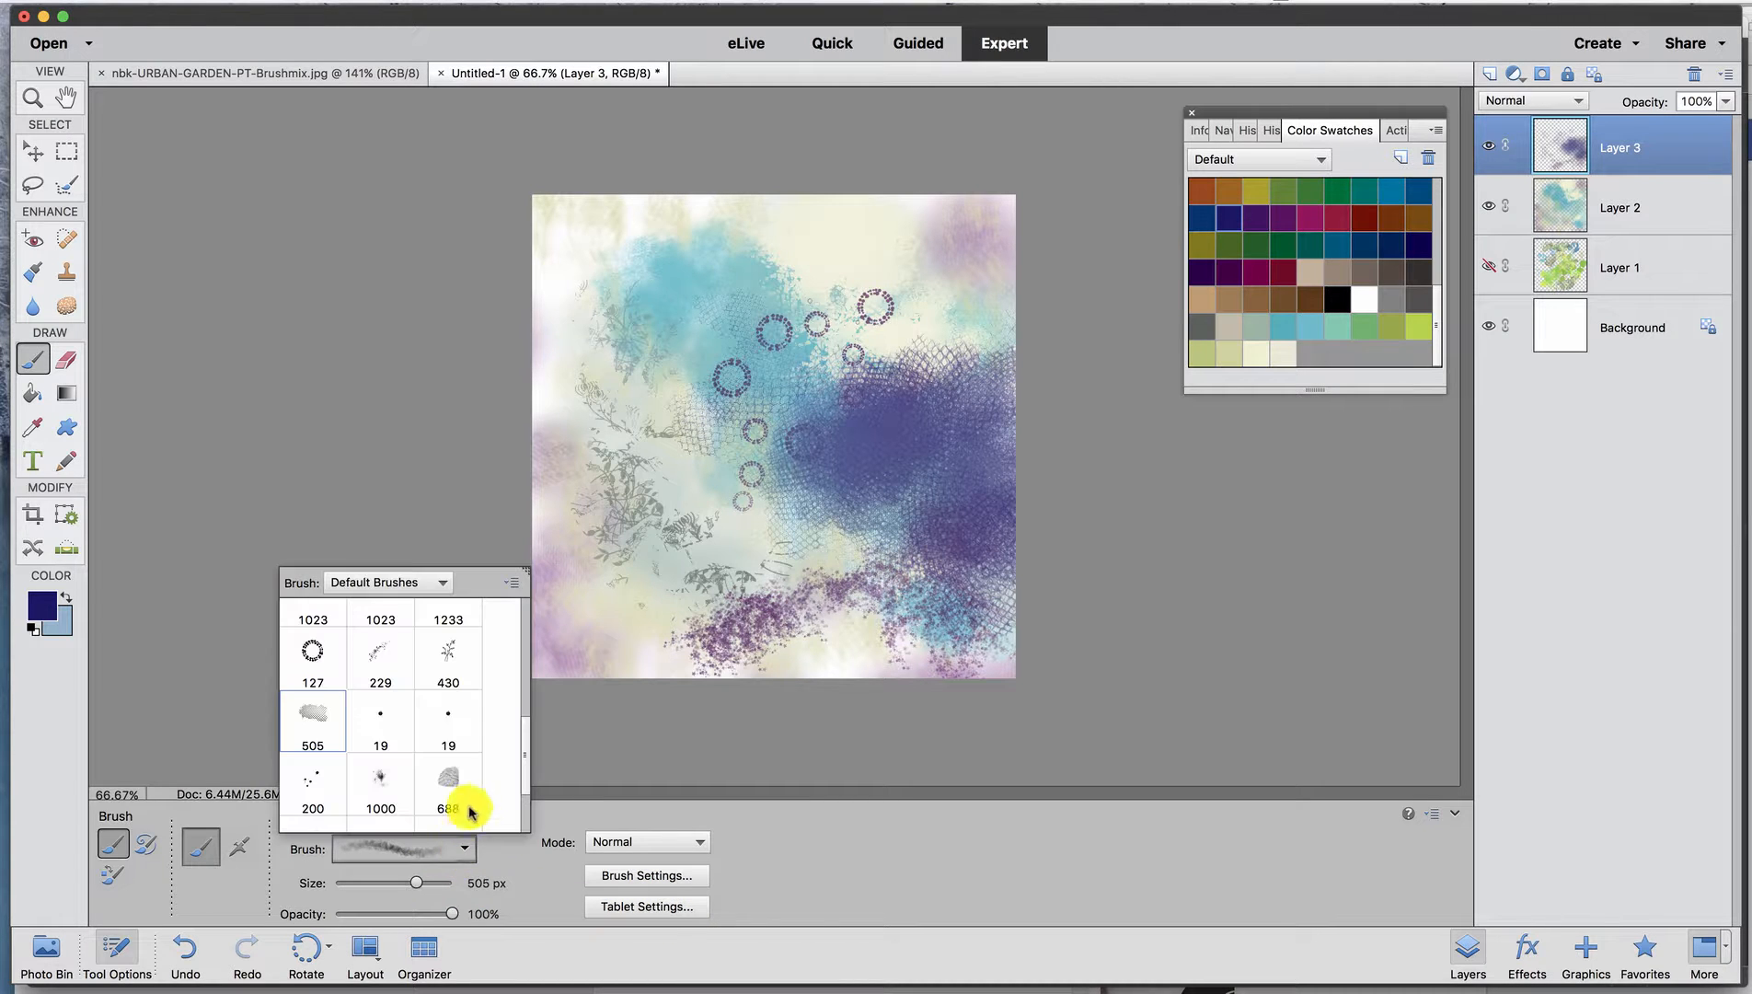
left_click(374, 727)
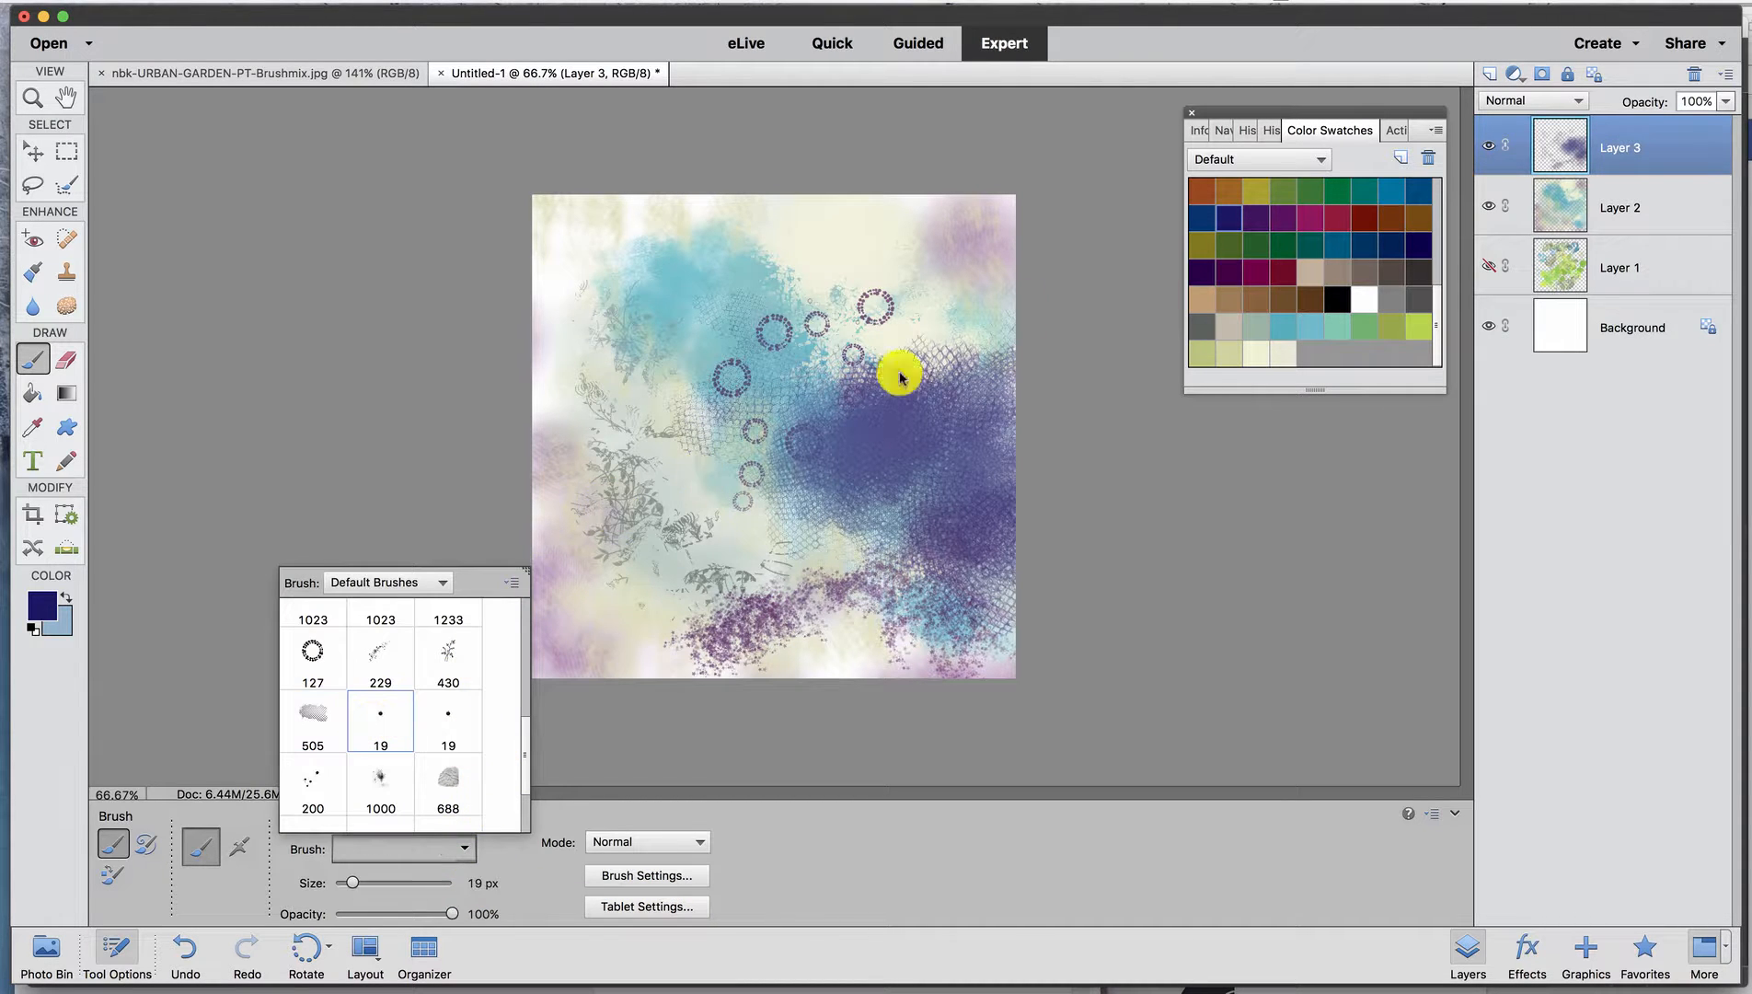
left_click(1489, 146)
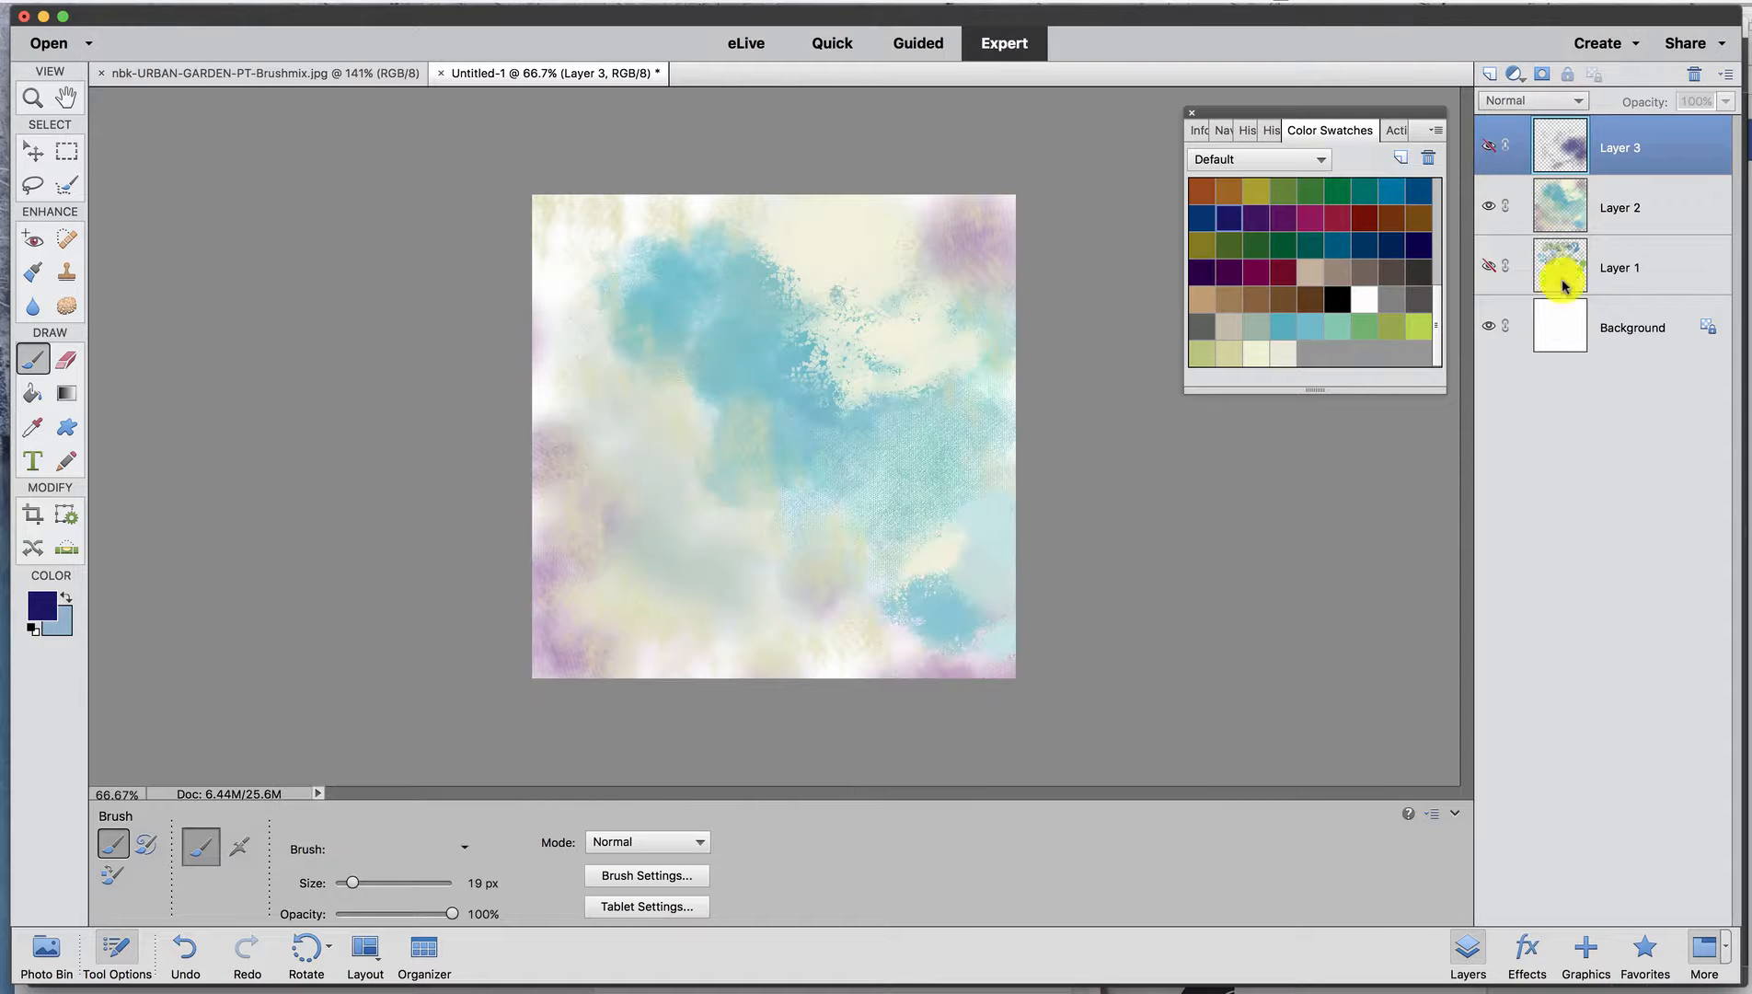
left_click(1489, 75)
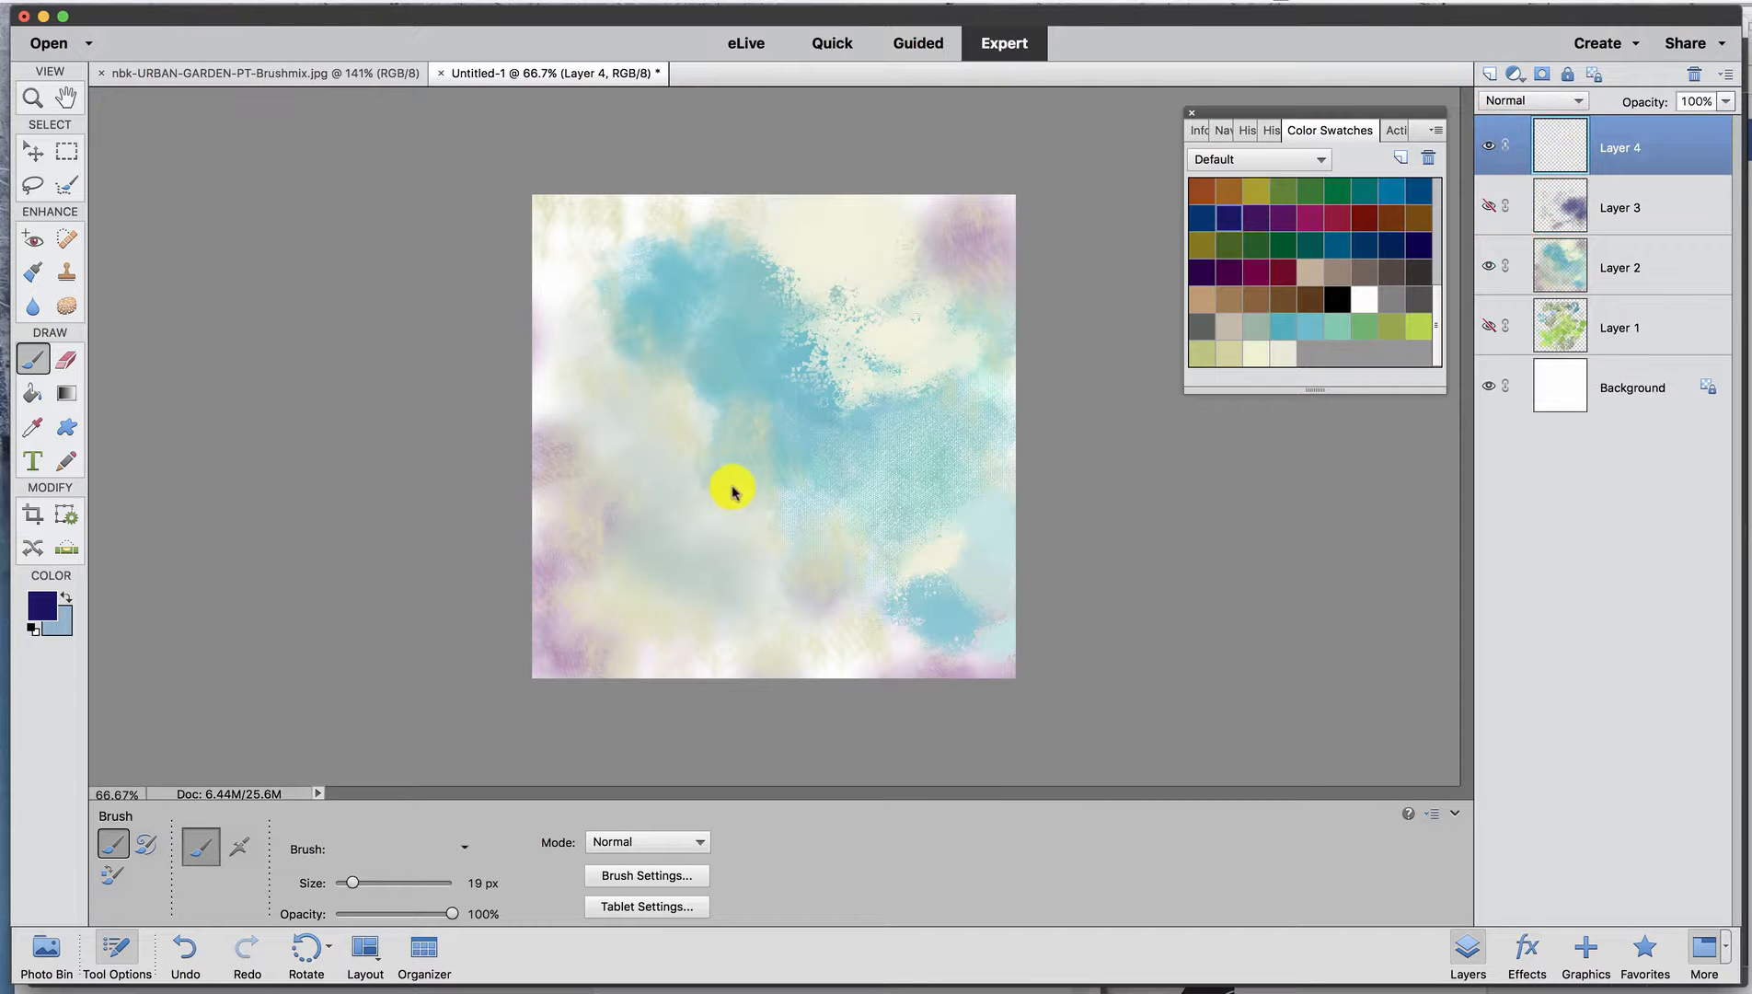
left_click_drag(753, 523, 793, 499)
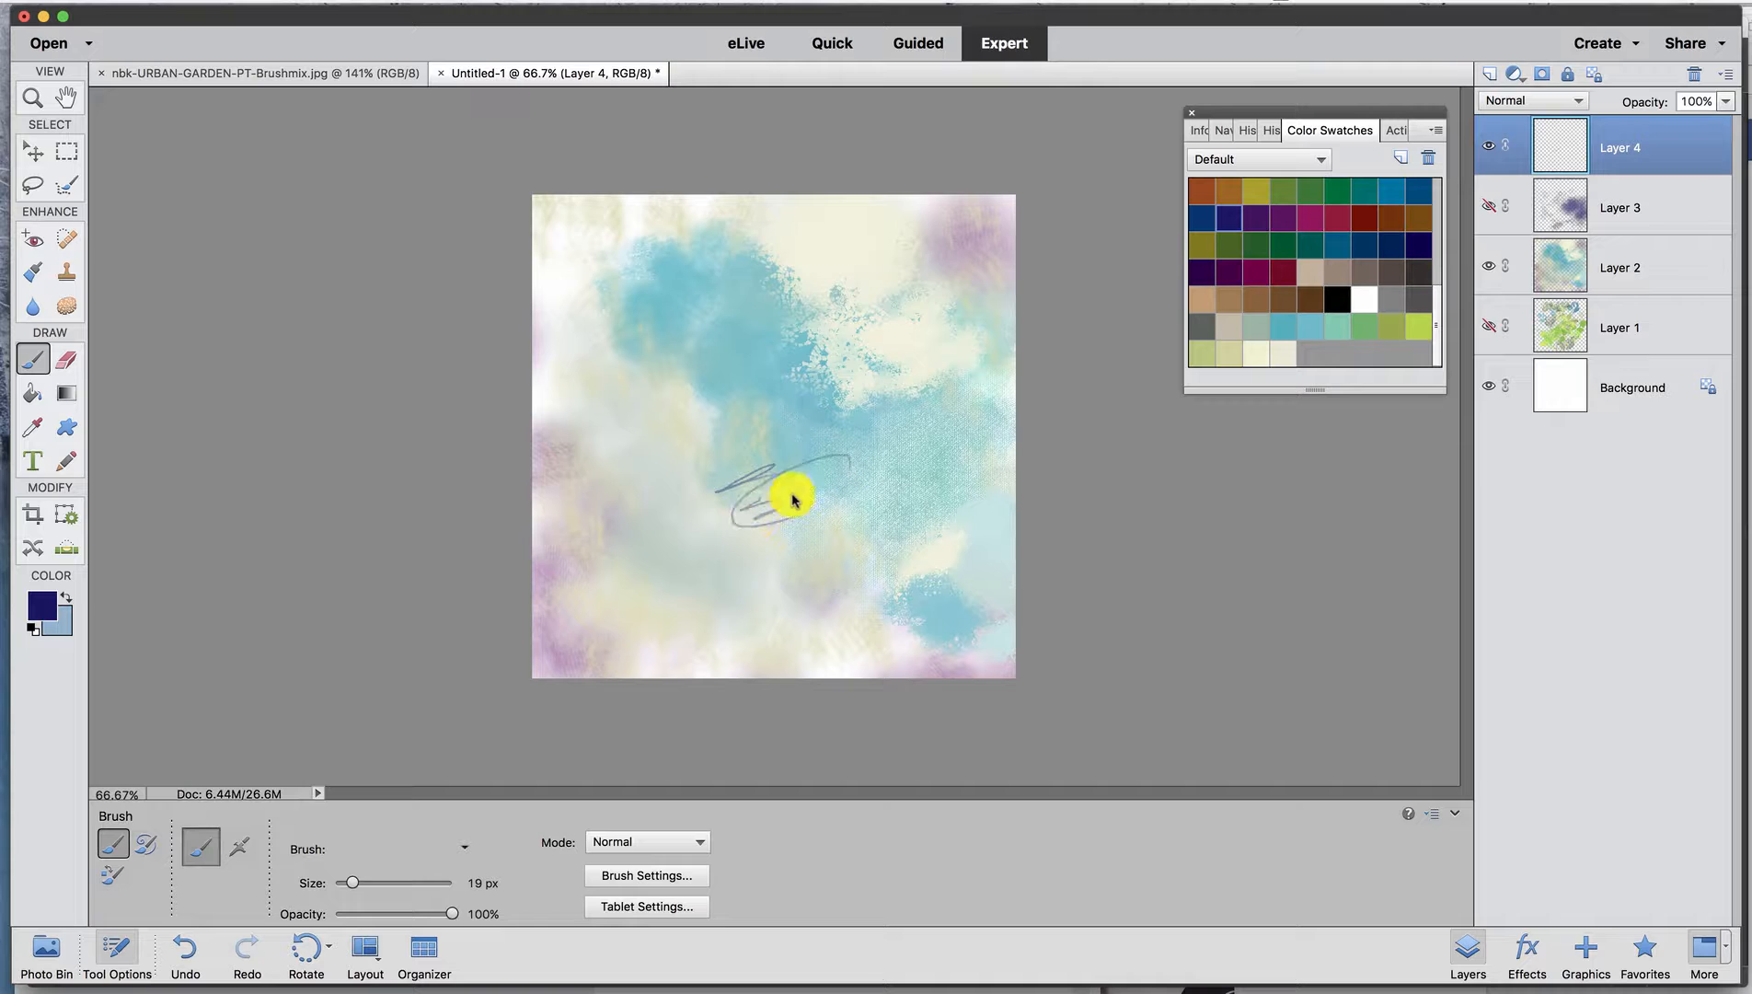
mouse_move(666, 425)
left_mouse_down()
mouse_move(782, 419)
mouse_move(842, 528)
left_mouse_up()
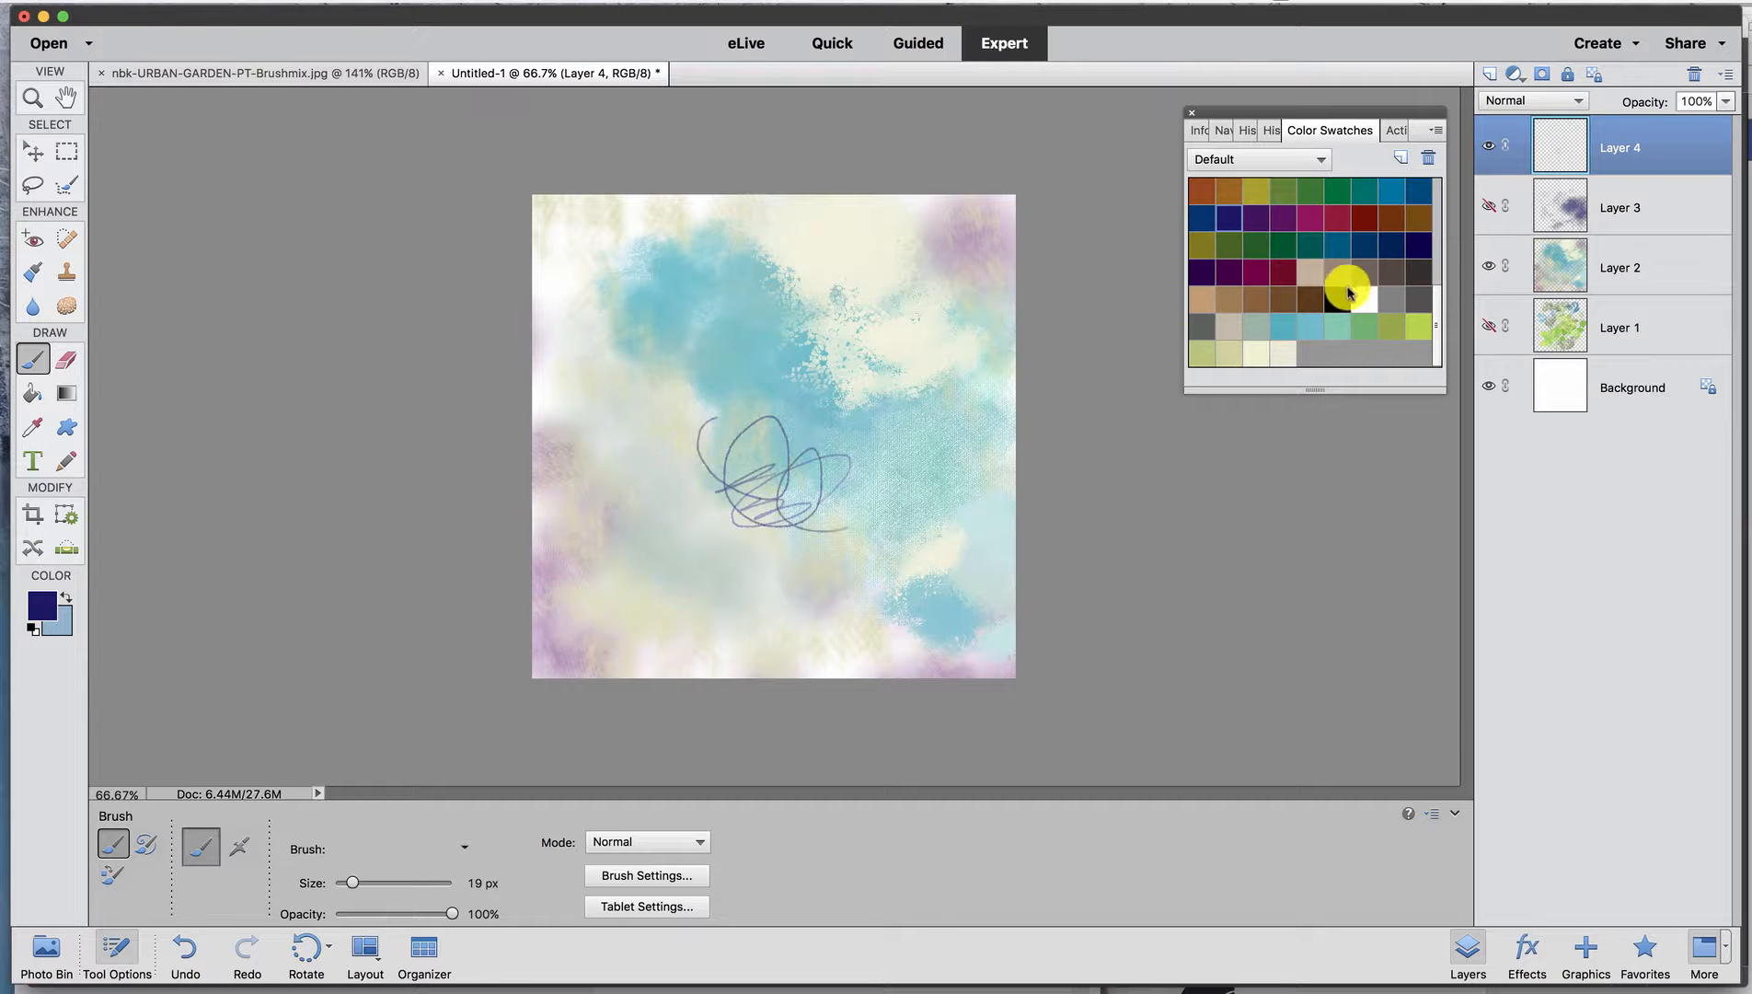
Sketch a leaf outline, an eye with a nose line, ovals and long curved lines in black with the same 19 px brush.
left_click(1337, 298)
left_click_drag(870, 446, 883, 426)
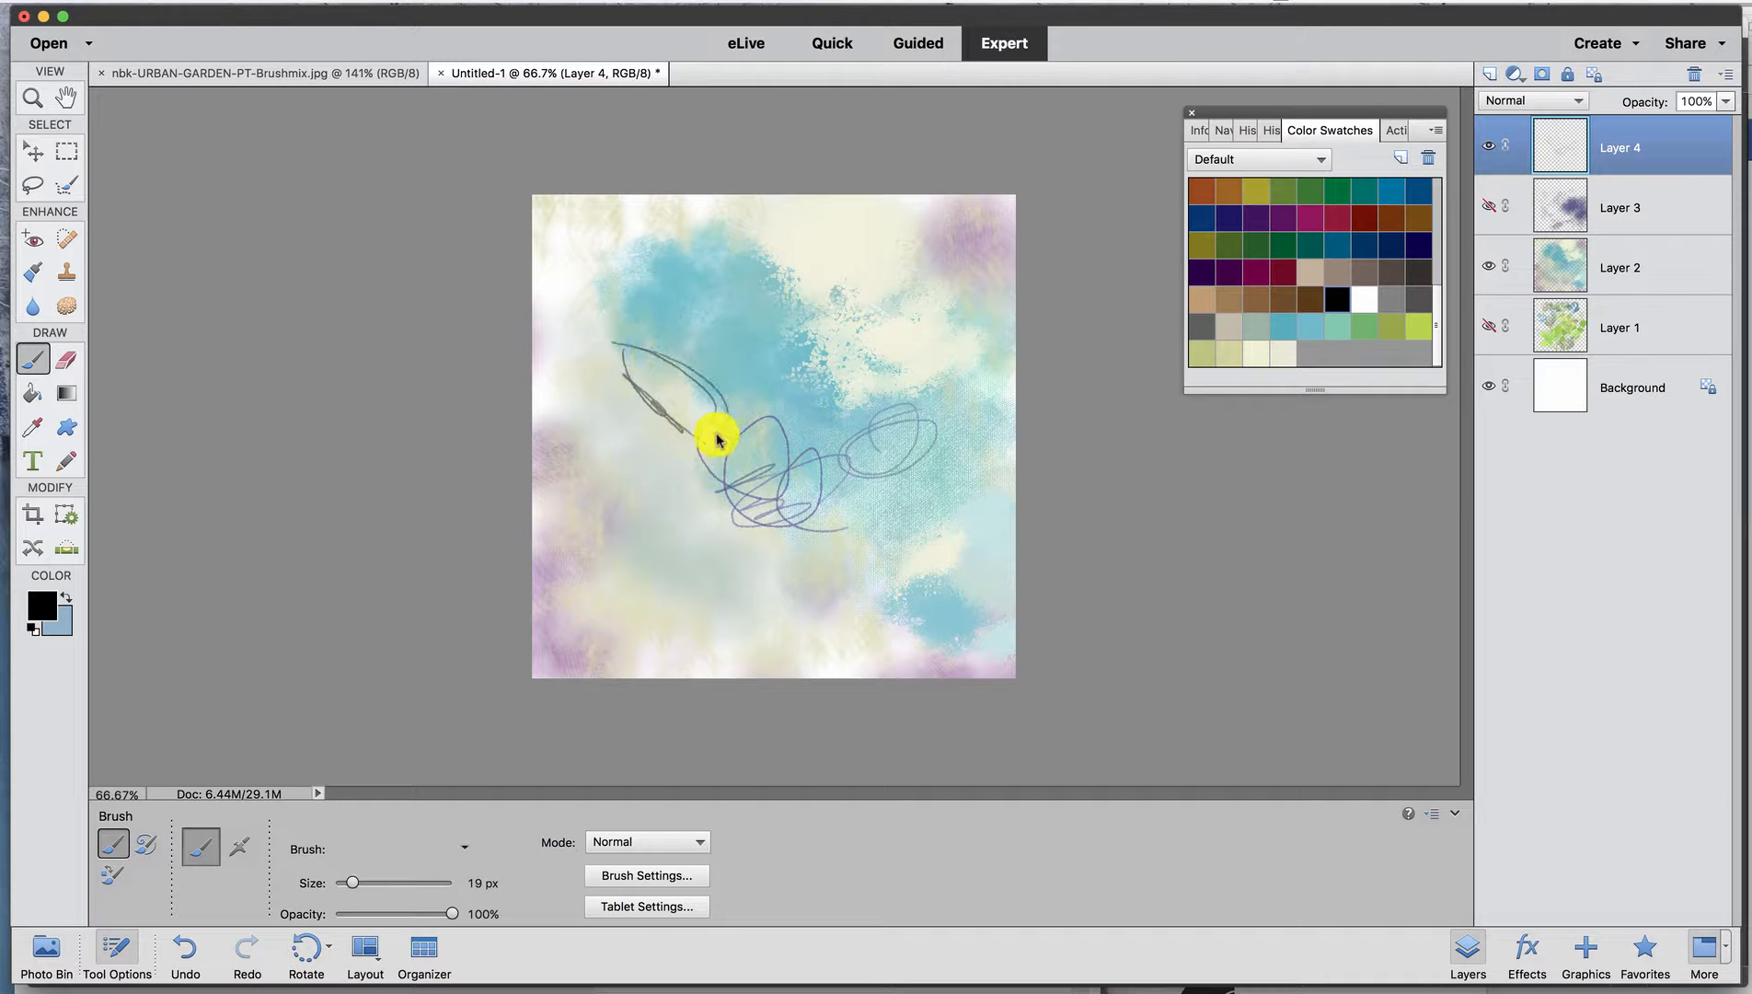
mouse_move(605, 351)
left_mouse_down()
mouse_move(734, 452)
mouse_move(628, 361)
mouse_move(727, 439)
left_mouse_up()
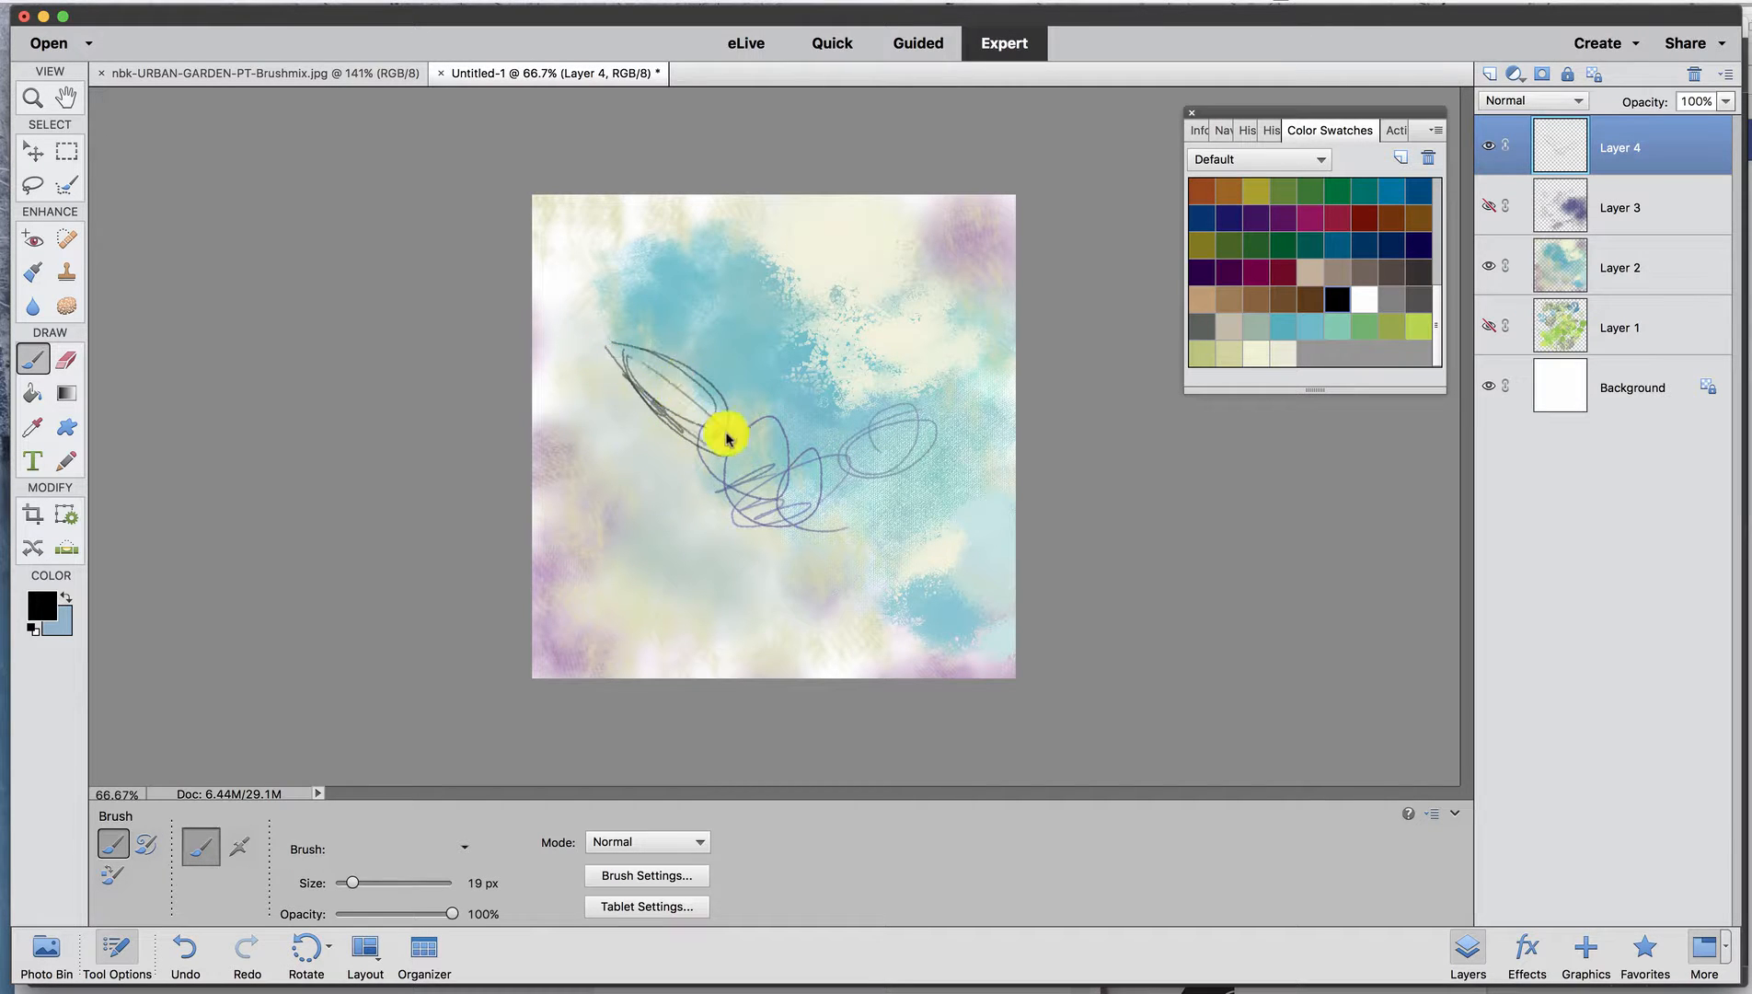
left_click_drag(830, 394, 778, 501)
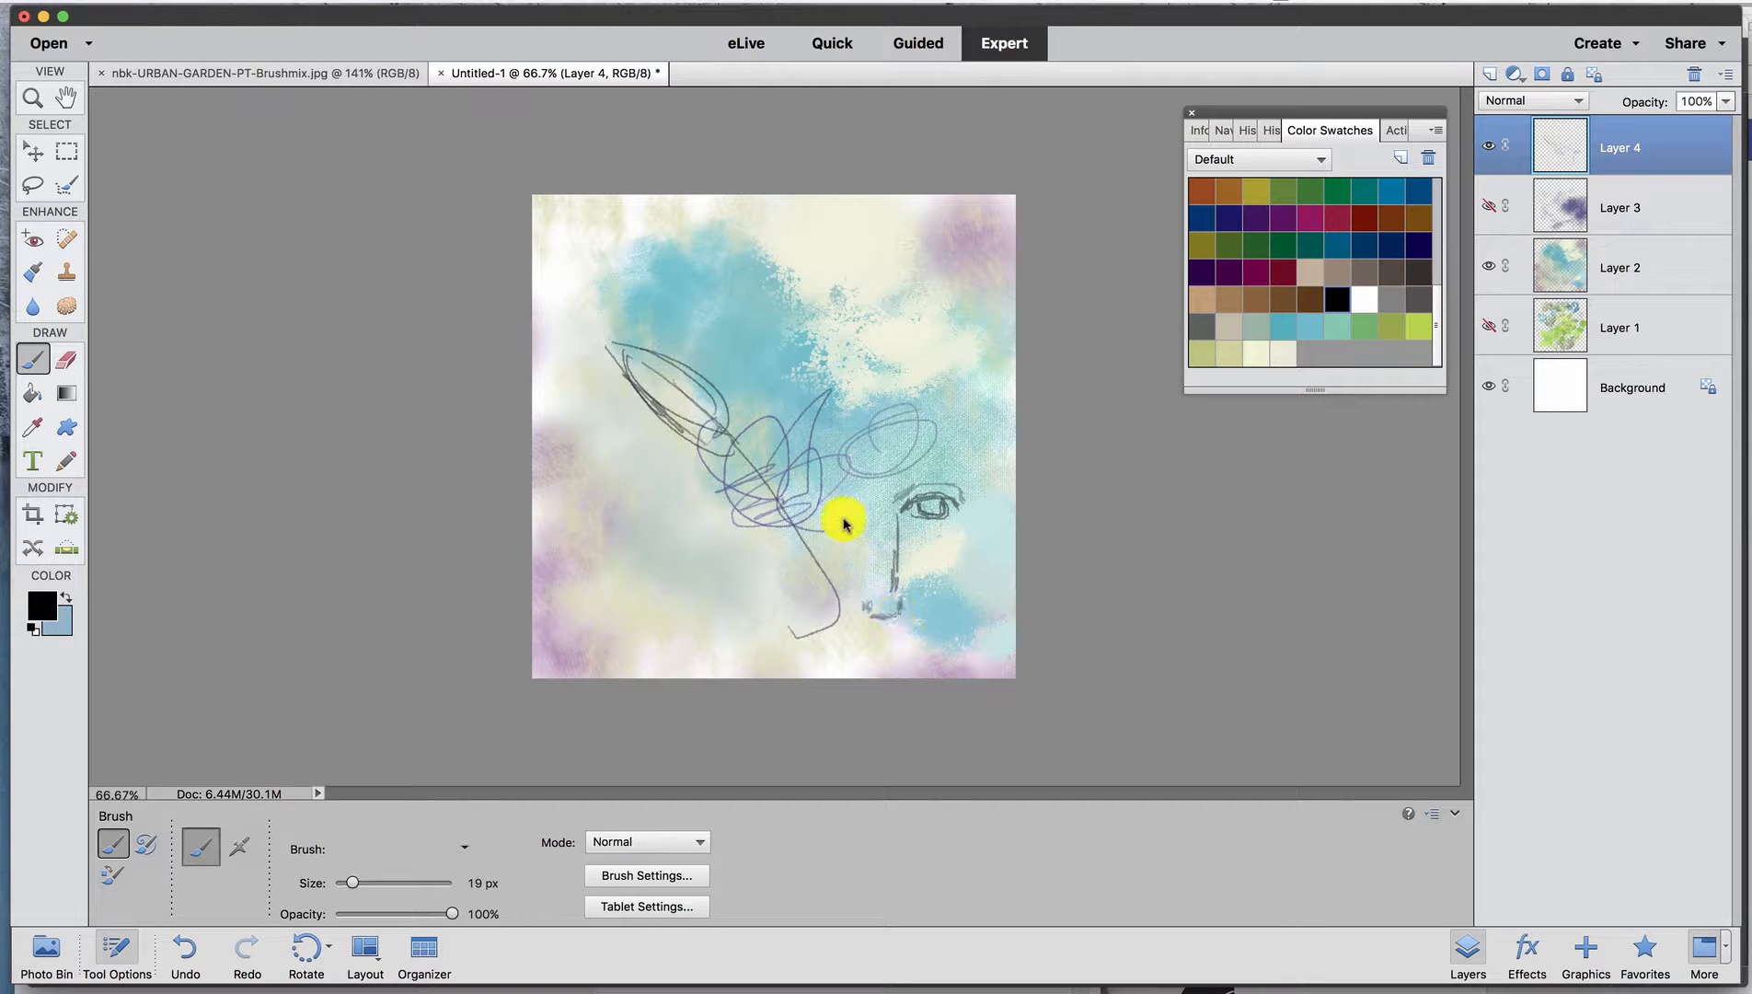
left_click_drag(917, 289, 1010, 228)
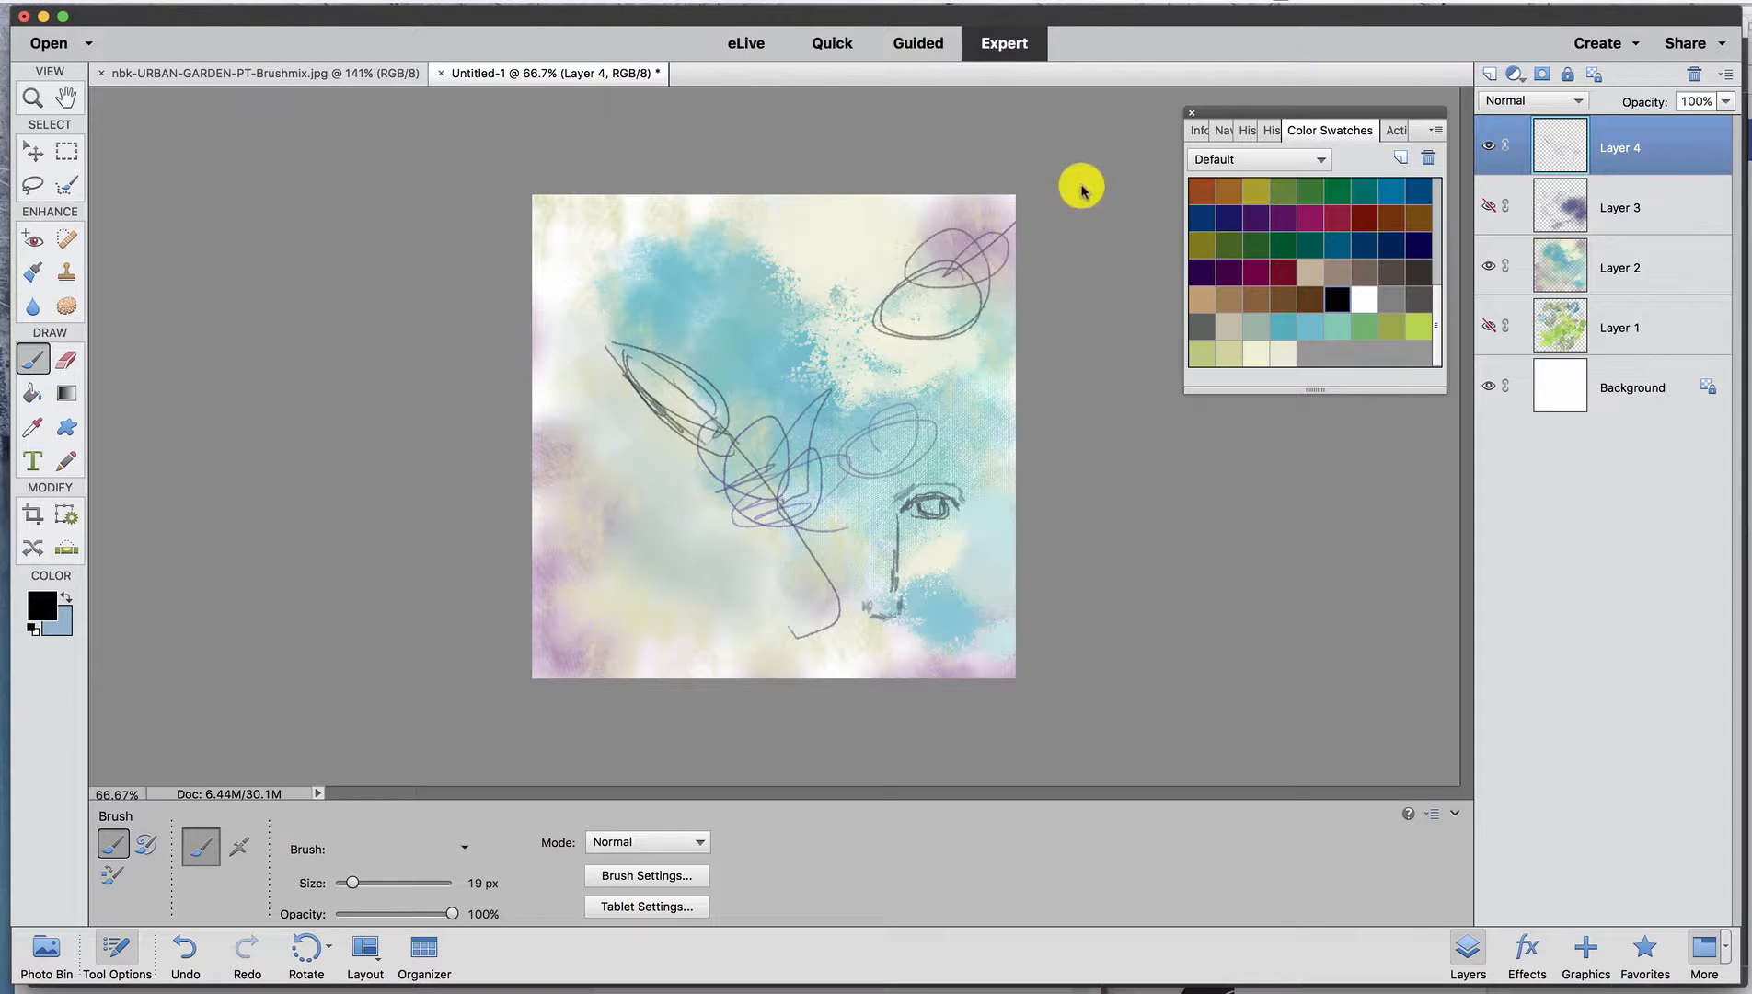
left_click_drag(701, 408, 926, 250)
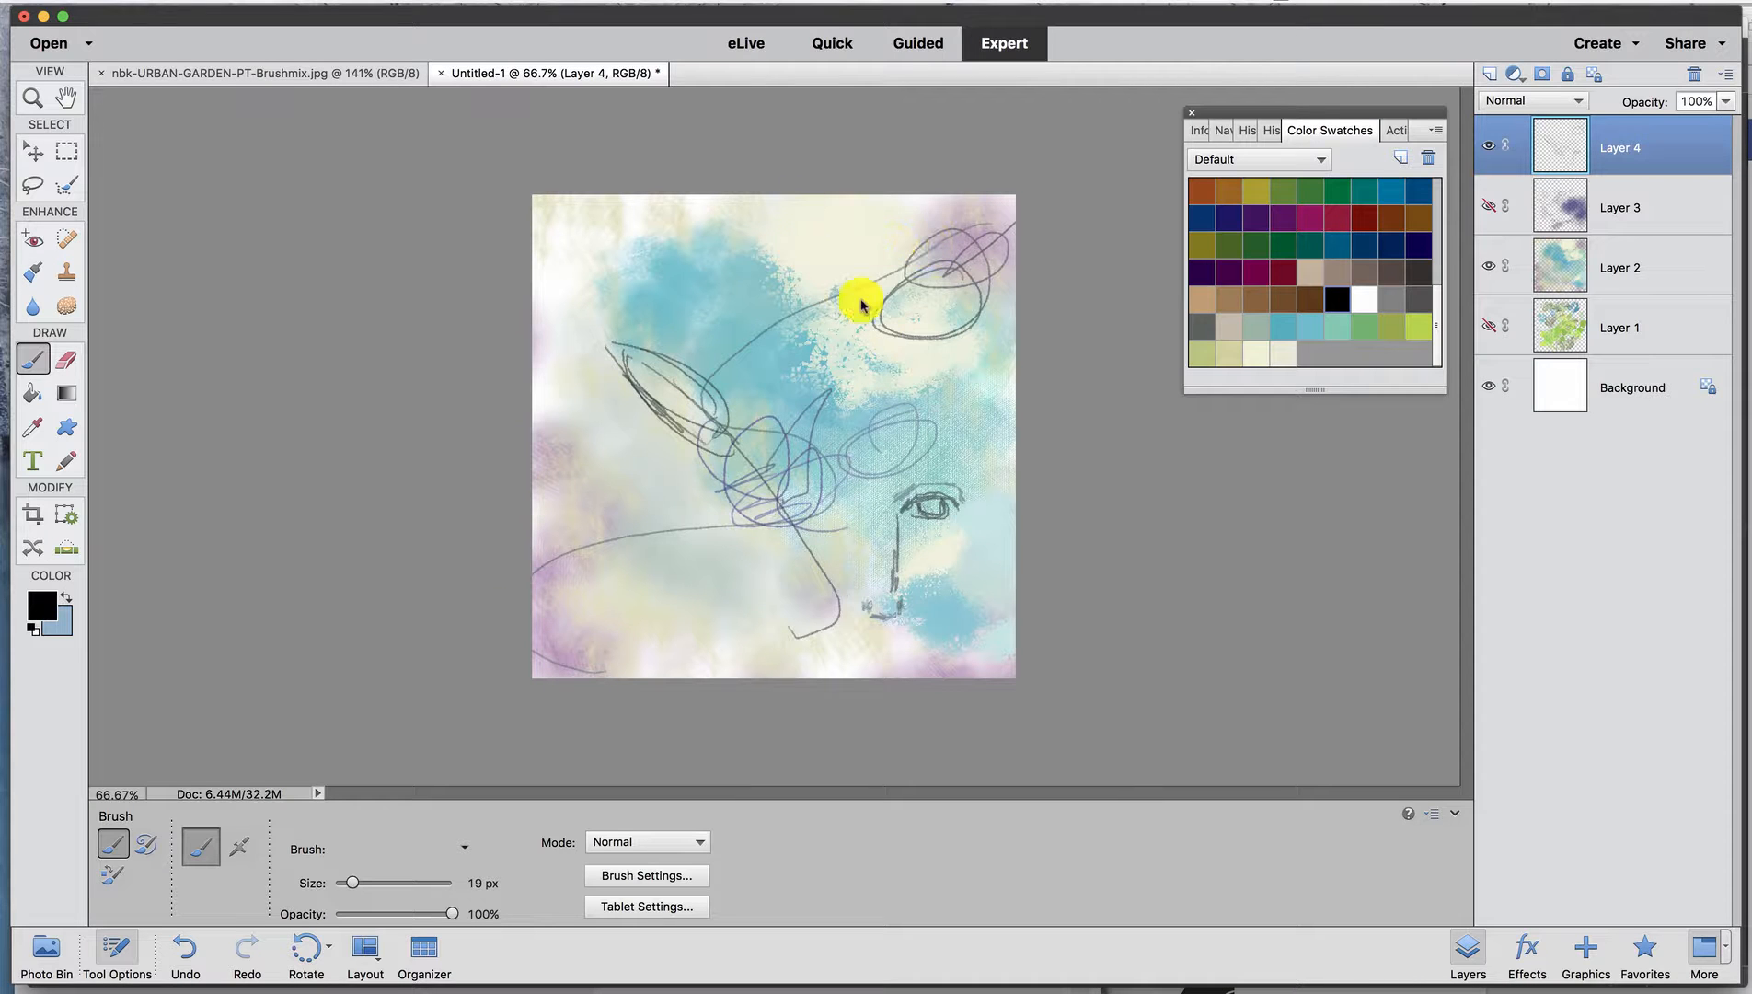
left_click_drag(921, 327, 581, 518)
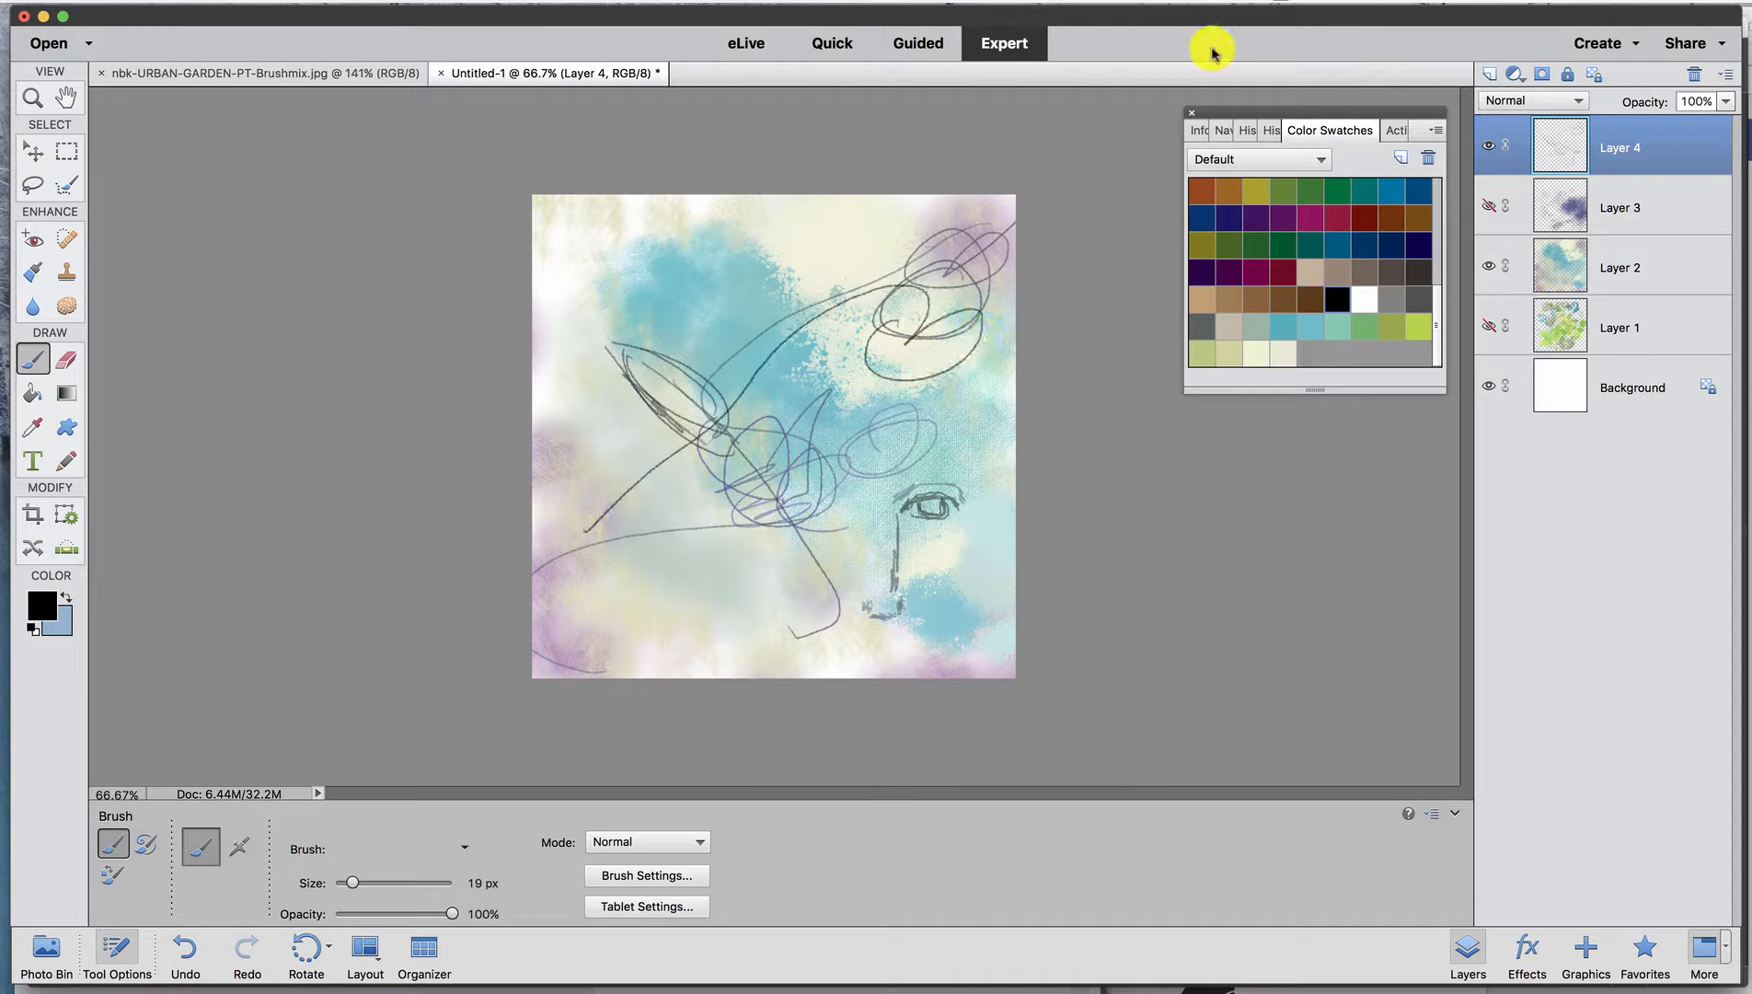
Switch to Adobe Bridge to view the Urban Garden kit previews and return to the painting in Photoshop Elements.
key("super+Tab")
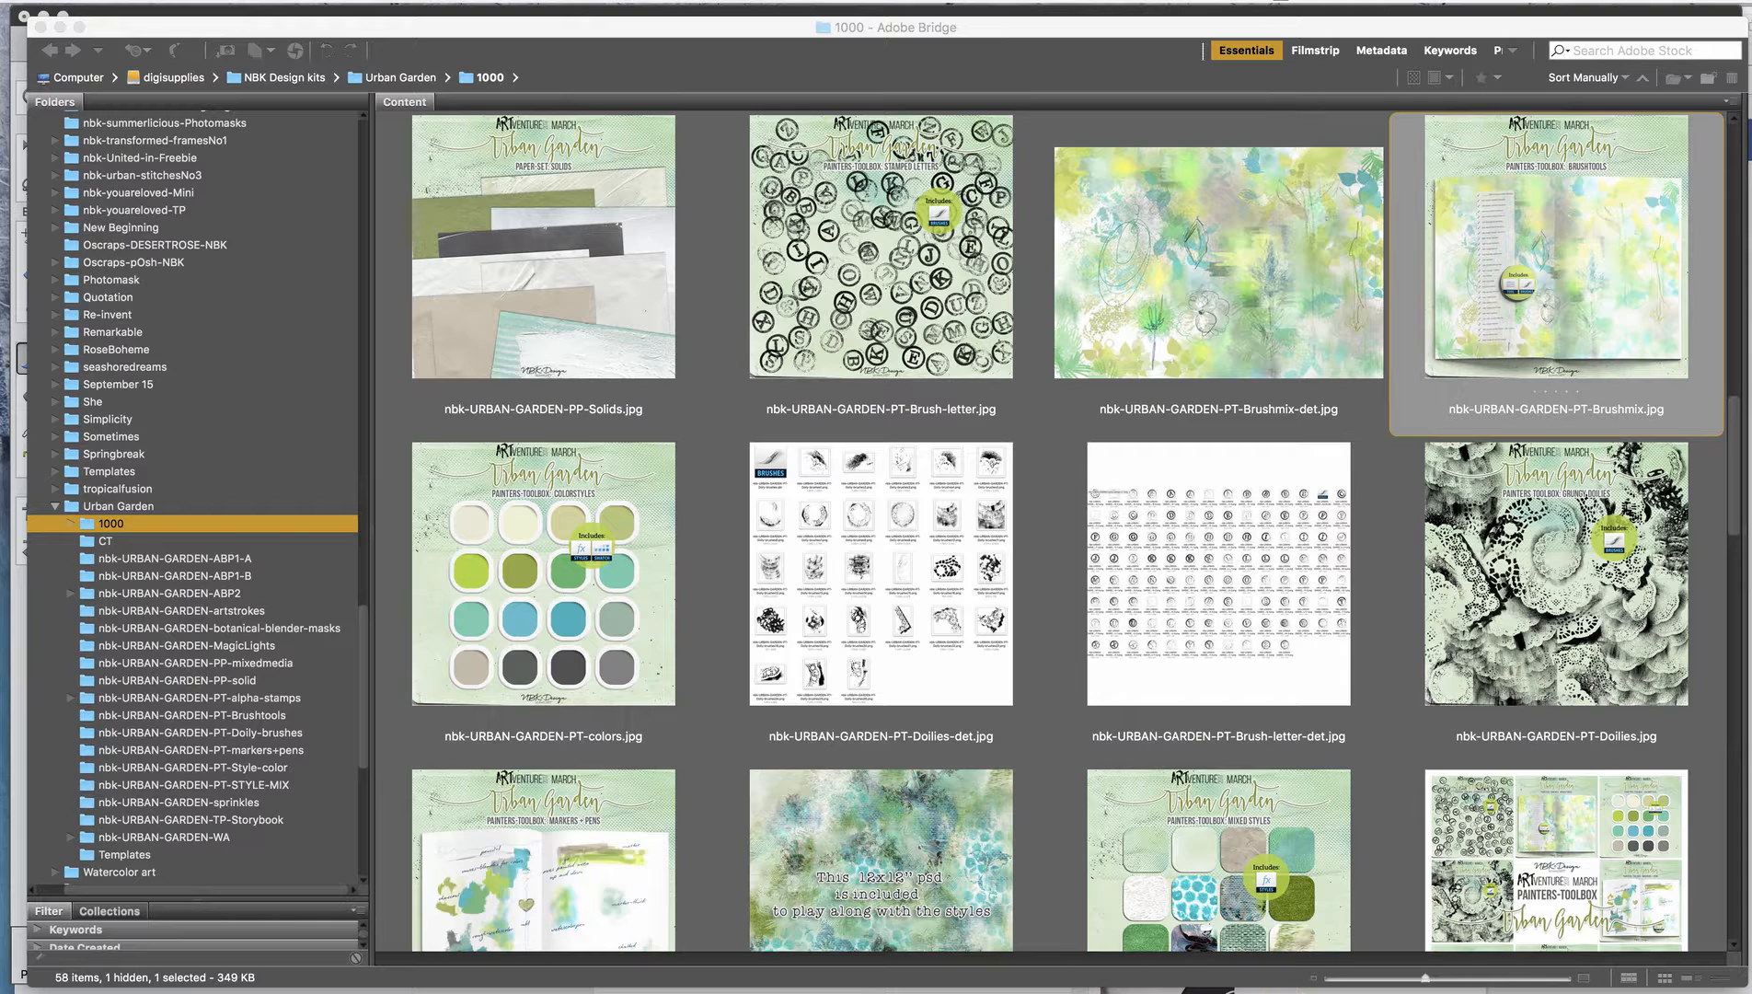
left_click(1322, 992)
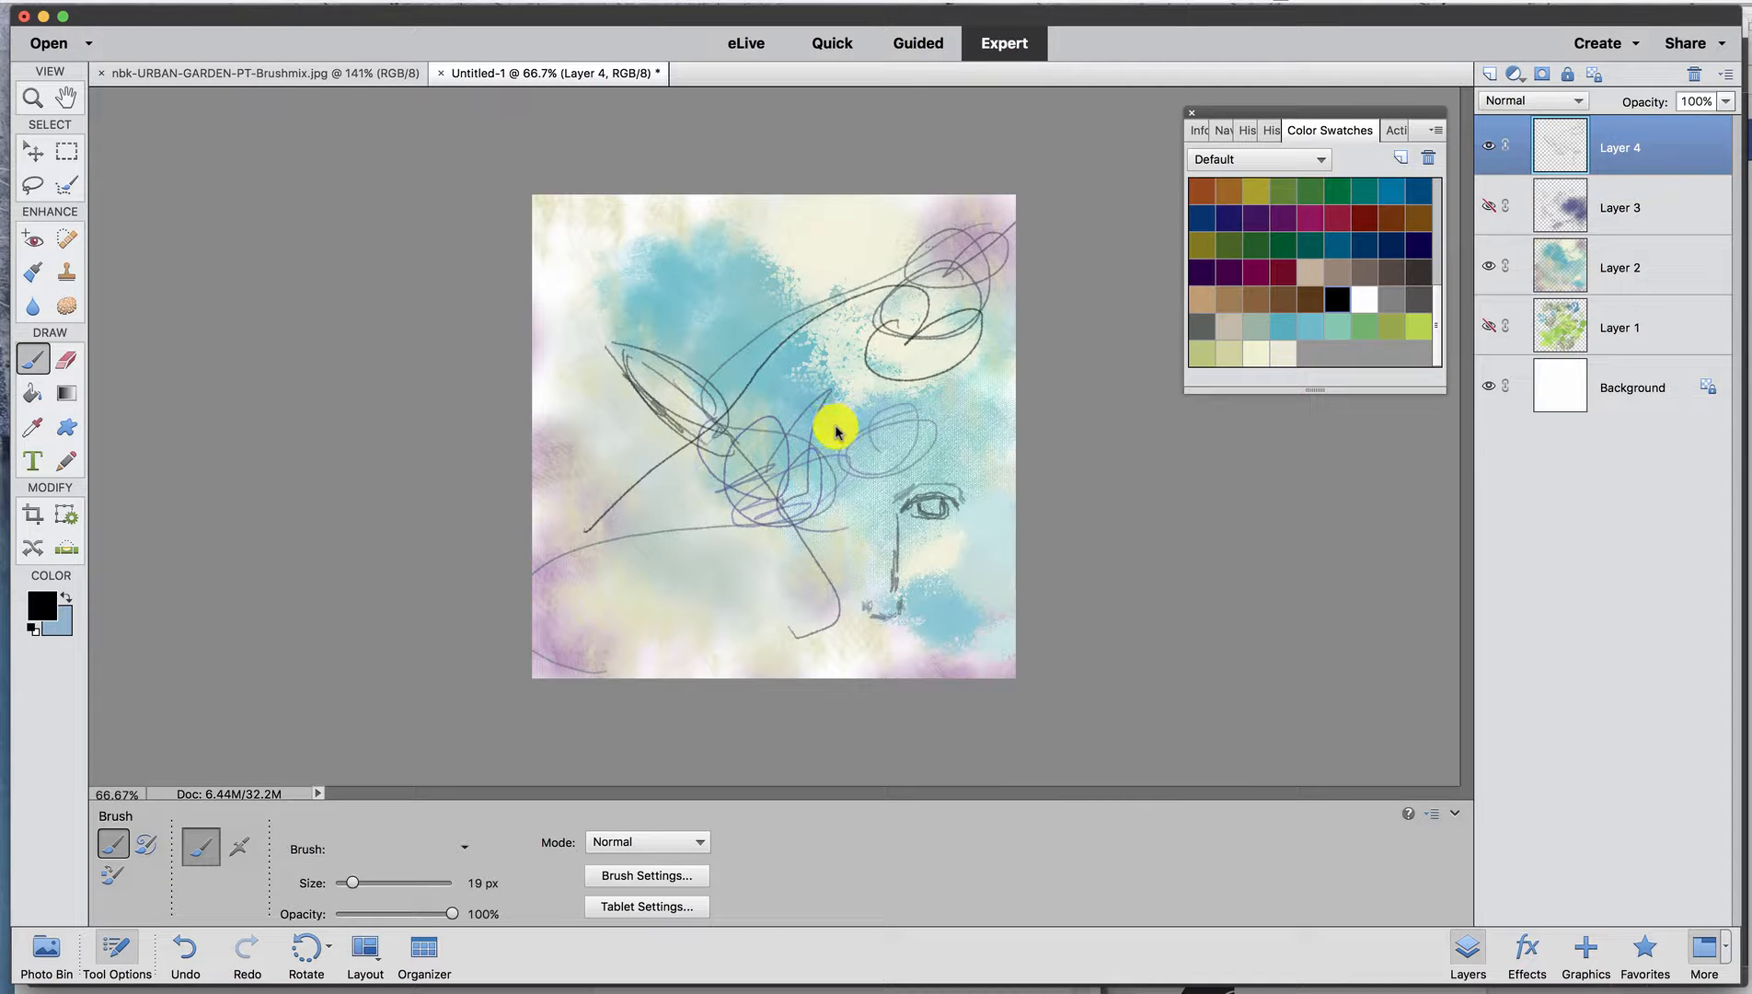
Sketch black overlapping ovals, stars and loose loops across the canvas with the second 19 px brush.
left_click(463, 847)
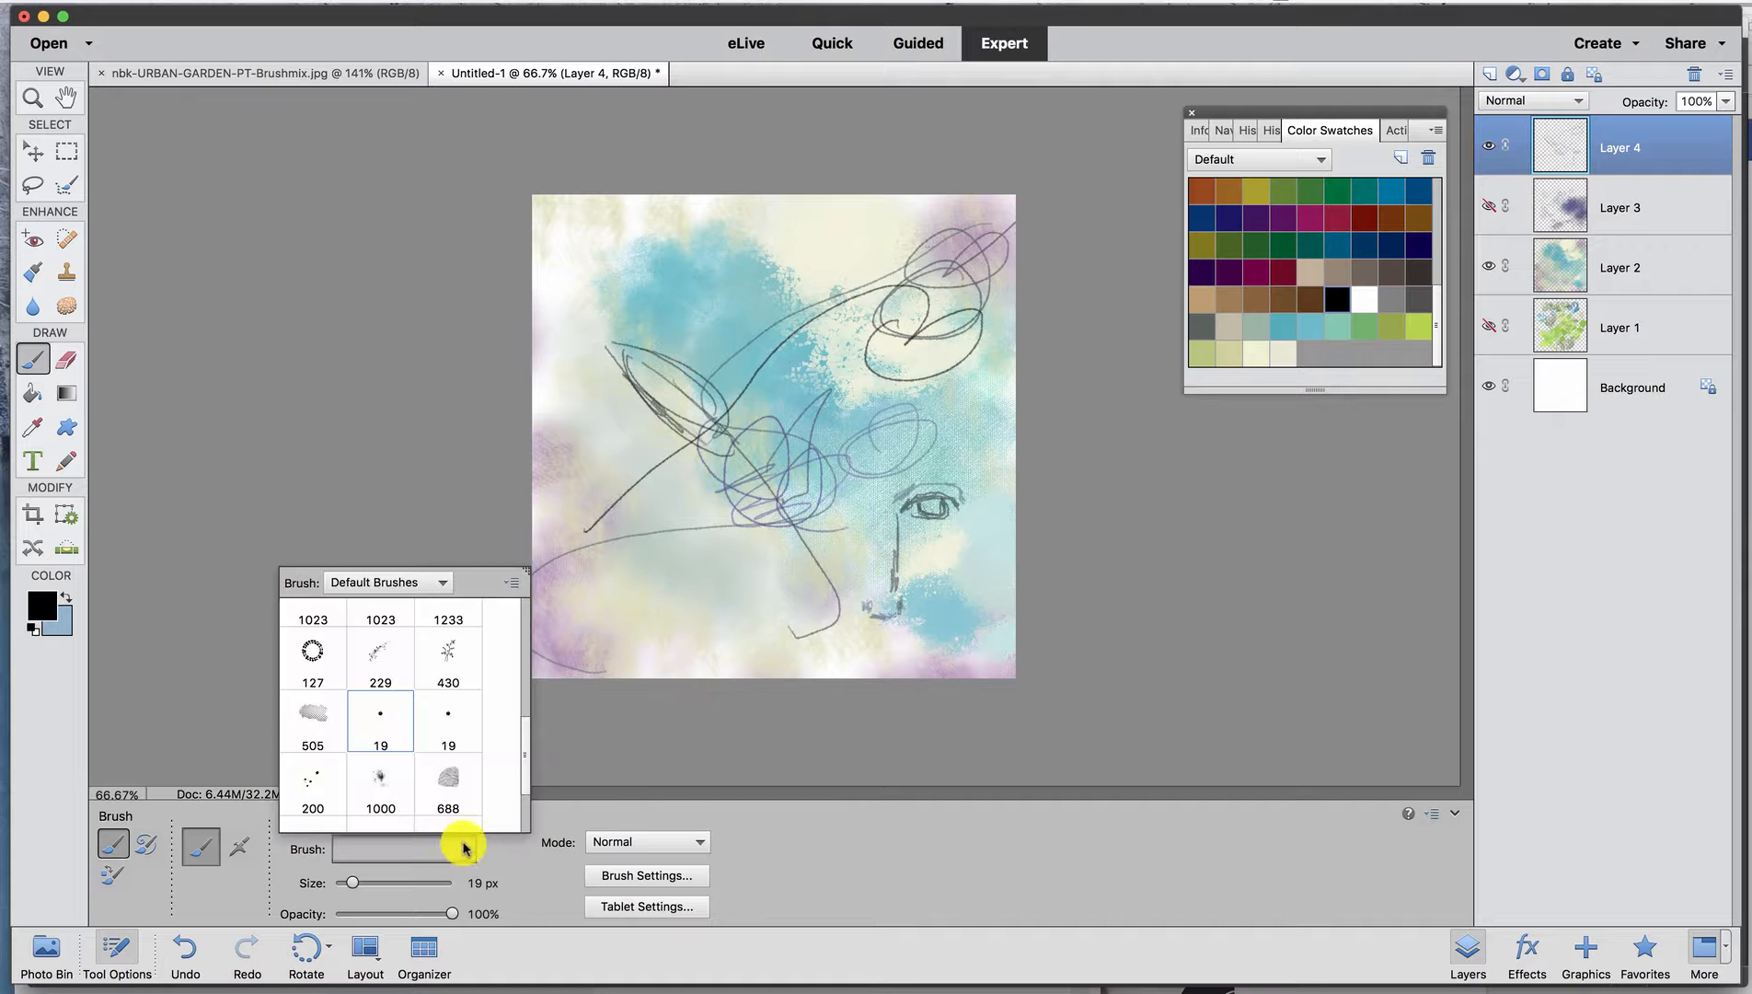
left_click(448, 720)
left_click_drag(711, 614, 740, 568)
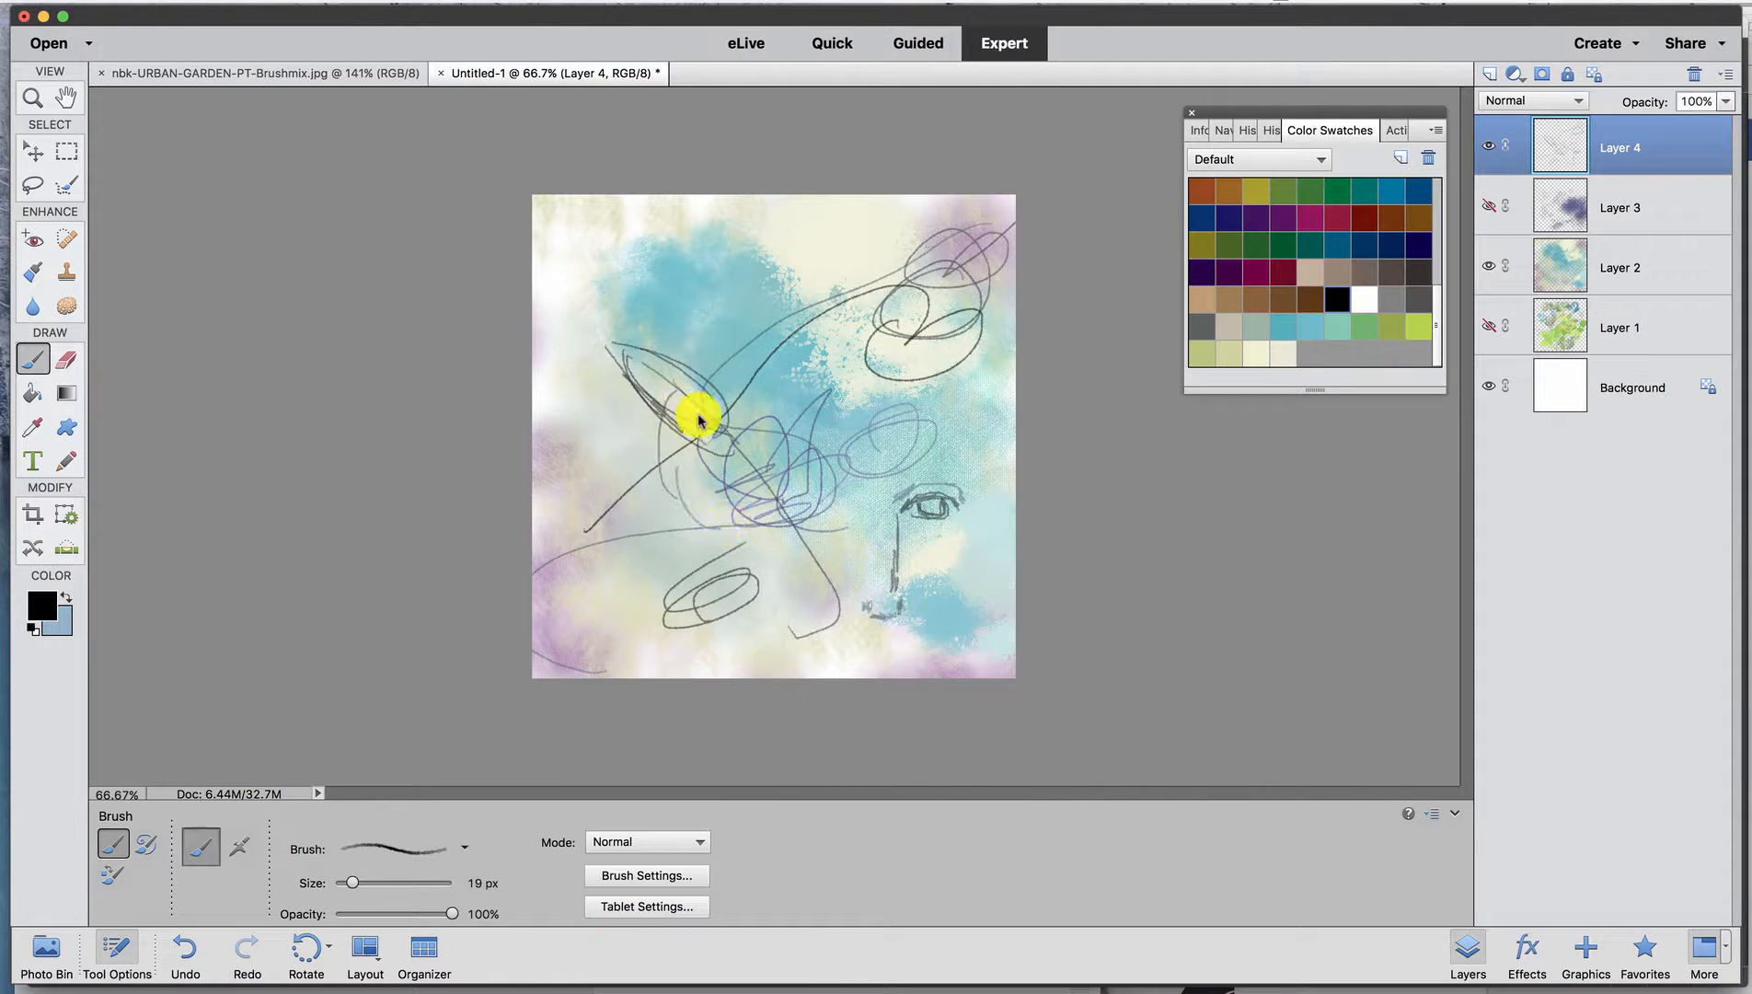
left_click_drag(700, 420, 727, 337)
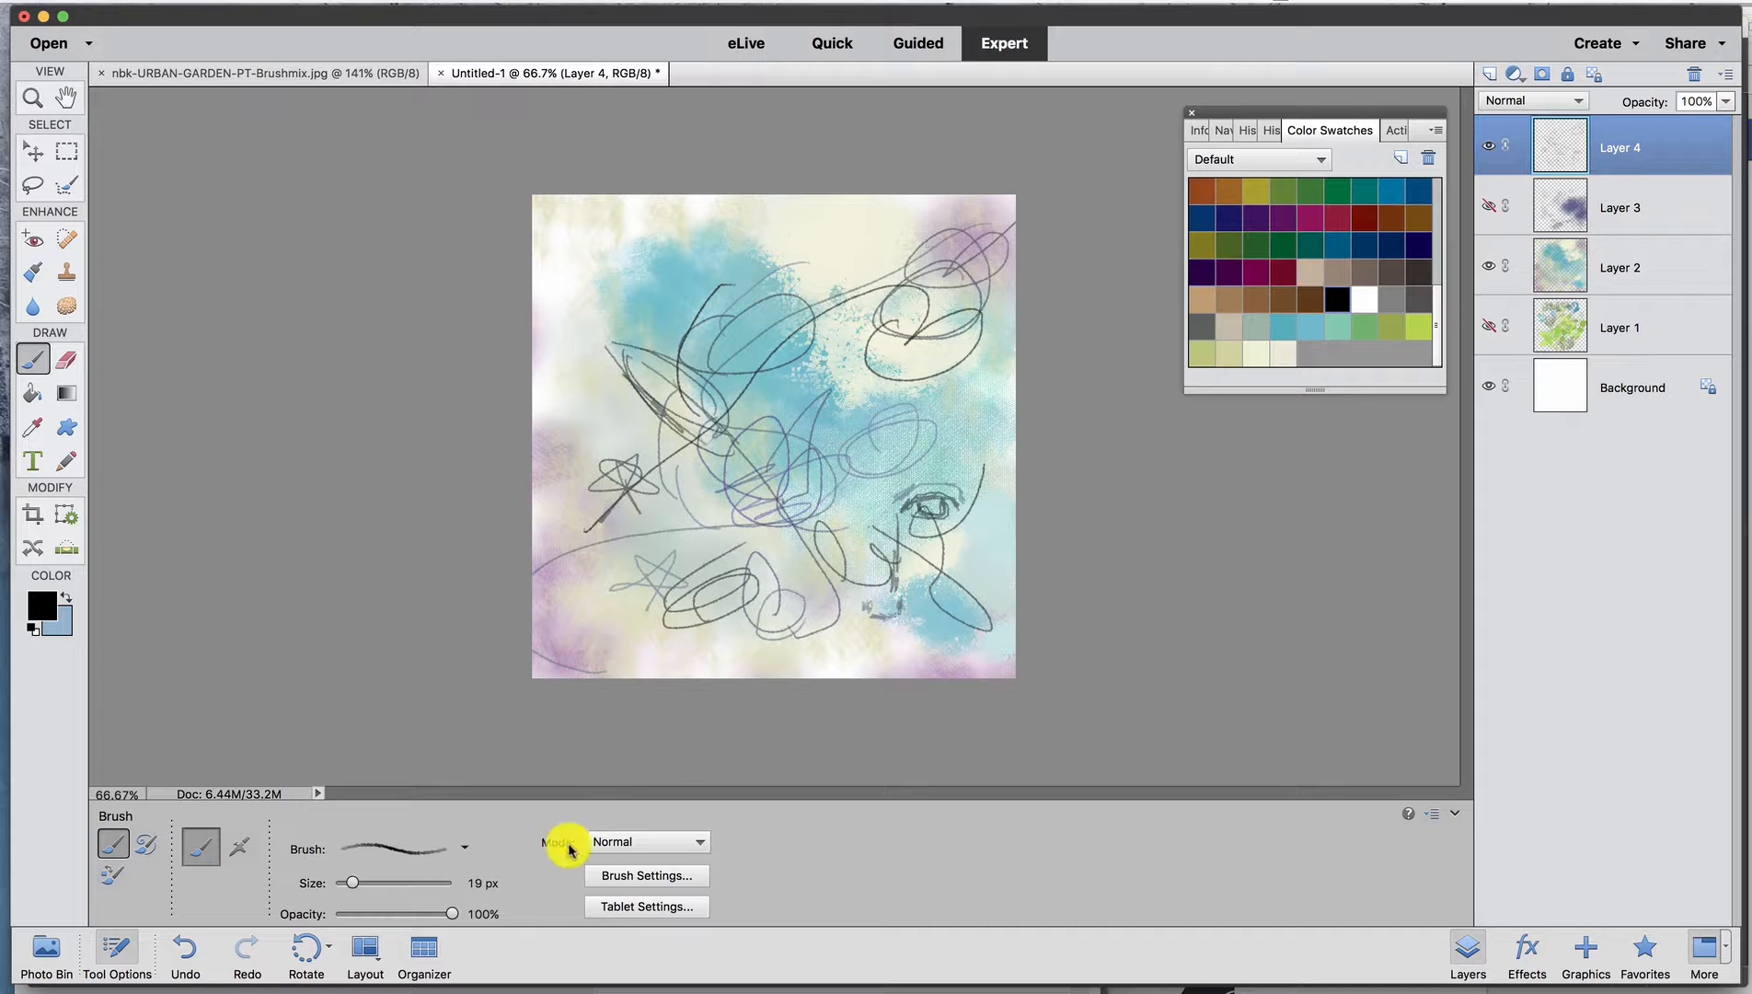
Spatter black dots around the ovals in the lower-left part of the canvas with the 200 px brush.
left_click(465, 846)
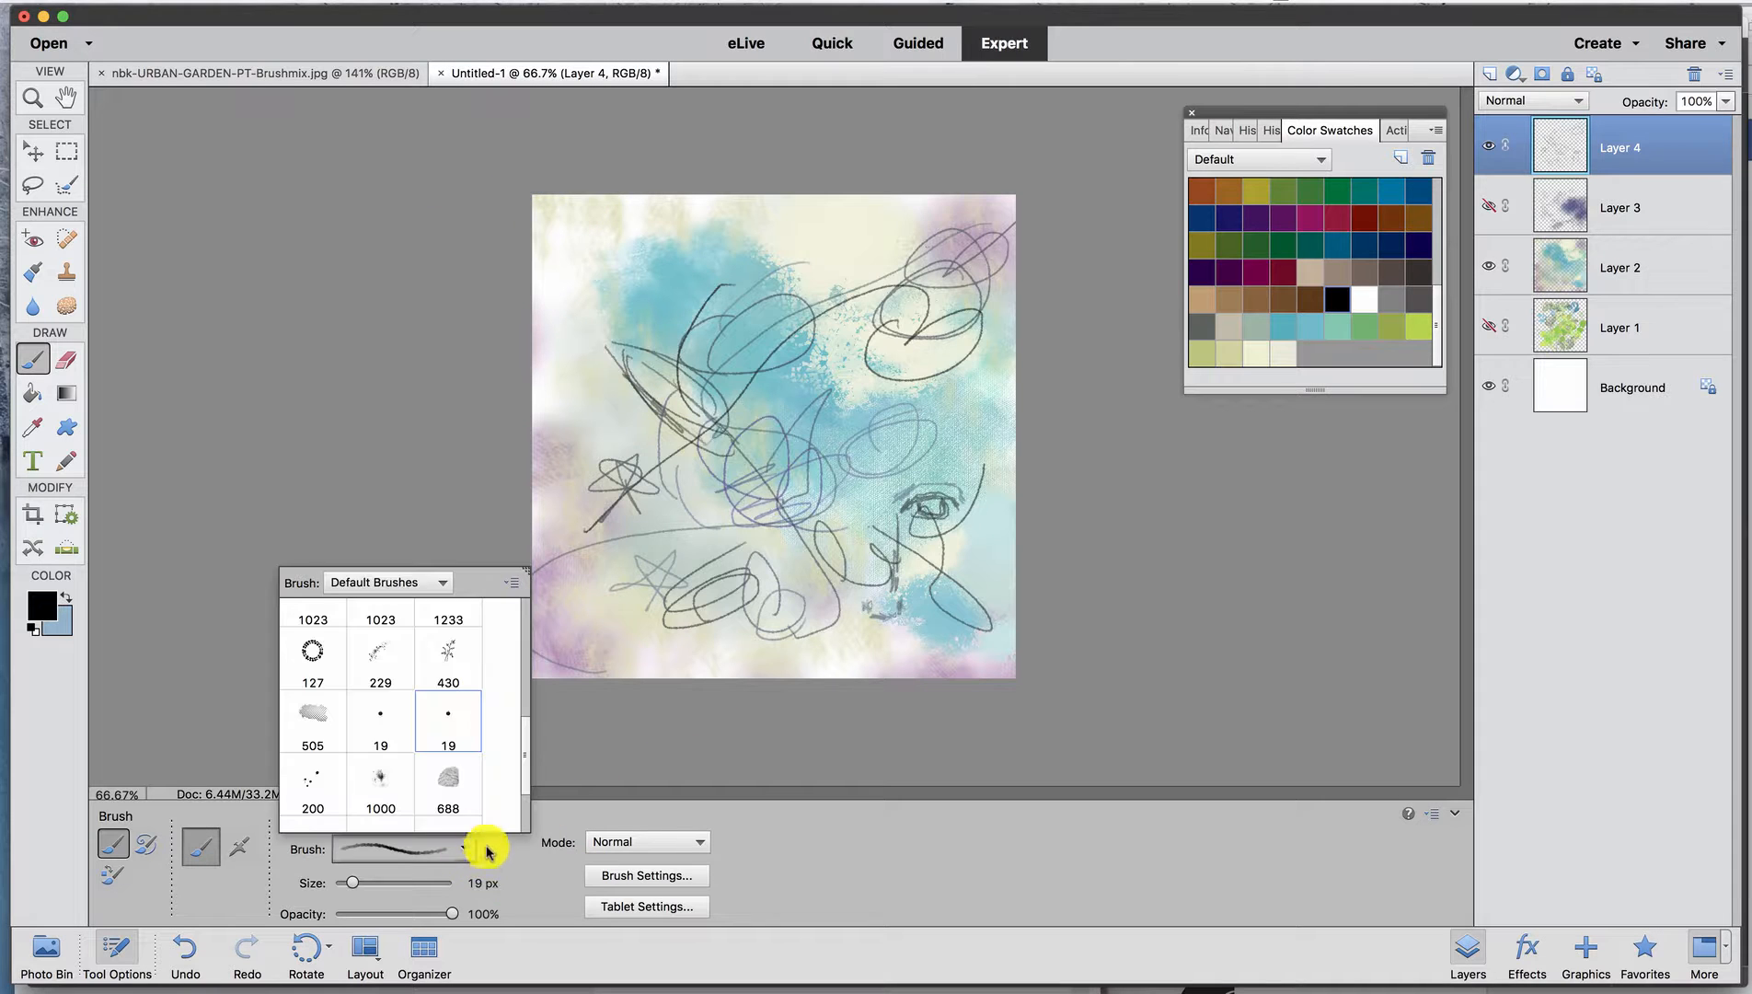
left_click(315, 780)
left_click_drag(681, 619, 743, 547)
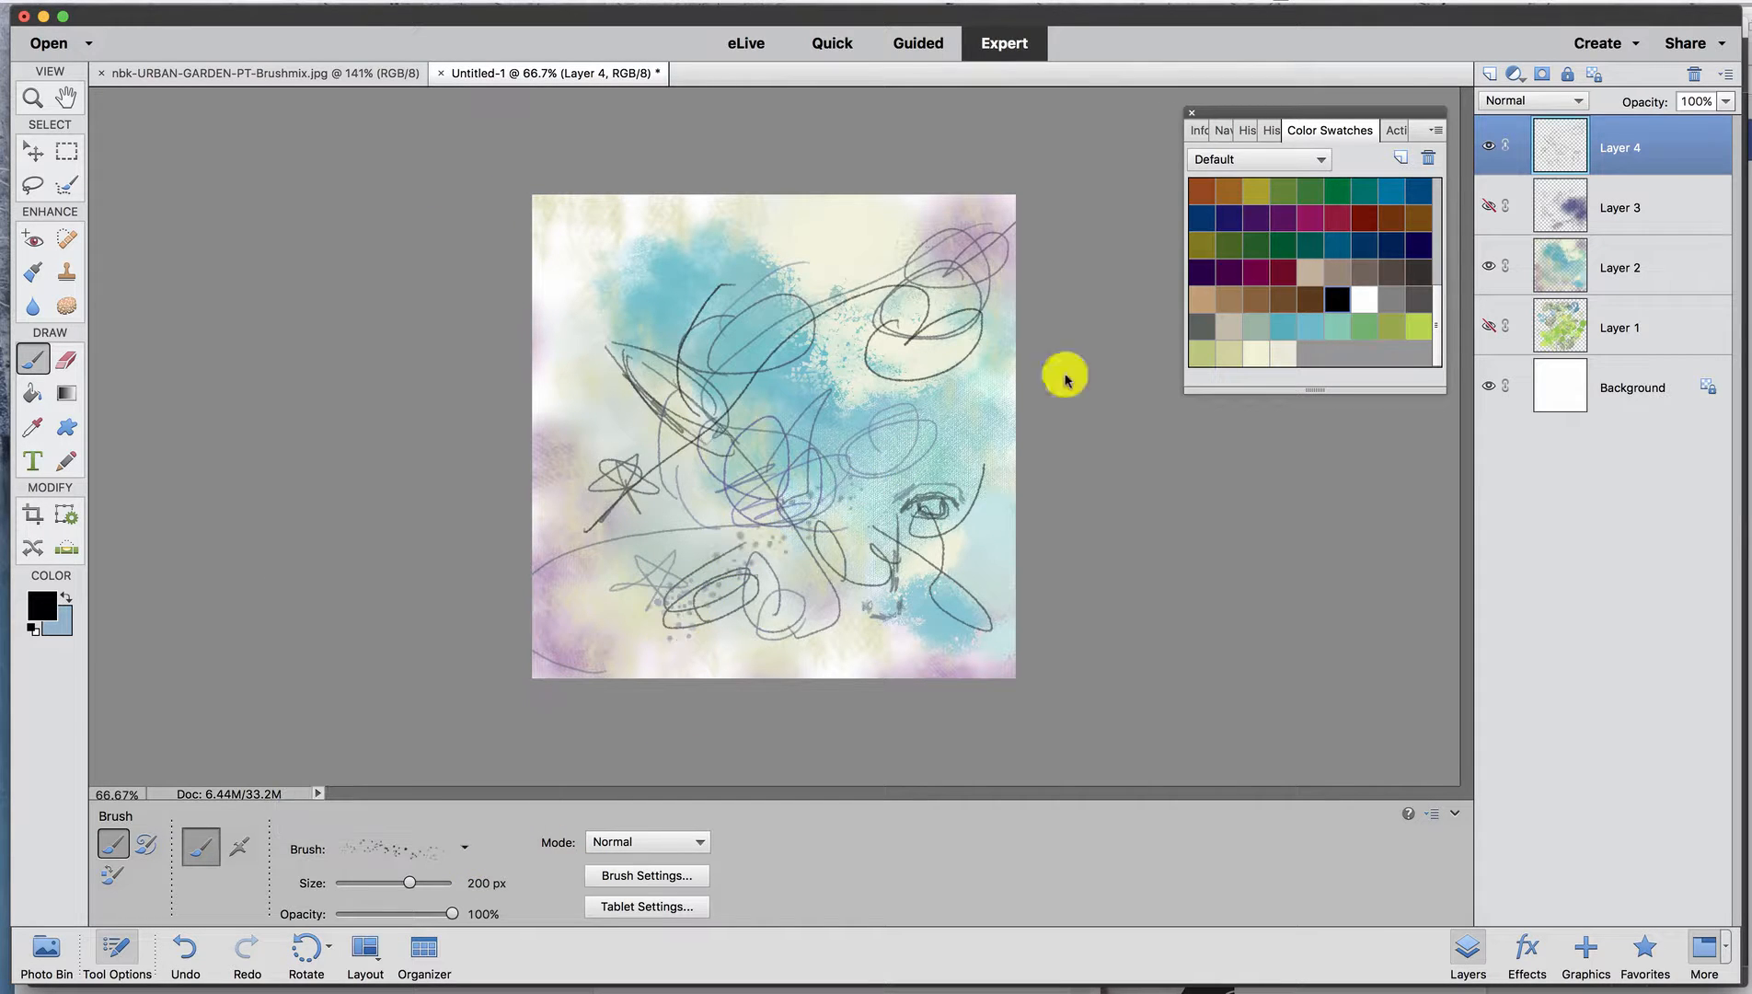
Hide Layer 4 and spatter olive green dots near the bottom of the canvas on a new layer.
left_click(1393, 323)
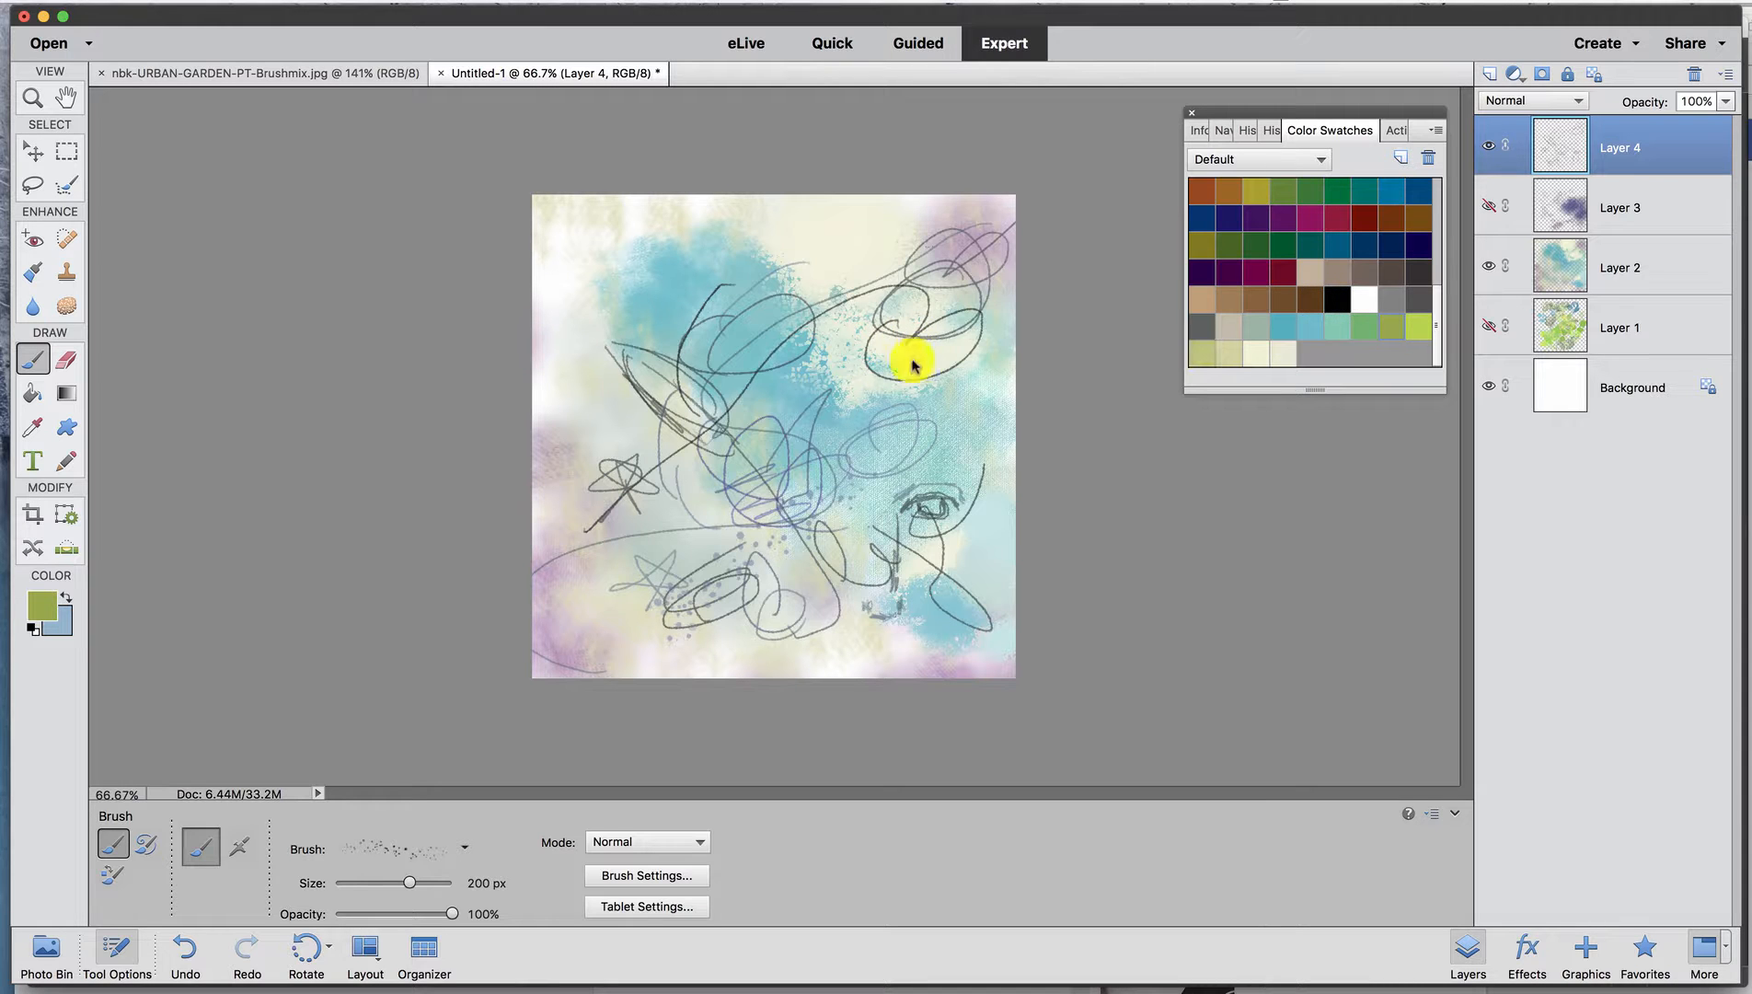
left_click(1490, 145)
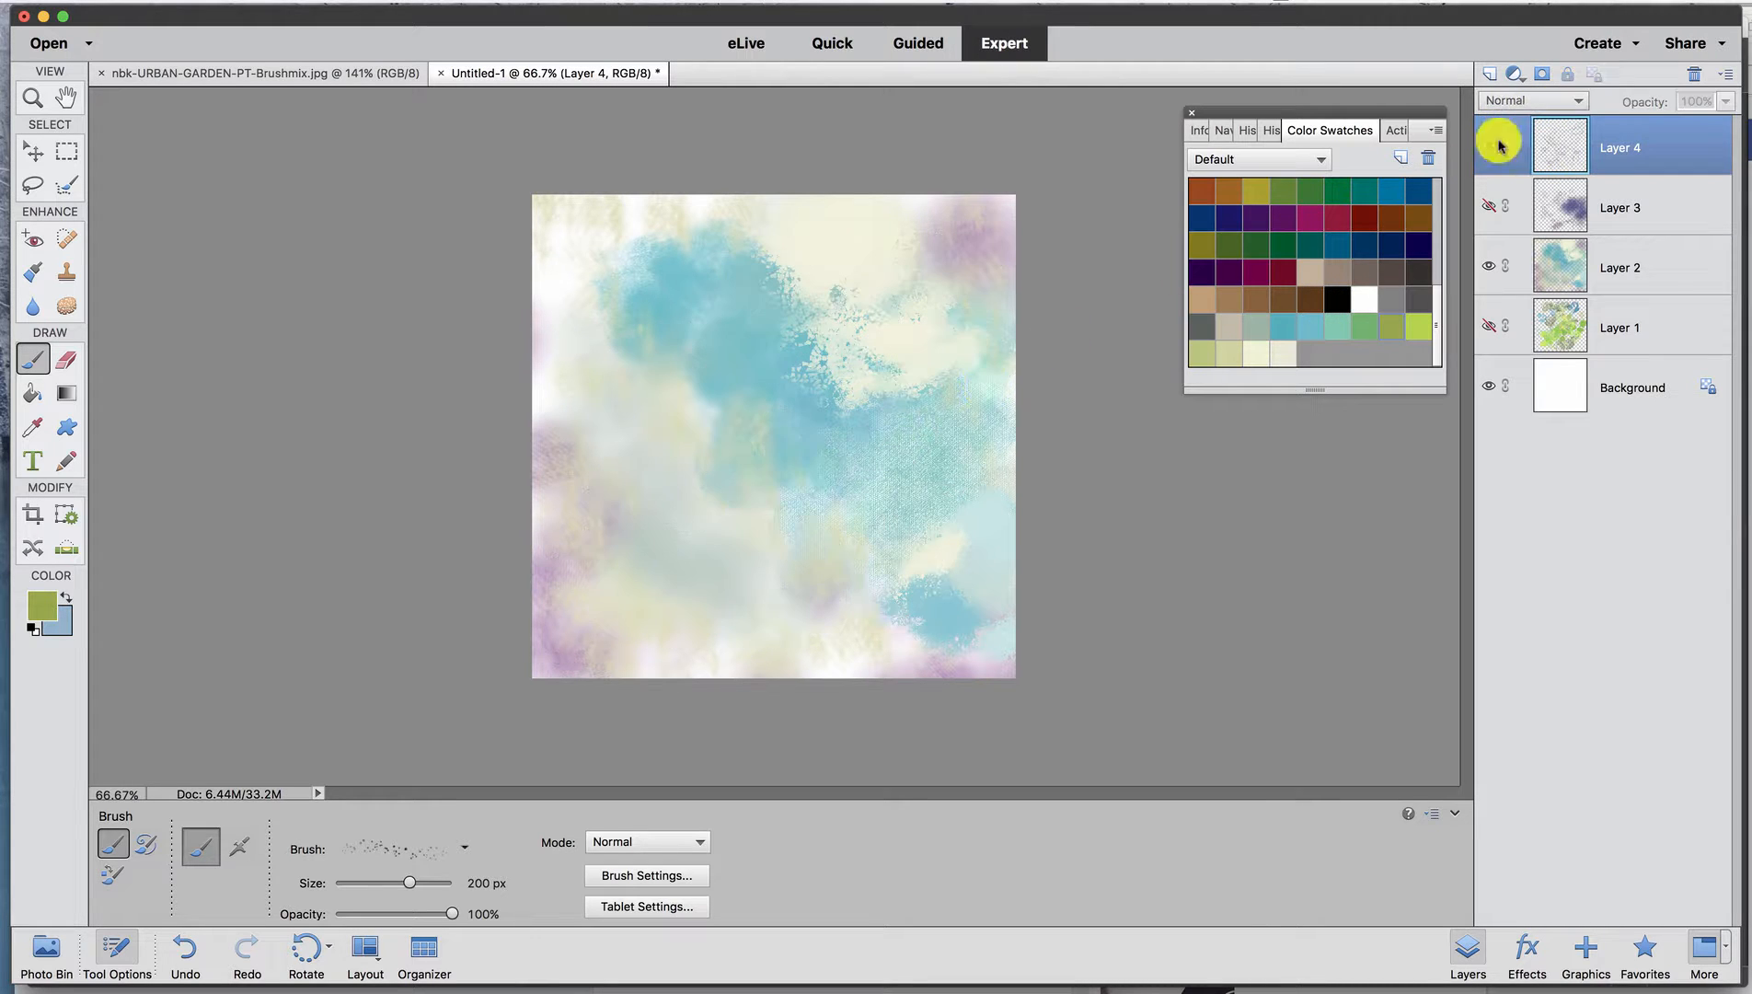
left_click(1490, 76)
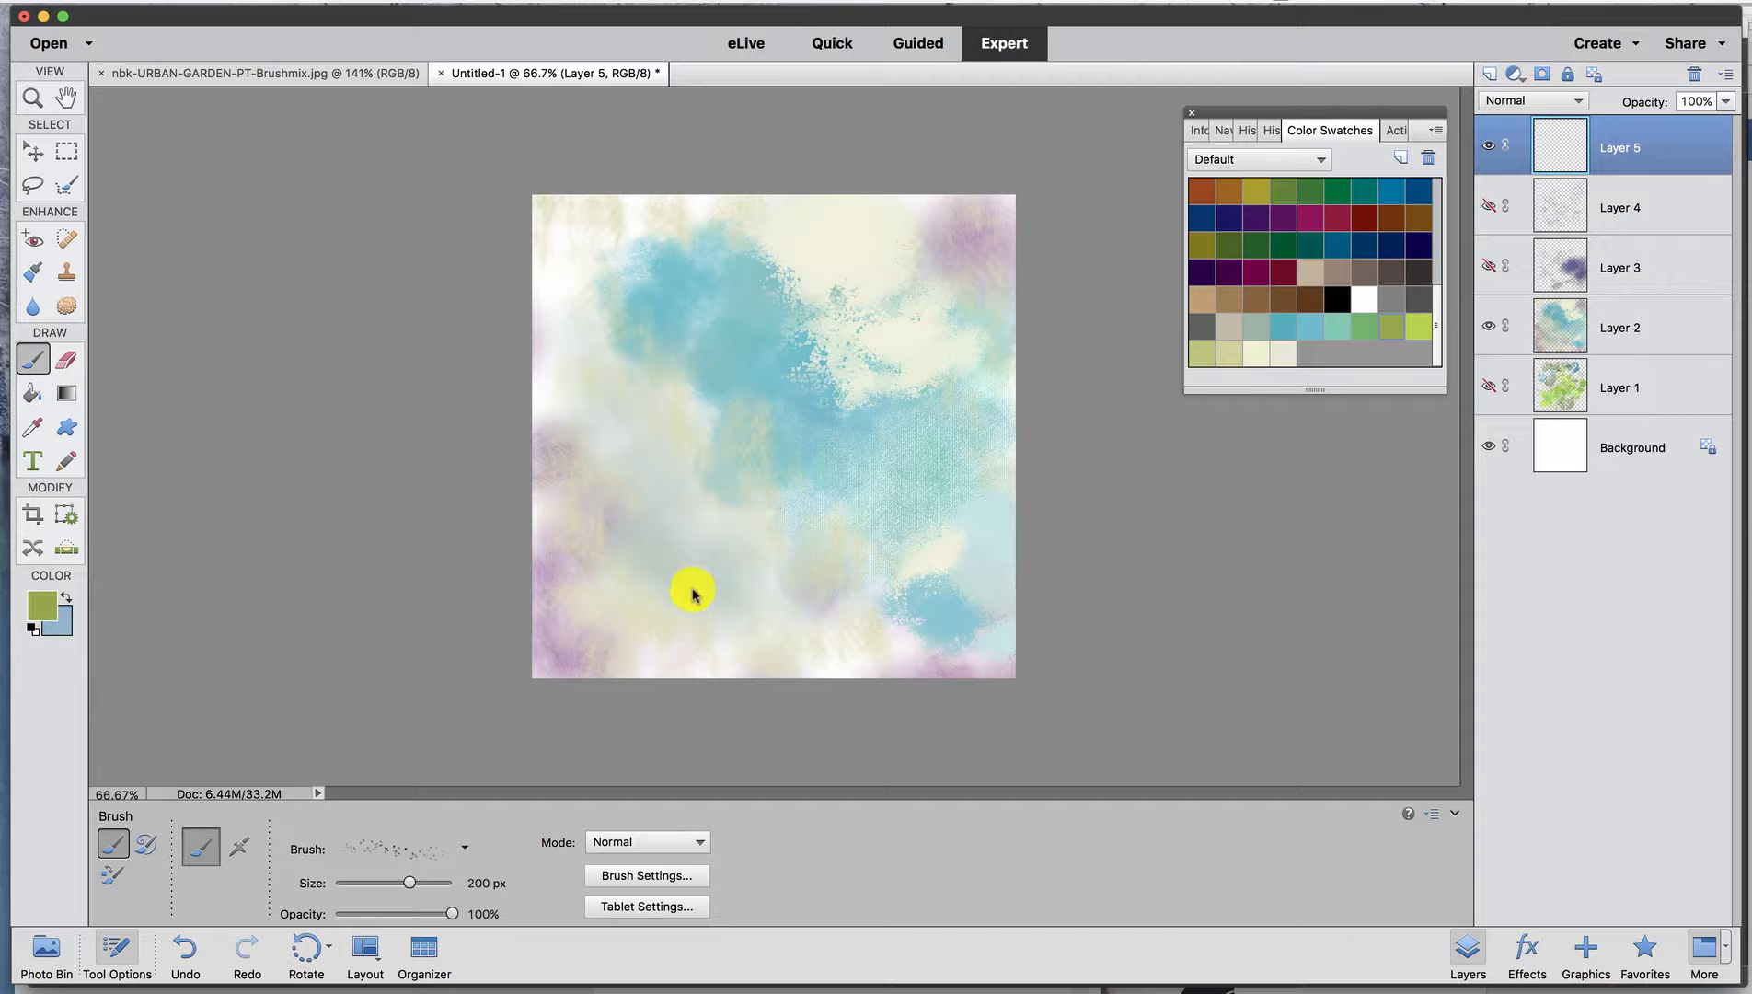
Layer rounded texture stamps in olive green and dark purple over the canvas centre and right half with the 688 px brush.
left_click(428, 842)
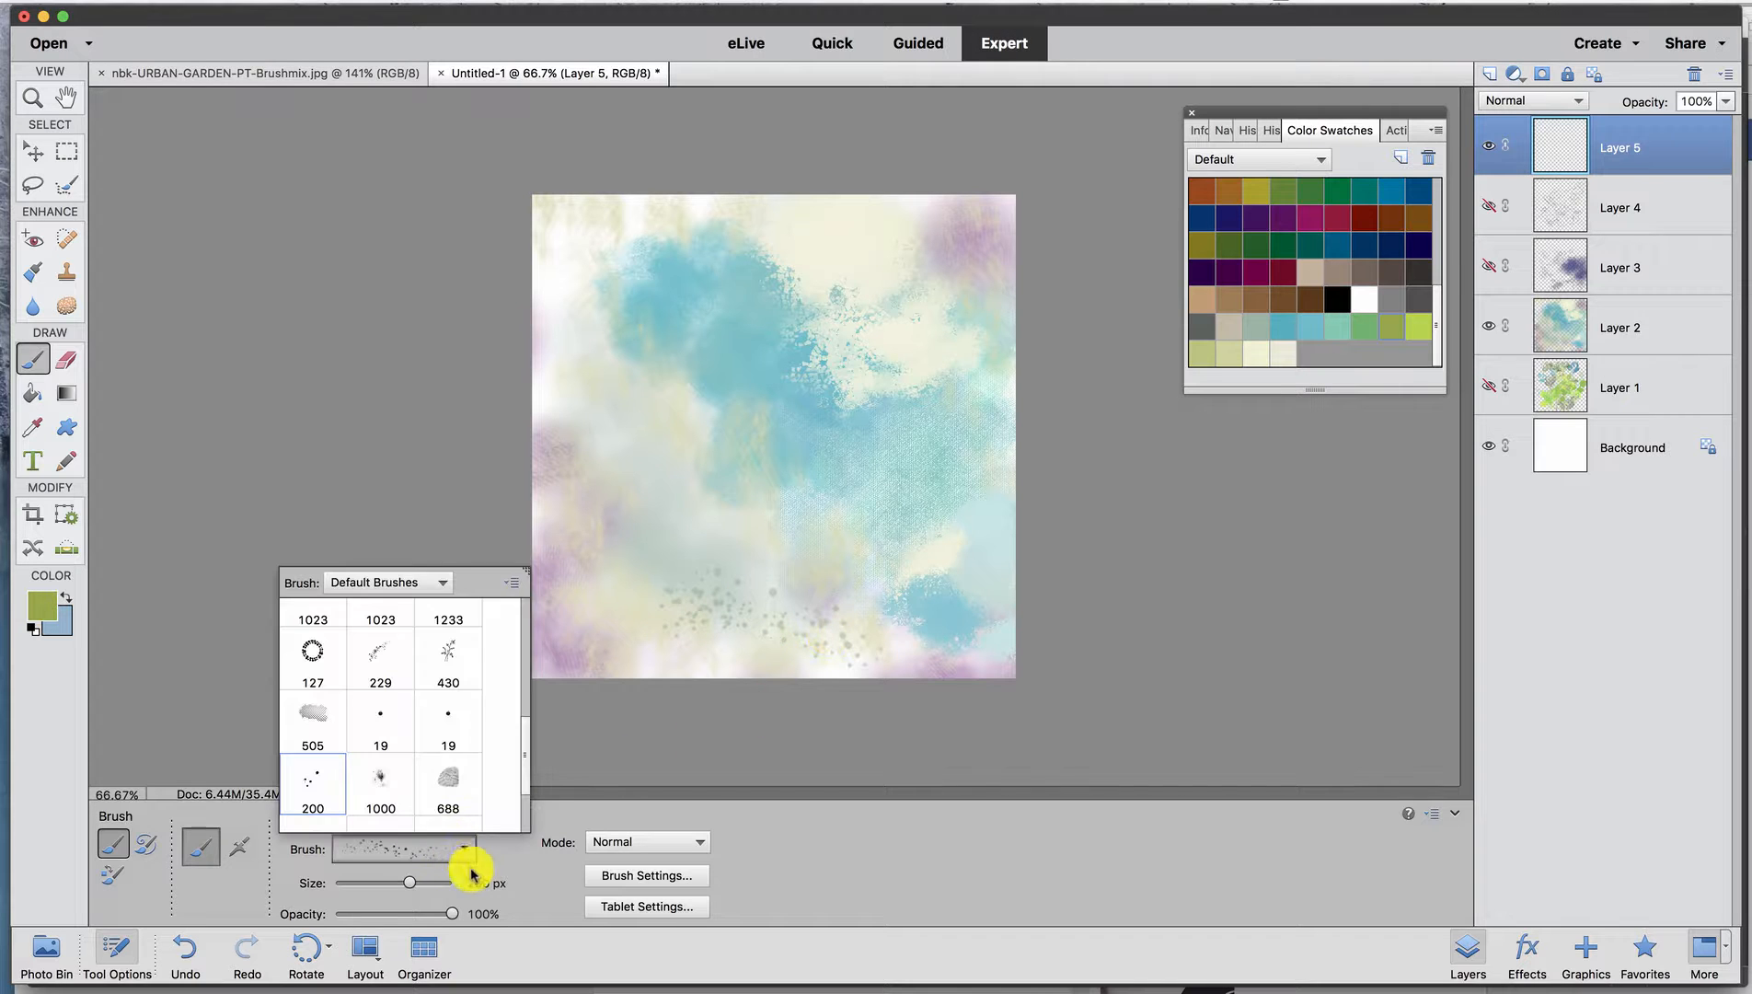
left_click(448, 778)
left_click(784, 520)
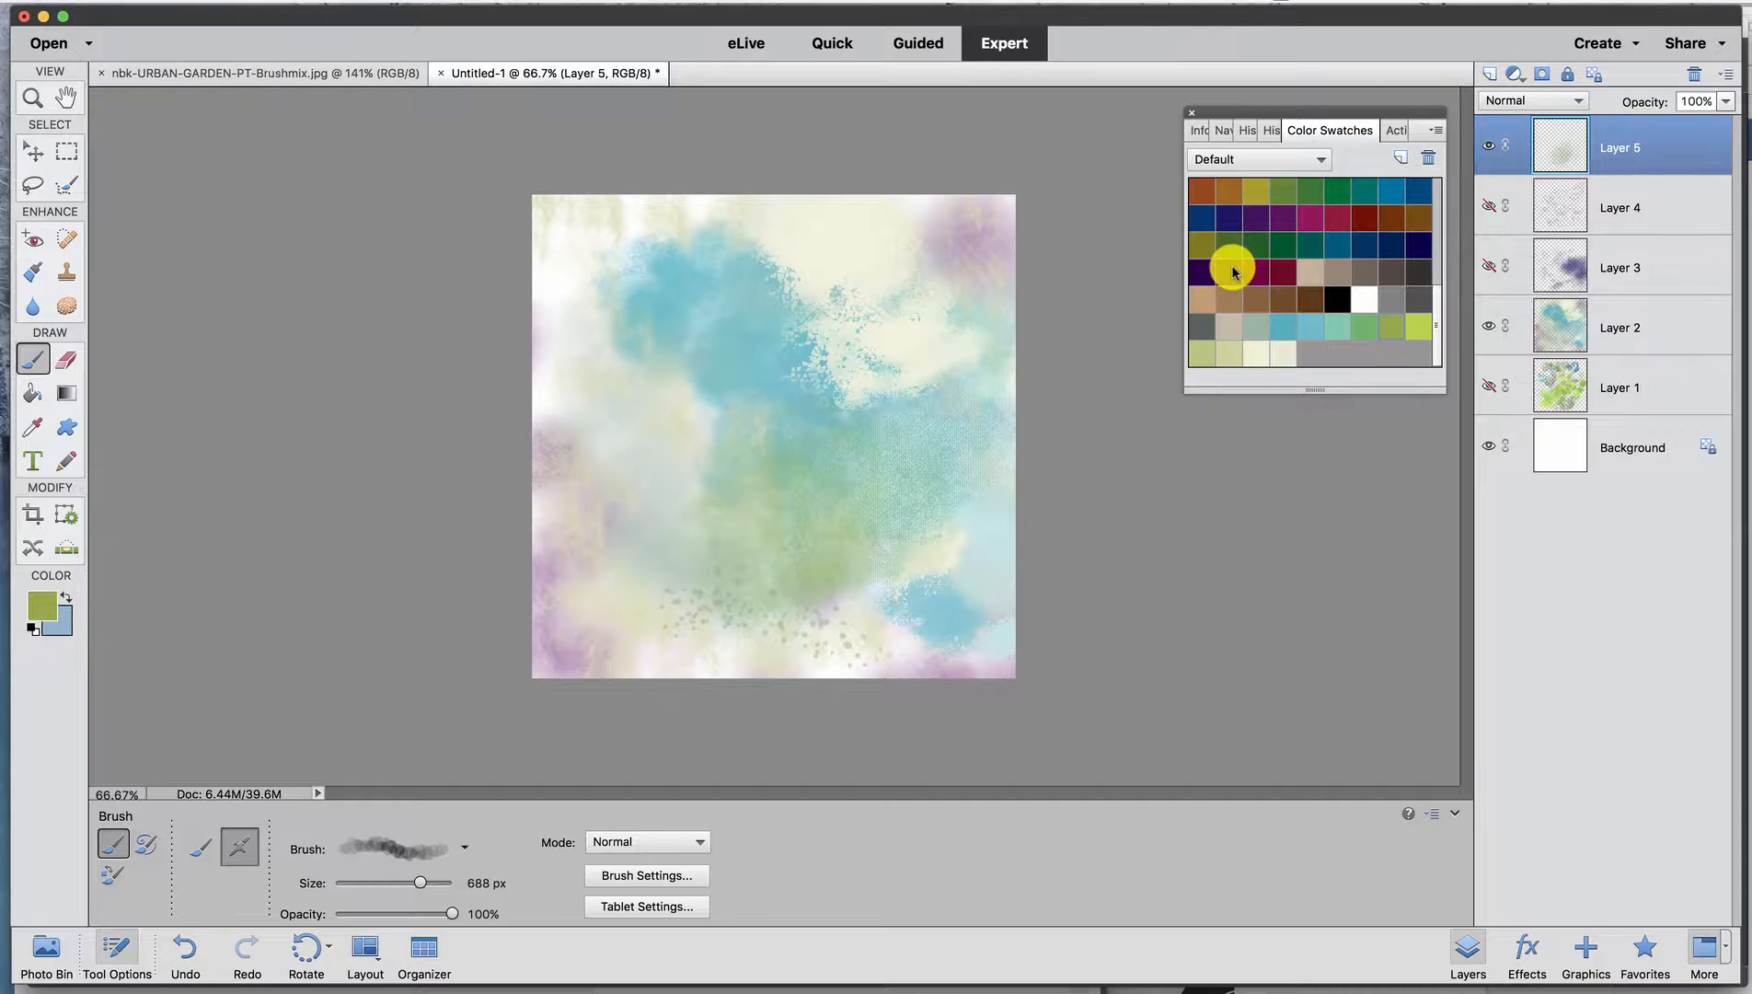
left_click(1229, 270)
mouse_move(835, 376)
left_mouse_down()
mouse_move(915, 500)
mouse_move(741, 256)
mouse_move(769, 213)
mouse_move(648, 347)
mouse_move(663, 414)
mouse_move(727, 497)
left_mouse_up()
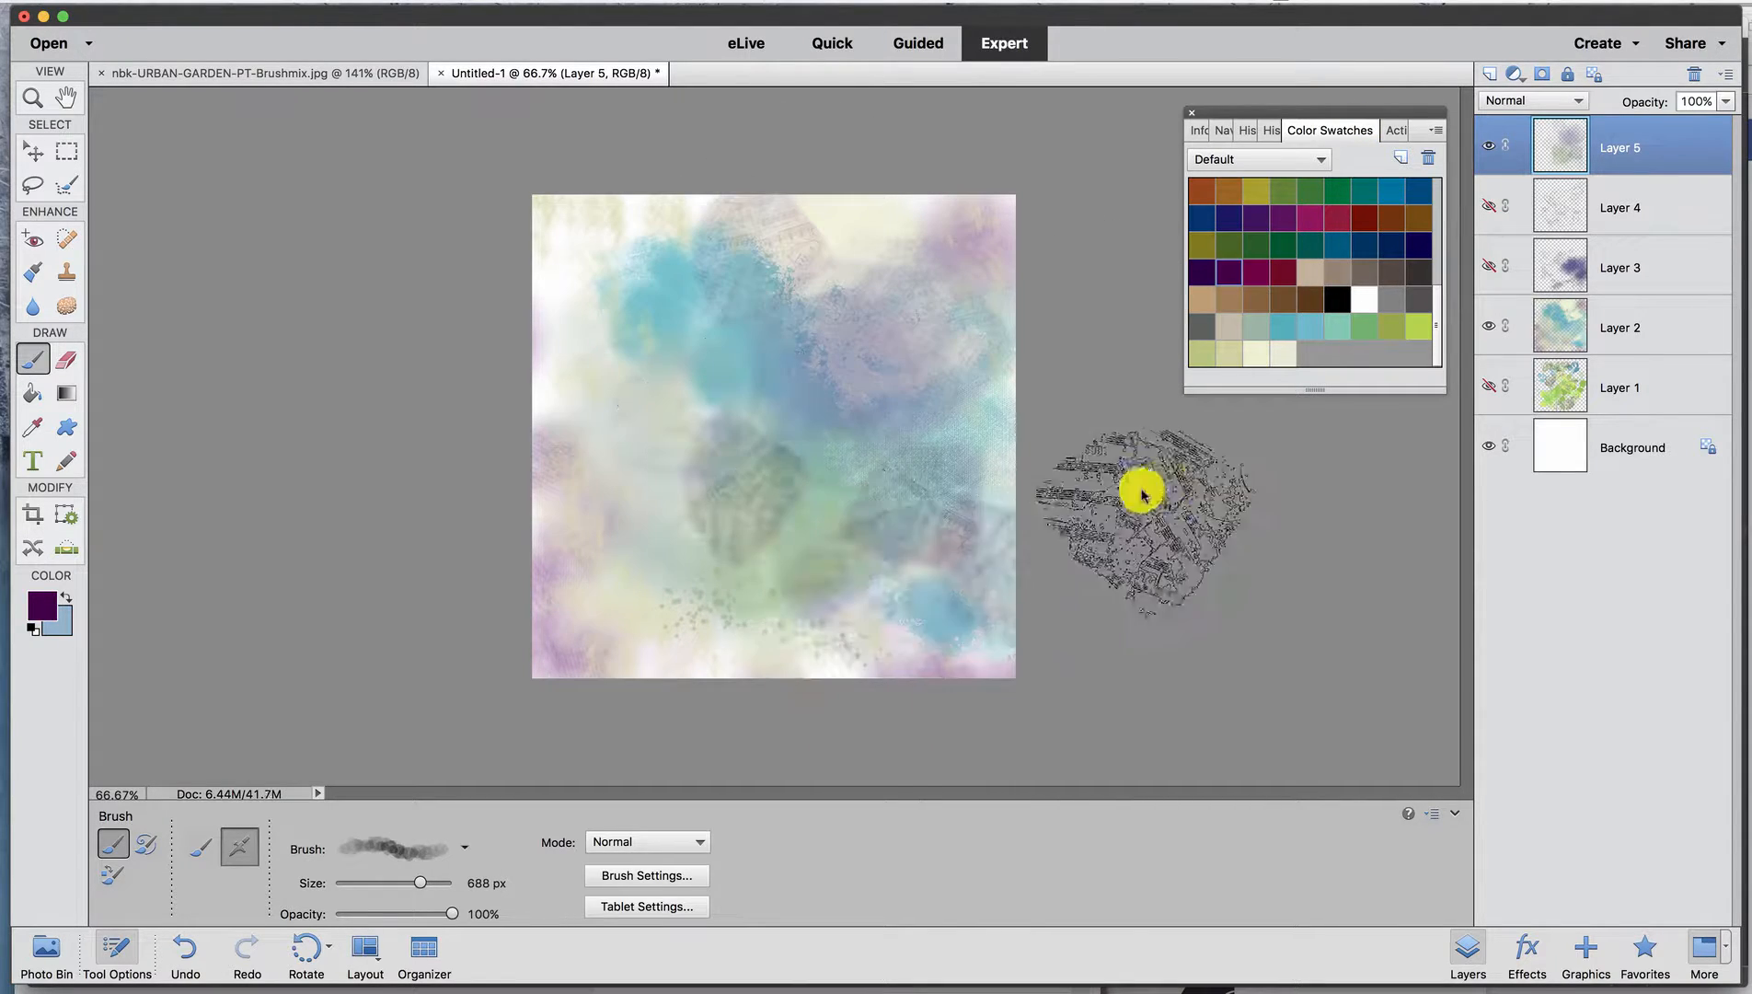
Add fine speckles in dark purple at the top and dark red at the lower left with the 1442 px brush.
left_click(464, 849)
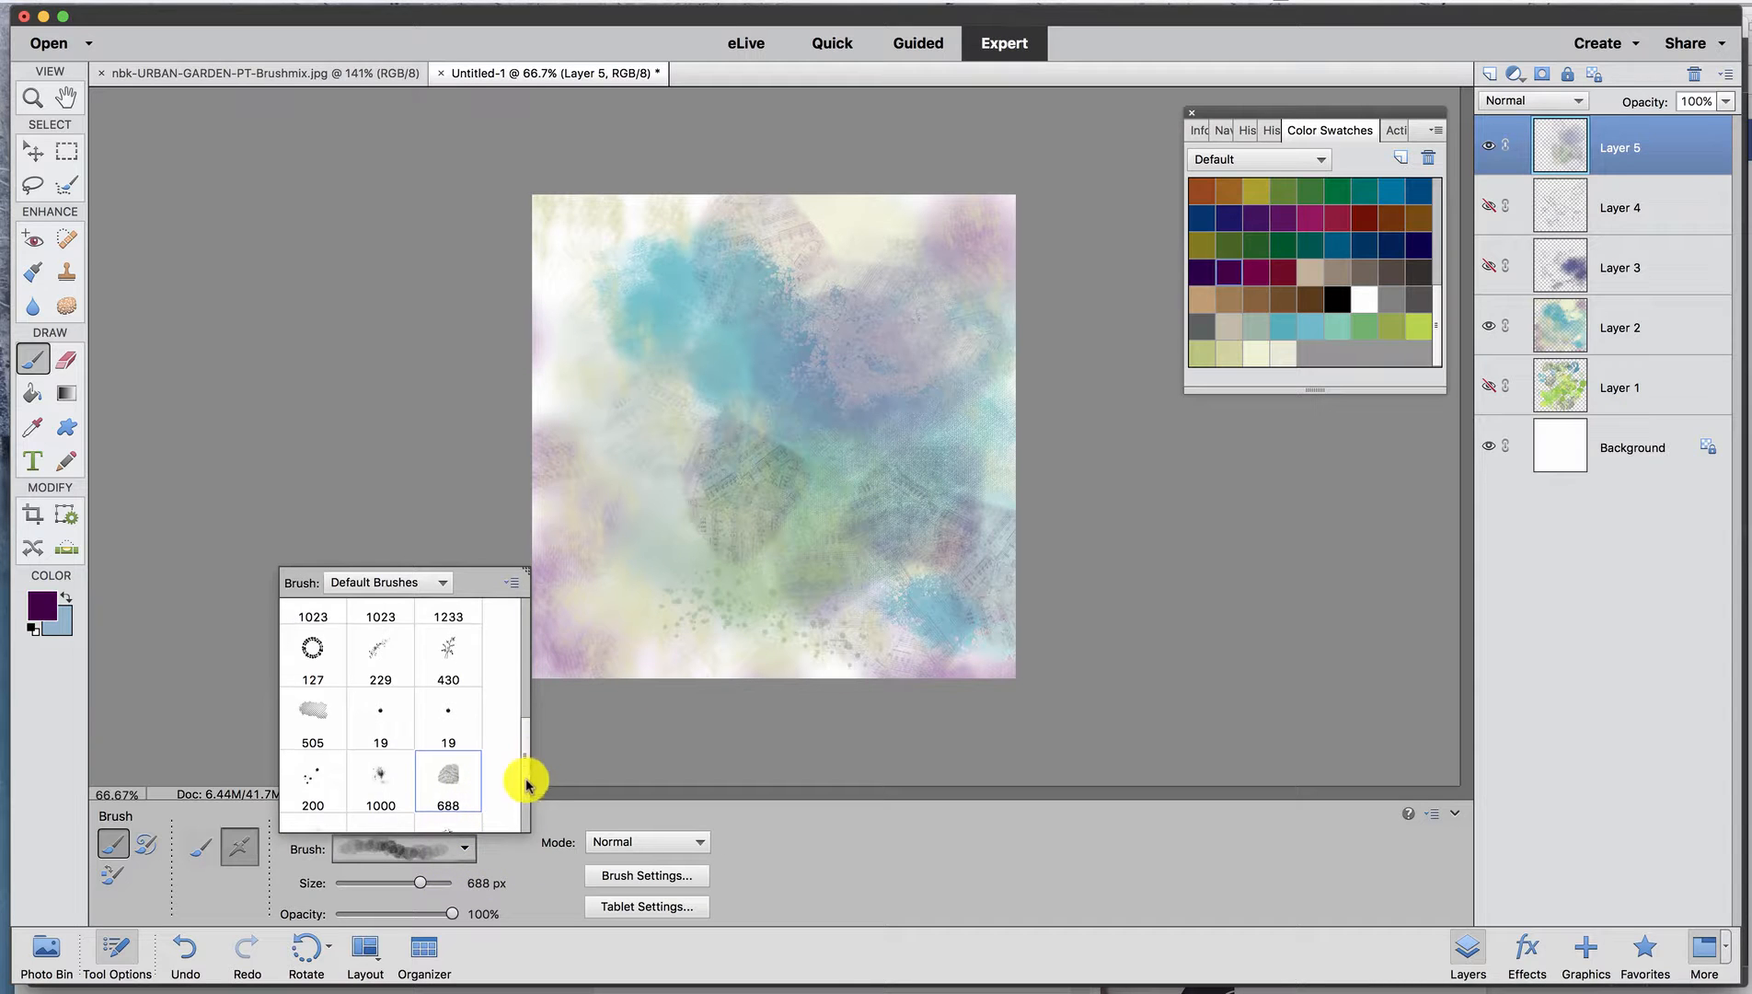
scroll(520, 779, "down", 2)
left_click(314, 743)
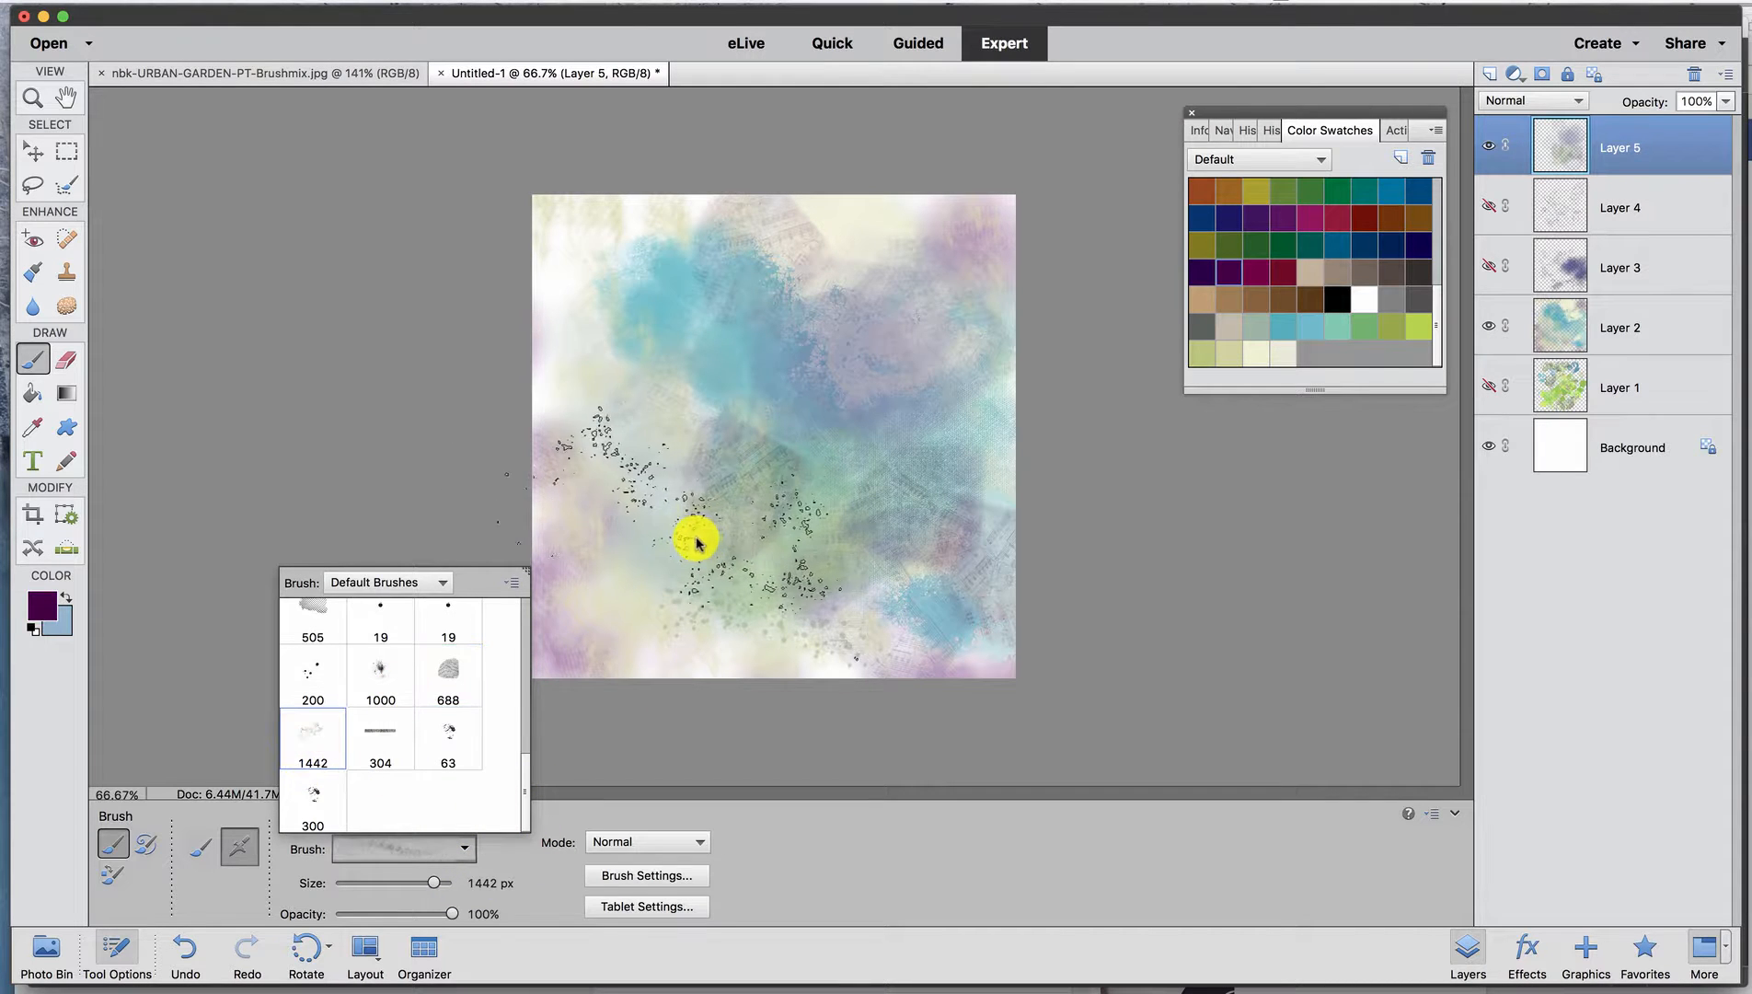
left_click(773, 487)
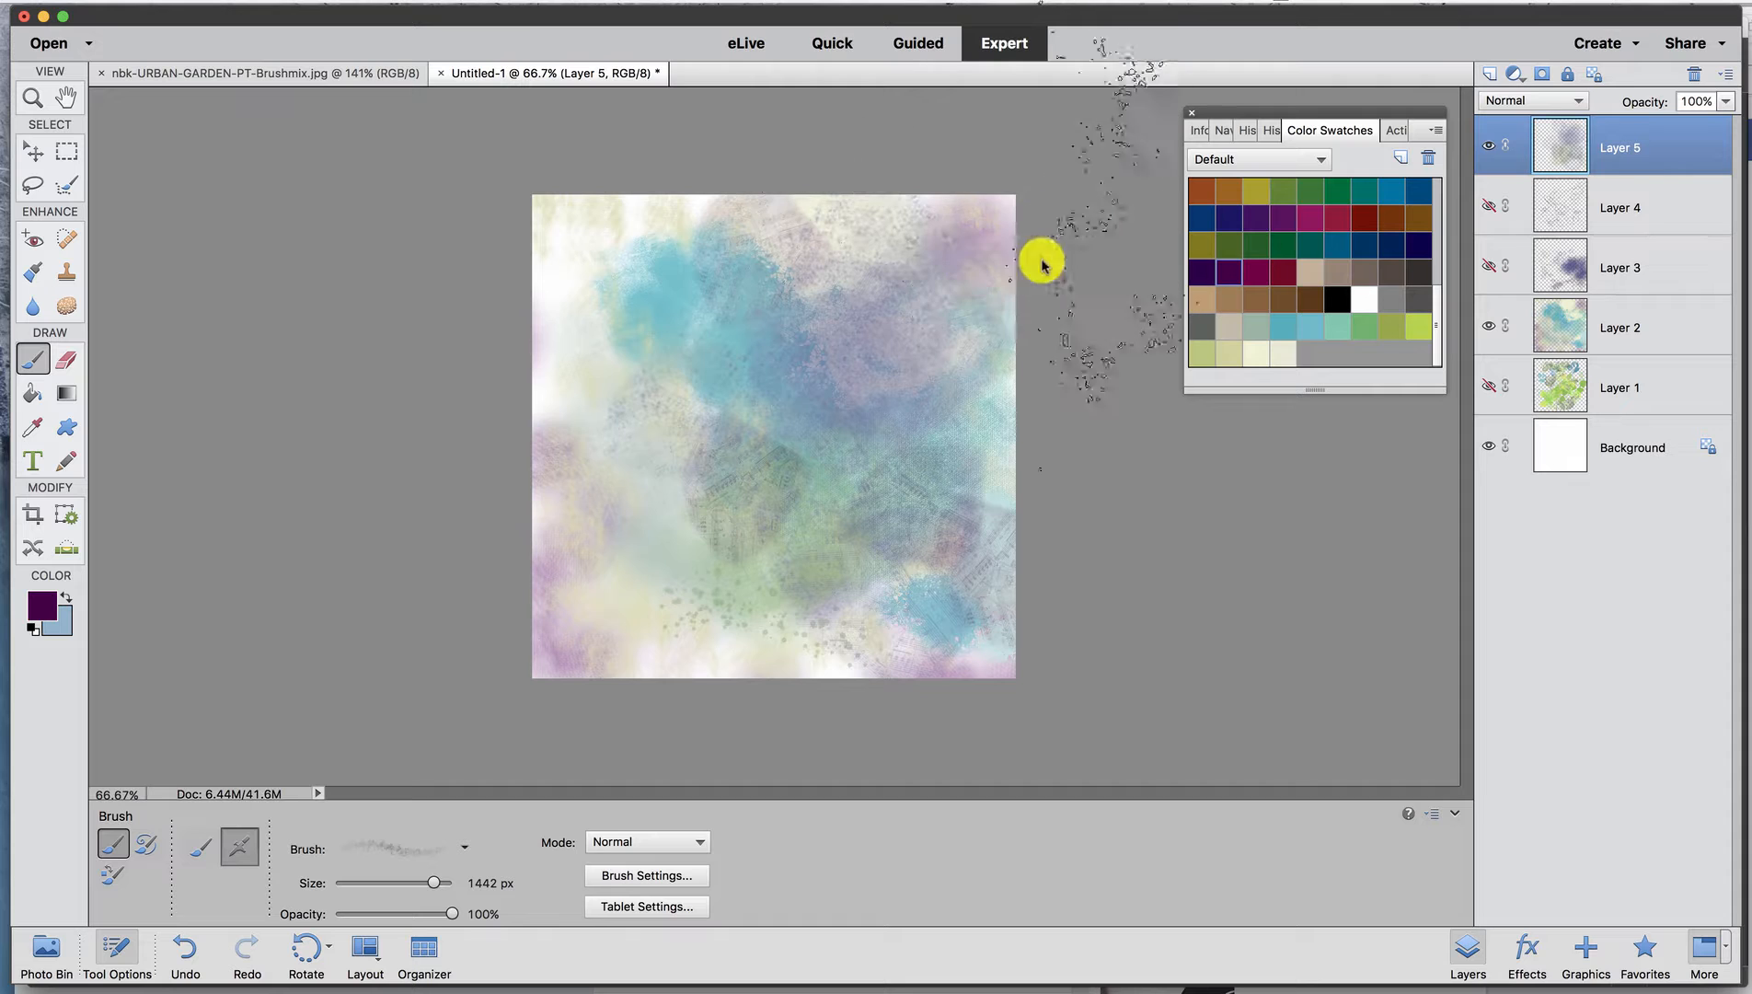
left_click(1283, 272)
mouse_move(692, 571)
left_mouse_down()
mouse_move(642, 578)
mouse_move(721, 598)
left_mouse_up()
Add a new layer above the visible Layer 5 and paint scratchy dark red strokes left of centre with the 63 px brush.
left_click(1489, 145)
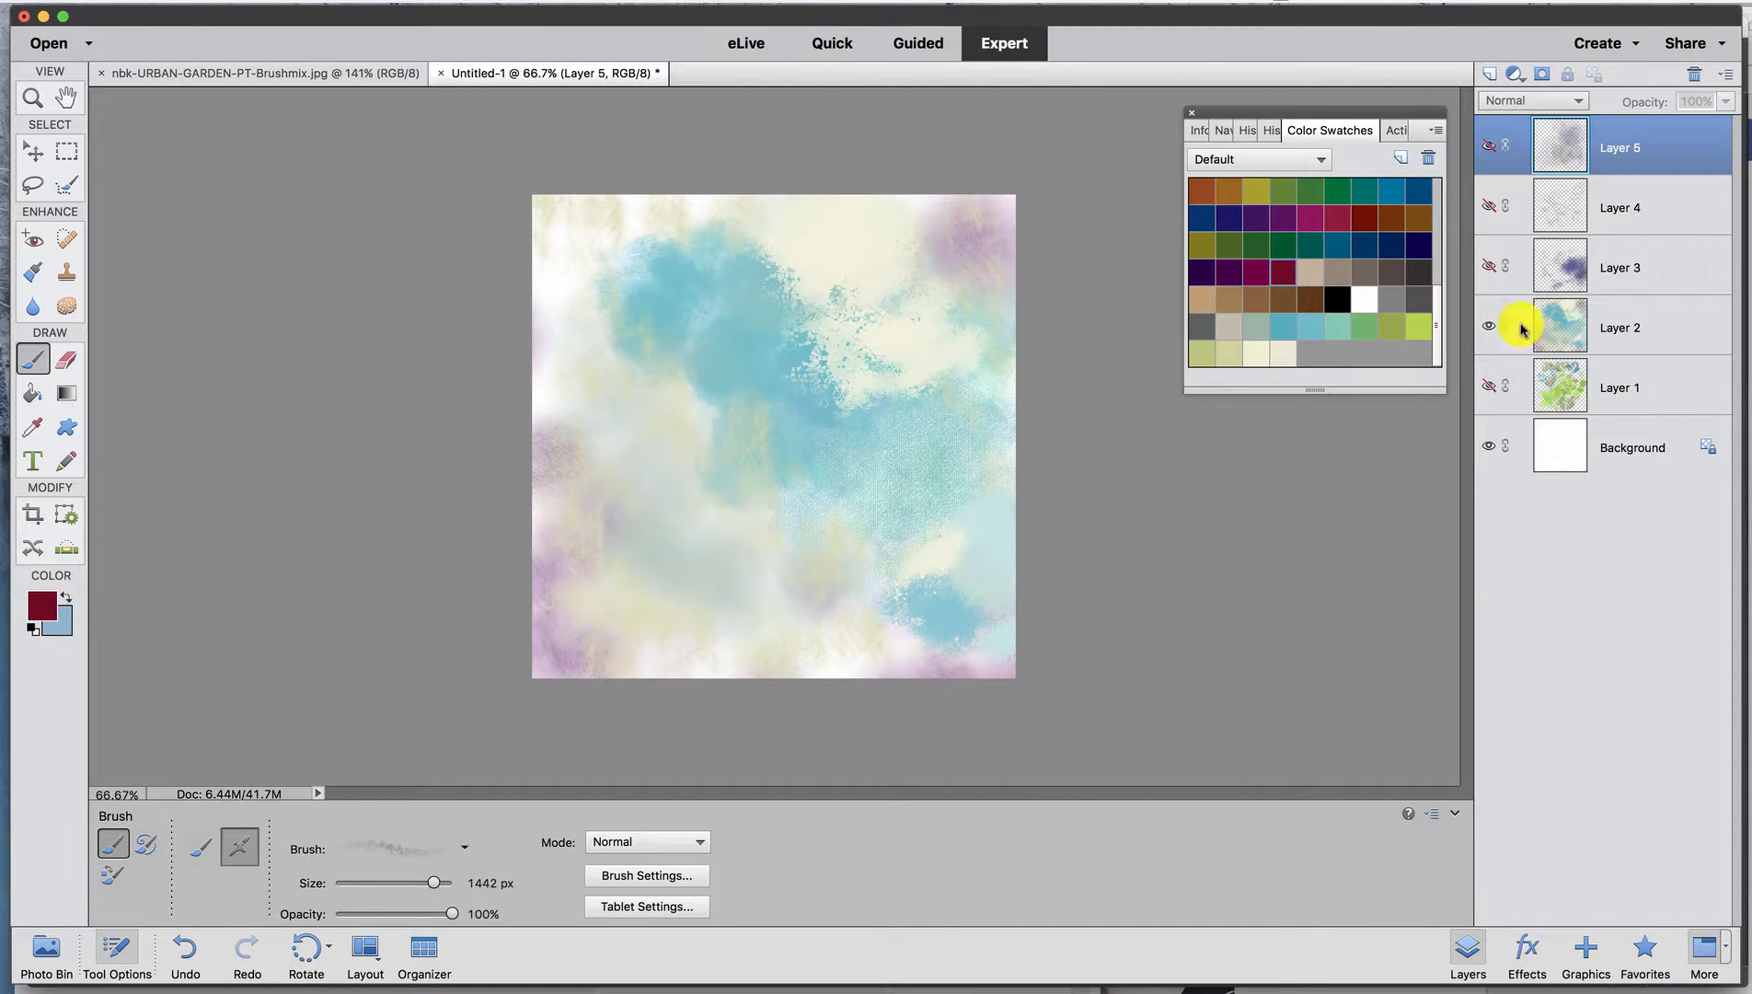
left_click(477, 847)
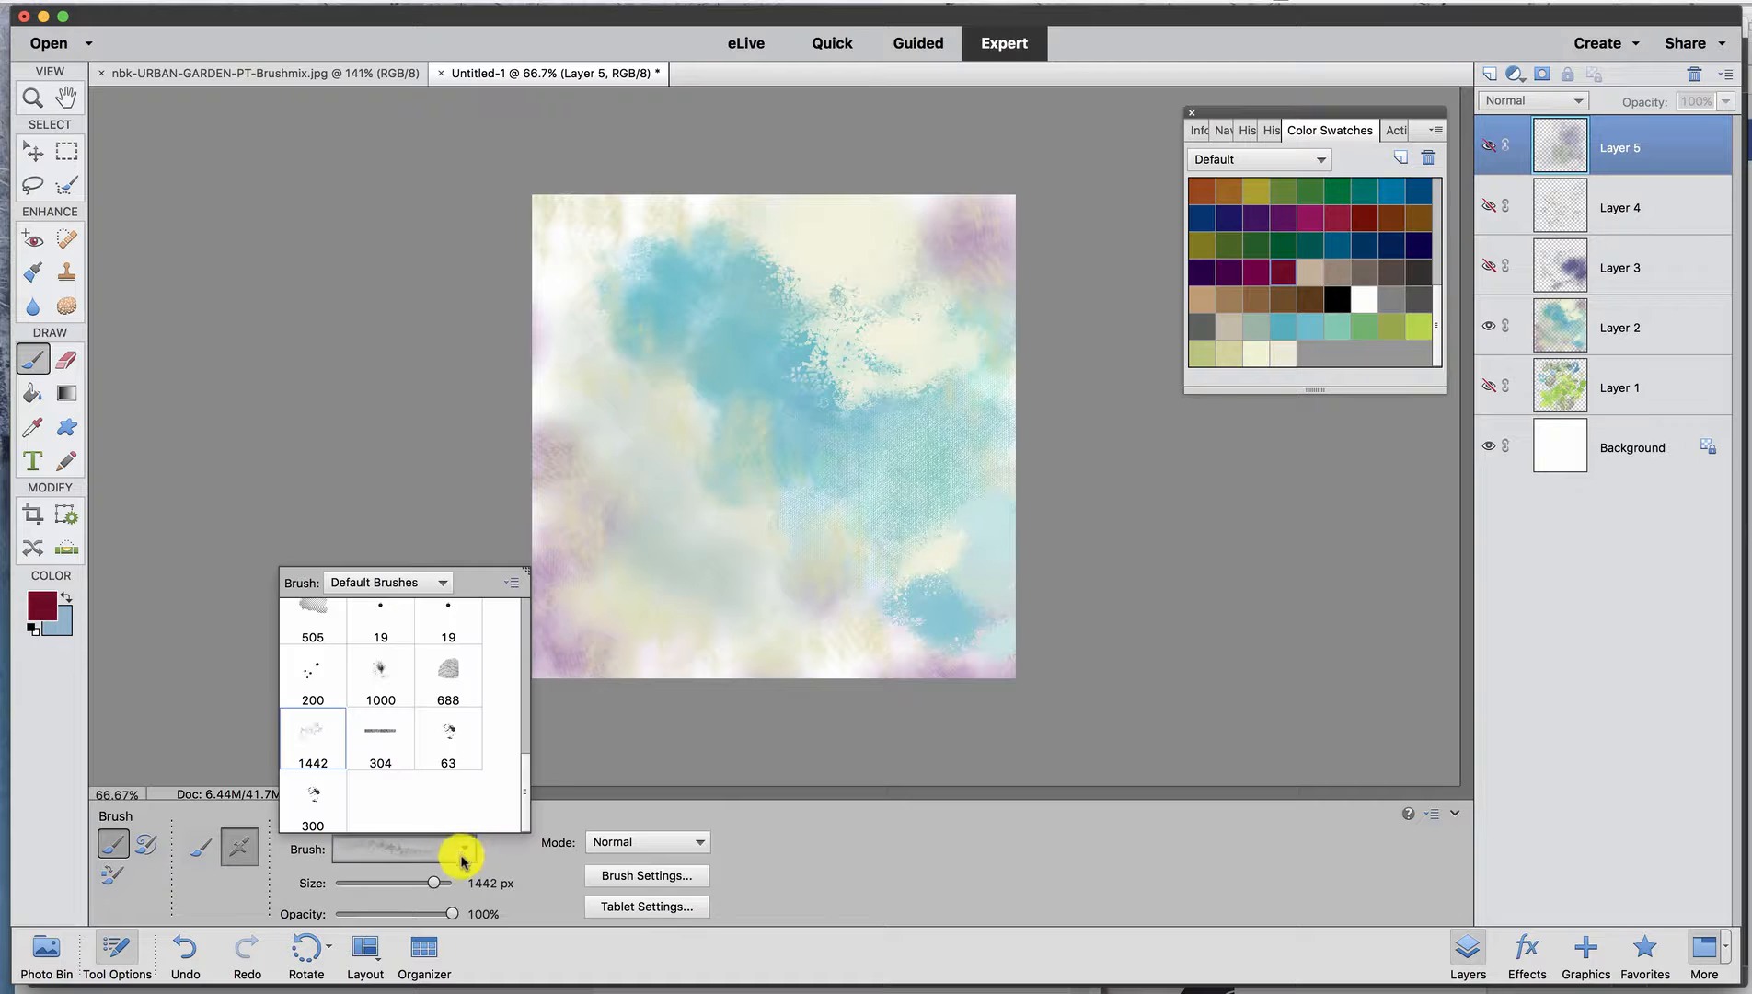
left_click(450, 747)
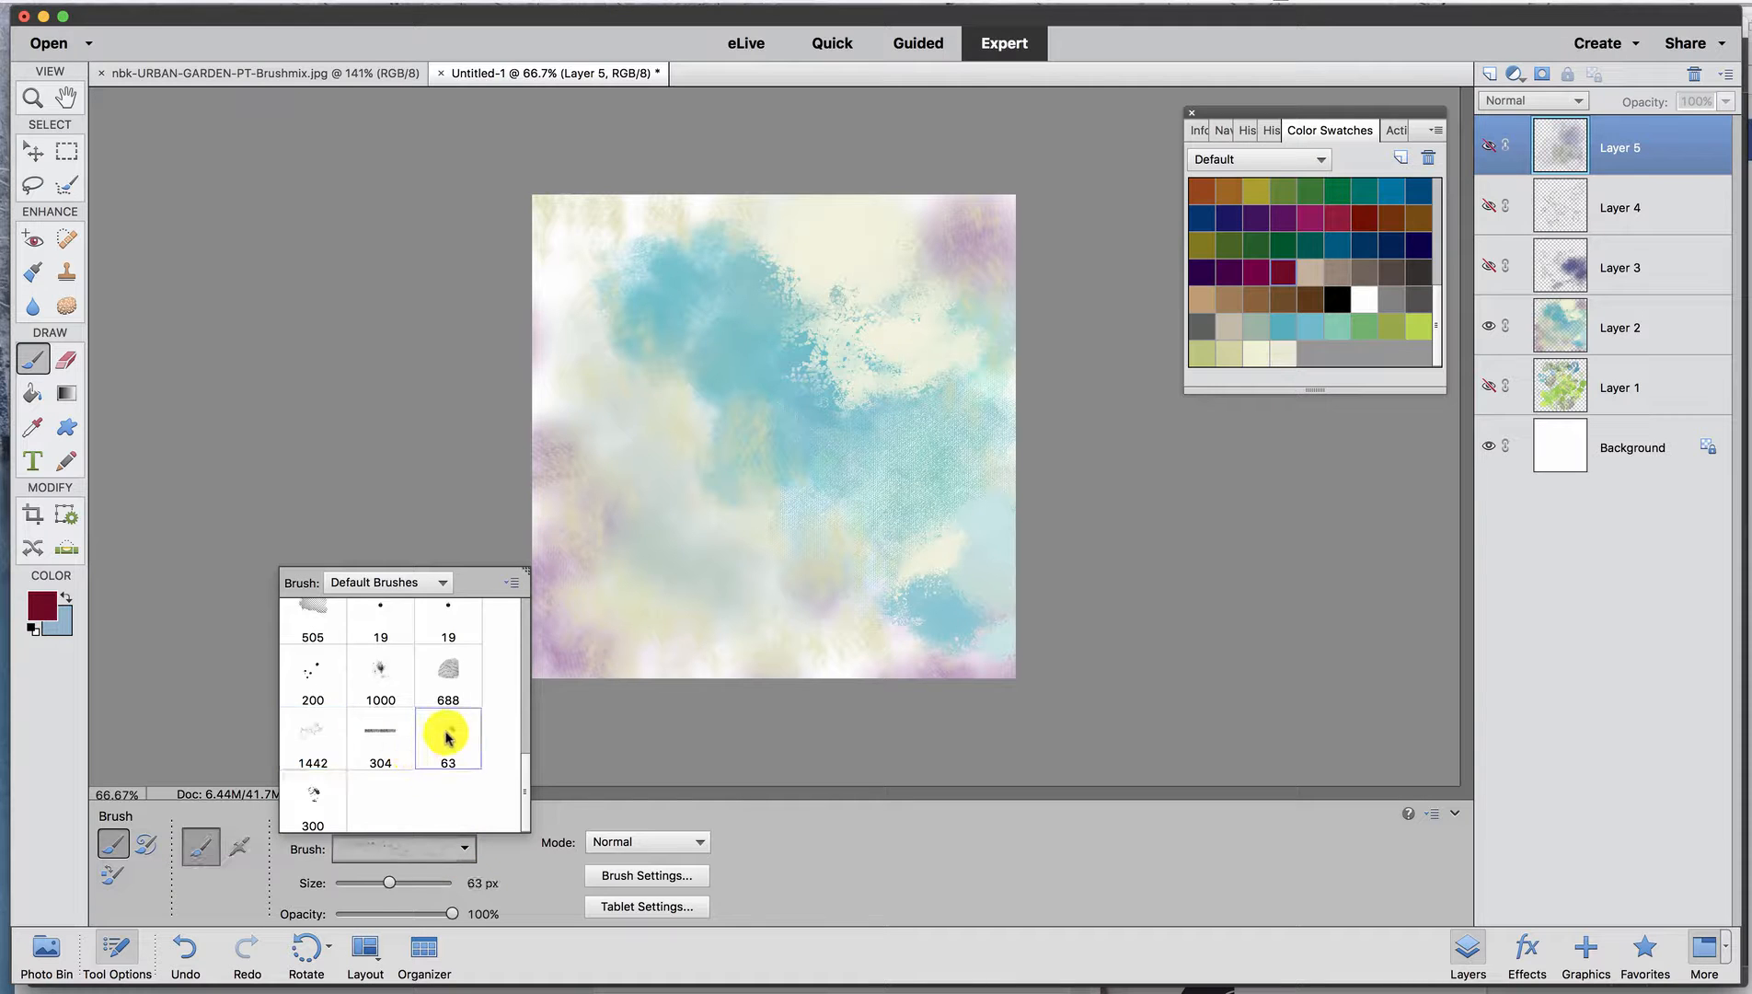
left_click(726, 570)
left_click(1128, 346)
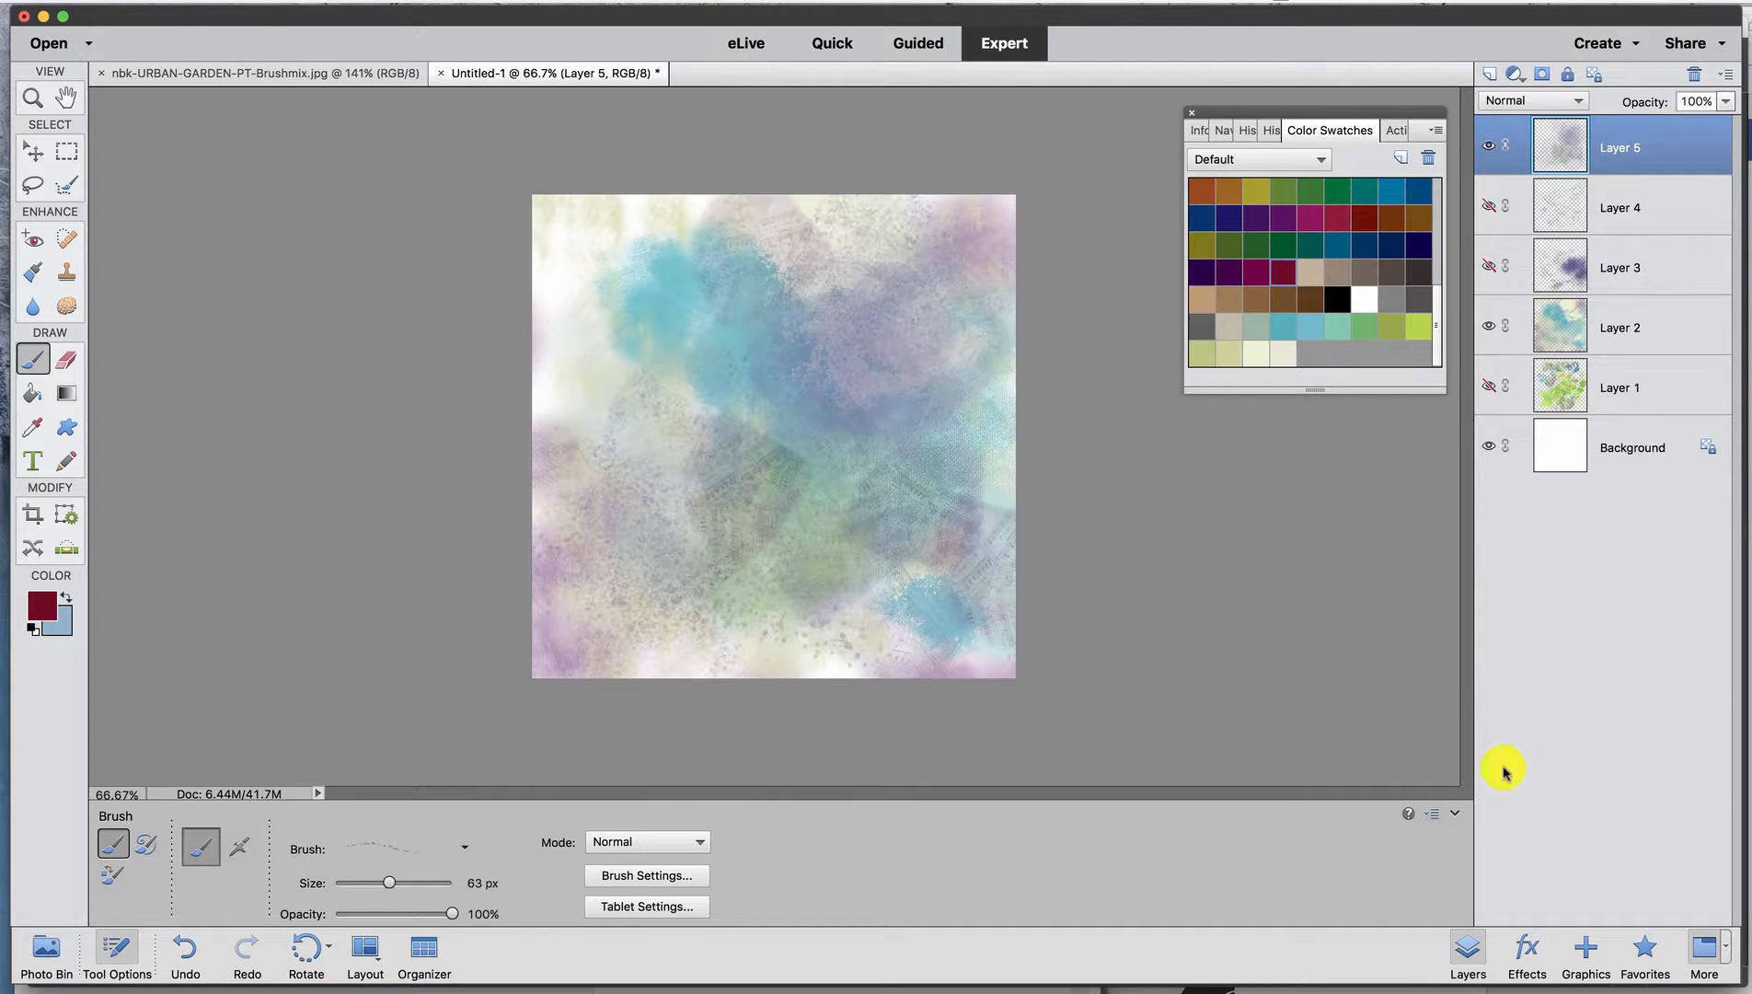
left_click(1489, 73)
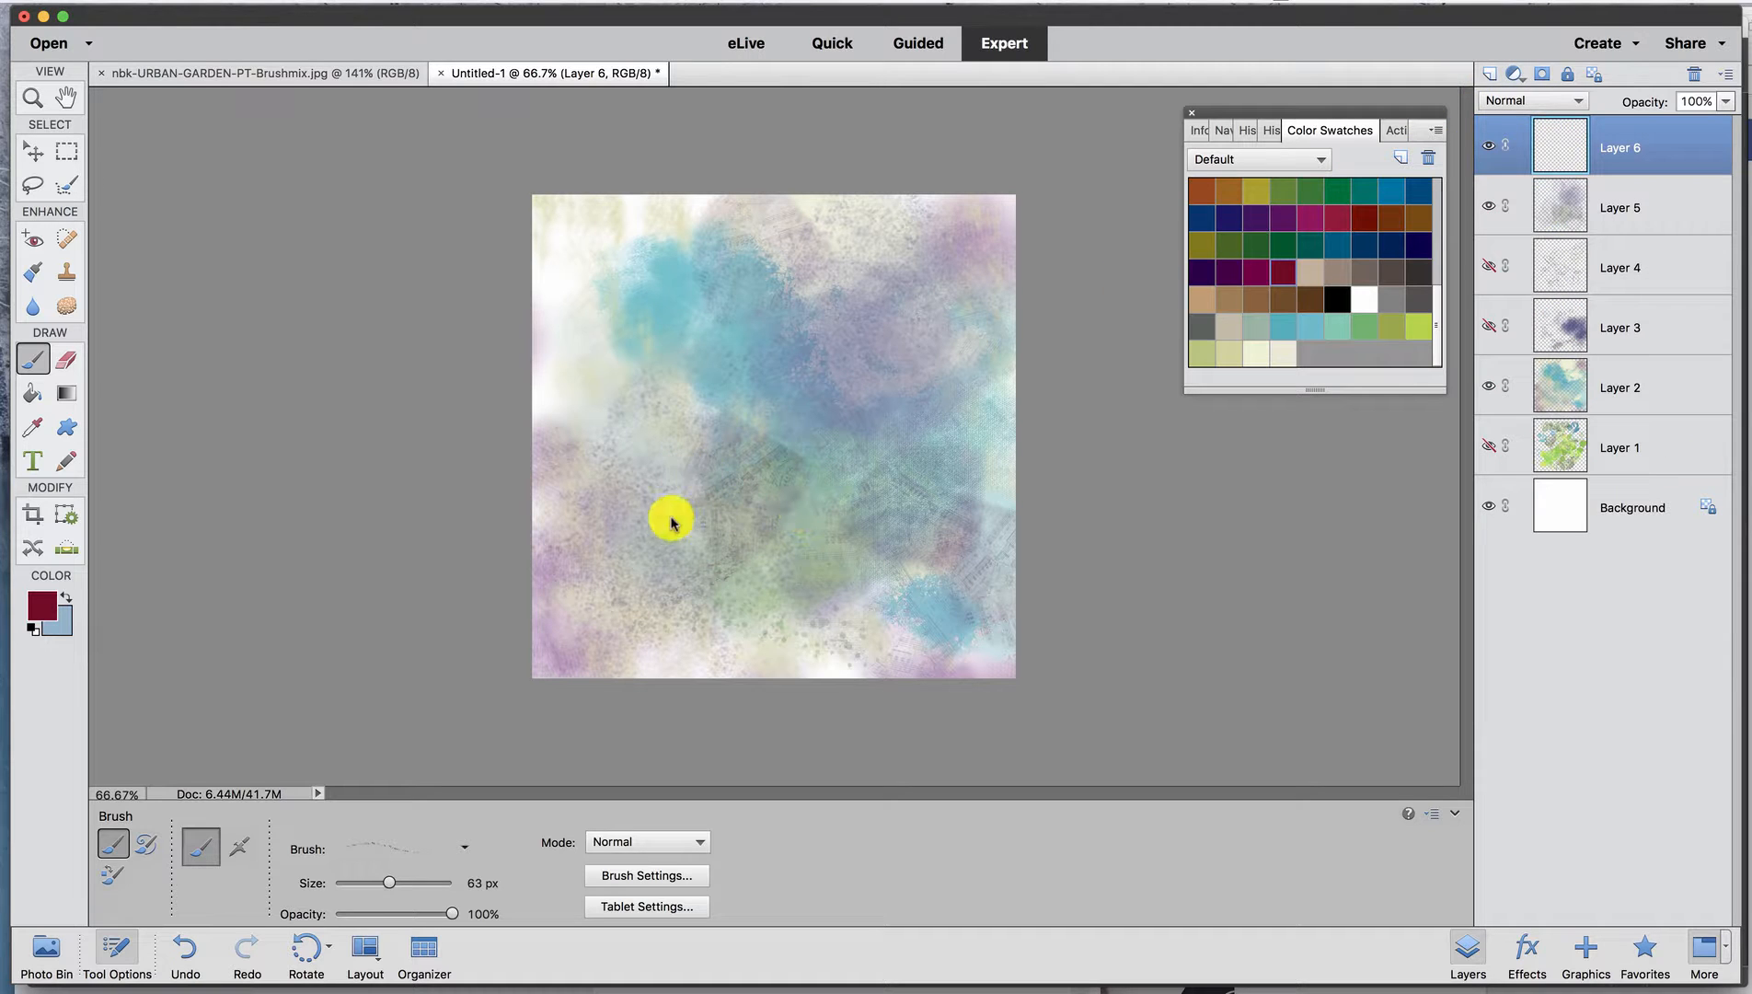
mouse_move(647, 536)
left_mouse_down()
mouse_move(642, 496)
mouse_move(705, 435)
mouse_move(635, 477)
mouse_move(719, 420)
mouse_move(711, 398)
mouse_move(632, 405)
mouse_move(675, 365)
mouse_move(681, 327)
left_mouse_up()
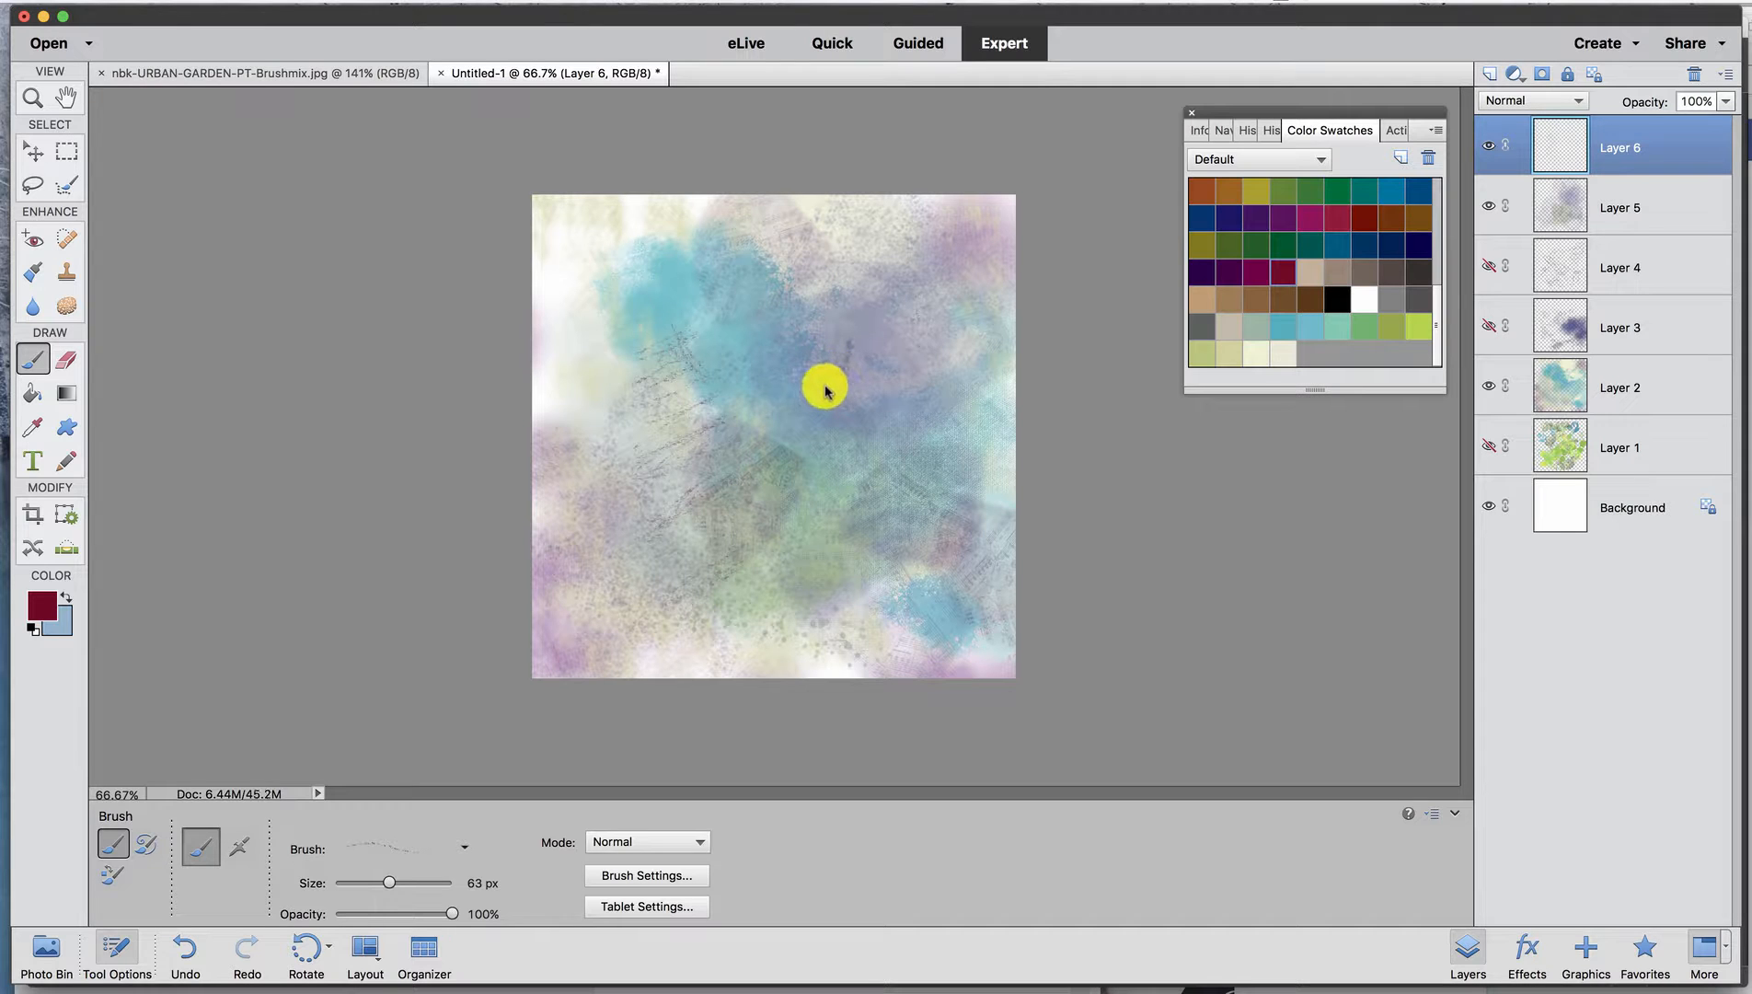
Paint a fan-shaped flower head in dark red and purple with a stem below it, using the brush at 134 px.
mouse_move(839, 390)
left_mouse_down()
mouse_move(861, 394)
mouse_move(824, 366)
left_mouse_up()
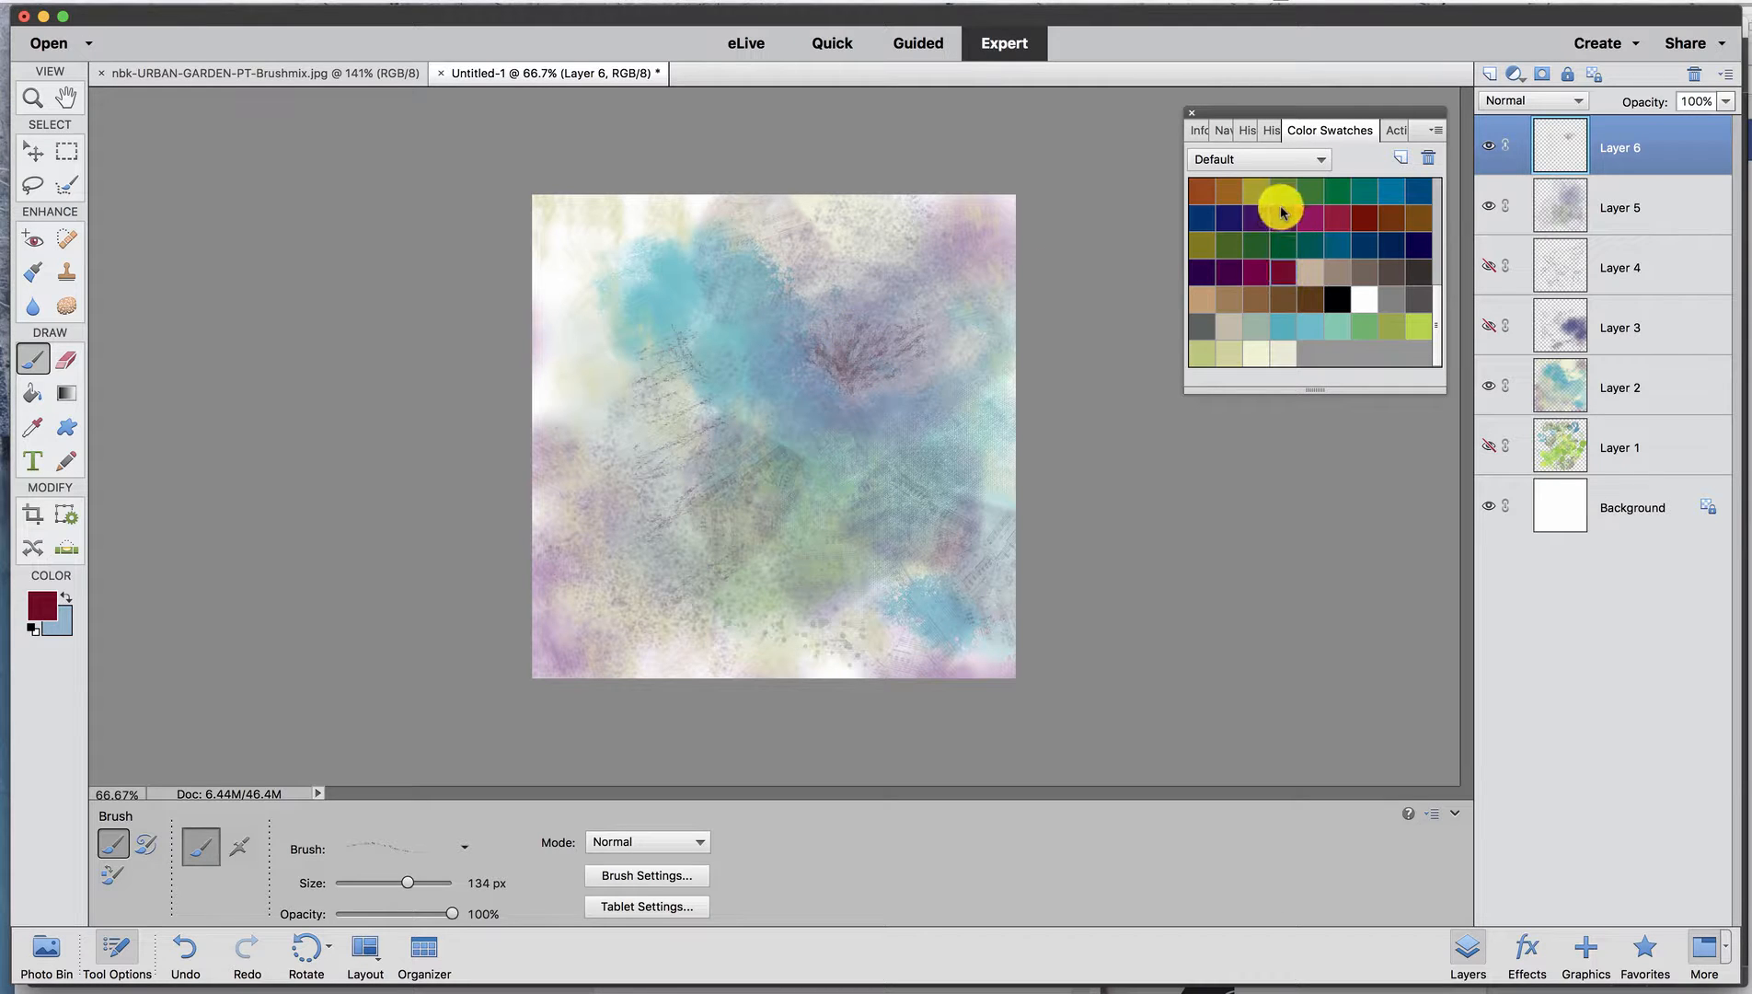
left_click(1282, 218)
mouse_move(883, 322)
left_mouse_down()
mouse_move(793, 331)
mouse_move(833, 373)
mouse_move(860, 356)
mouse_move(849, 386)
mouse_move(912, 351)
mouse_move(838, 345)
mouse_move(854, 297)
mouse_move(824, 348)
left_mouse_up()
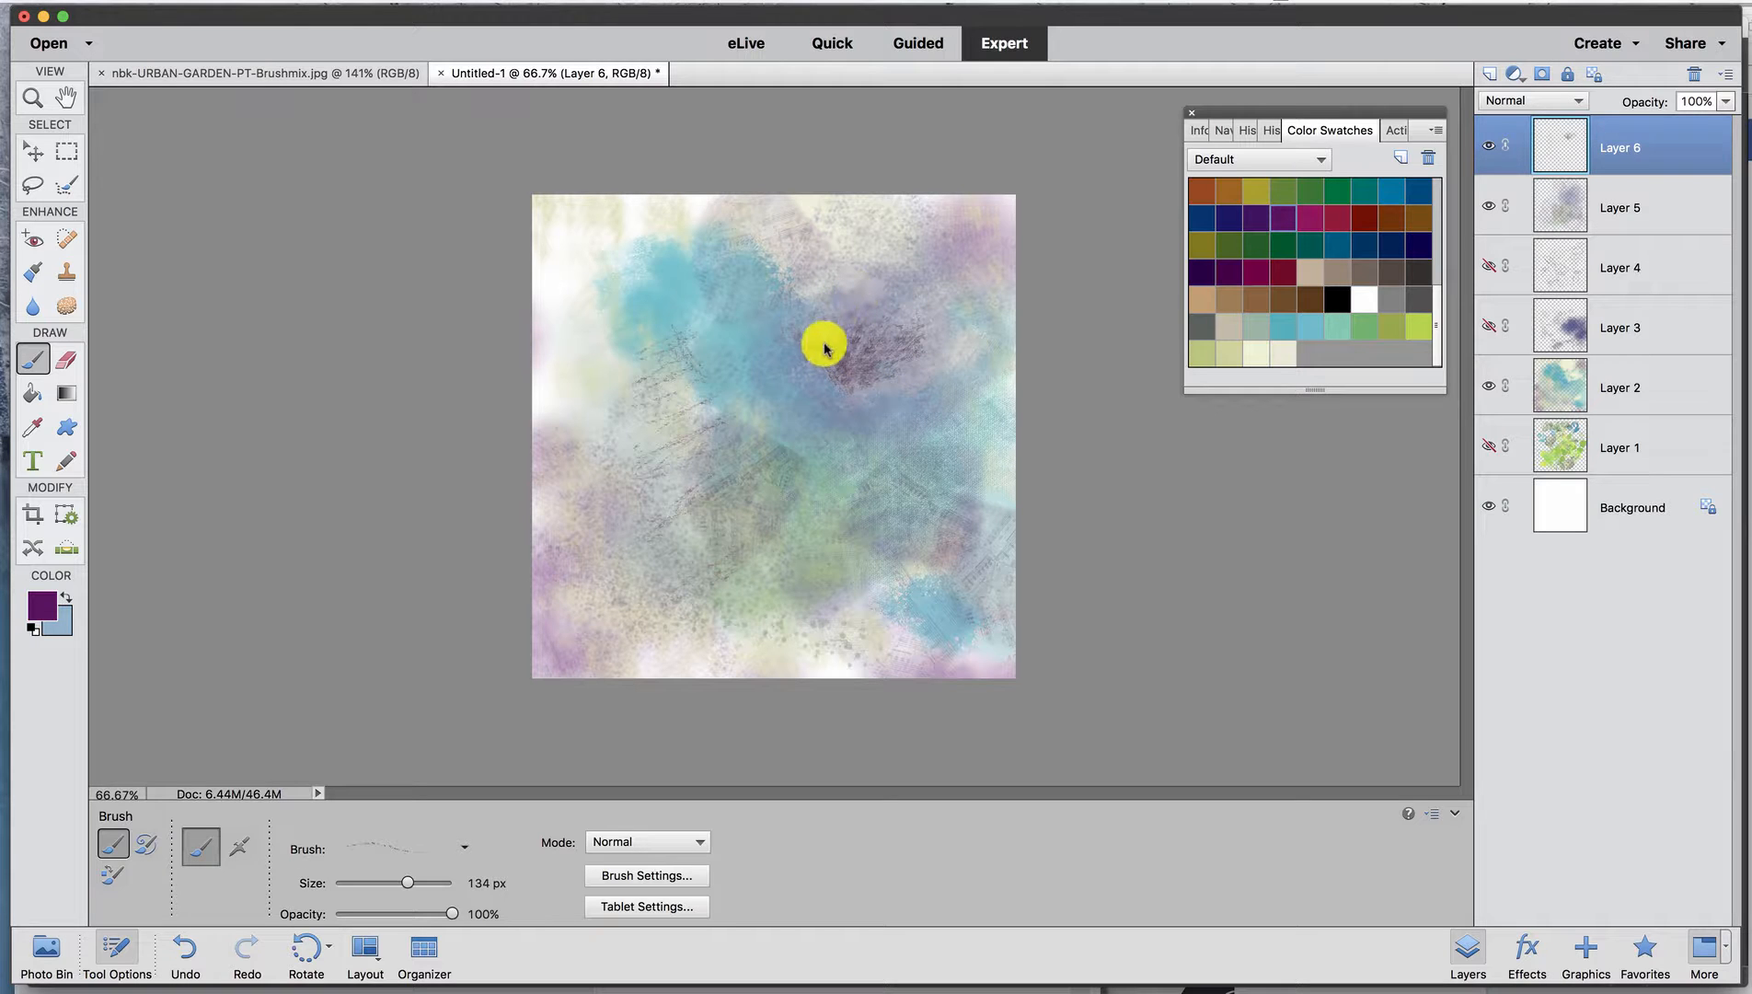
mouse_move(847, 500)
left_mouse_down()
mouse_move(852, 421)
mouse_move(865, 580)
mouse_move(870, 465)
left_mouse_up()
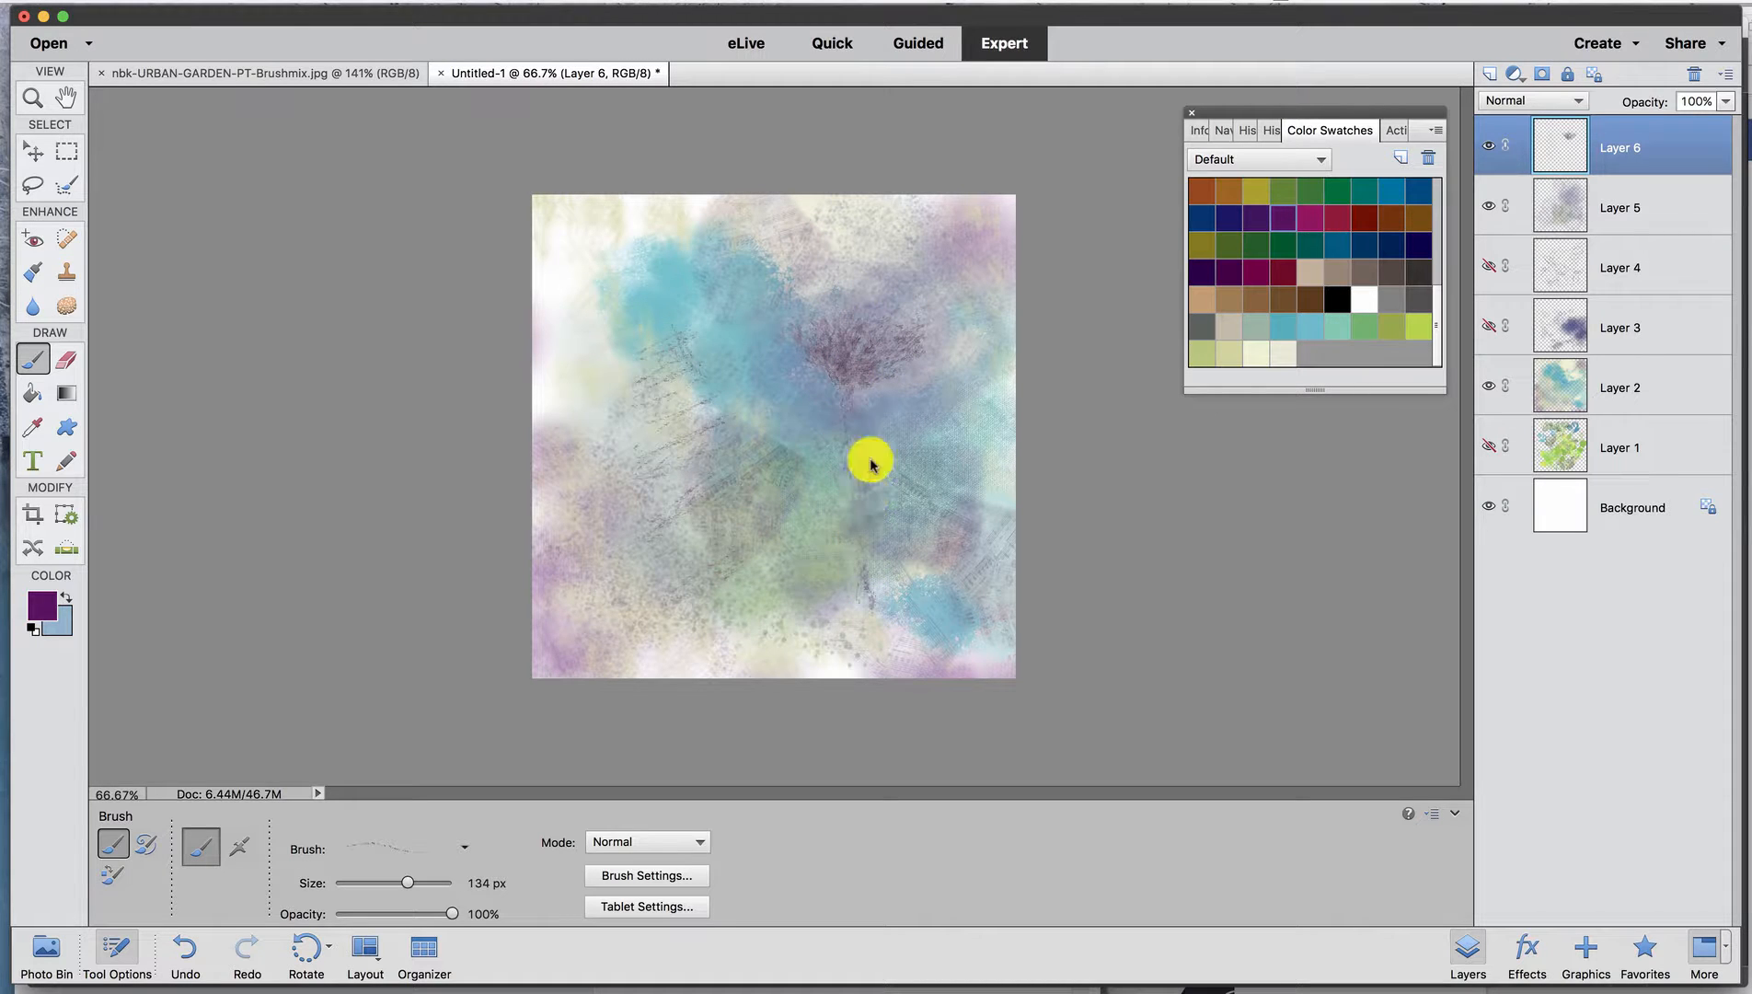
Widen the flower head with dark magenta strokes and add scratchy dark blue strokes near the canvas's upper-left edge.
left_click(1256, 273)
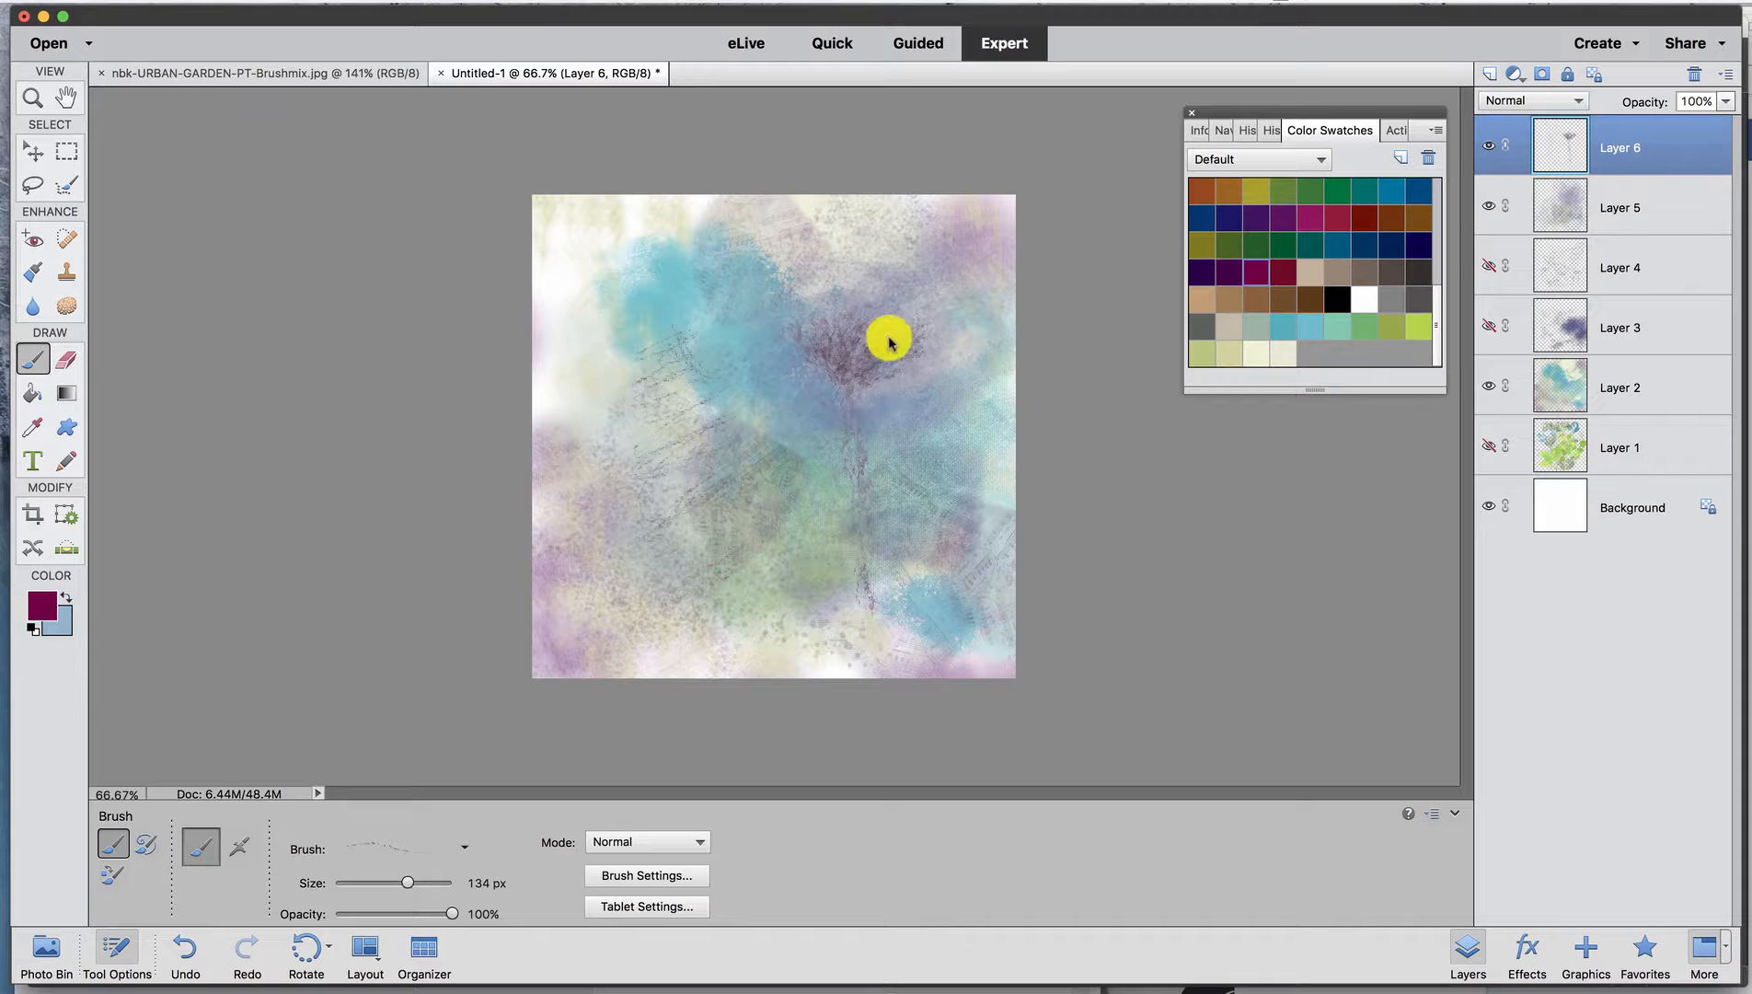
mouse_move(906, 349)
left_mouse_down()
mouse_move(810, 314)
mouse_move(758, 325)
mouse_move(813, 358)
mouse_move(760, 359)
mouse_move(822, 374)
mouse_move(791, 353)
mouse_move(813, 365)
mouse_move(800, 313)
mouse_move(839, 312)
mouse_move(881, 359)
mouse_move(1010, 308)
mouse_move(879, 347)
mouse_move(891, 314)
mouse_move(814, 358)
mouse_move(795, 309)
mouse_move(815, 360)
left_mouse_up()
left_click(1229, 218)
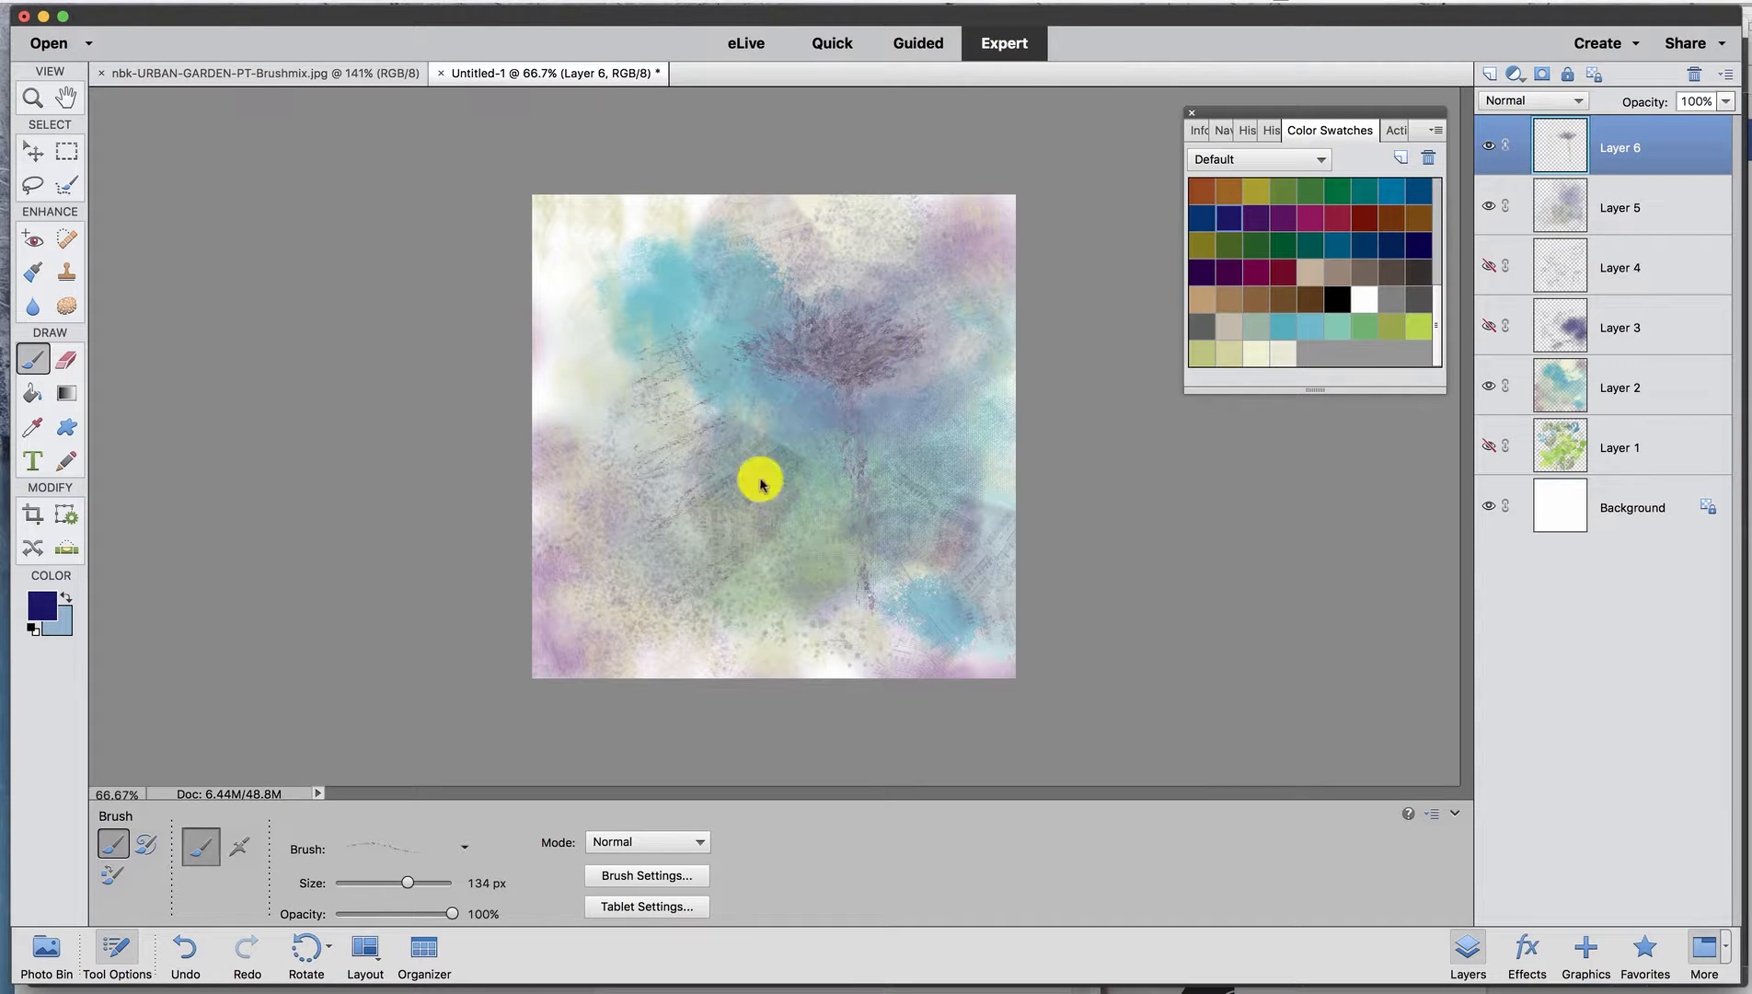
left_click_drag(586, 350, 540, 398)
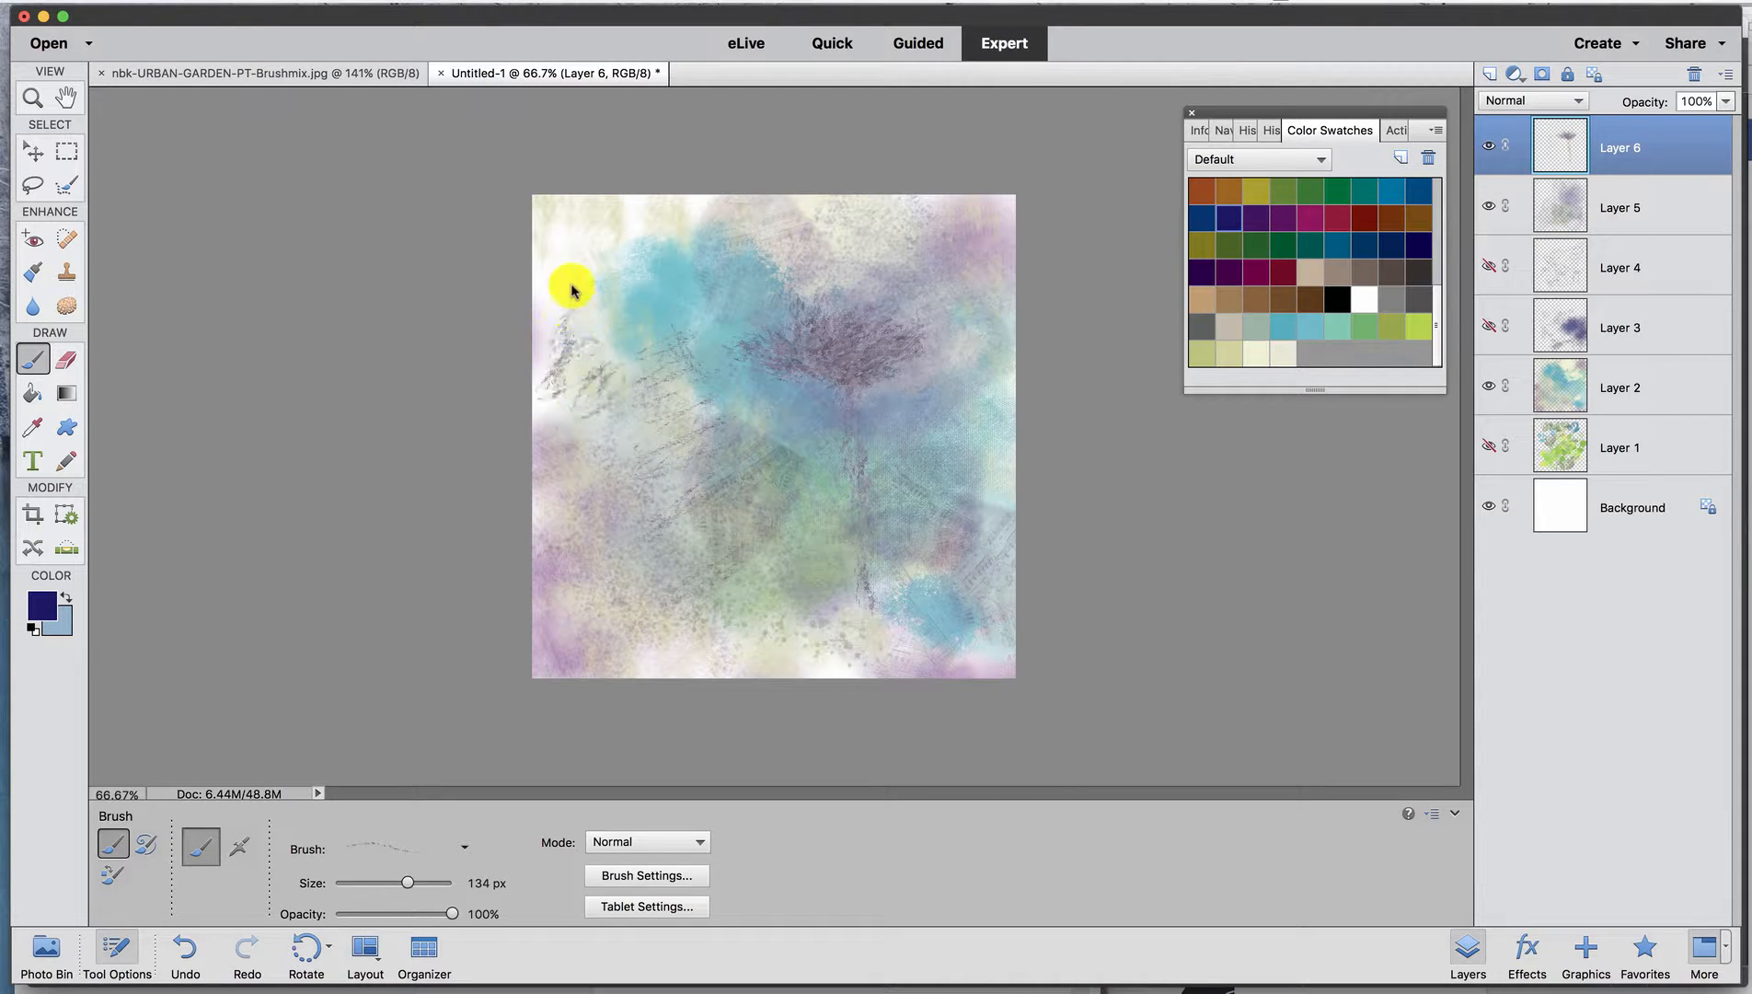
Paint rough dark blue ground texture along the bottom of the canvas and around the stem's base with the 300 px brush.
left_click(465, 846)
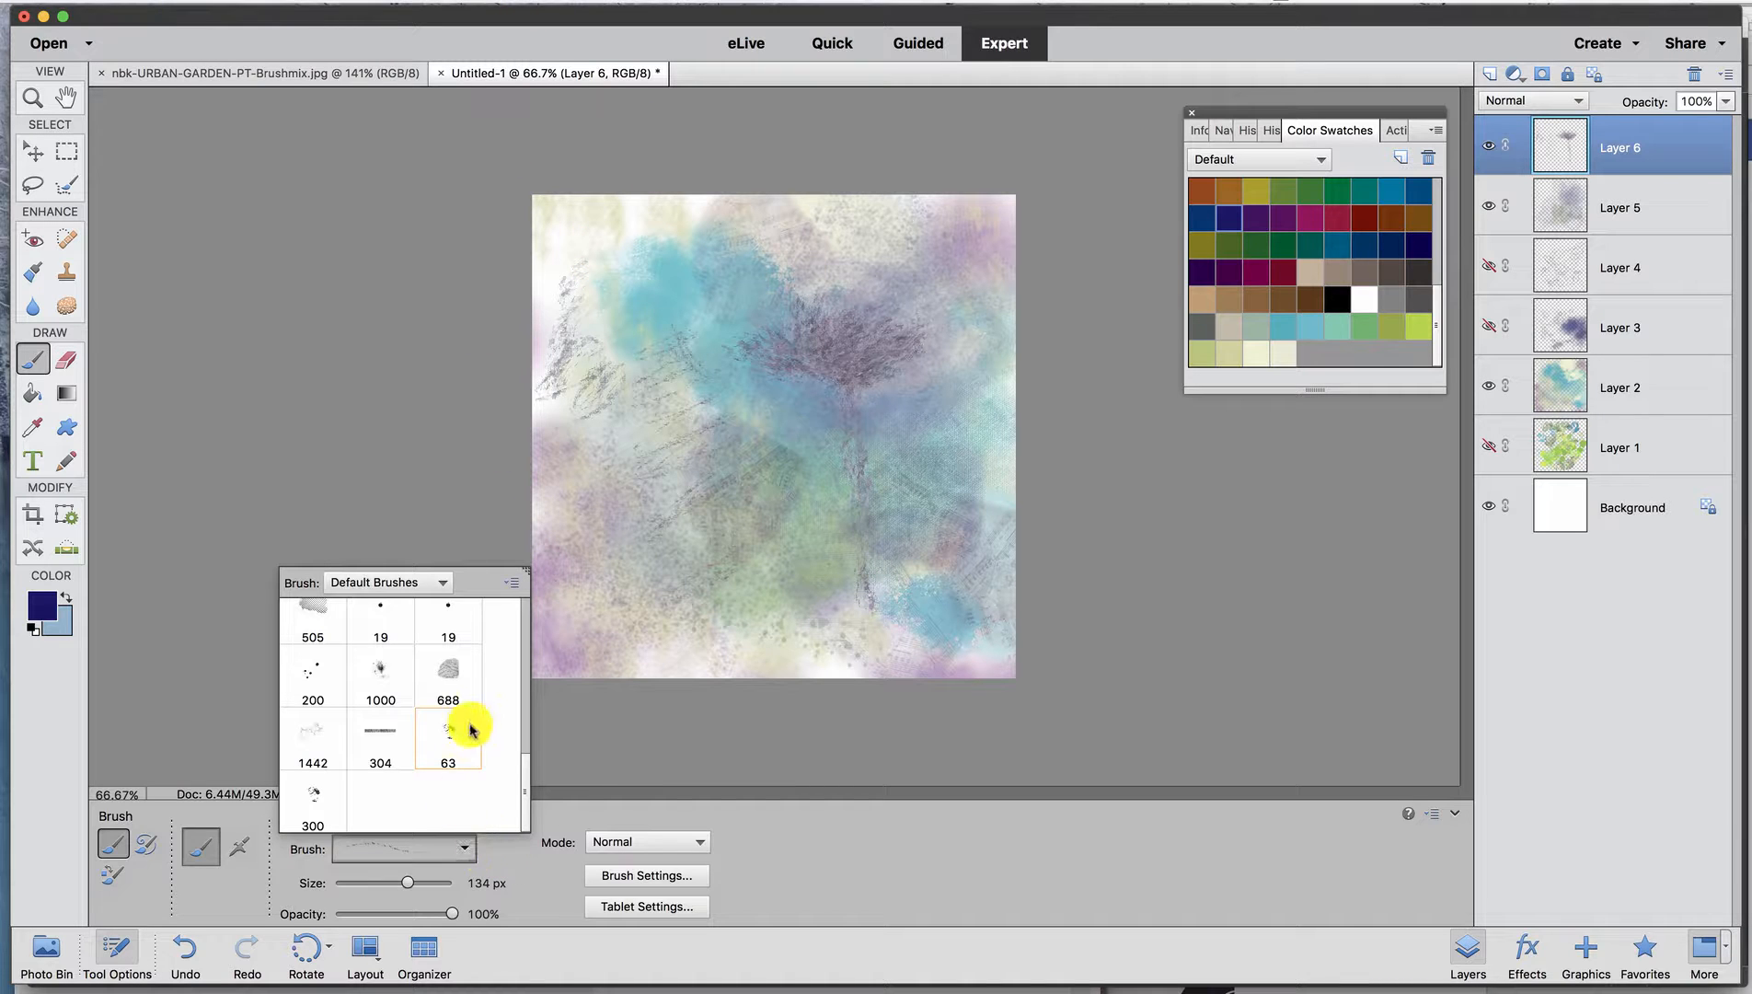
left_click(309, 792)
left_click(672, 606)
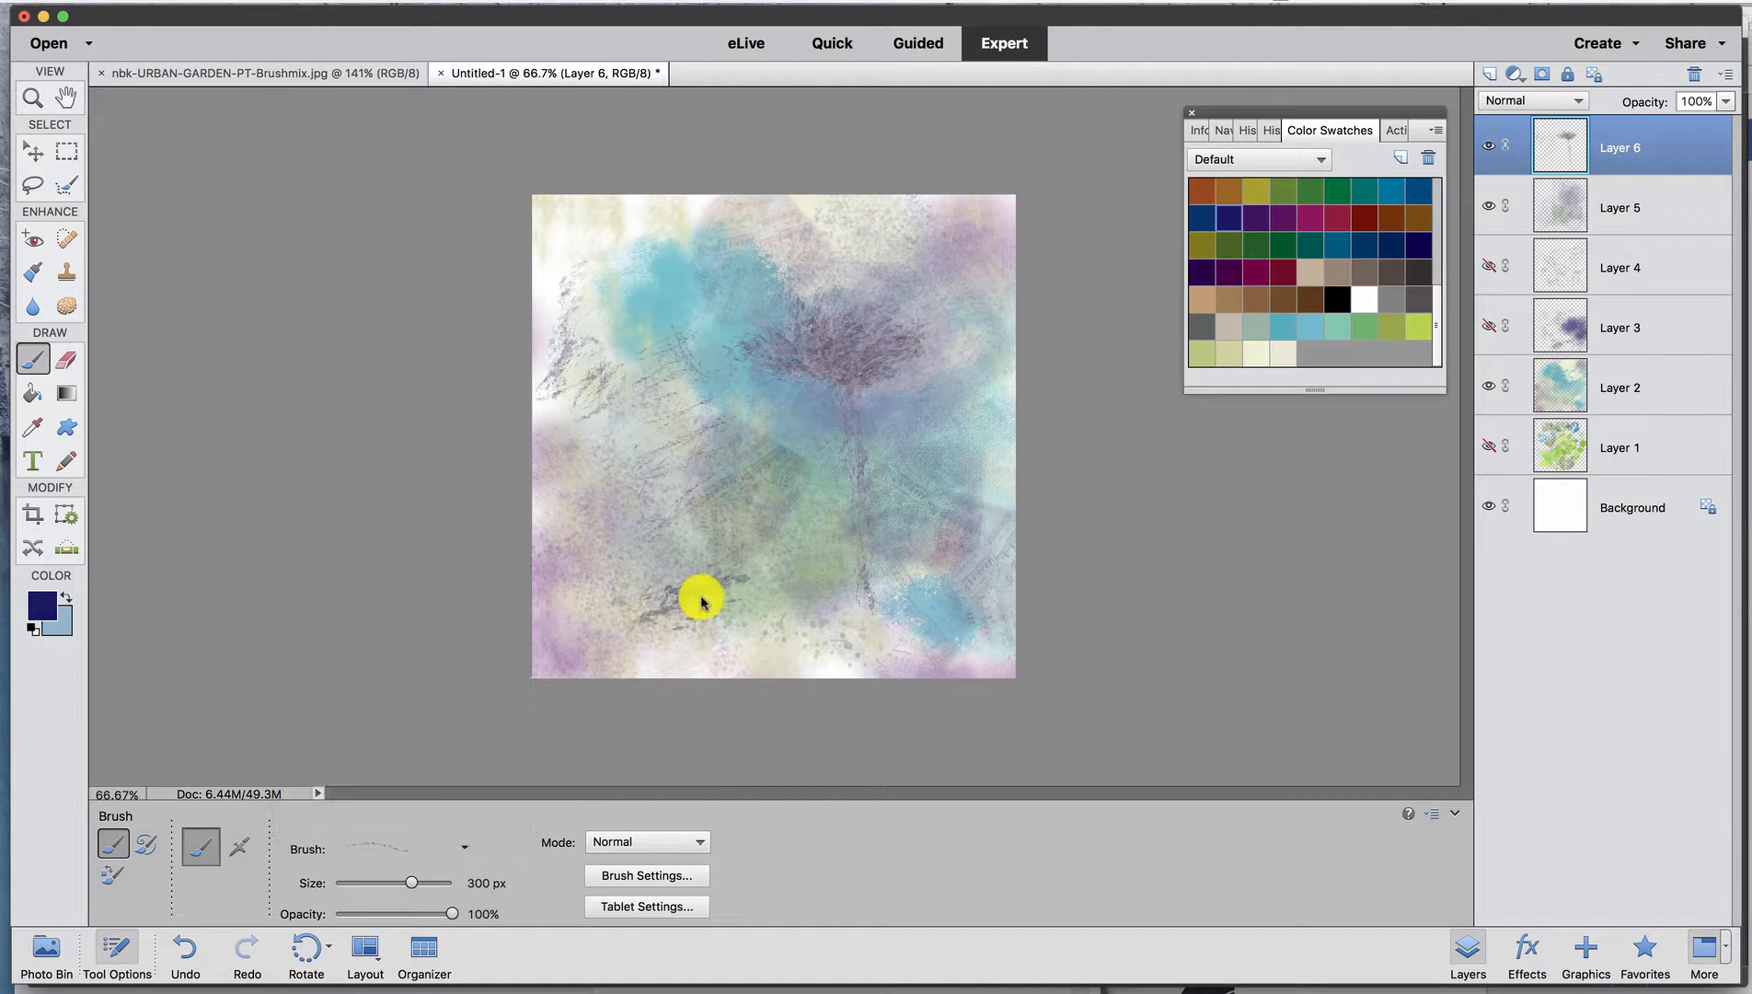
mouse_move(701, 599)
left_mouse_down()
mouse_move(811, 552)
mouse_move(708, 608)
mouse_move(756, 646)
mouse_move(830, 660)
mouse_move(1045, 672)
mouse_move(533, 666)
mouse_move(930, 630)
left_mouse_up()
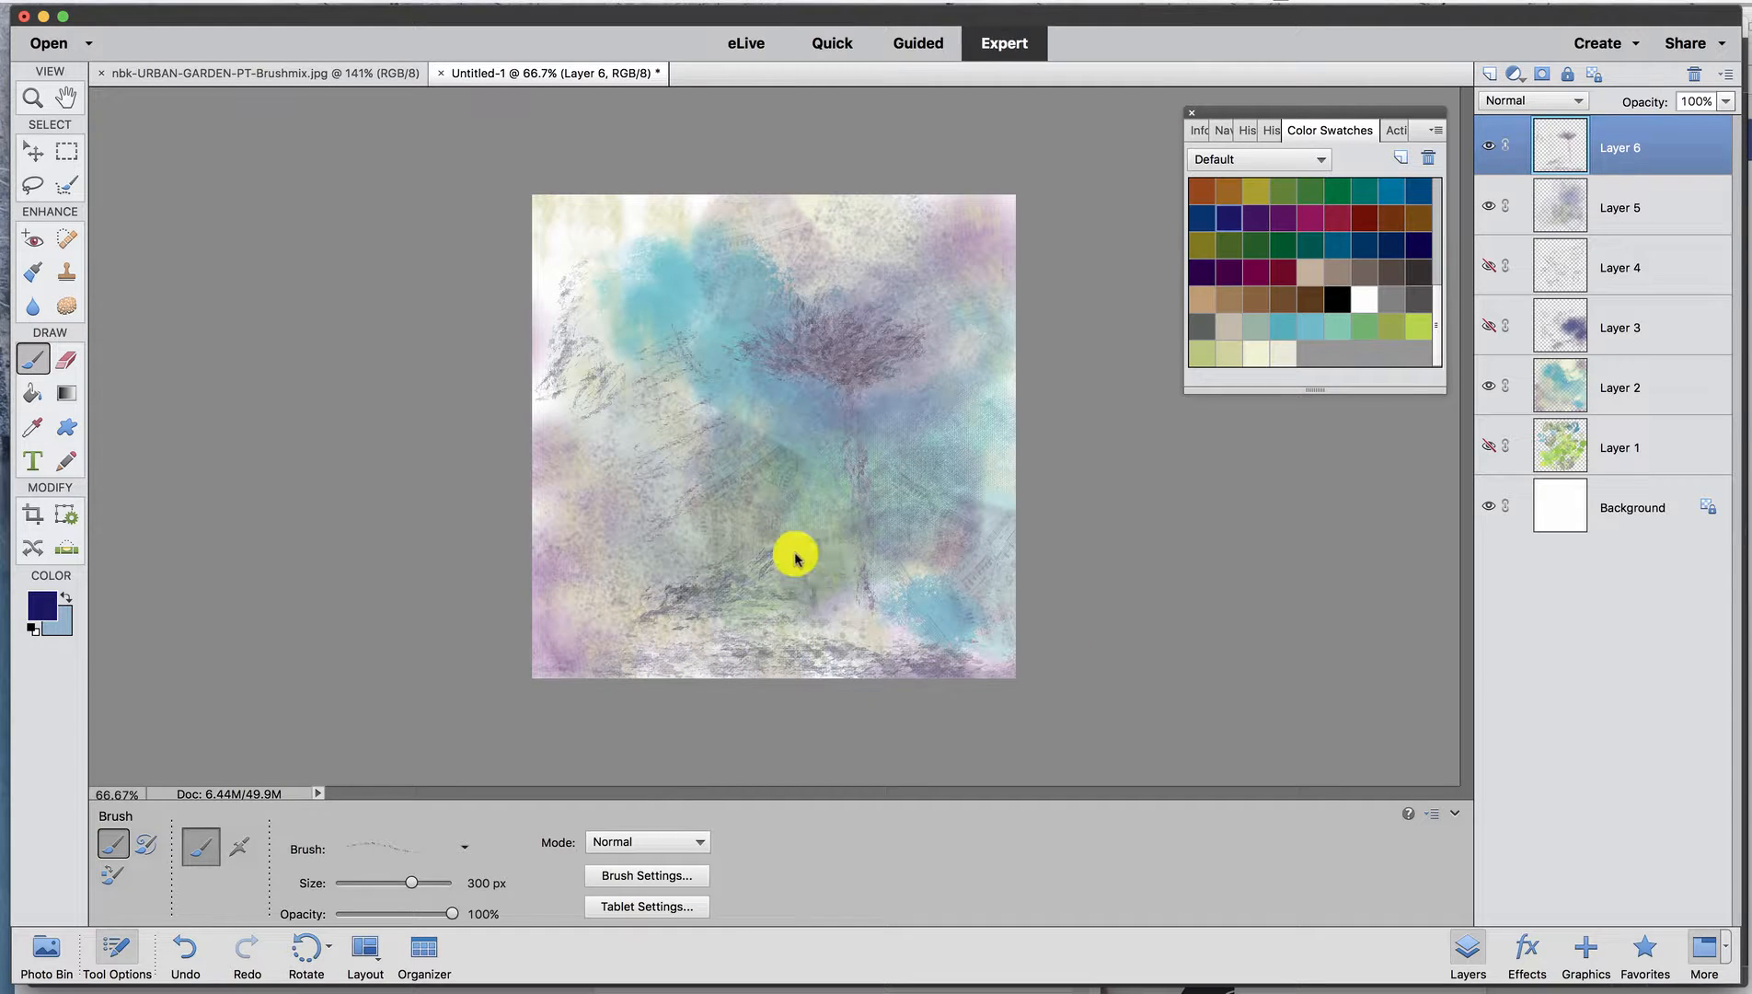
mouse_move(796, 557)
left_mouse_down()
mouse_move(809, 603)
mouse_move(939, 618)
left_mouse_up()
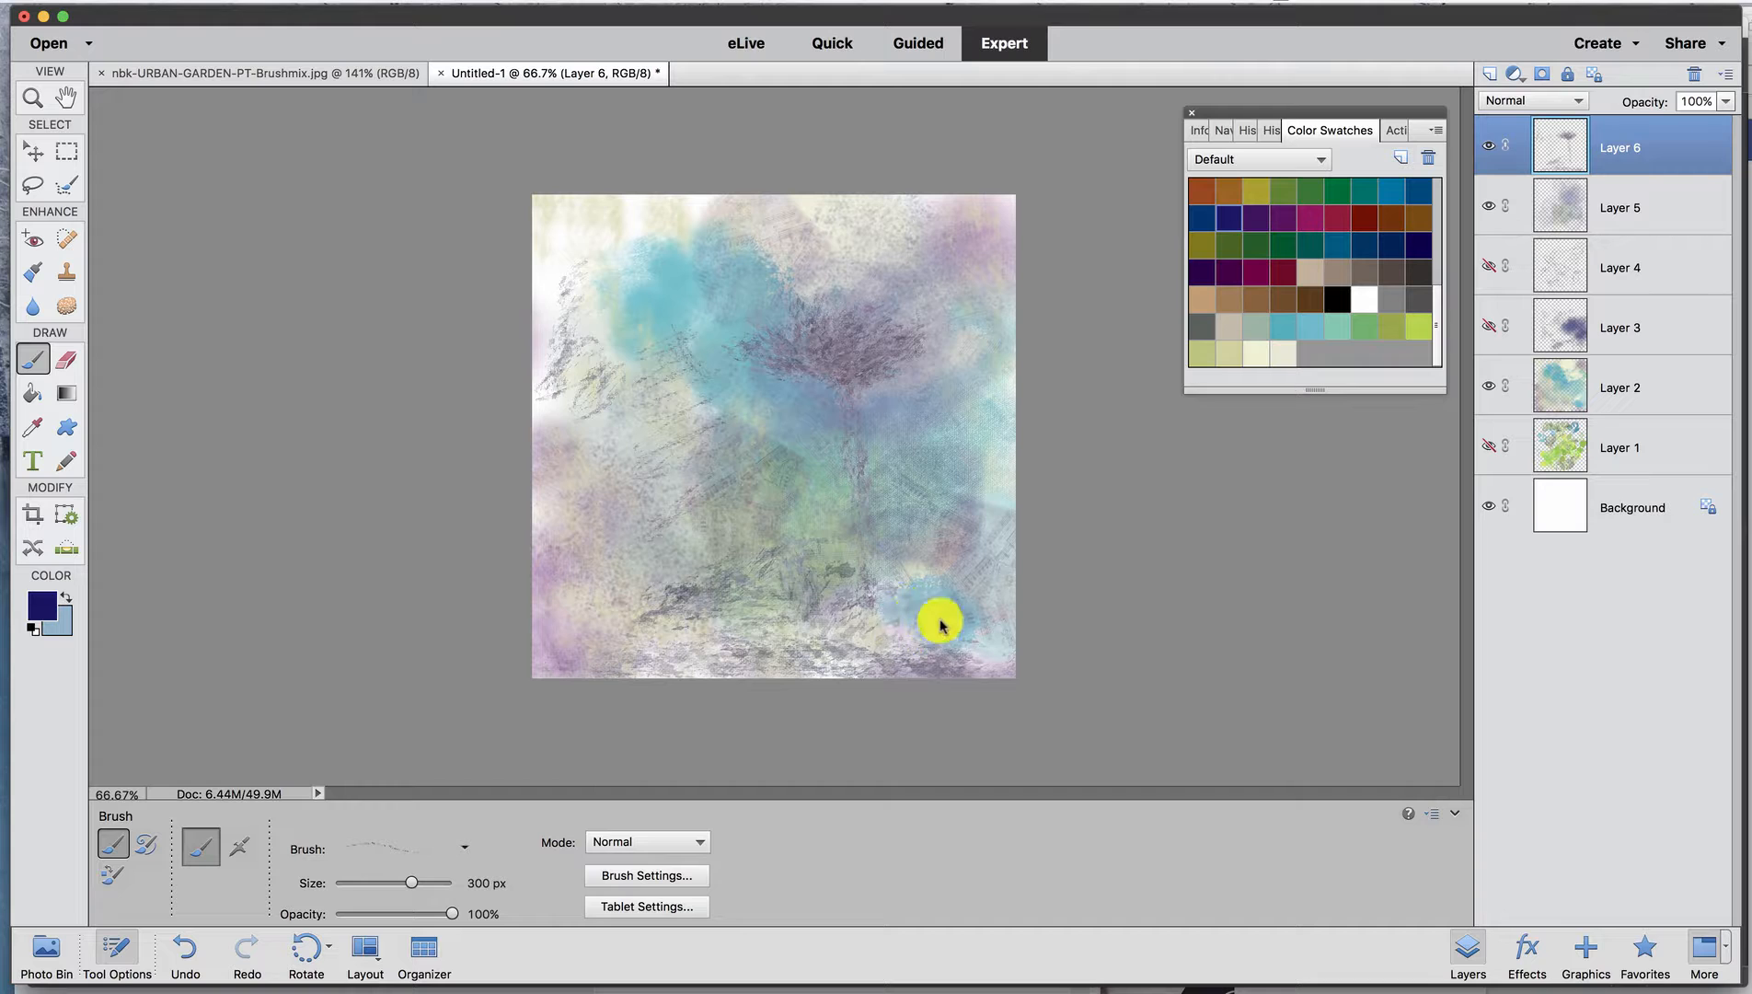
Choose the flat 304 px brush, then hide Layers 6 and 5 and add a new layer above them.
left_click(462, 850)
left_click(379, 731)
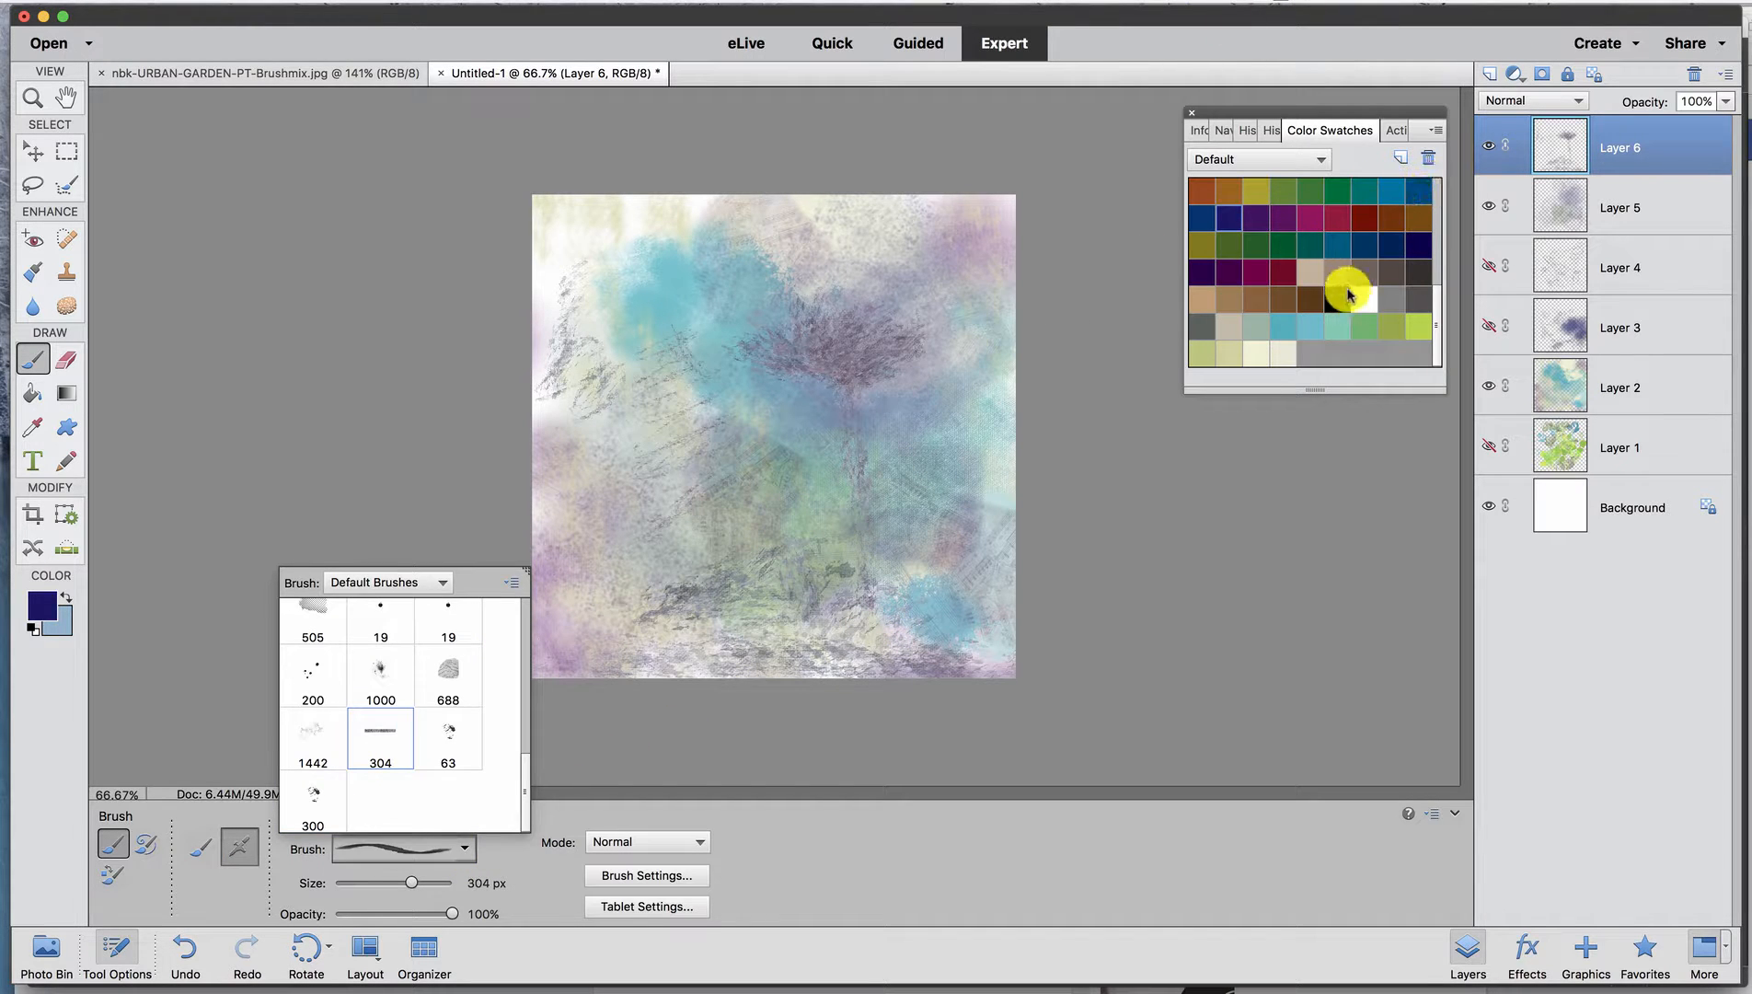
left_click_drag(1489, 148, 1489, 207)
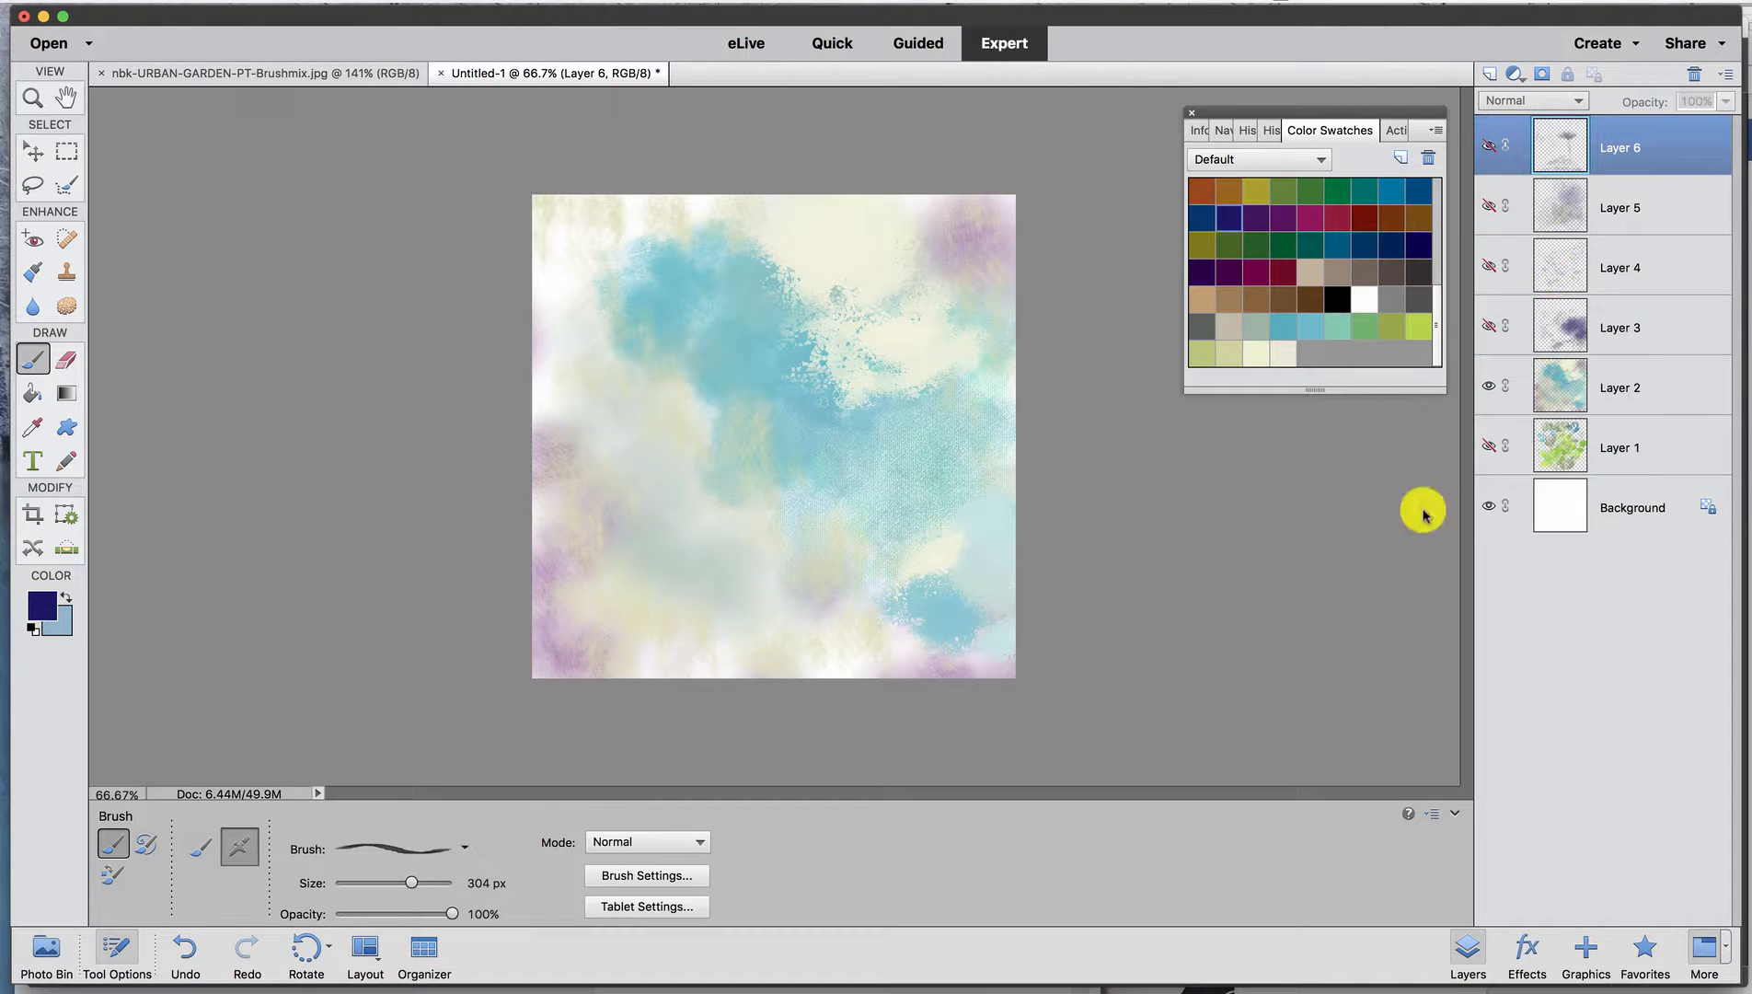
left_click(1490, 74)
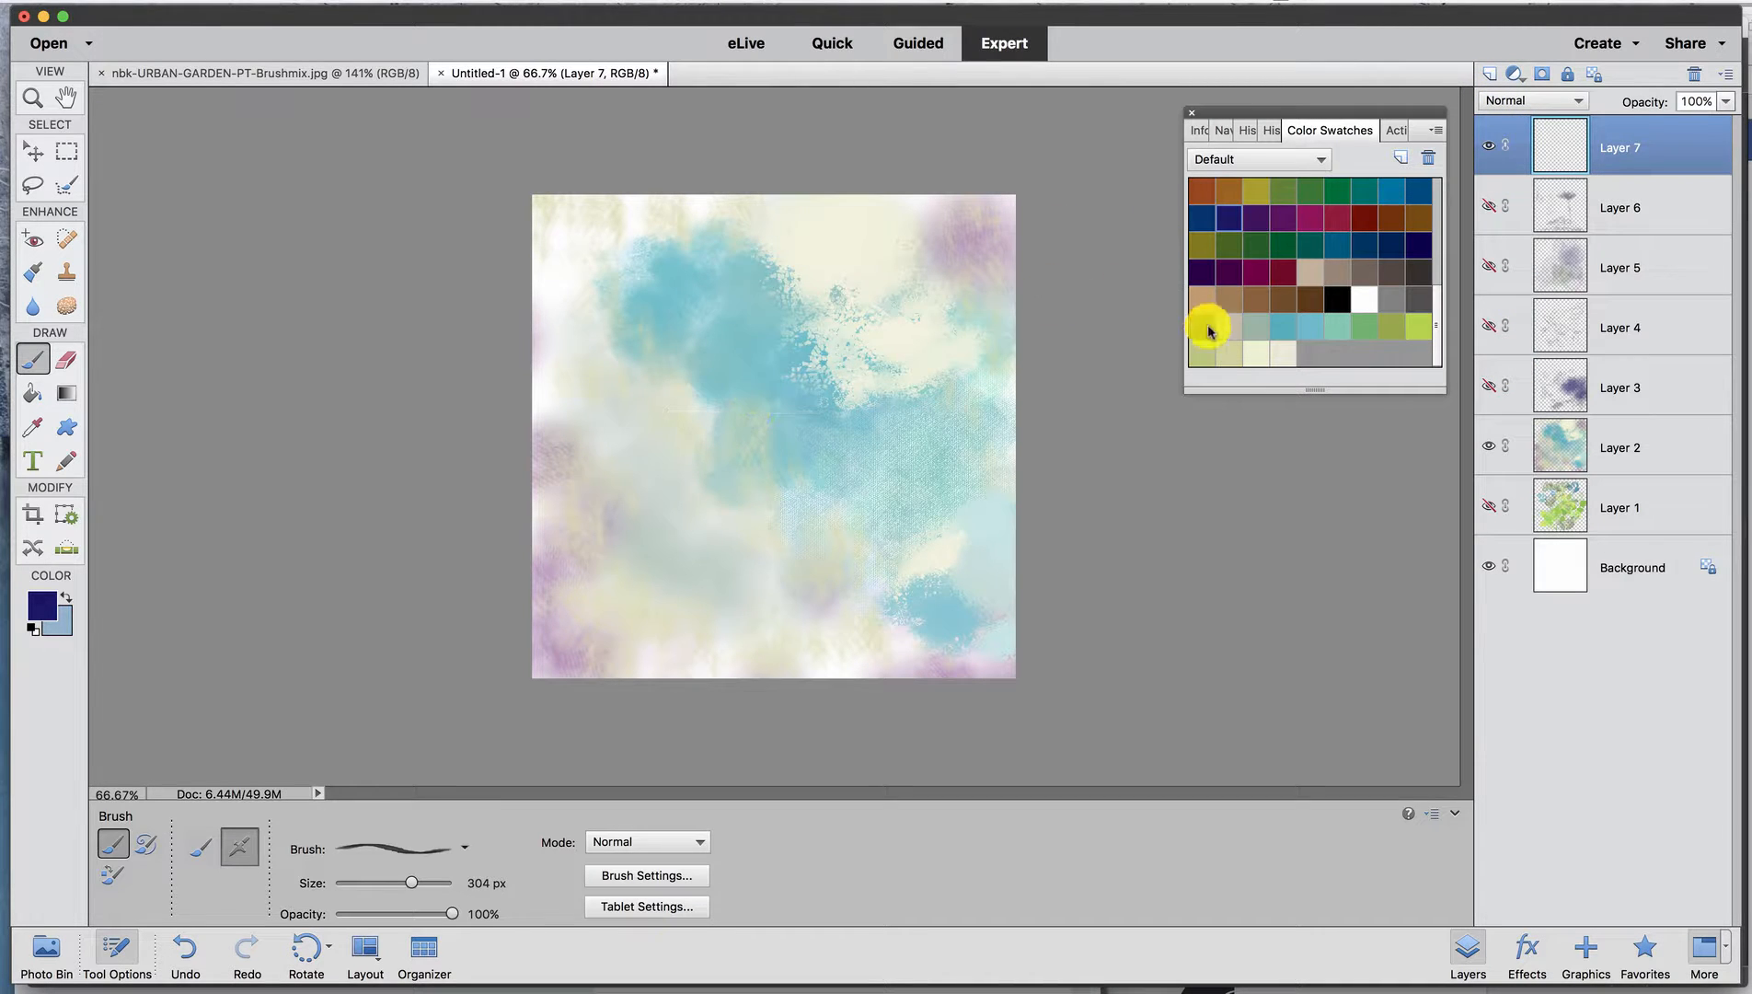
Paint broad, streaky blue and grey bands left of the canvas's centre with the brush at 201 px.
left_click(1255, 327)
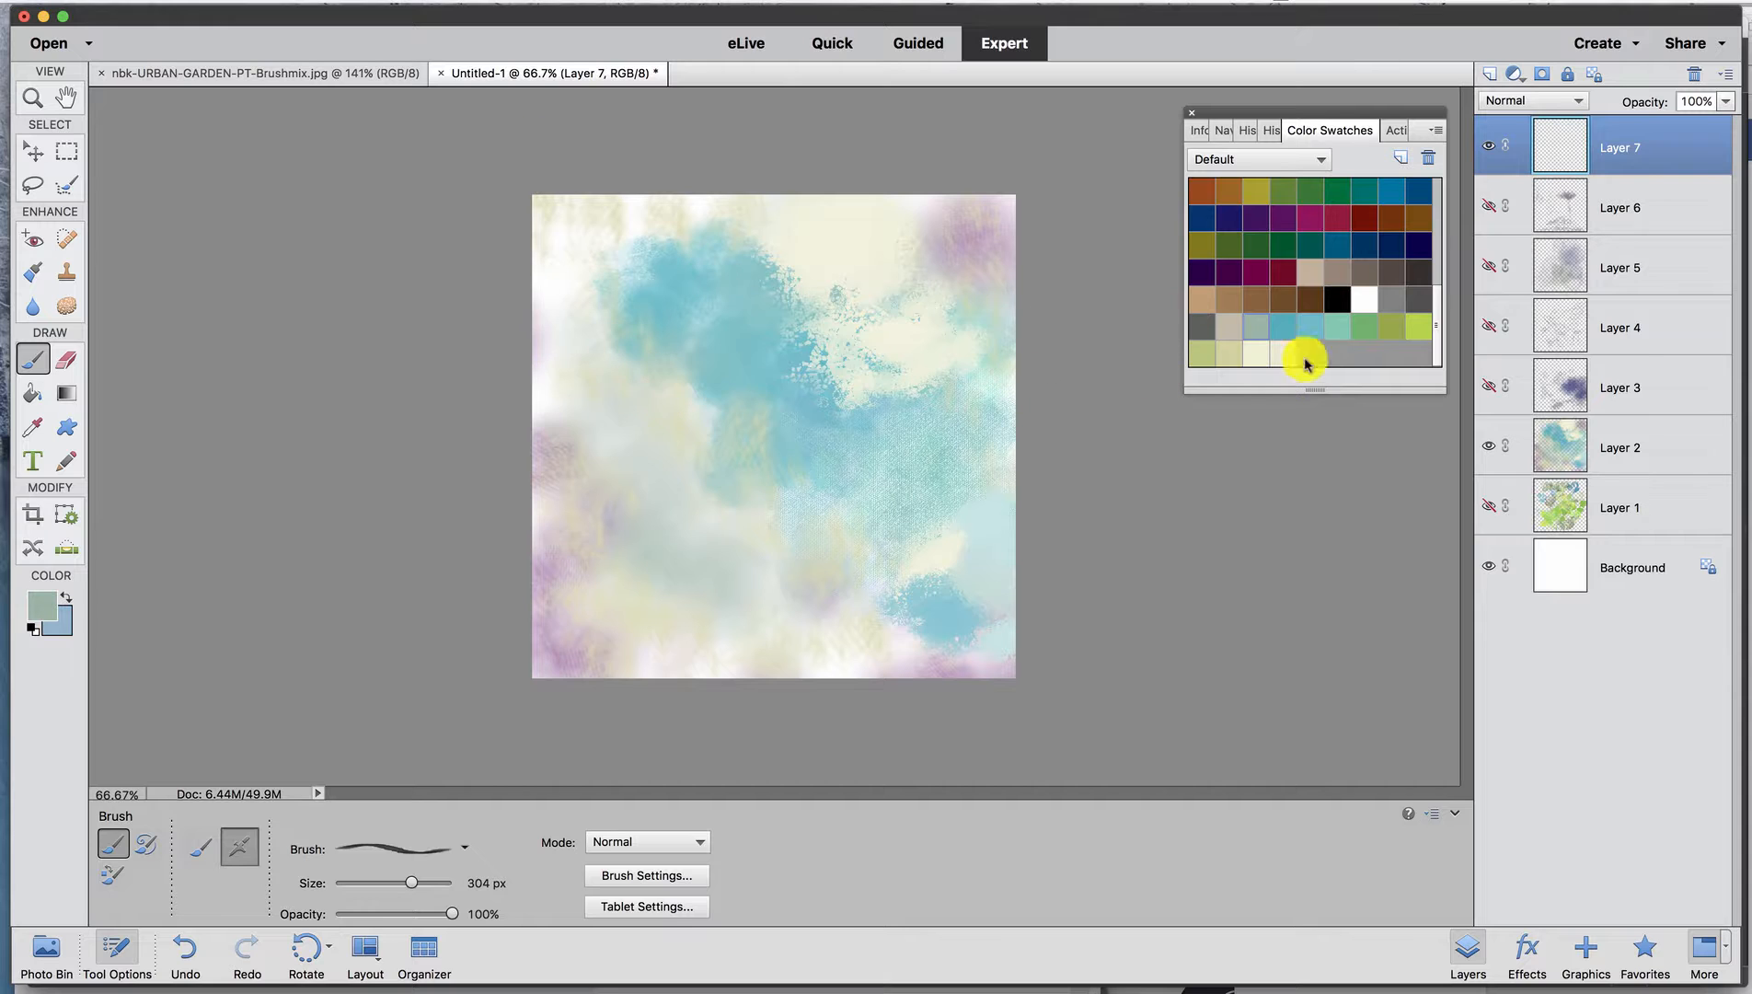
left_click(1280, 327)
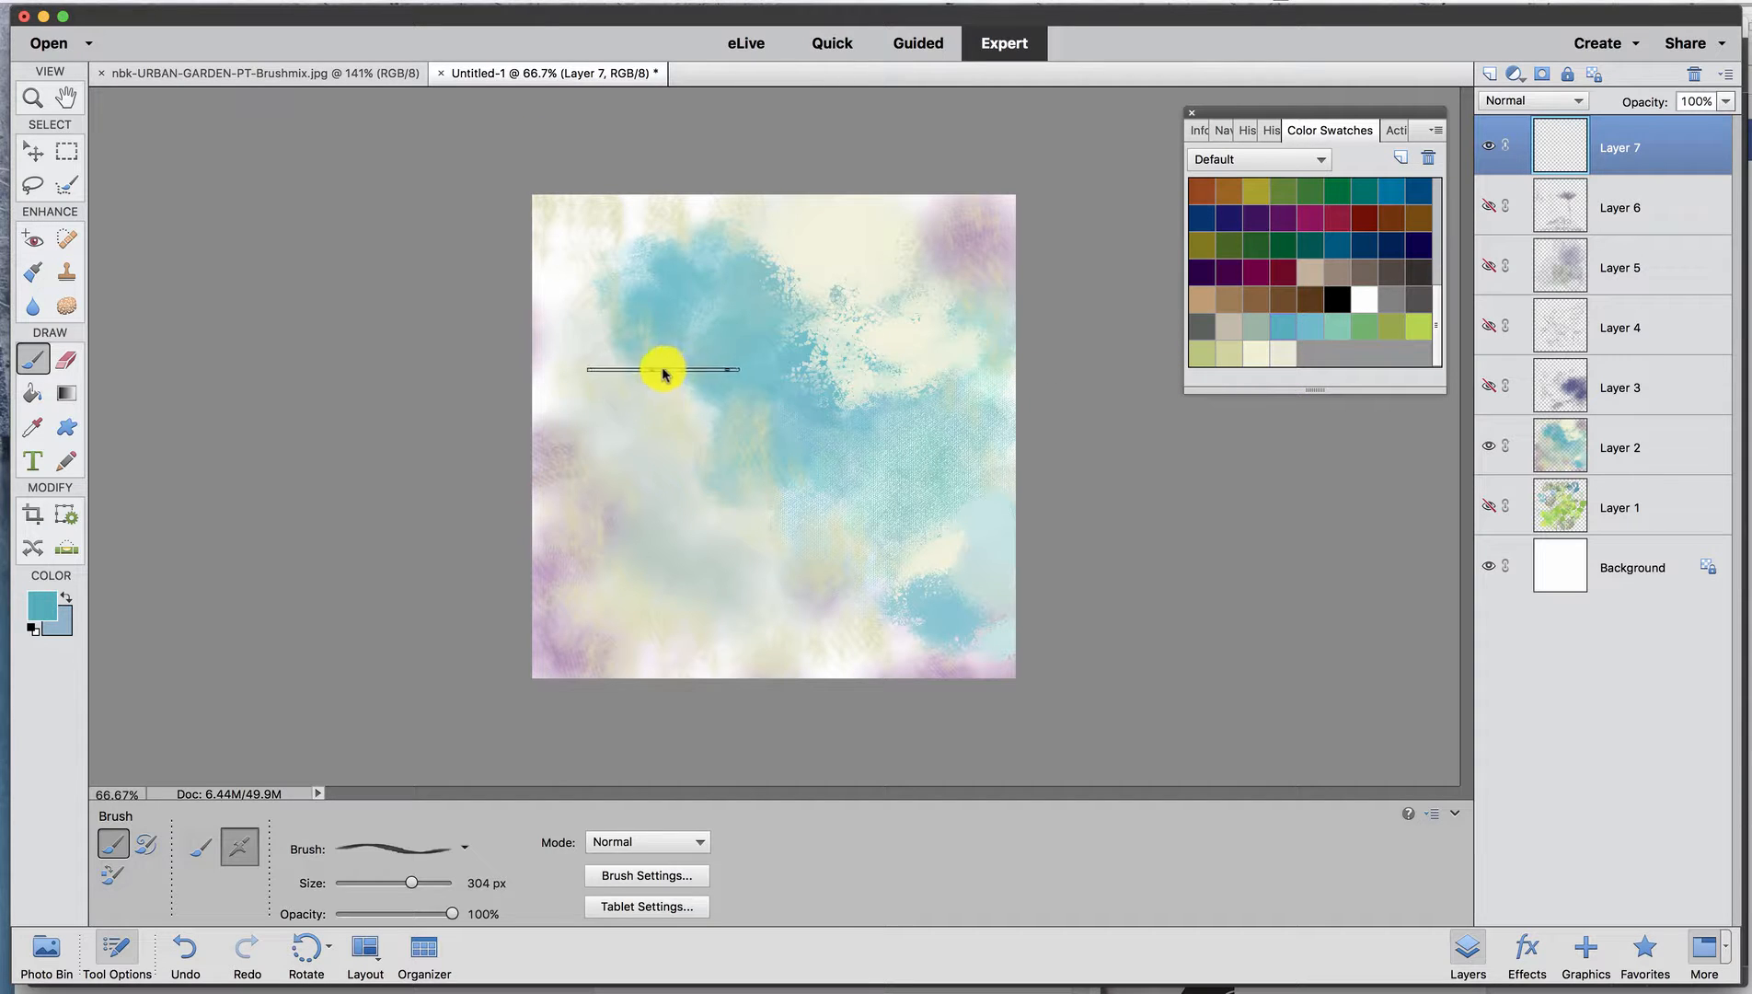
mouse_move(664, 403)
left_mouse_down()
mouse_move(617, 404)
mouse_move(638, 435)
mouse_move(641, 516)
mouse_move(673, 485)
mouse_move(688, 354)
left_mouse_up()
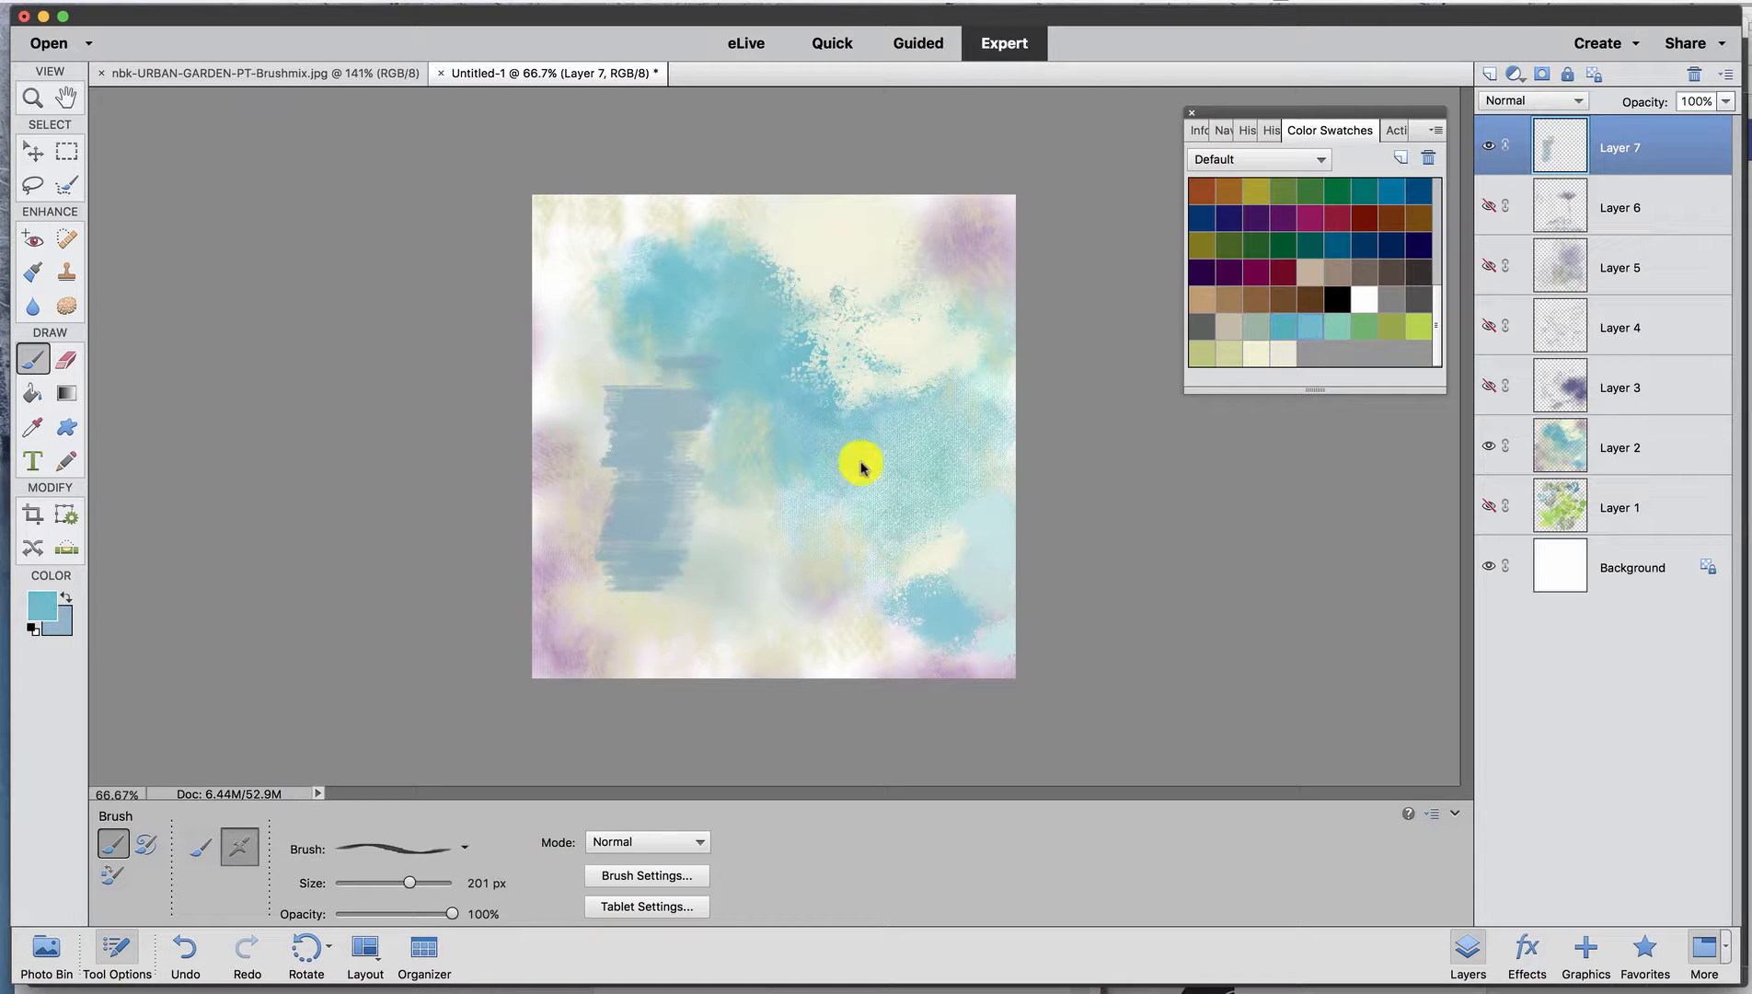
mouse_move(736, 465)
left_mouse_down()
mouse_move(673, 513)
mouse_move(669, 555)
mouse_move(694, 403)
mouse_move(672, 578)
mouse_move(716, 504)
mouse_move(667, 498)
mouse_move(661, 524)
mouse_move(680, 422)
mouse_move(736, 529)
mouse_move(737, 433)
mouse_move(727, 484)
left_mouse_up()
right_click(726, 484)
left_click(1003, 282)
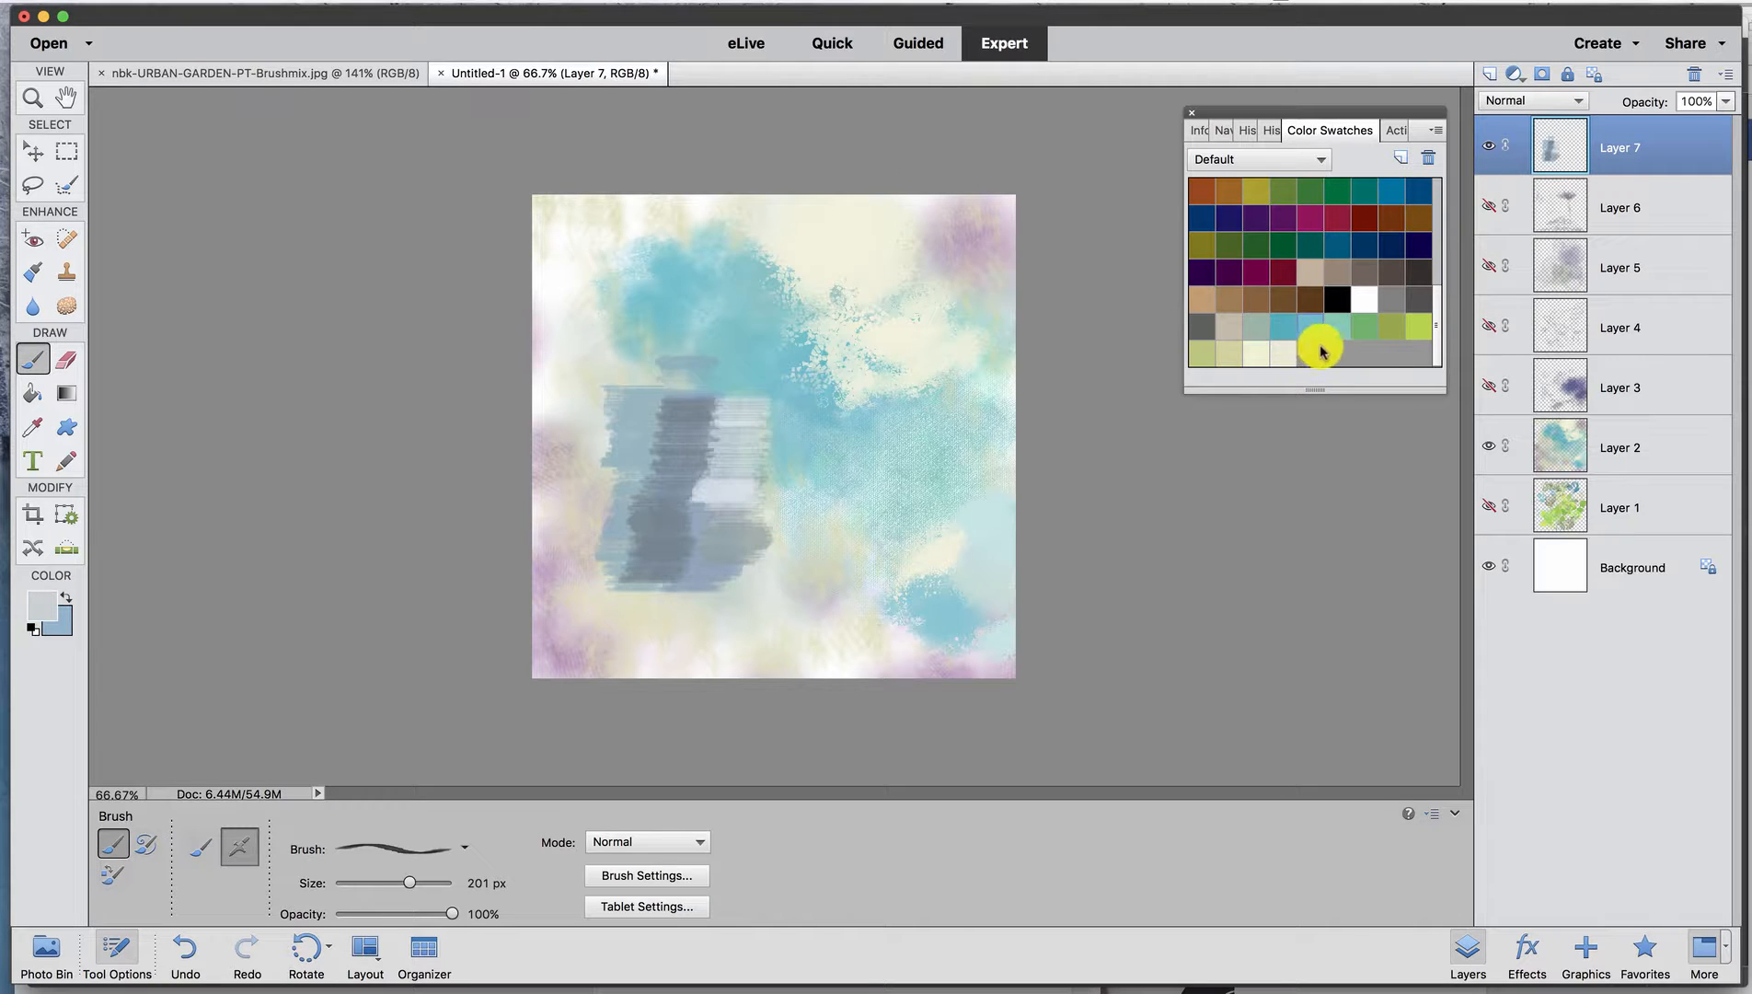
Extend the streaky block toward the canvas's centre with overlapping blue and grey-green strokes.
left_click(1284, 329)
mouse_move(665, 497)
left_mouse_down()
mouse_move(704, 529)
mouse_move(680, 595)
mouse_move(744, 404)
mouse_move(723, 500)
mouse_move(786, 497)
mouse_move(771, 595)
mouse_move(803, 428)
mouse_move(756, 560)
mouse_move(742, 533)
mouse_move(775, 419)
mouse_move(755, 480)
mouse_move(747, 607)
mouse_move(768, 405)
left_mouse_up()
left_click(1364, 326)
Paint pale streaks with the cream swatch over the block's right side, extending above and below it.
left_click(1255, 352)
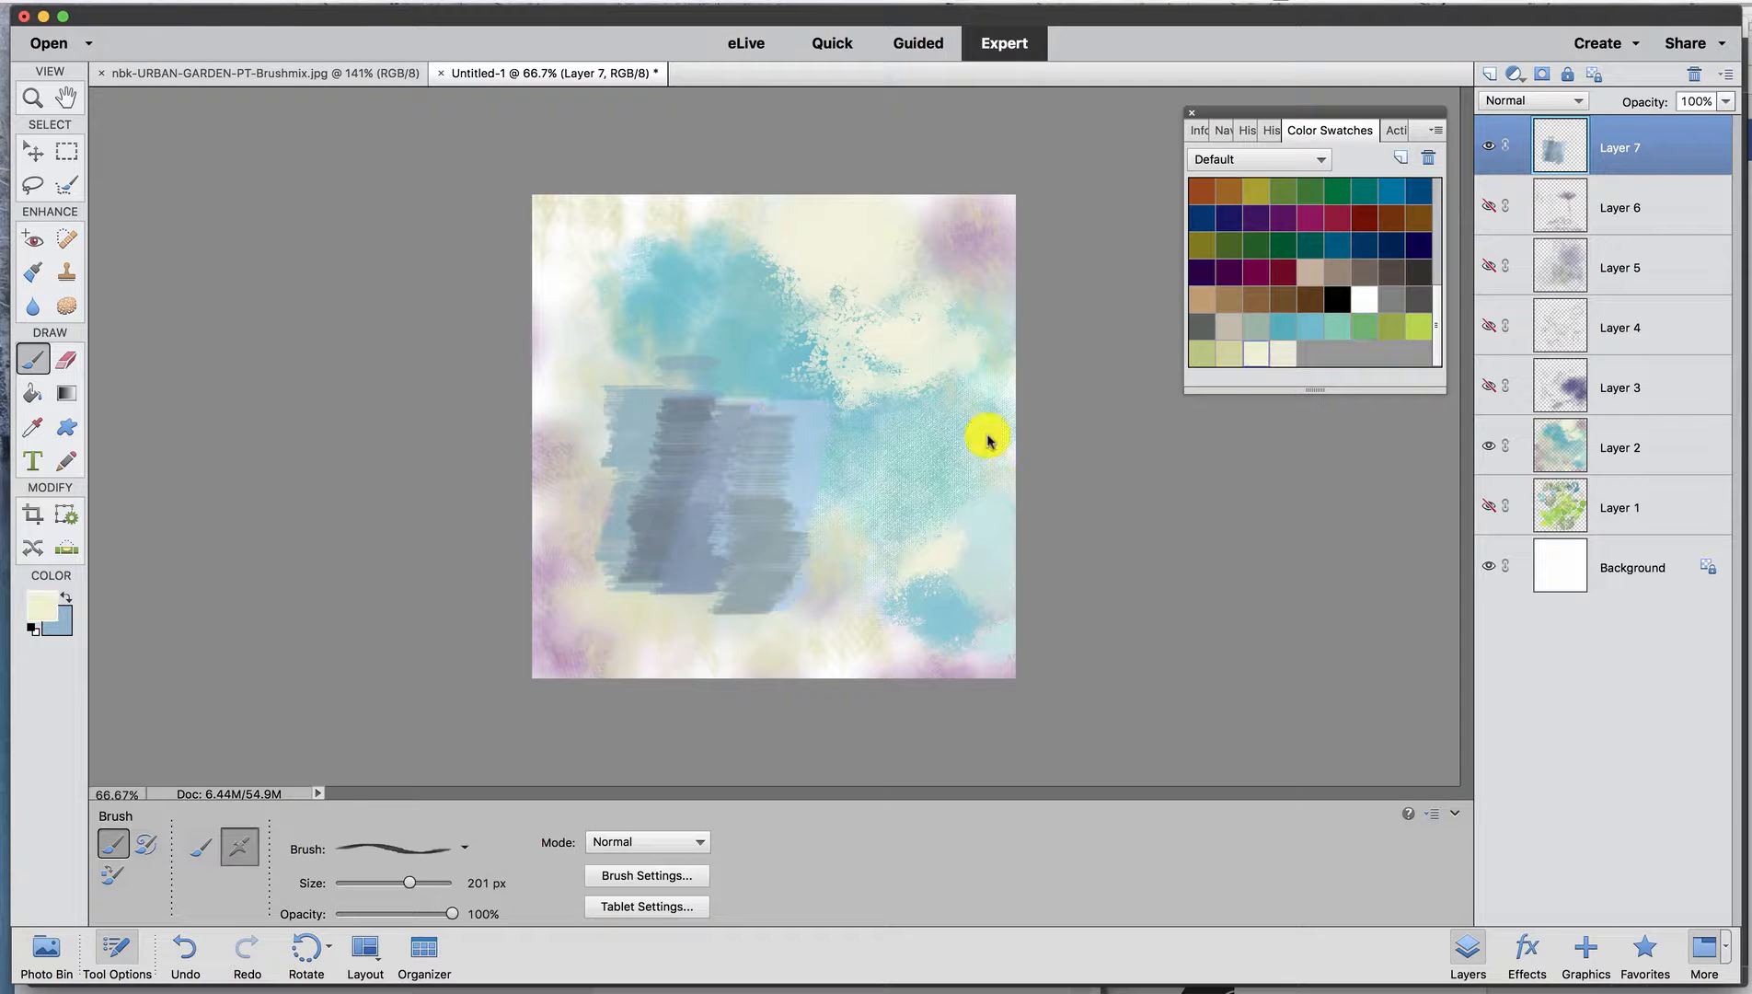
mouse_move(773, 515)
left_mouse_down()
mouse_move(739, 587)
mouse_move(784, 407)
mouse_move(807, 392)
left_mouse_up()
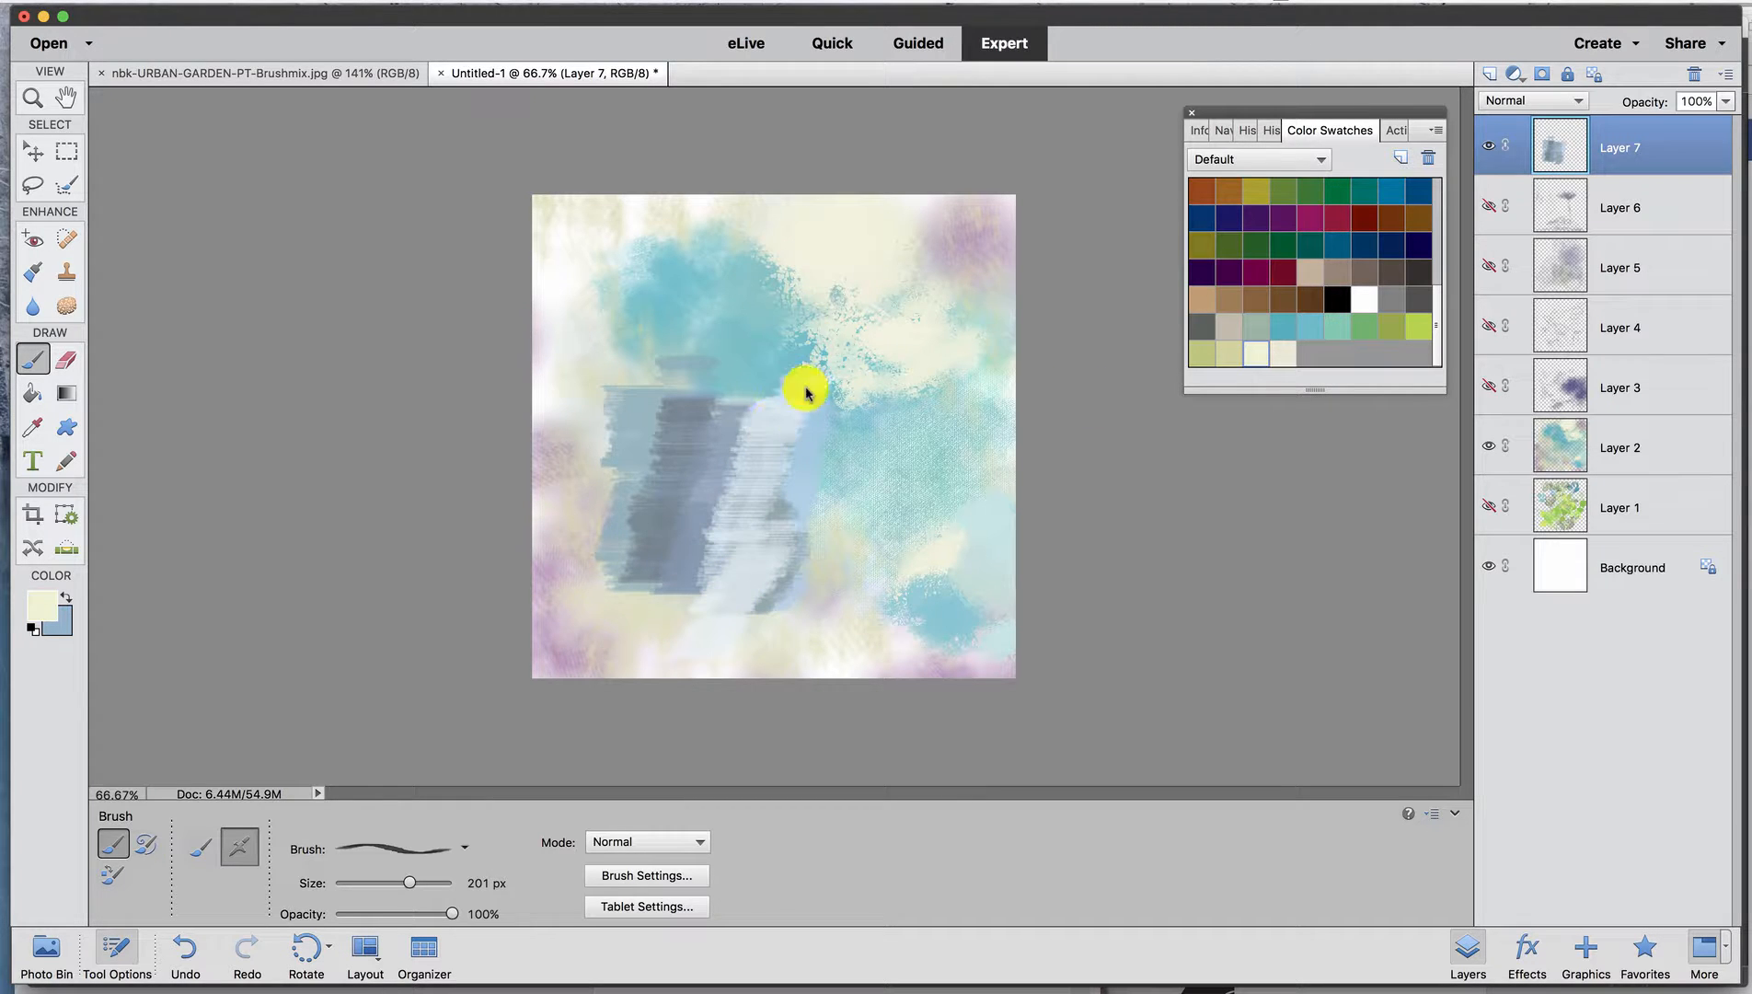
left_click_drag(797, 512, 813, 324)
right_click(704, 713)
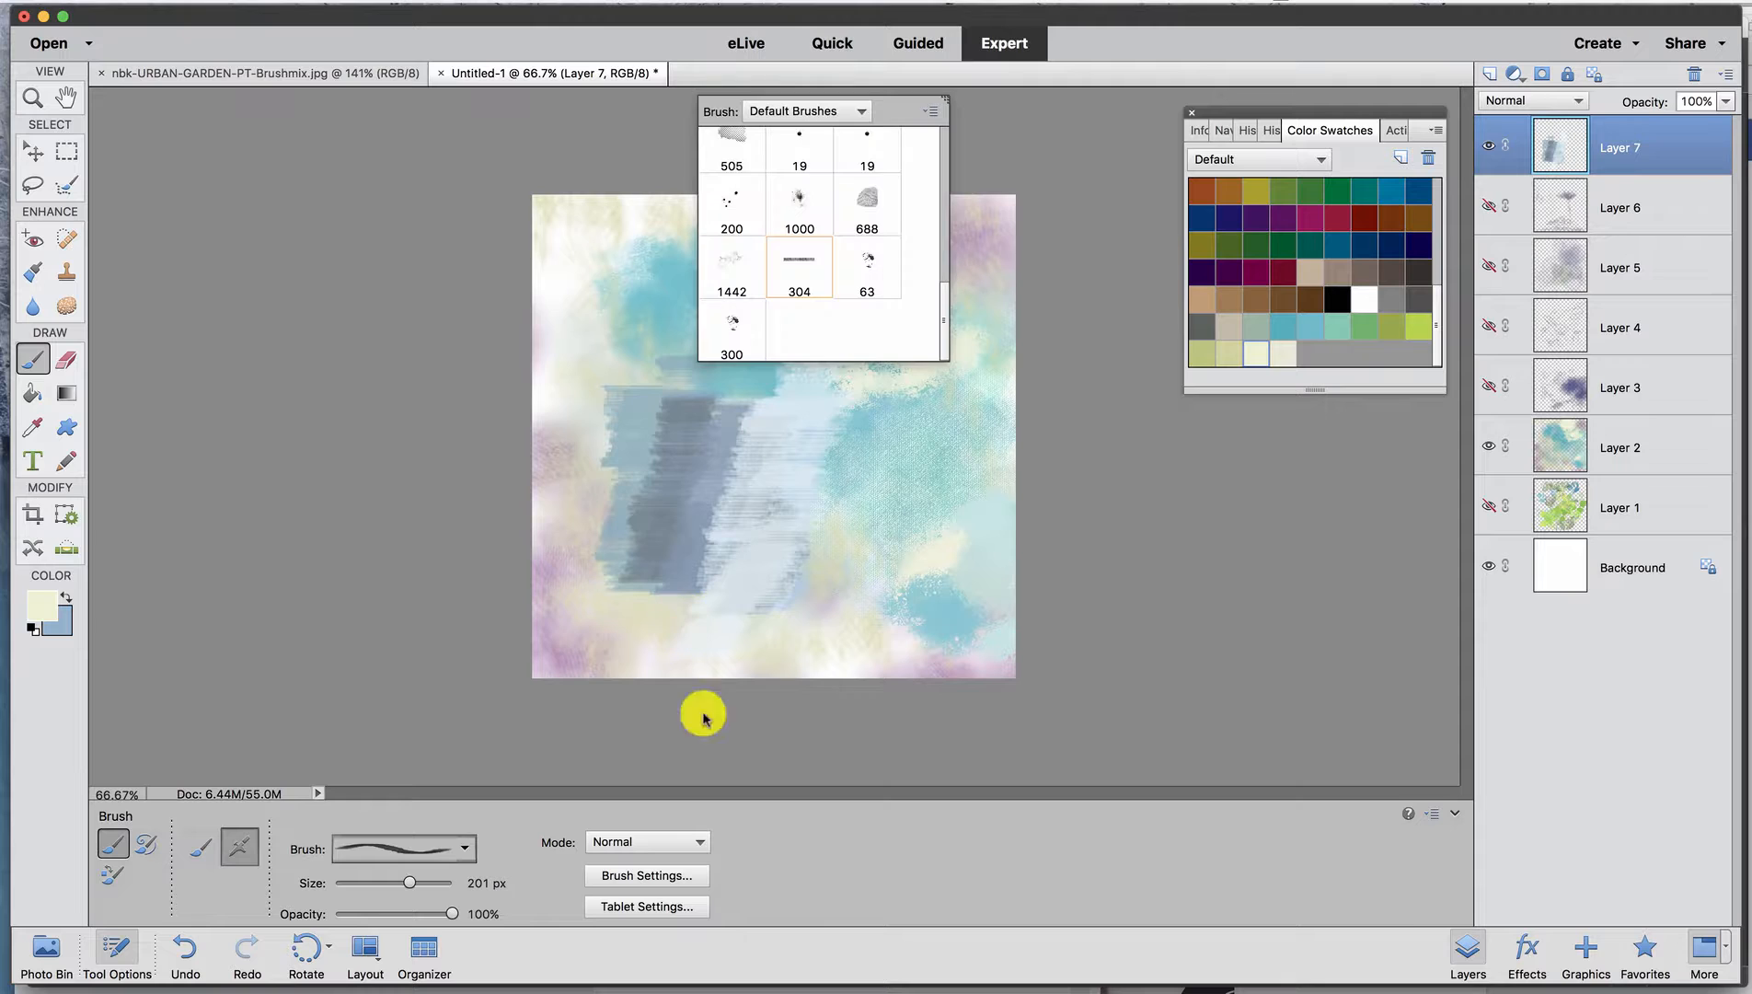
left_click(1158, 243)
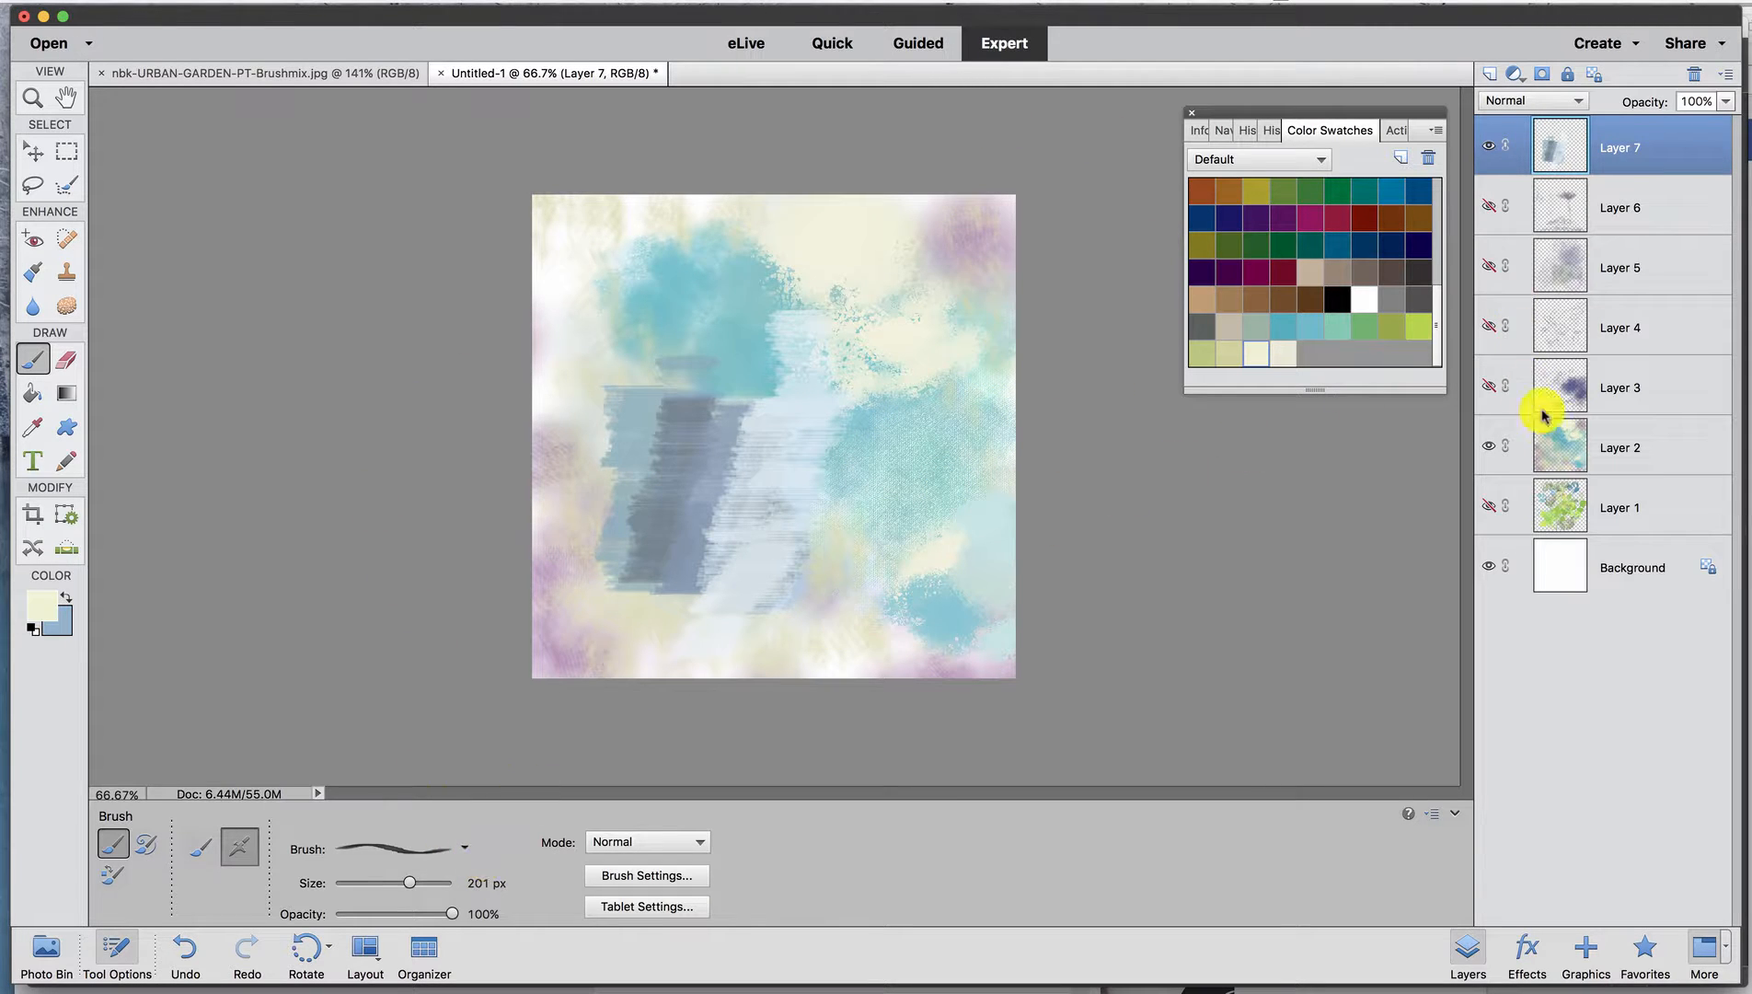
Hide Layer 7 and show Layer 1 with its botanical prints.
left_click(1489, 389)
left_click(1489, 386)
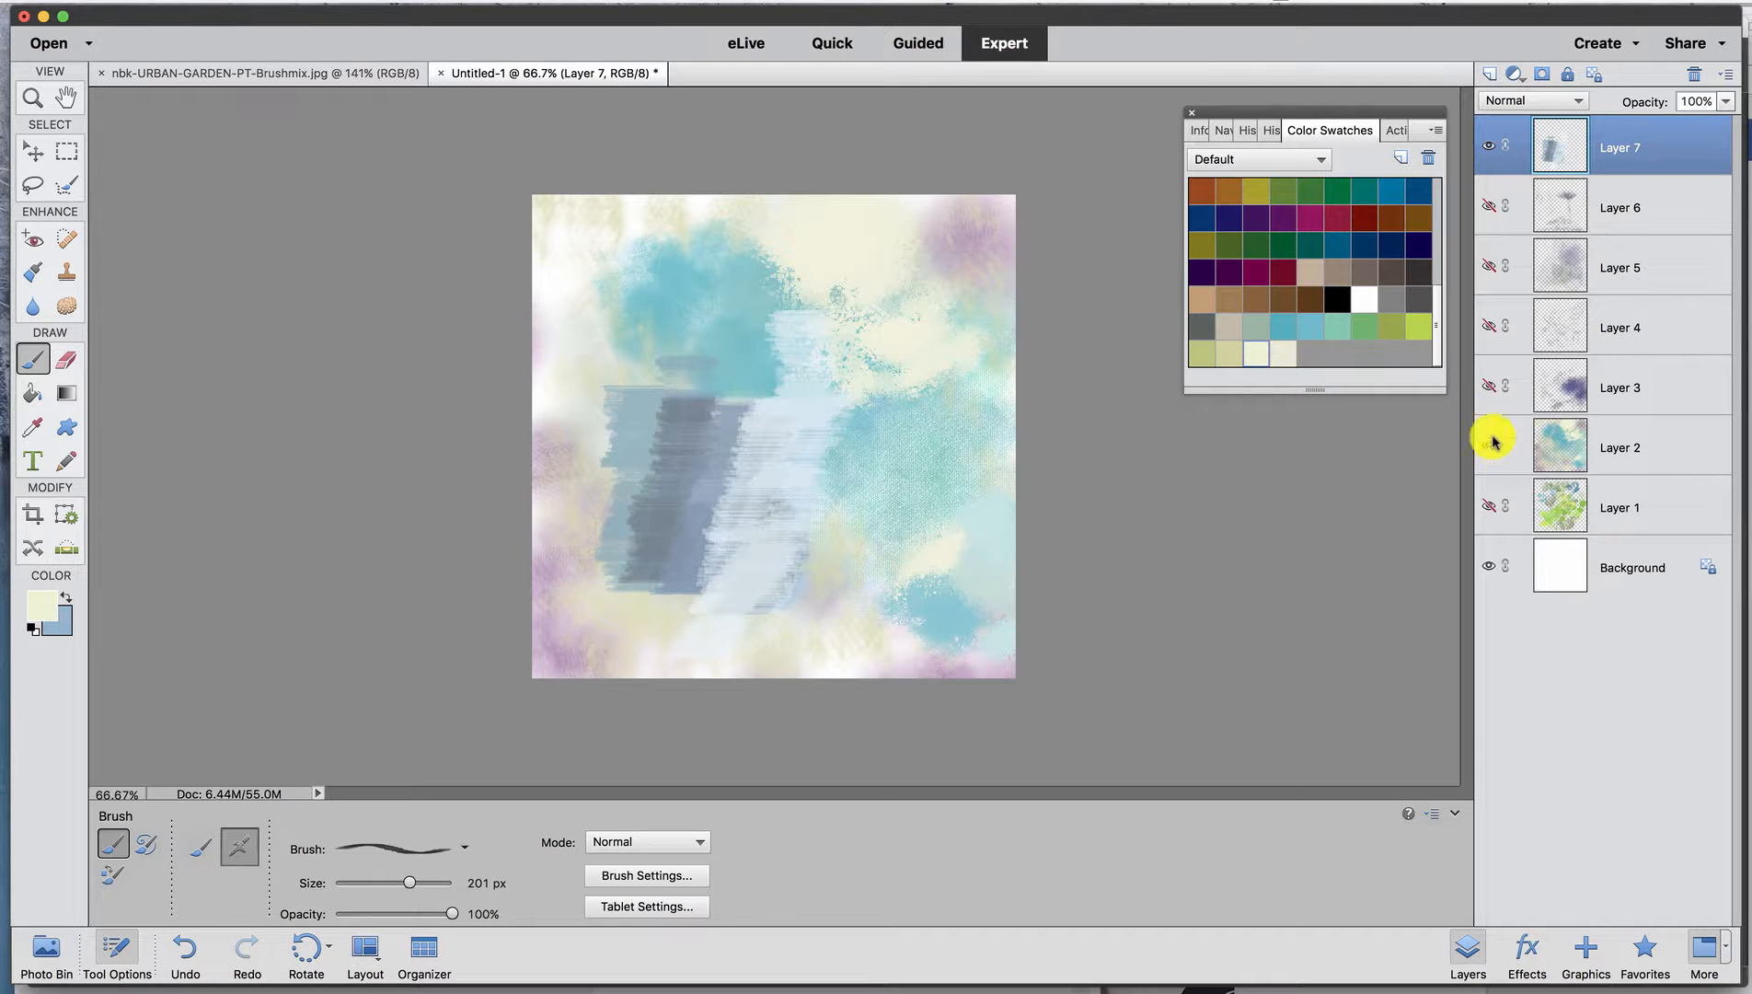
left_click(1488, 146)
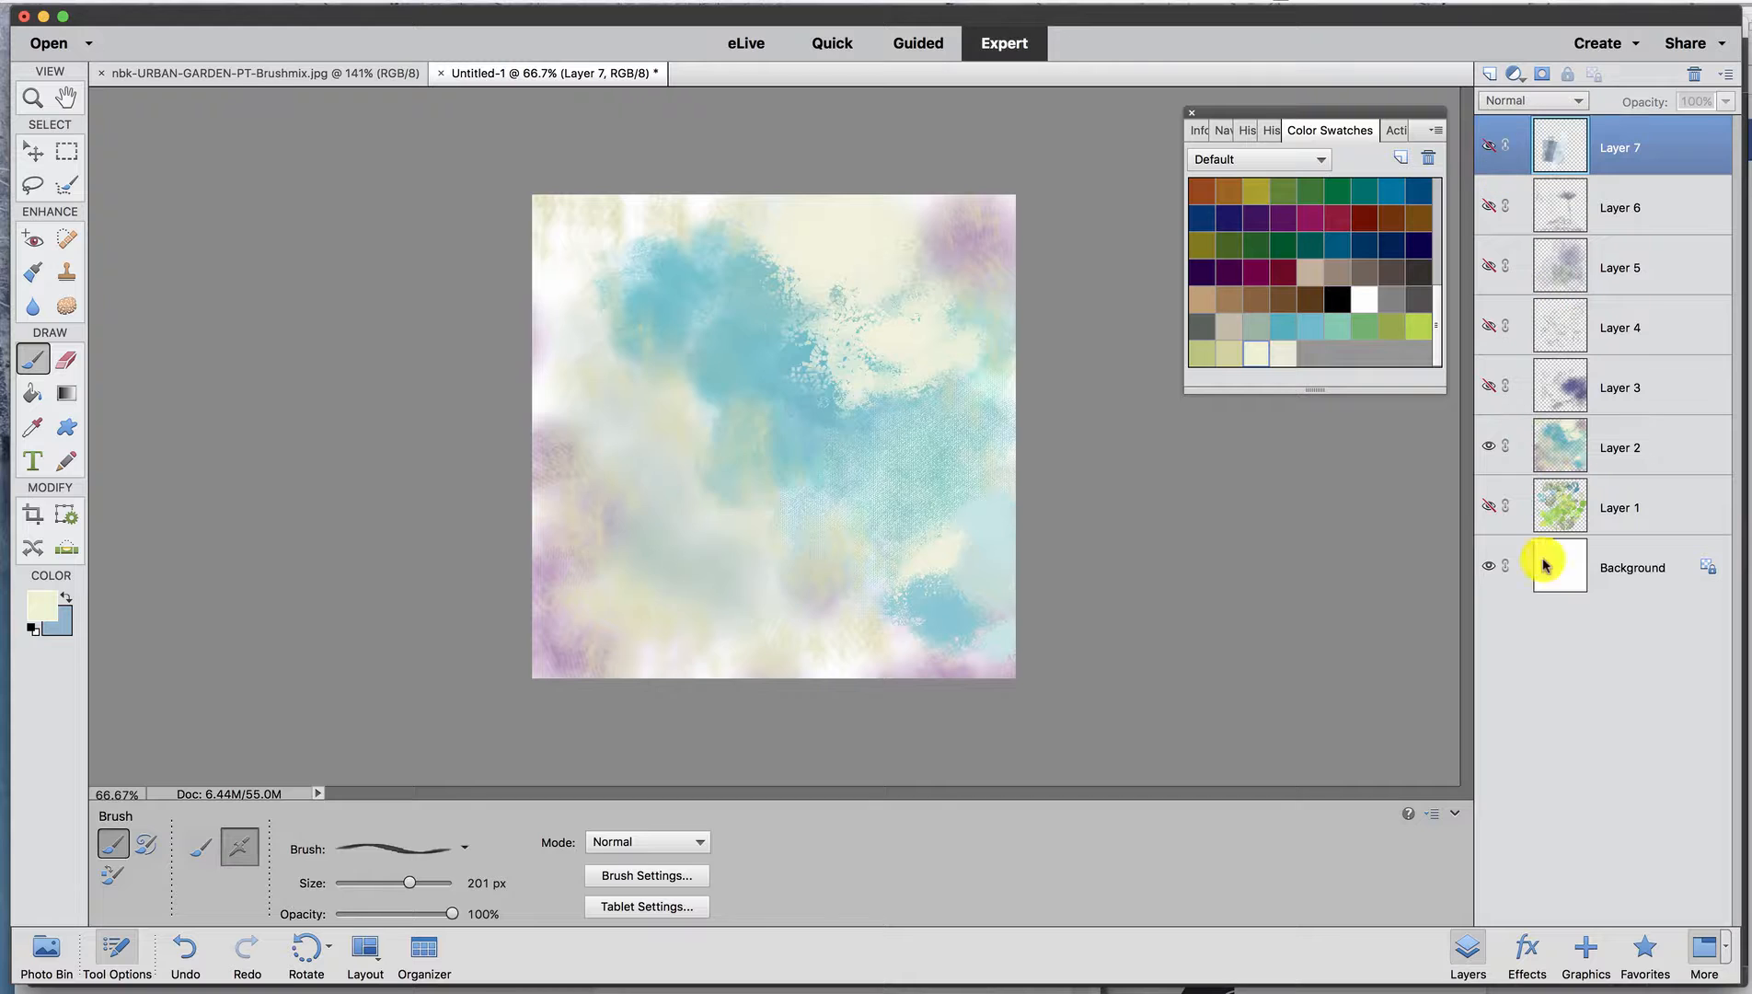
left_click(1490, 507)
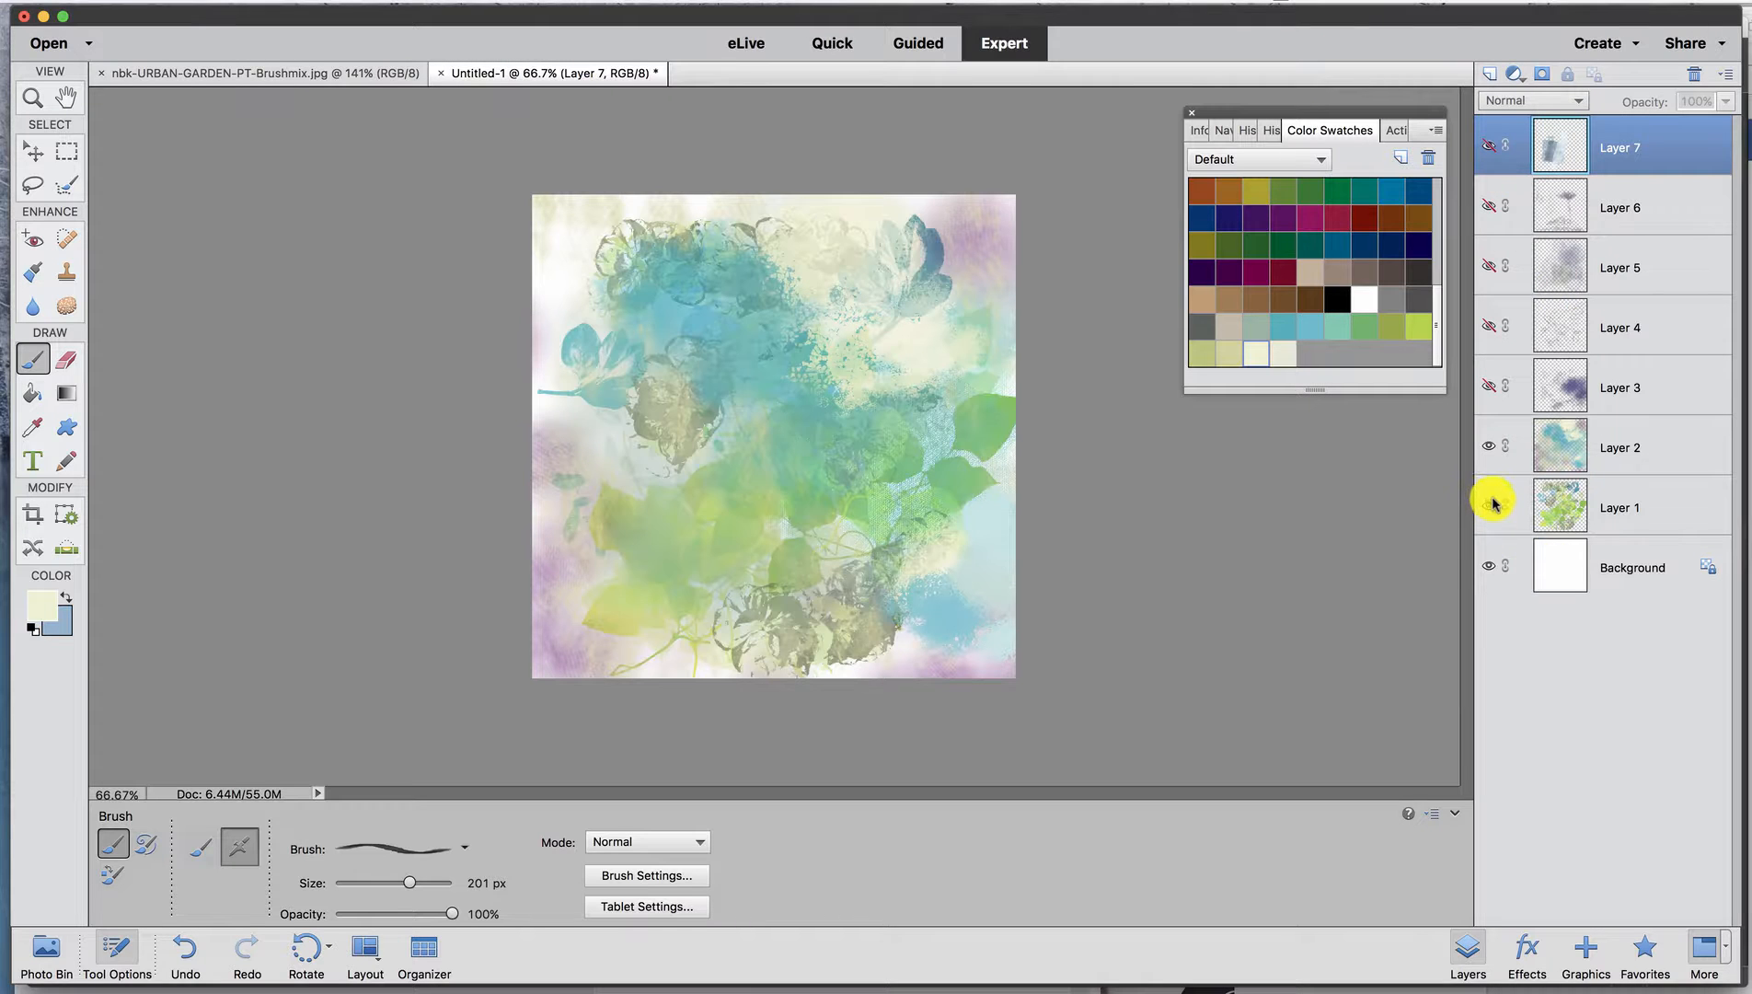
Move Layer 1 above Layer 2 and set its blend mode to Overlay.
left_click_drag(1615, 501, 1609, 428)
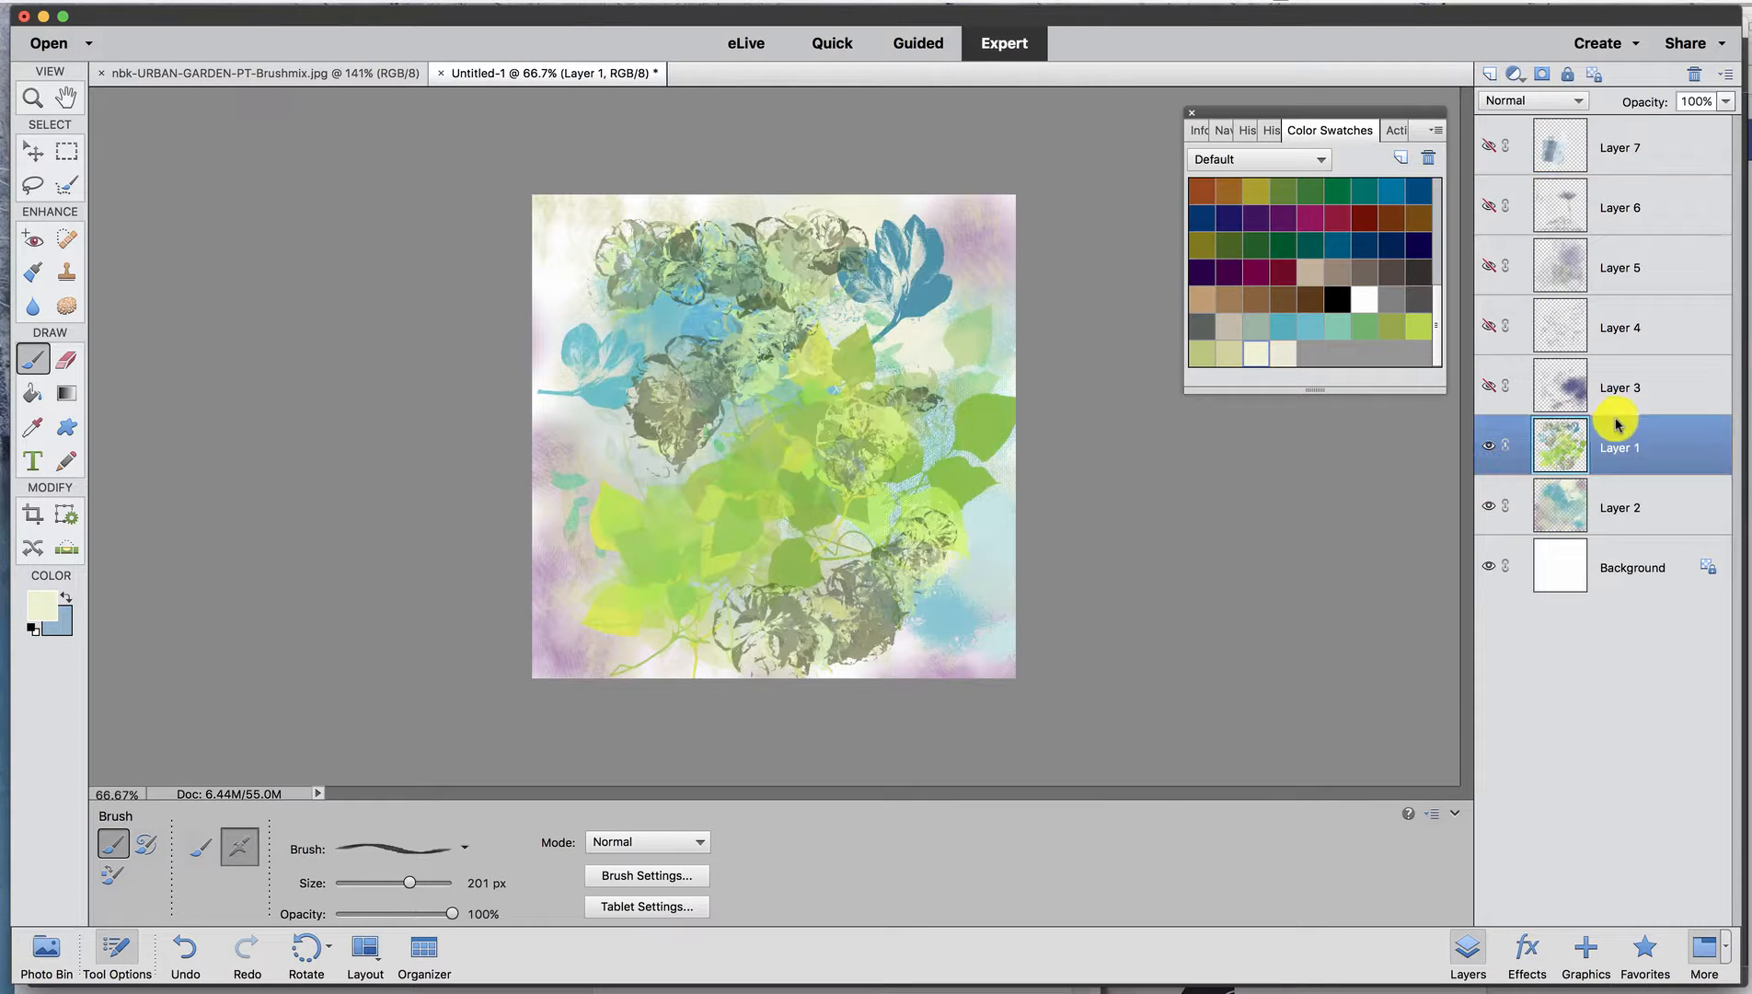
left_click(1539, 99)
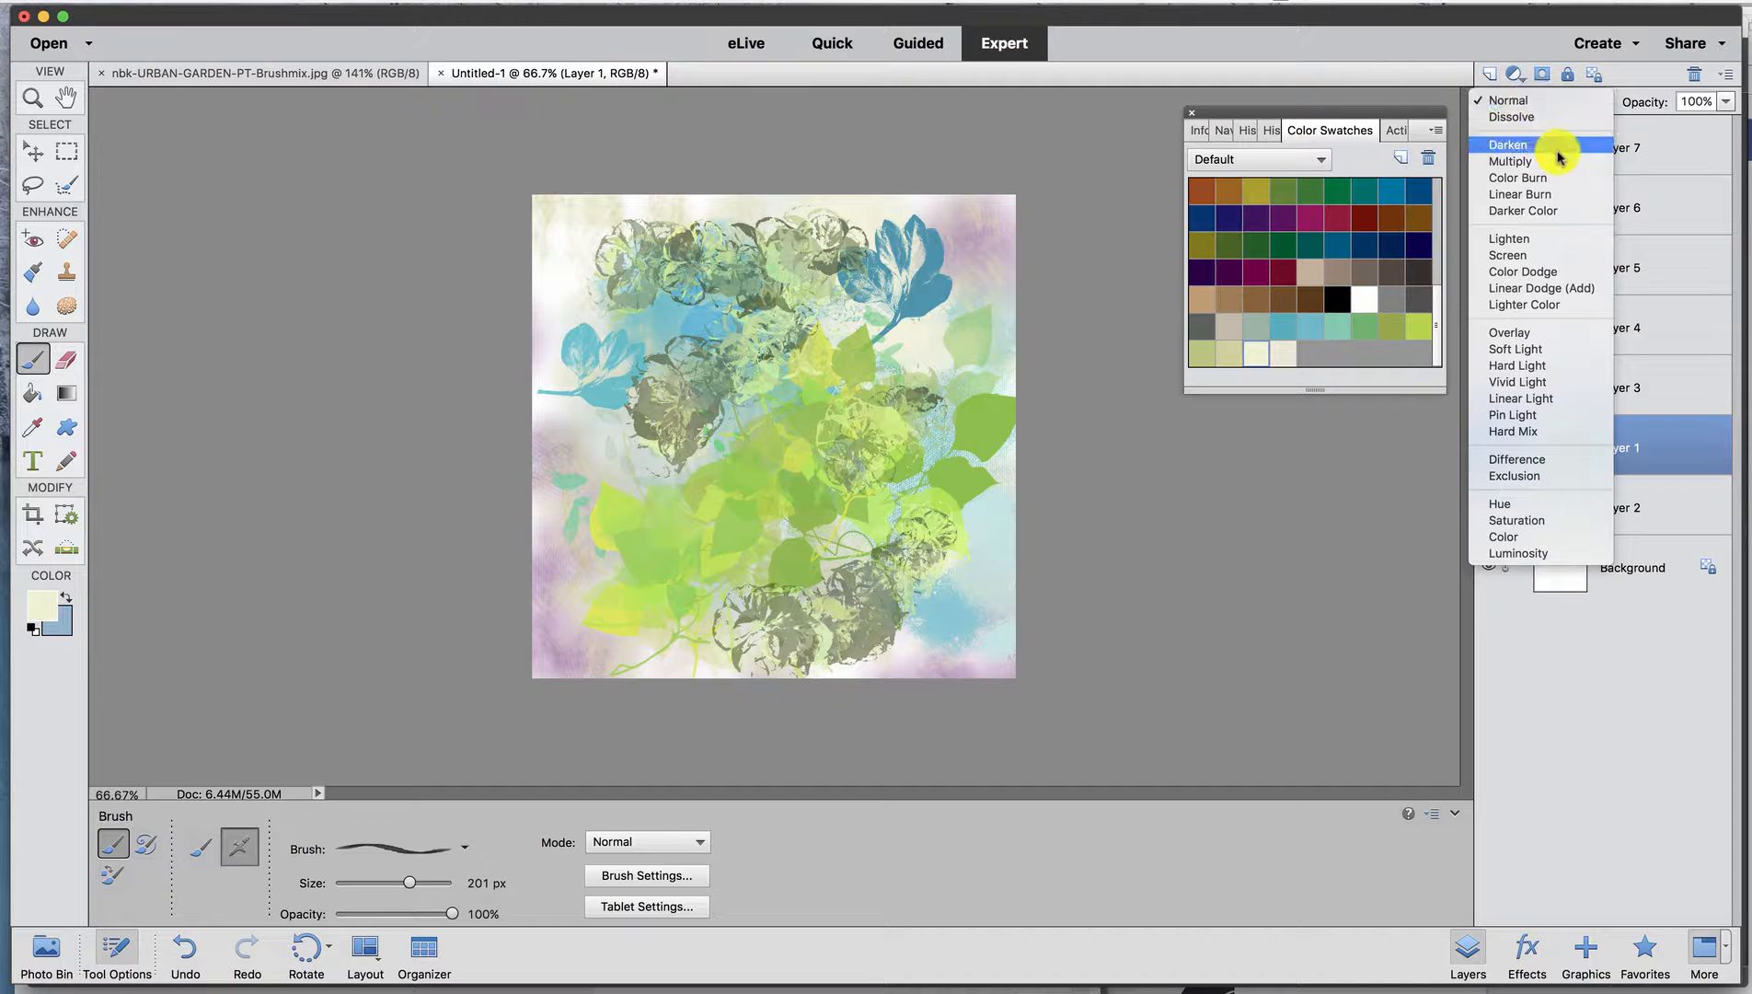
left_click(1543, 332)
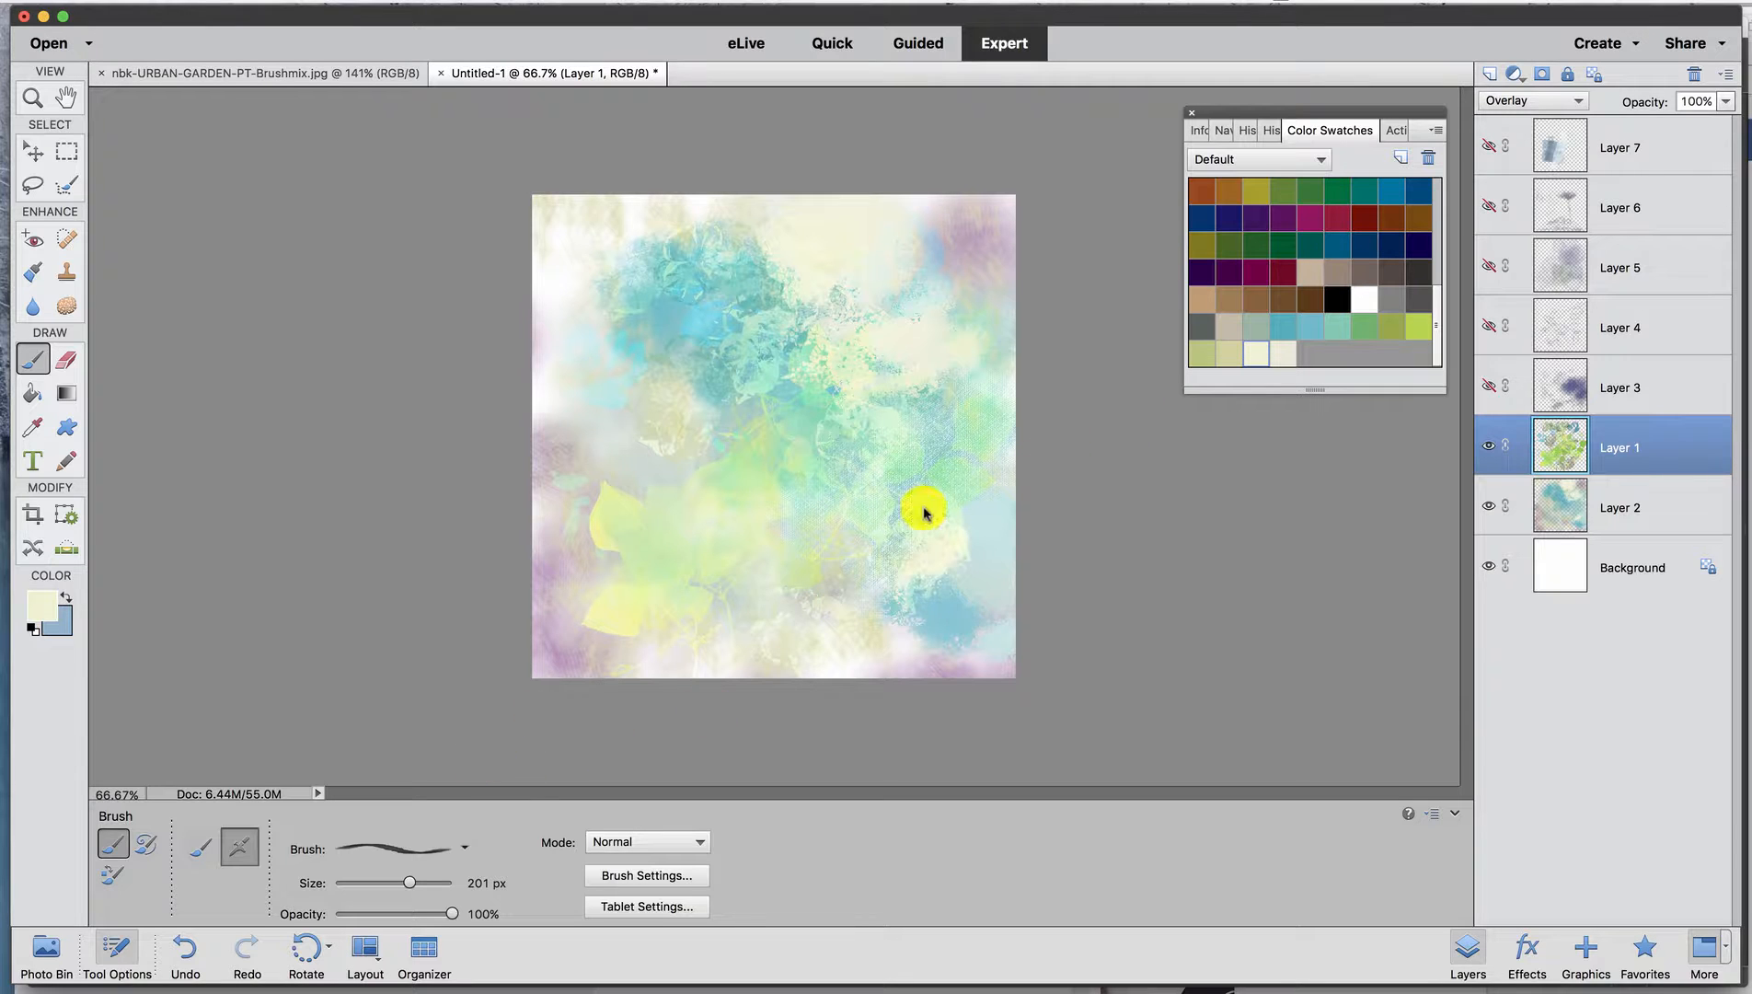
Add a new layer above Layer 1 and choose the 458 px rose brush with the dark red swatch.
left_click(1488, 75)
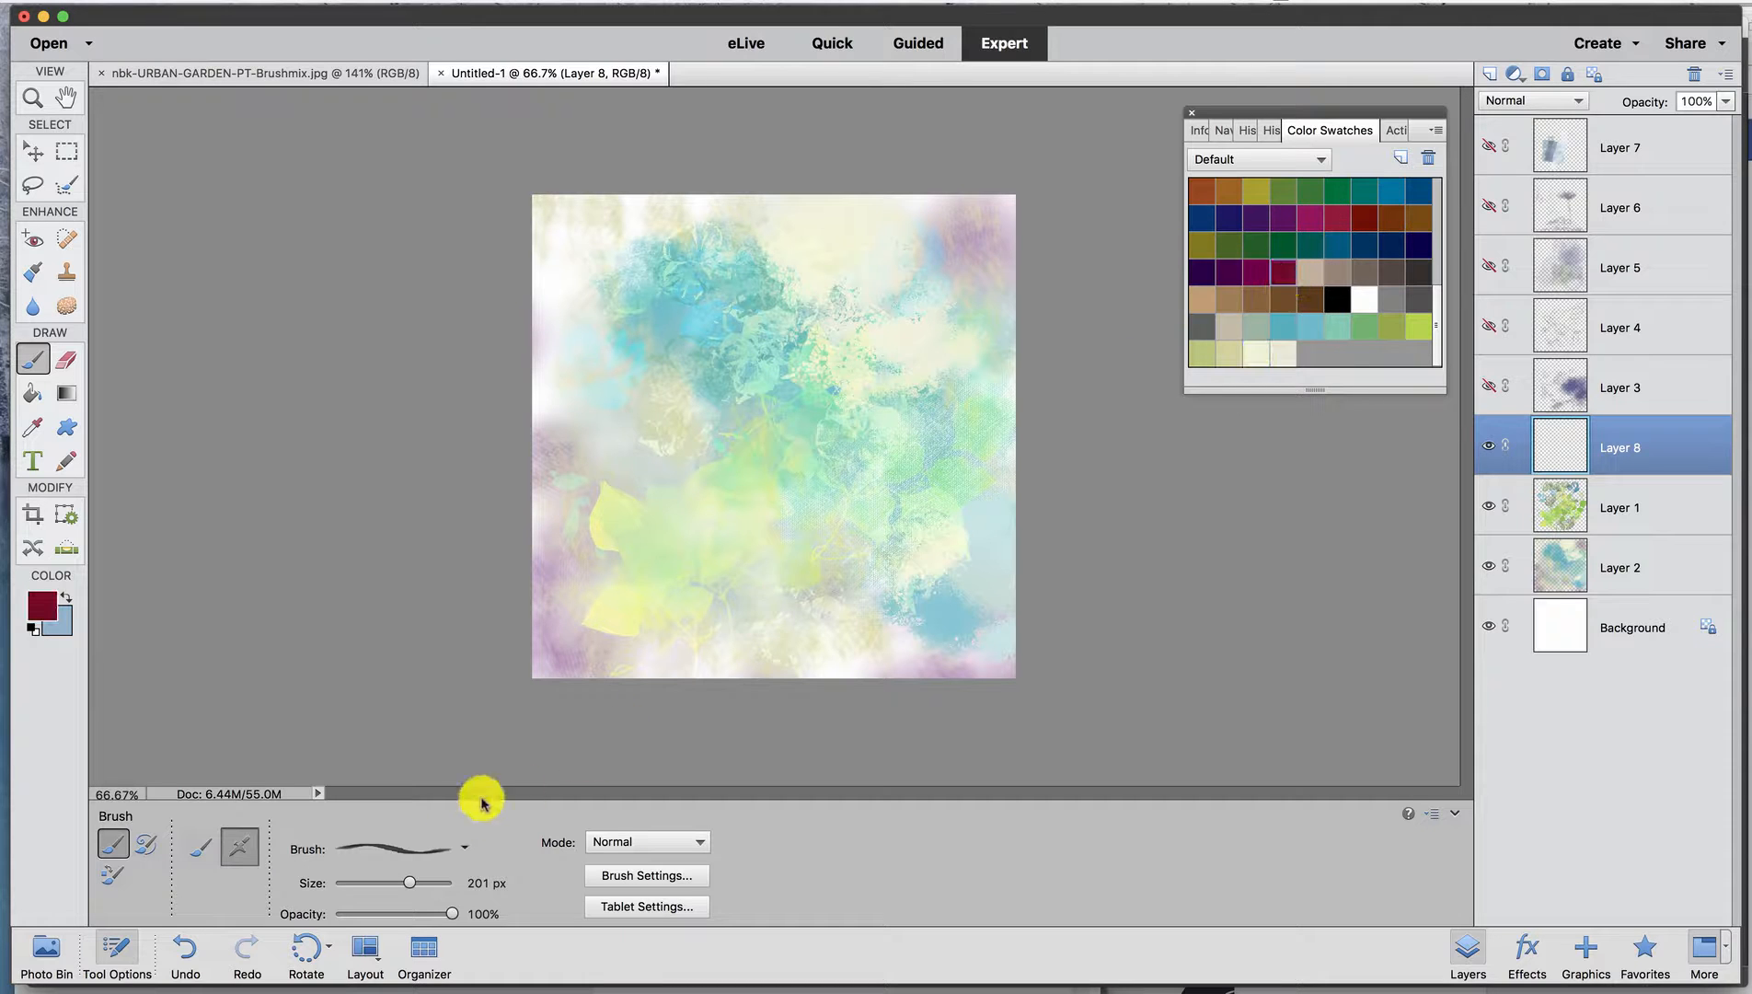
left_click(441, 847)
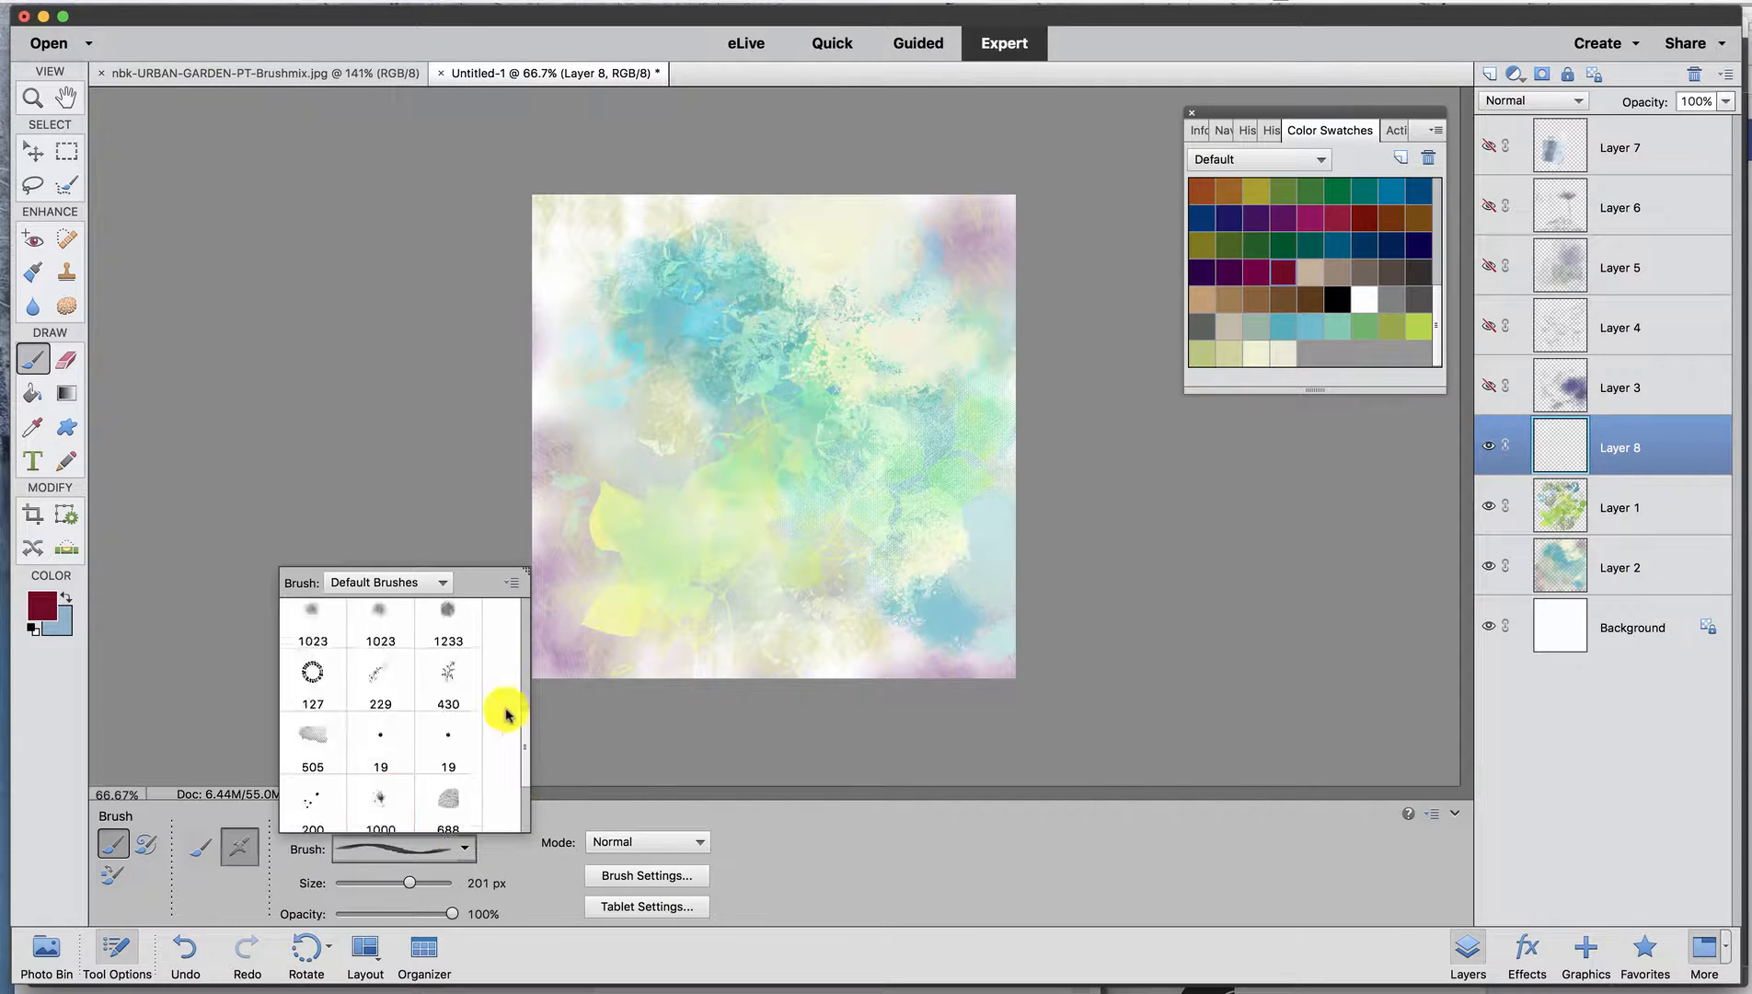
scroll(497, 681, "up", 3)
left_click(307, 731)
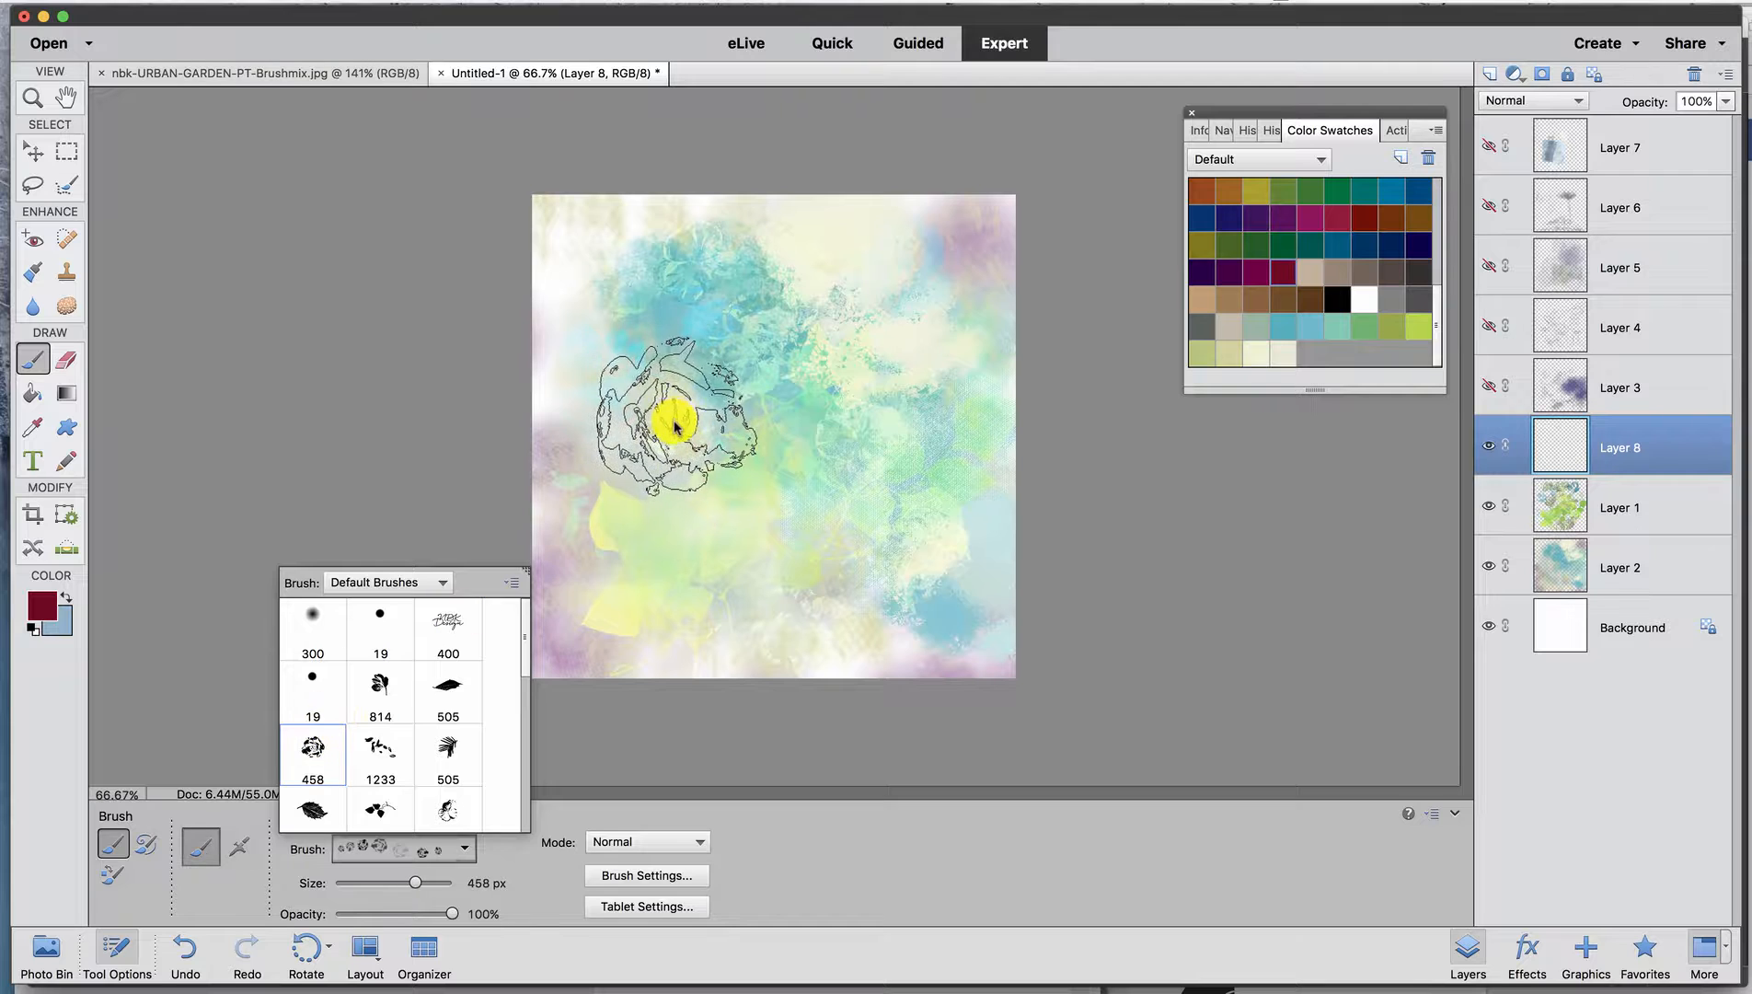
left_click(673, 422)
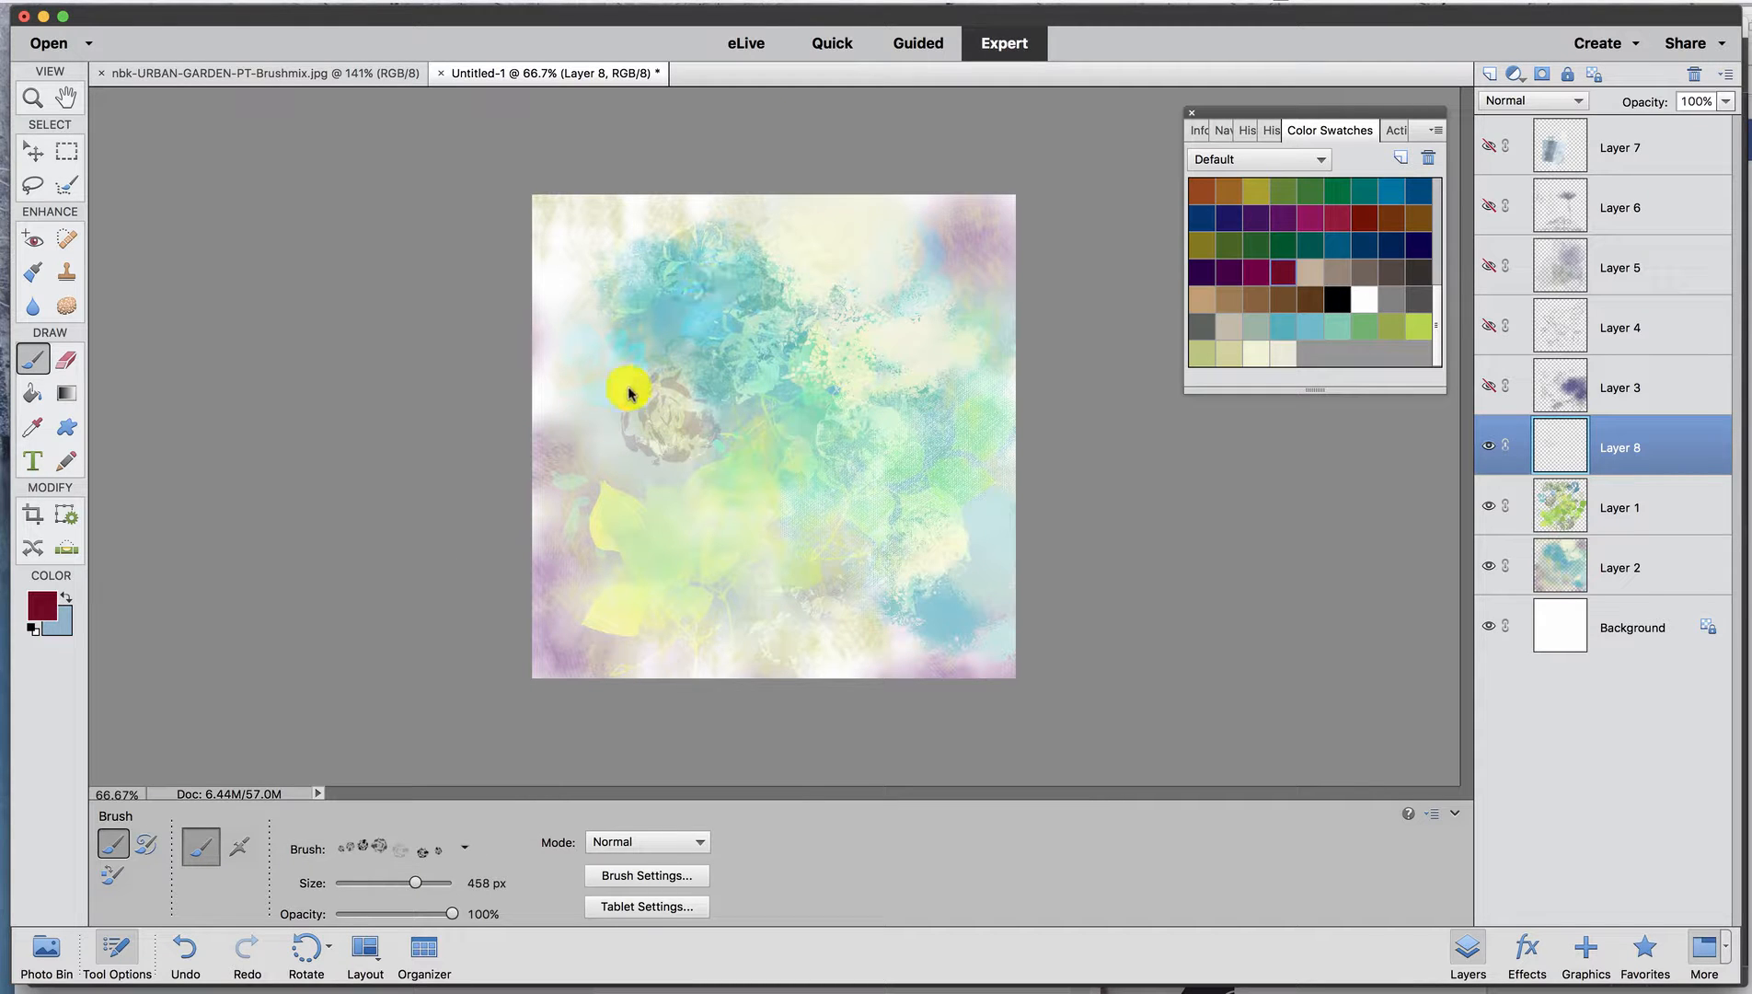
Stamp overlapping dark red roses over the upper-left part of the canvas, enlarging the brush to 673 px.
left_click_drag(641, 429, 692, 427)
left_click(659, 327)
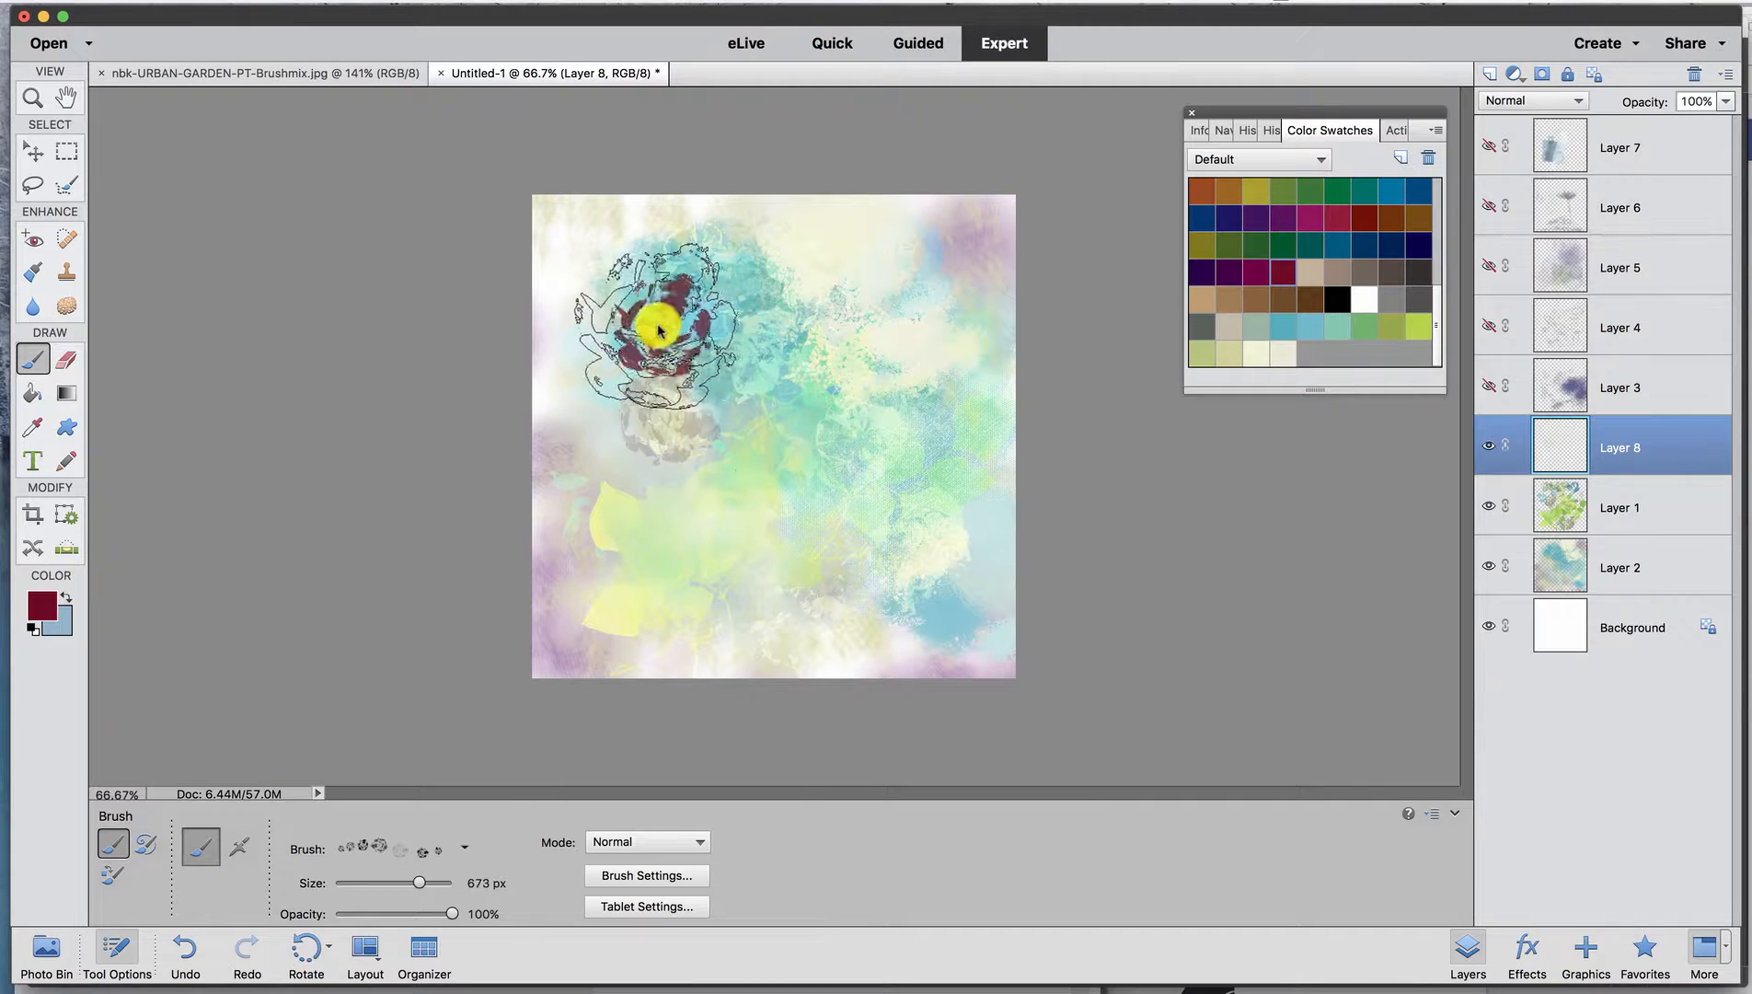
mouse_move(750, 296)
left_mouse_down()
mouse_move(659, 419)
mouse_move(567, 458)
left_mouse_up()
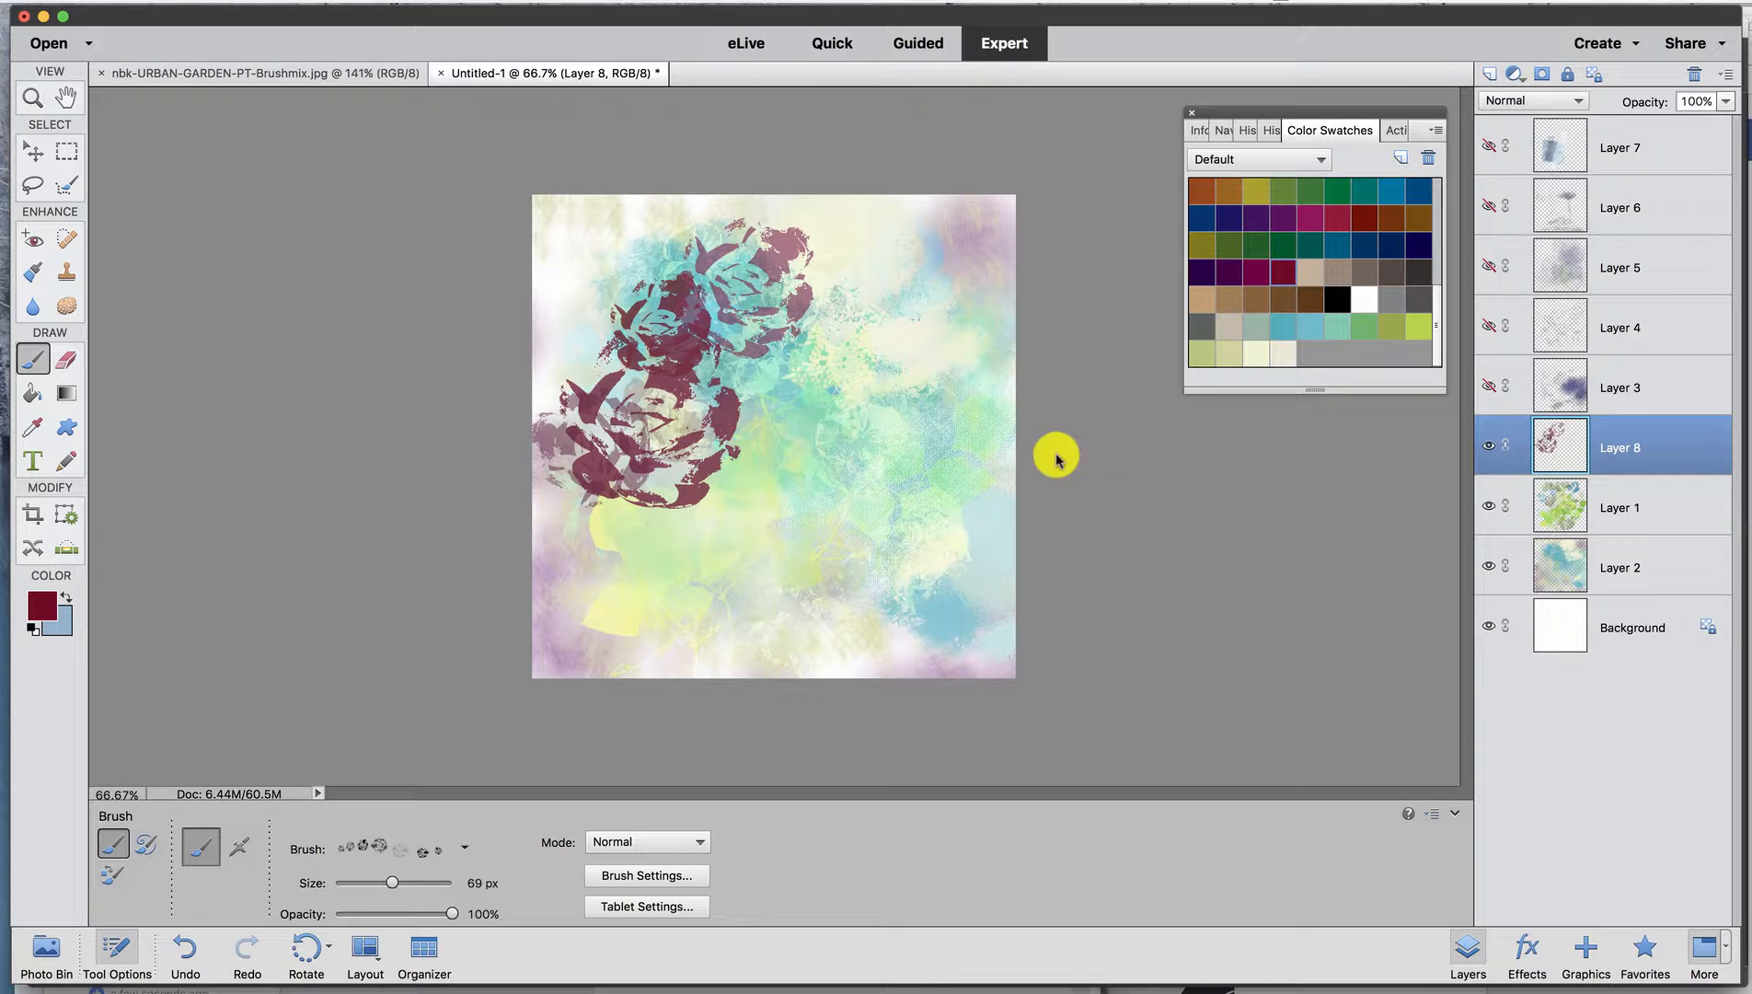
Bring up the nbk-URBAN-GARDEN-PT-Brushmix.jpg preview document.
left_click(263, 76)
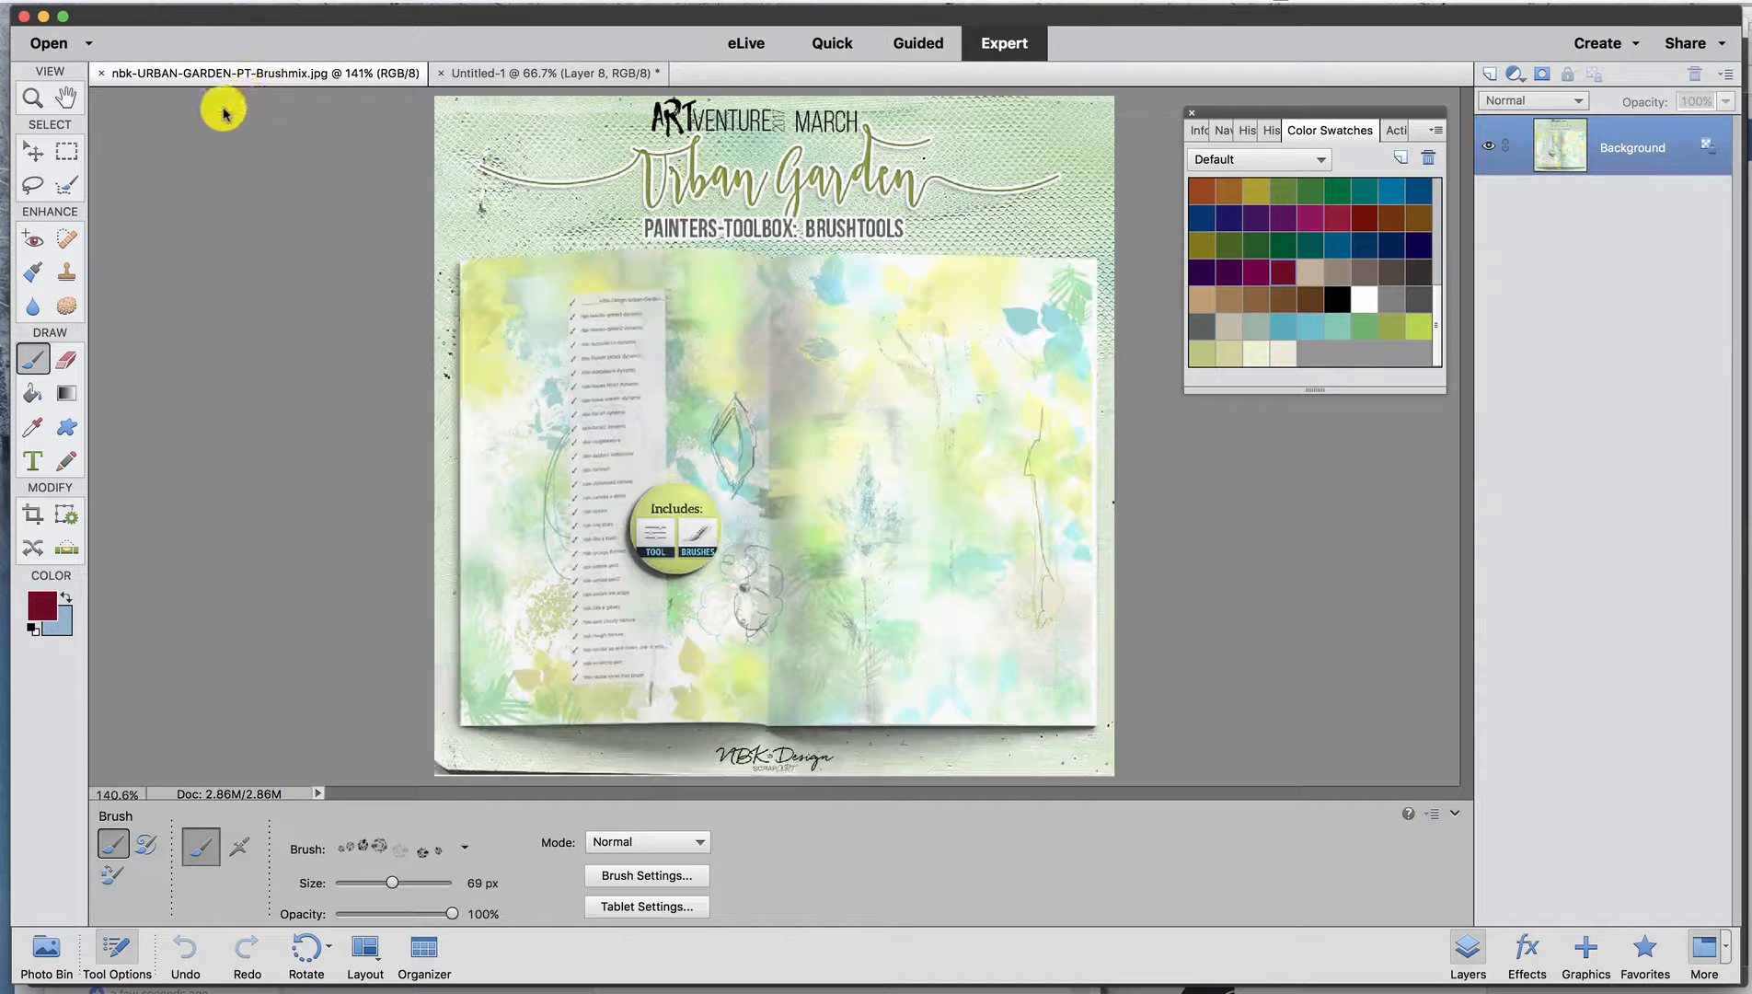